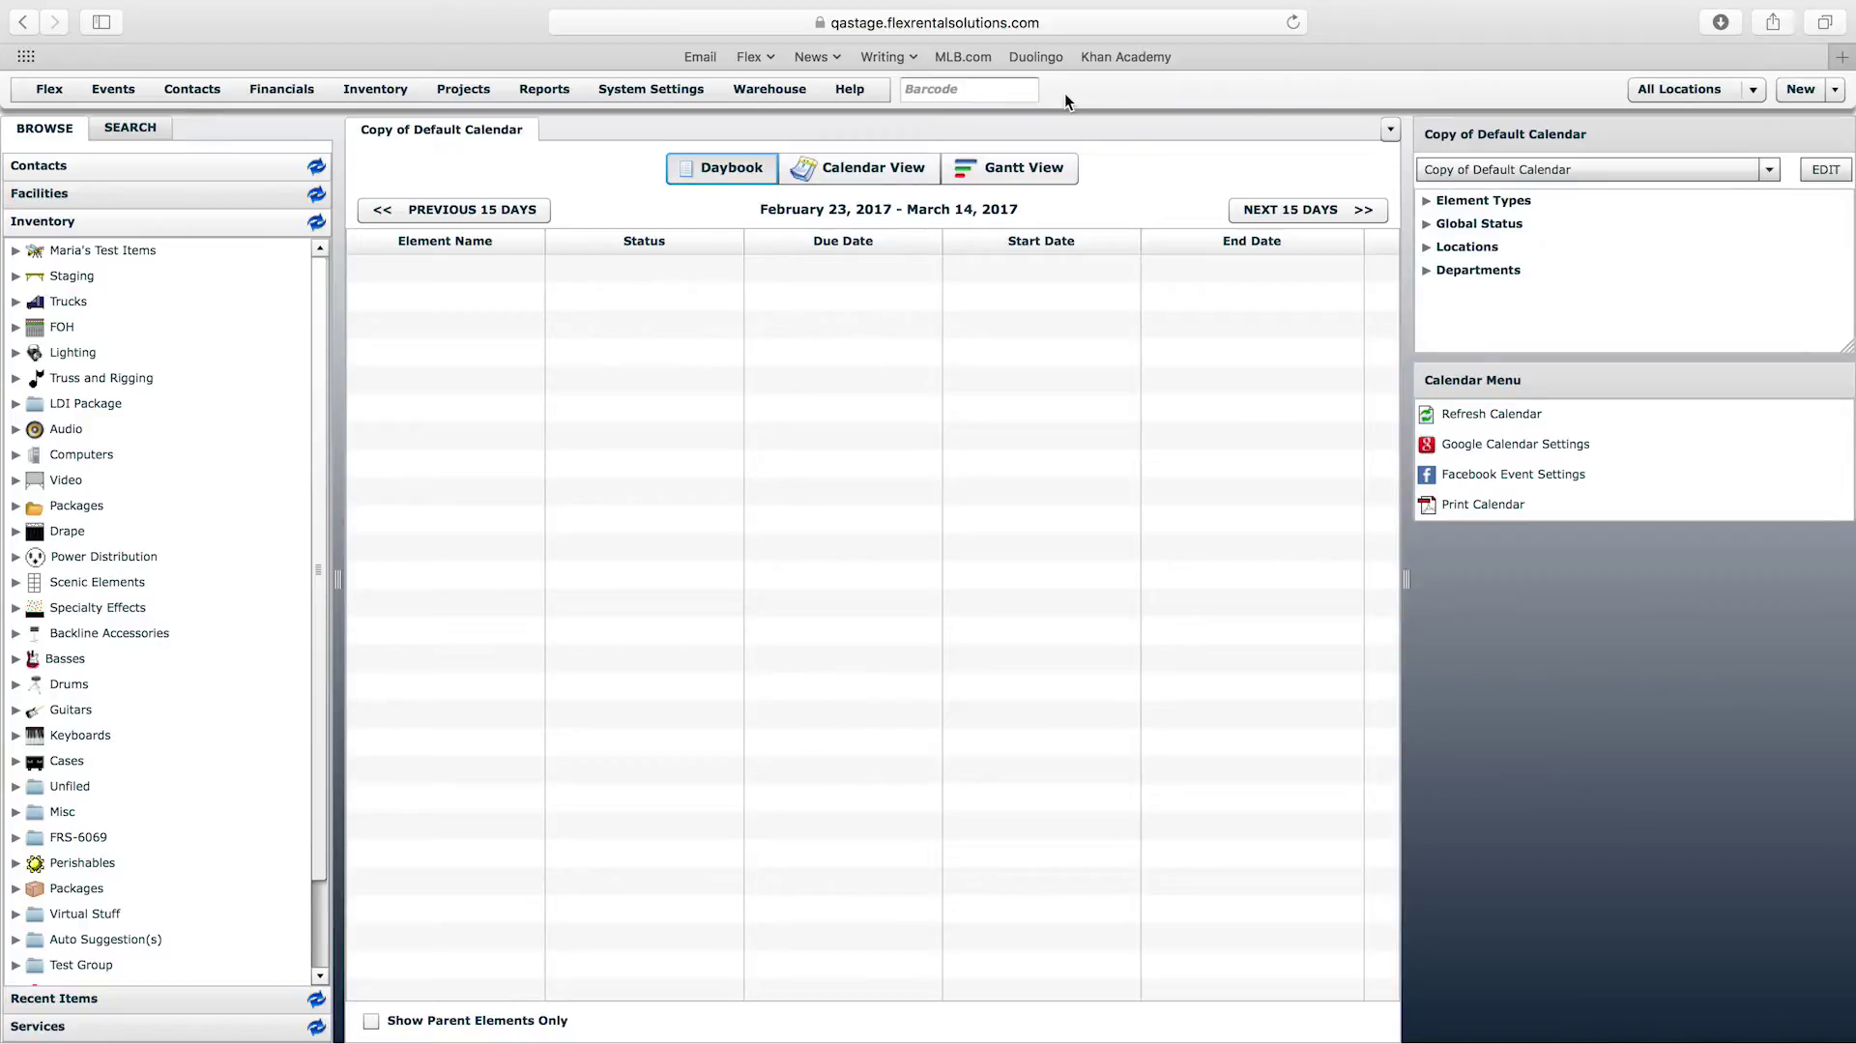
pyautogui.press('super+t')
pyautogui.write('https://dev.flexrentalsolutions.com/wiki/display/SUPPORT/4.21.0')
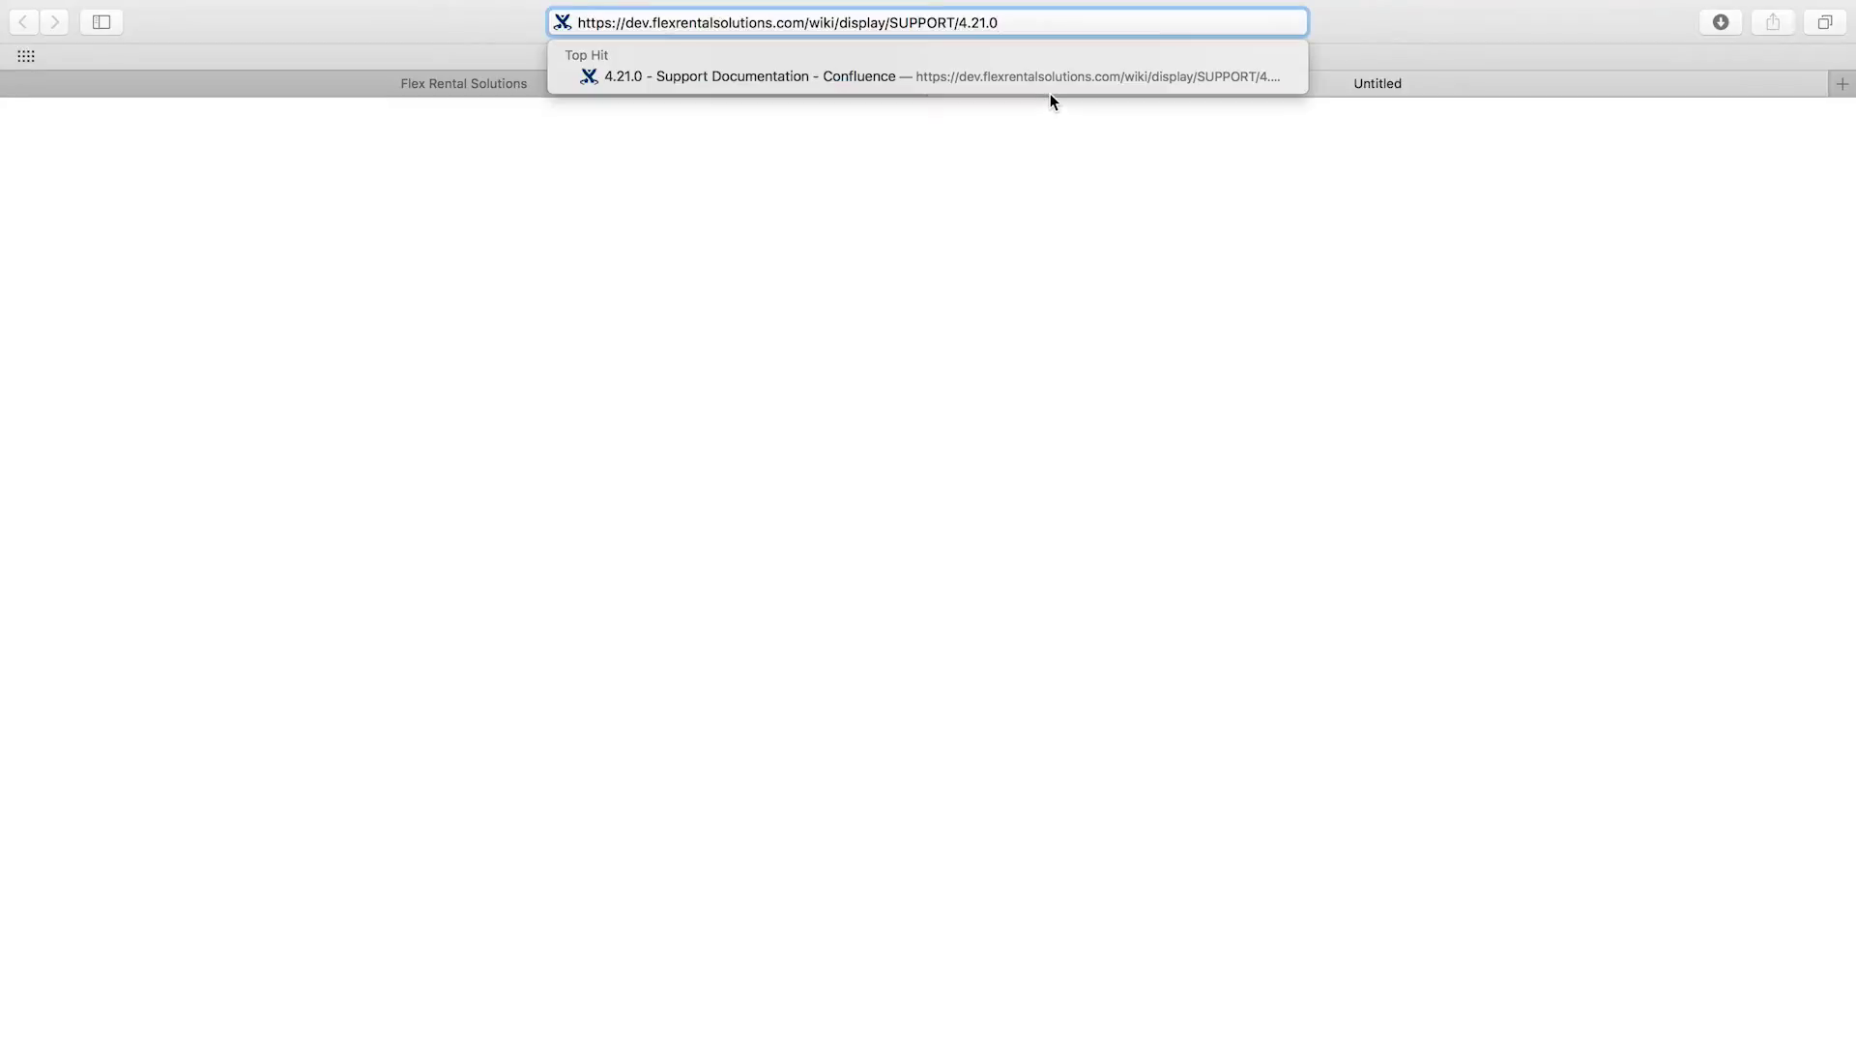
pyautogui.press('Return')
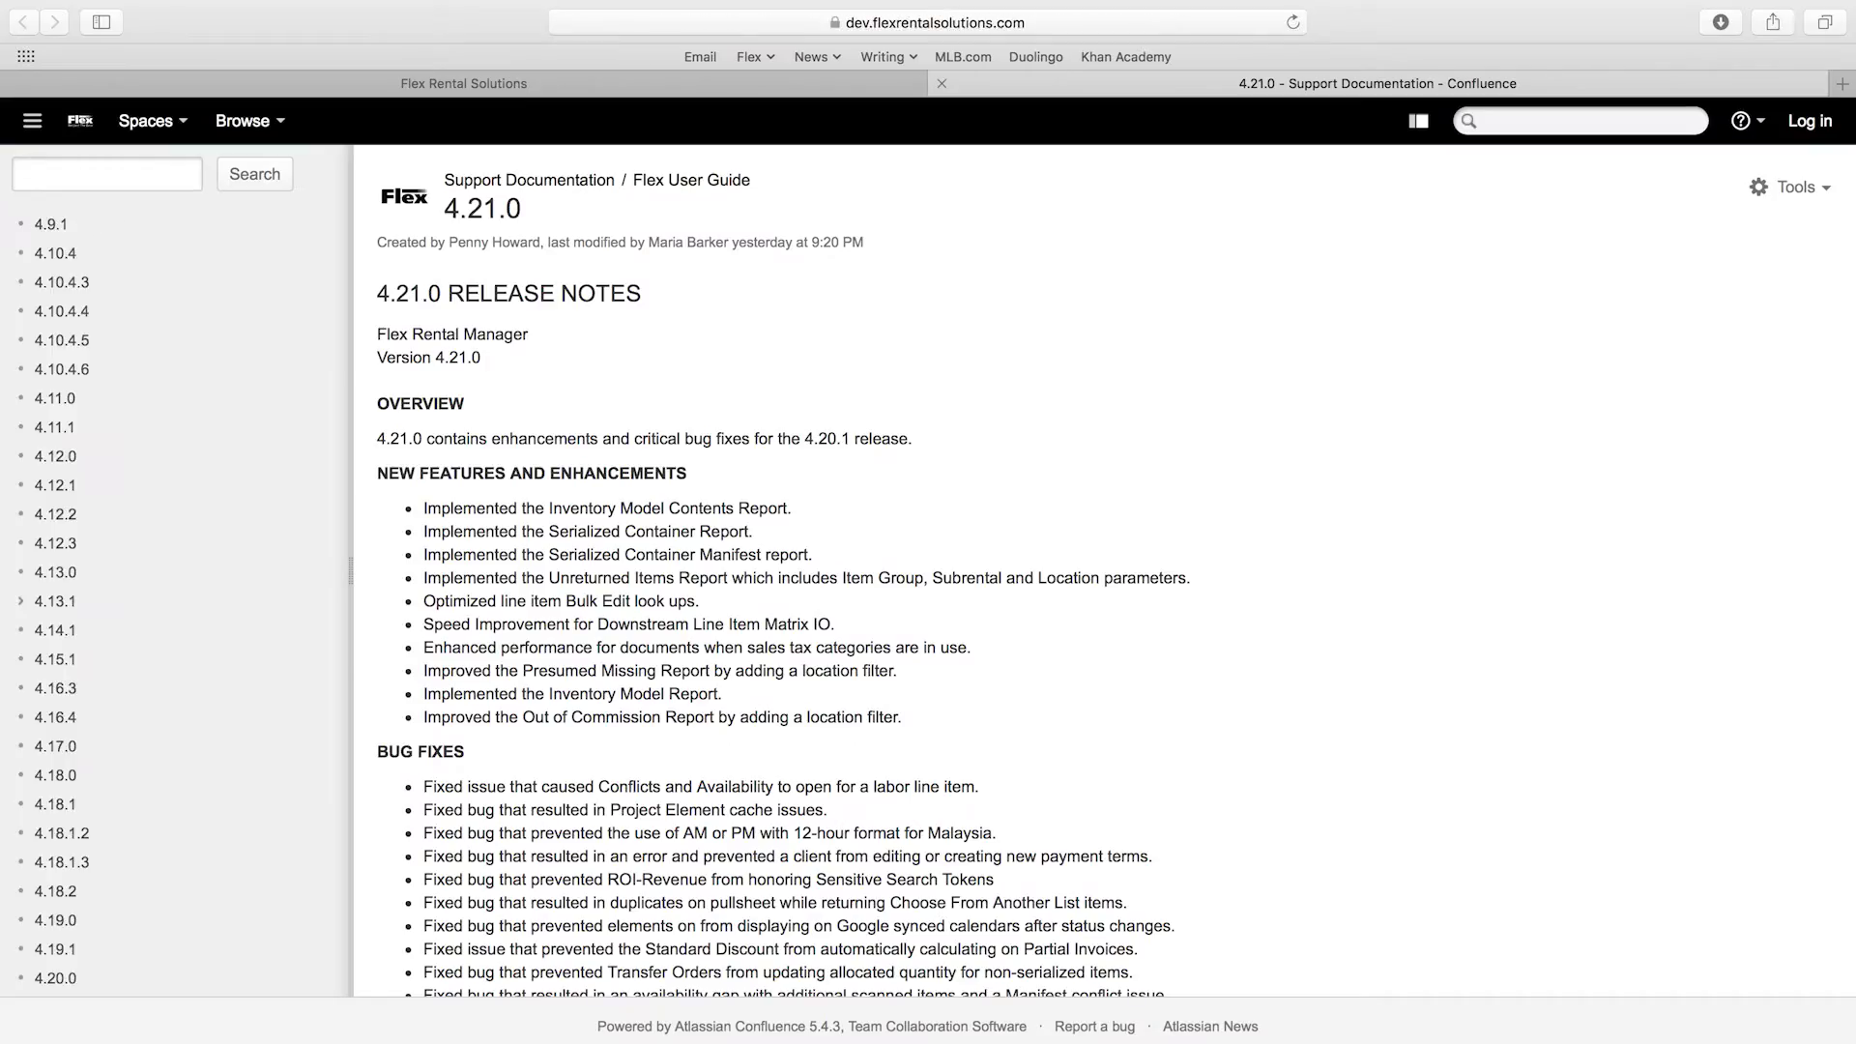
pyautogui.scroll(-3, 1046, 218)
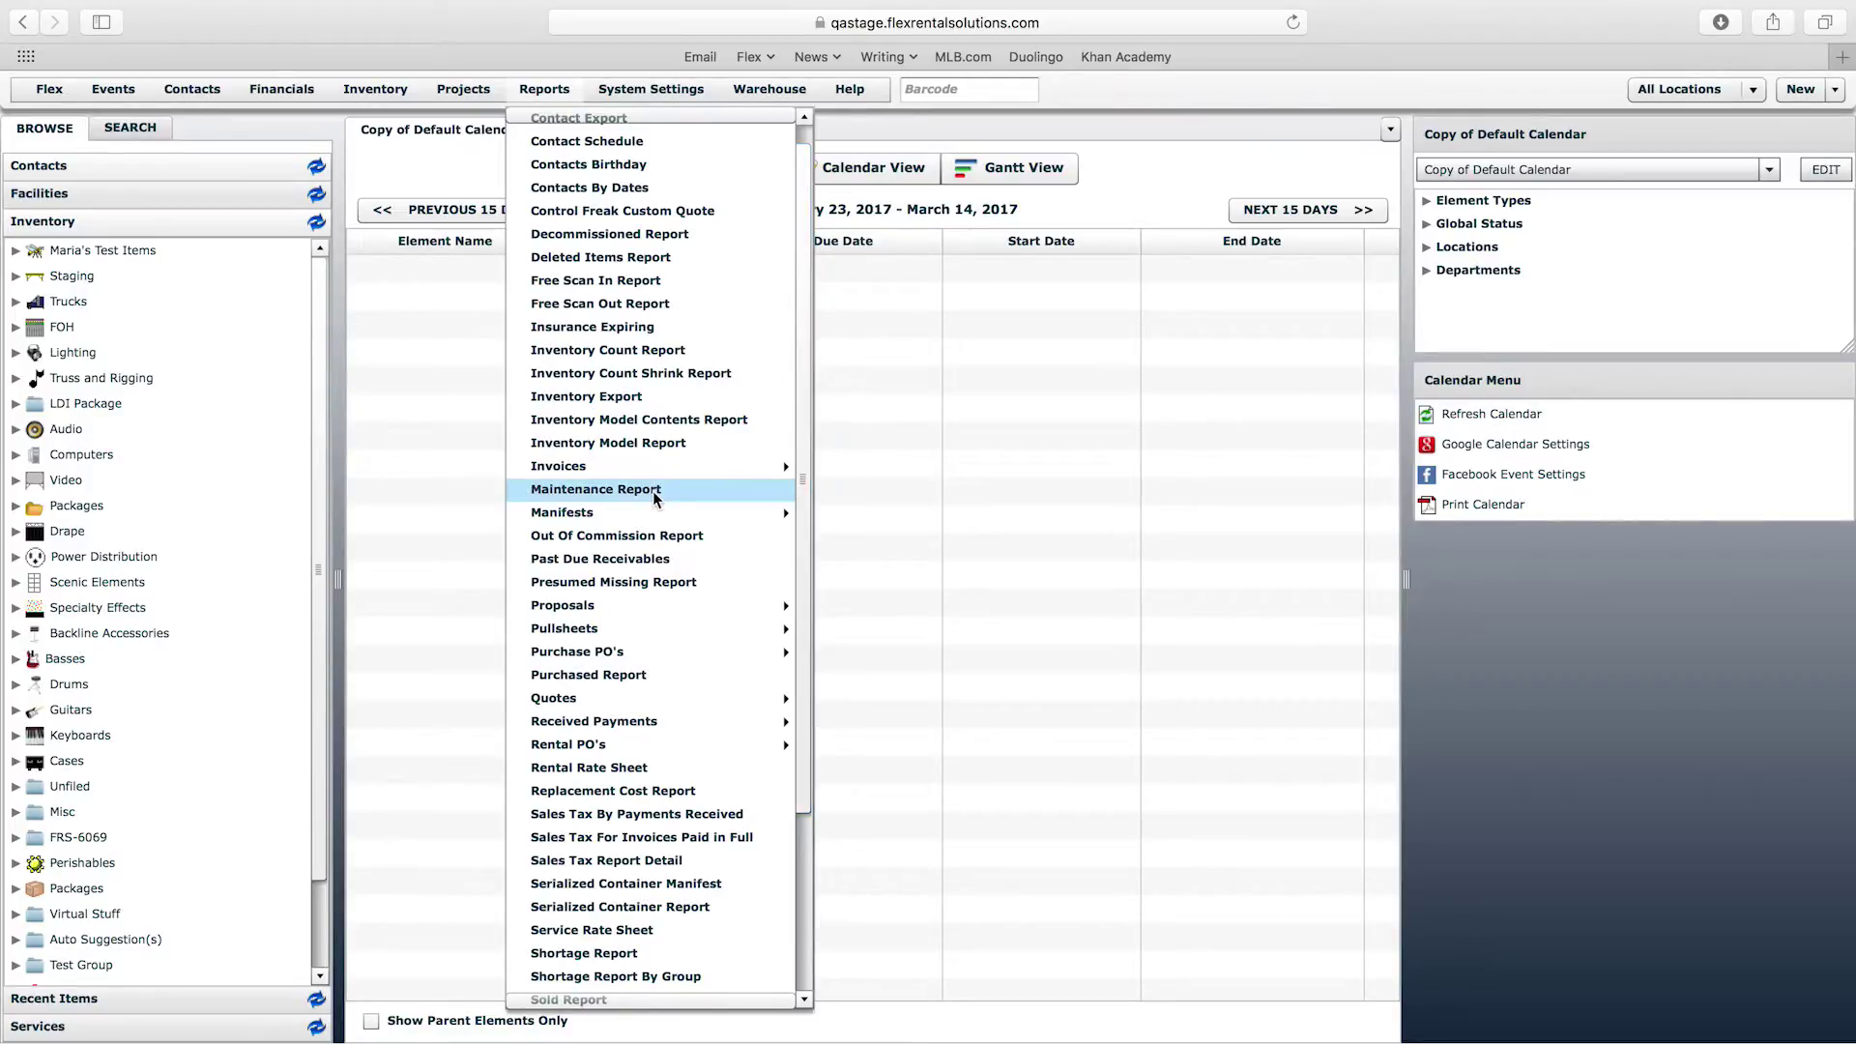
pyautogui.click(984, 407)
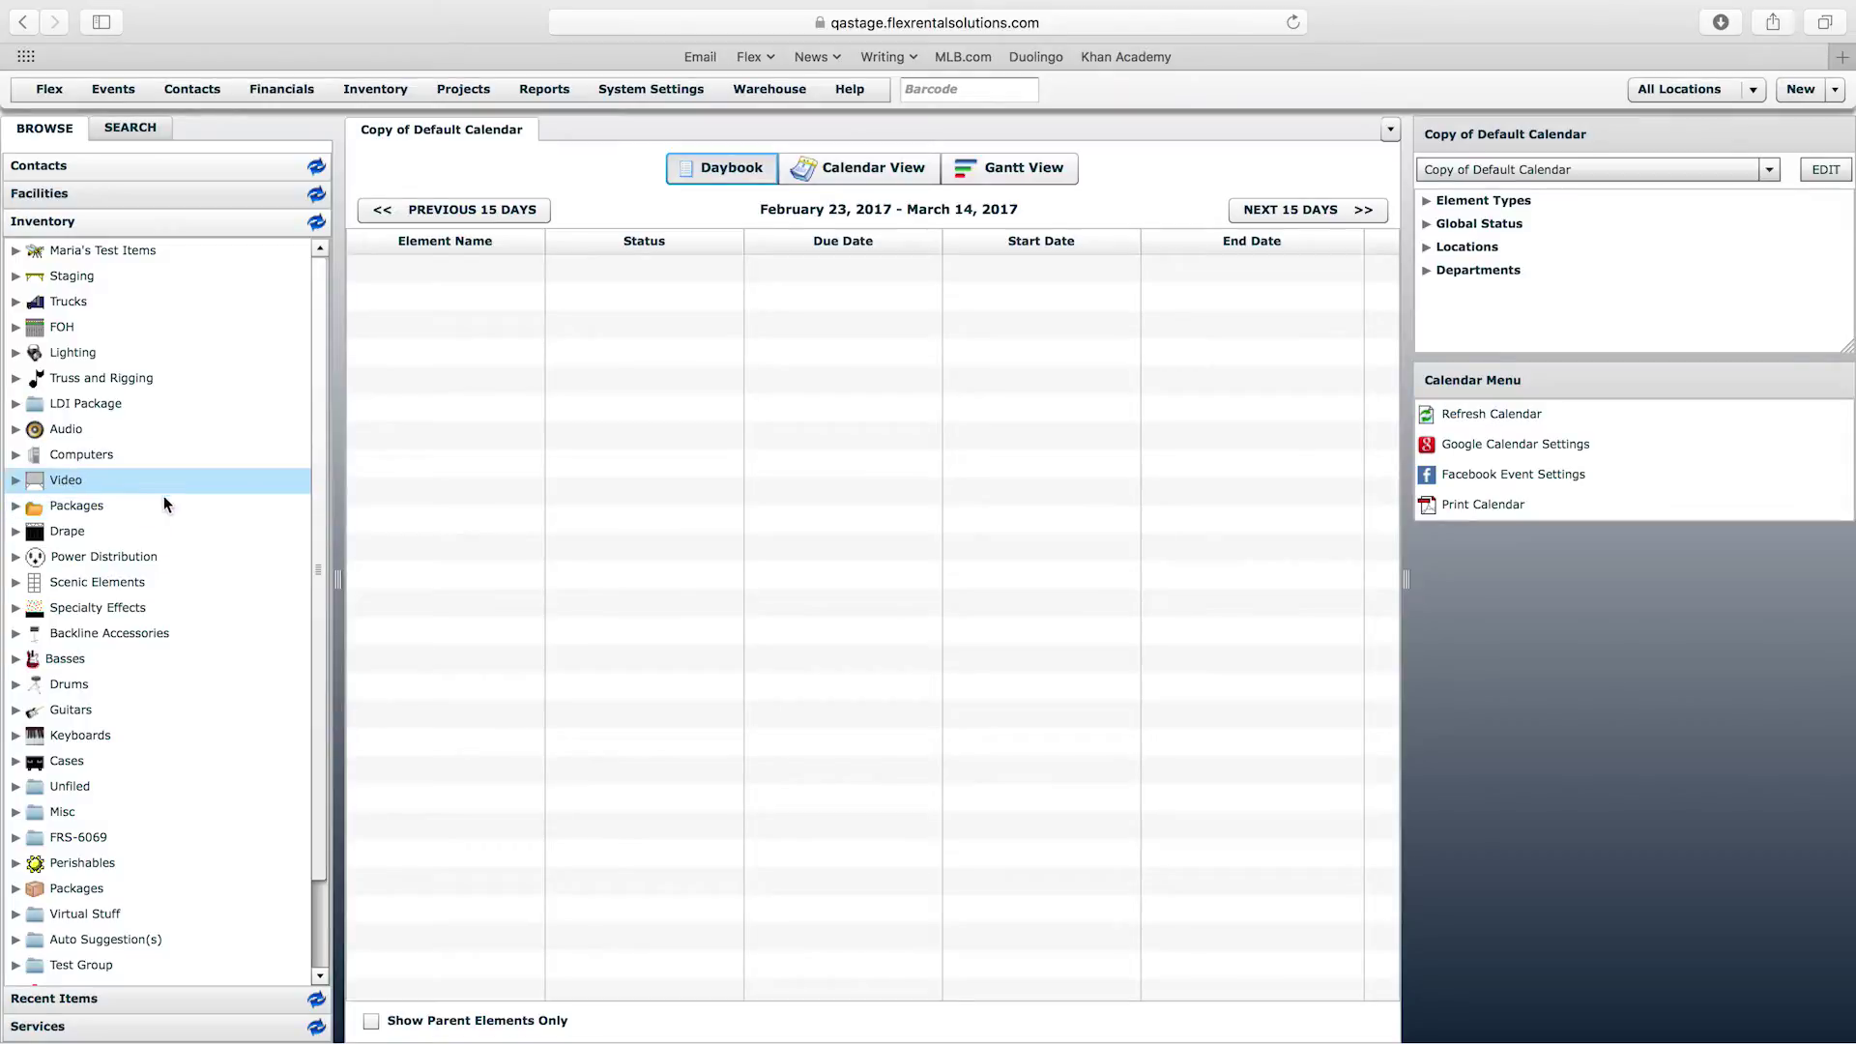
# Find "test virtual package" in the Virtual Stuff group of the inventory tree and open its item record
pyautogui.click(14, 429)
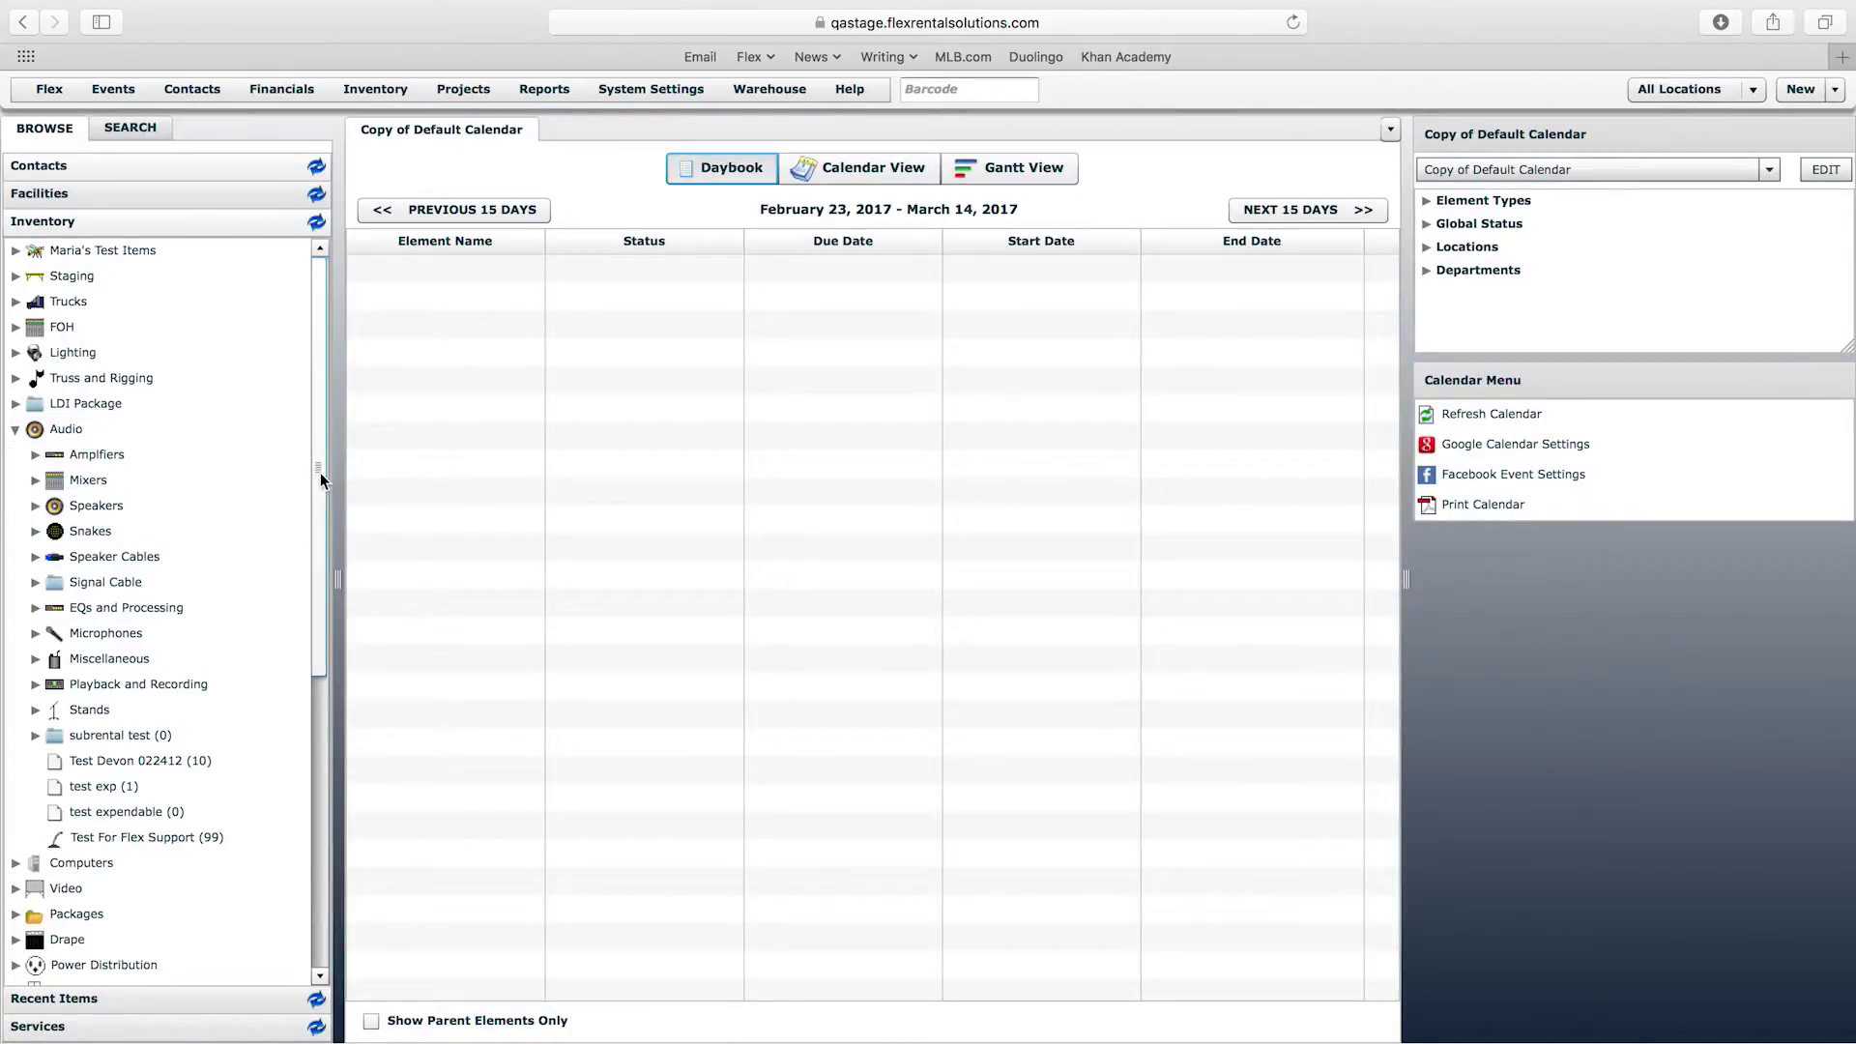
pyautogui.moveTo(321, 473)
pyautogui.mouseDown()
pyautogui.moveTo(322, 493)
pyautogui.moveTo(332, 442)
pyautogui.mouseUp()
pyautogui.click(56, 403)
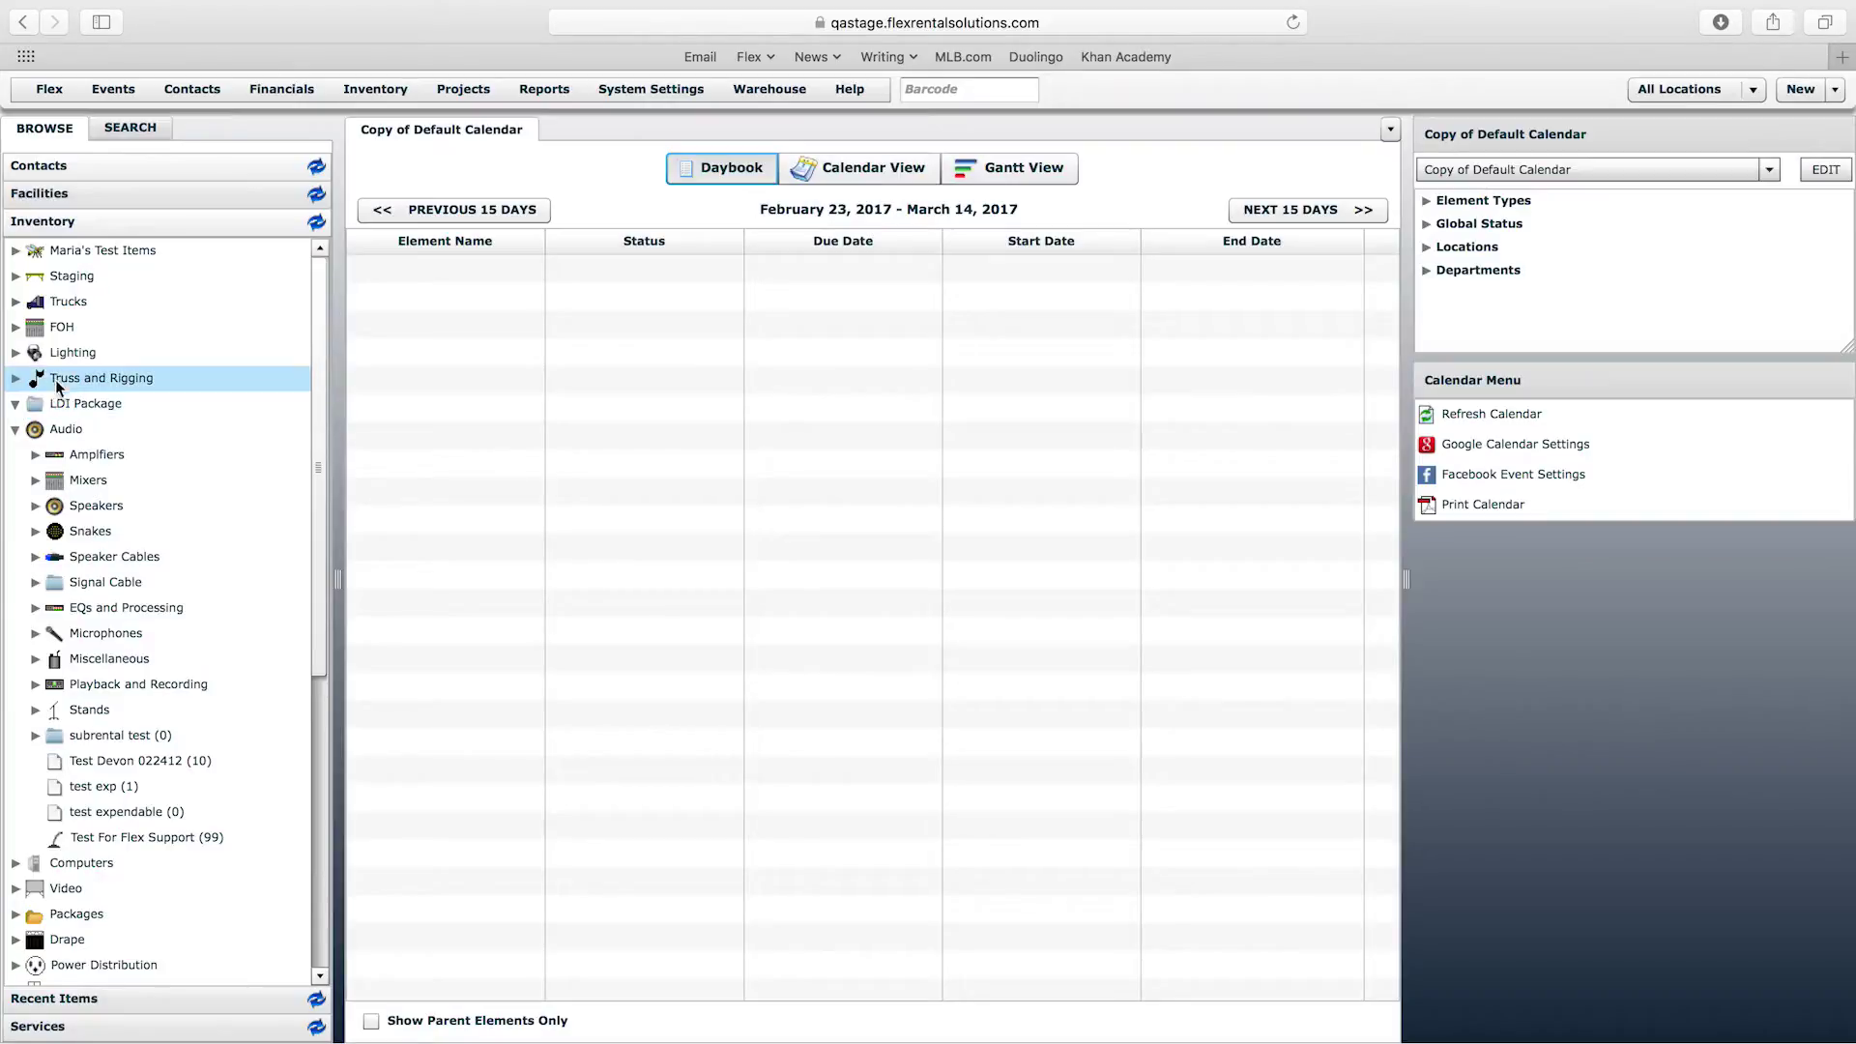
pyautogui.moveTo(316, 408); pyautogui.dragTo(309, 751)
pyautogui.click(16, 813)
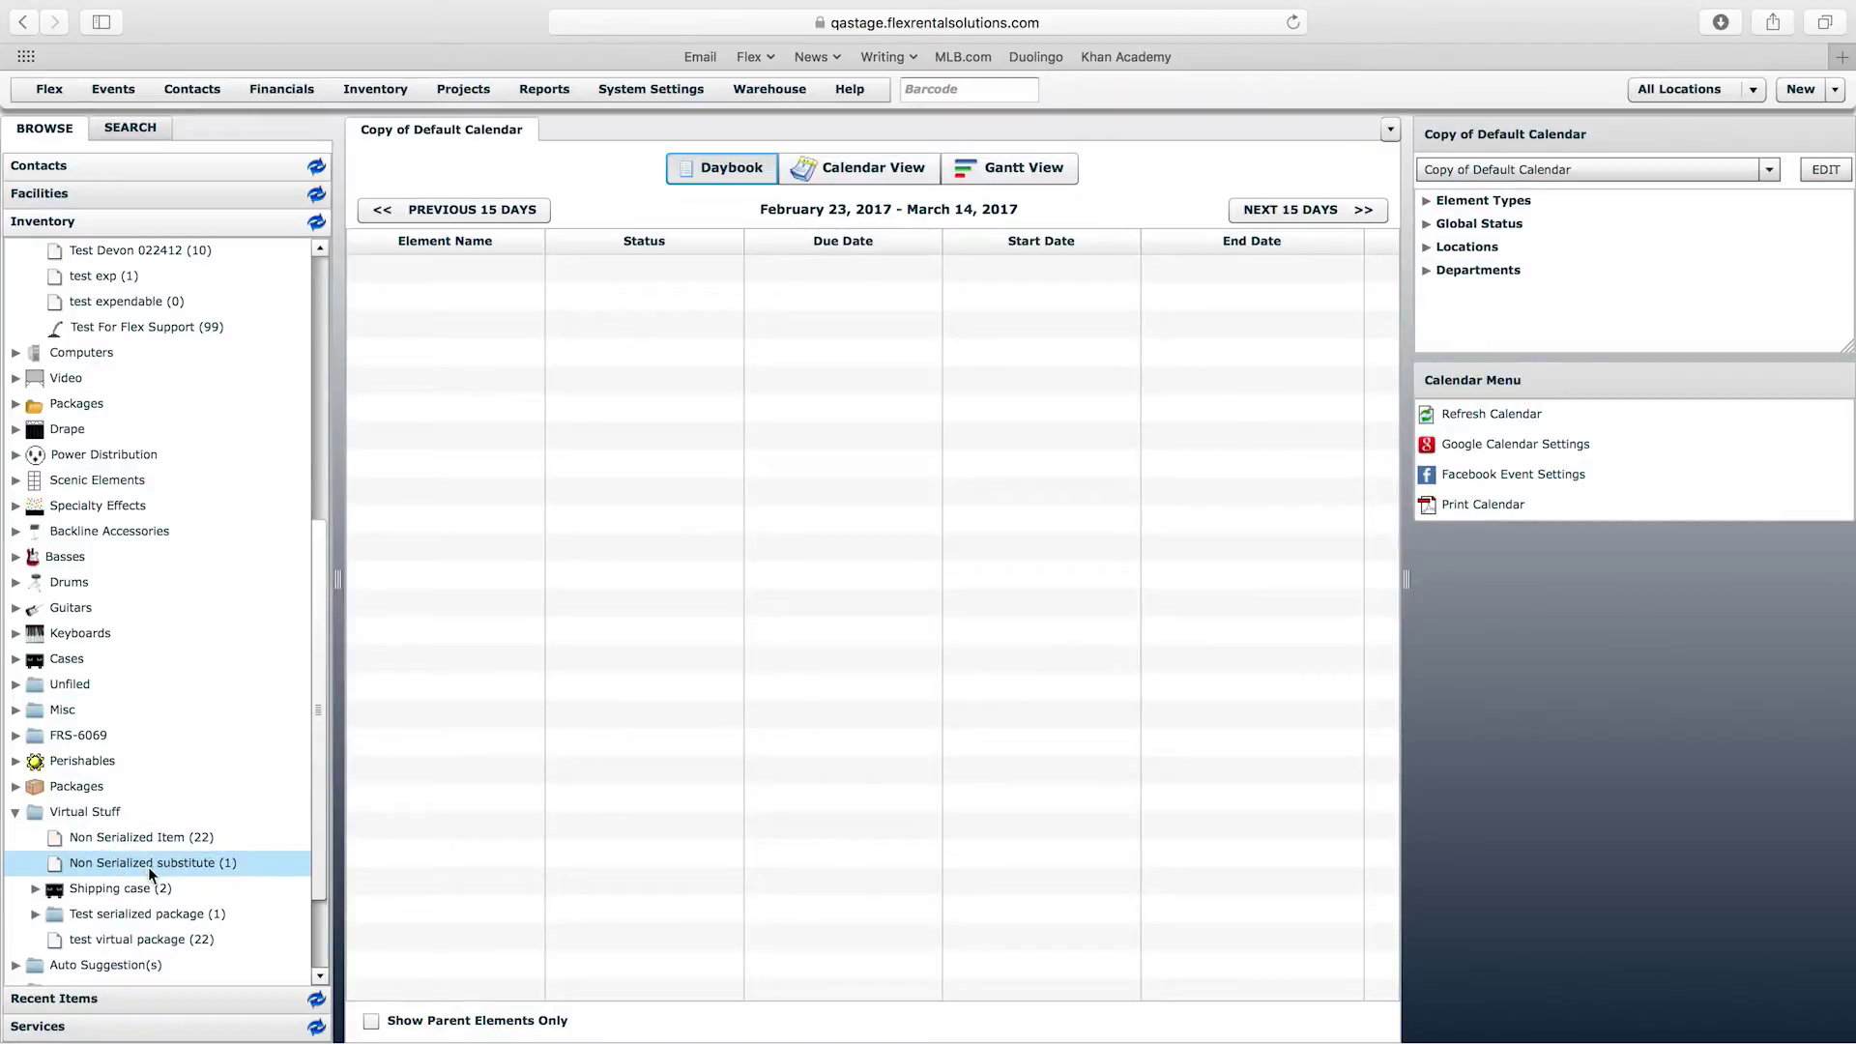
pyautogui.moveTo(321, 815); pyautogui.dragTo(322, 876)
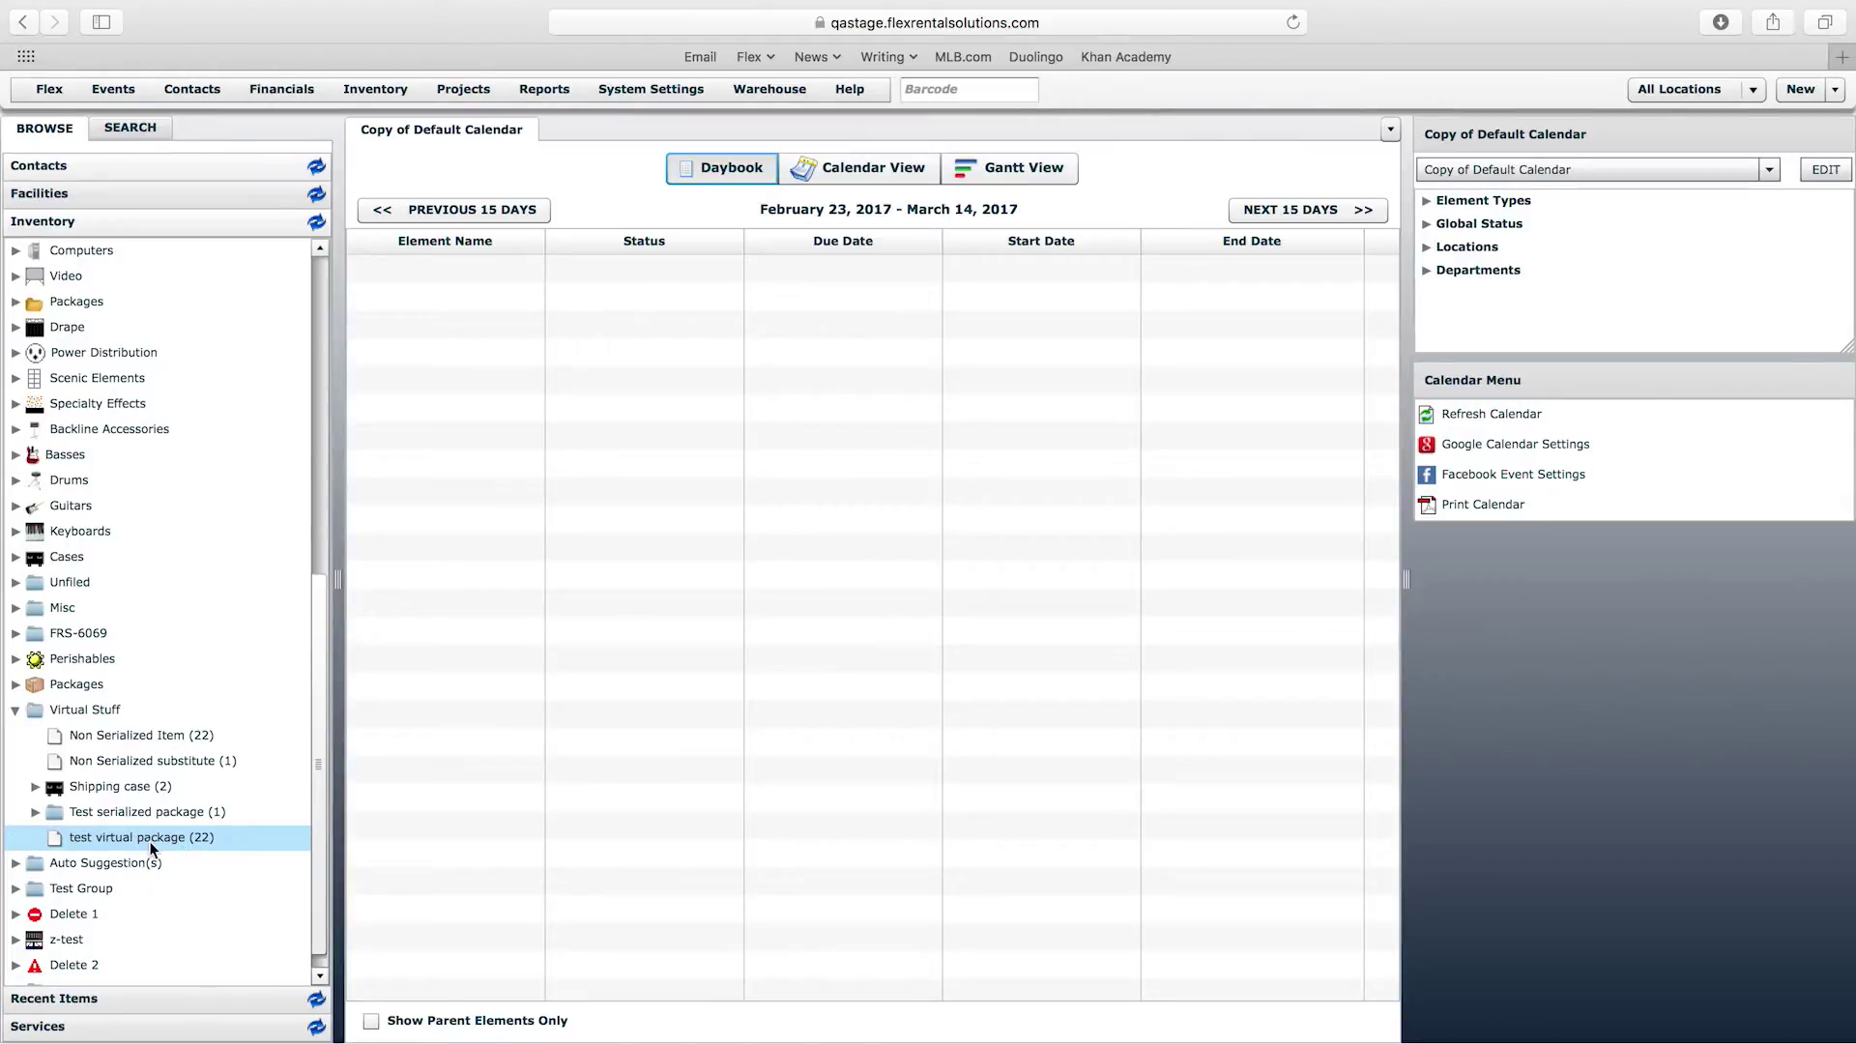
pyautogui.doubleClick(182, 839)
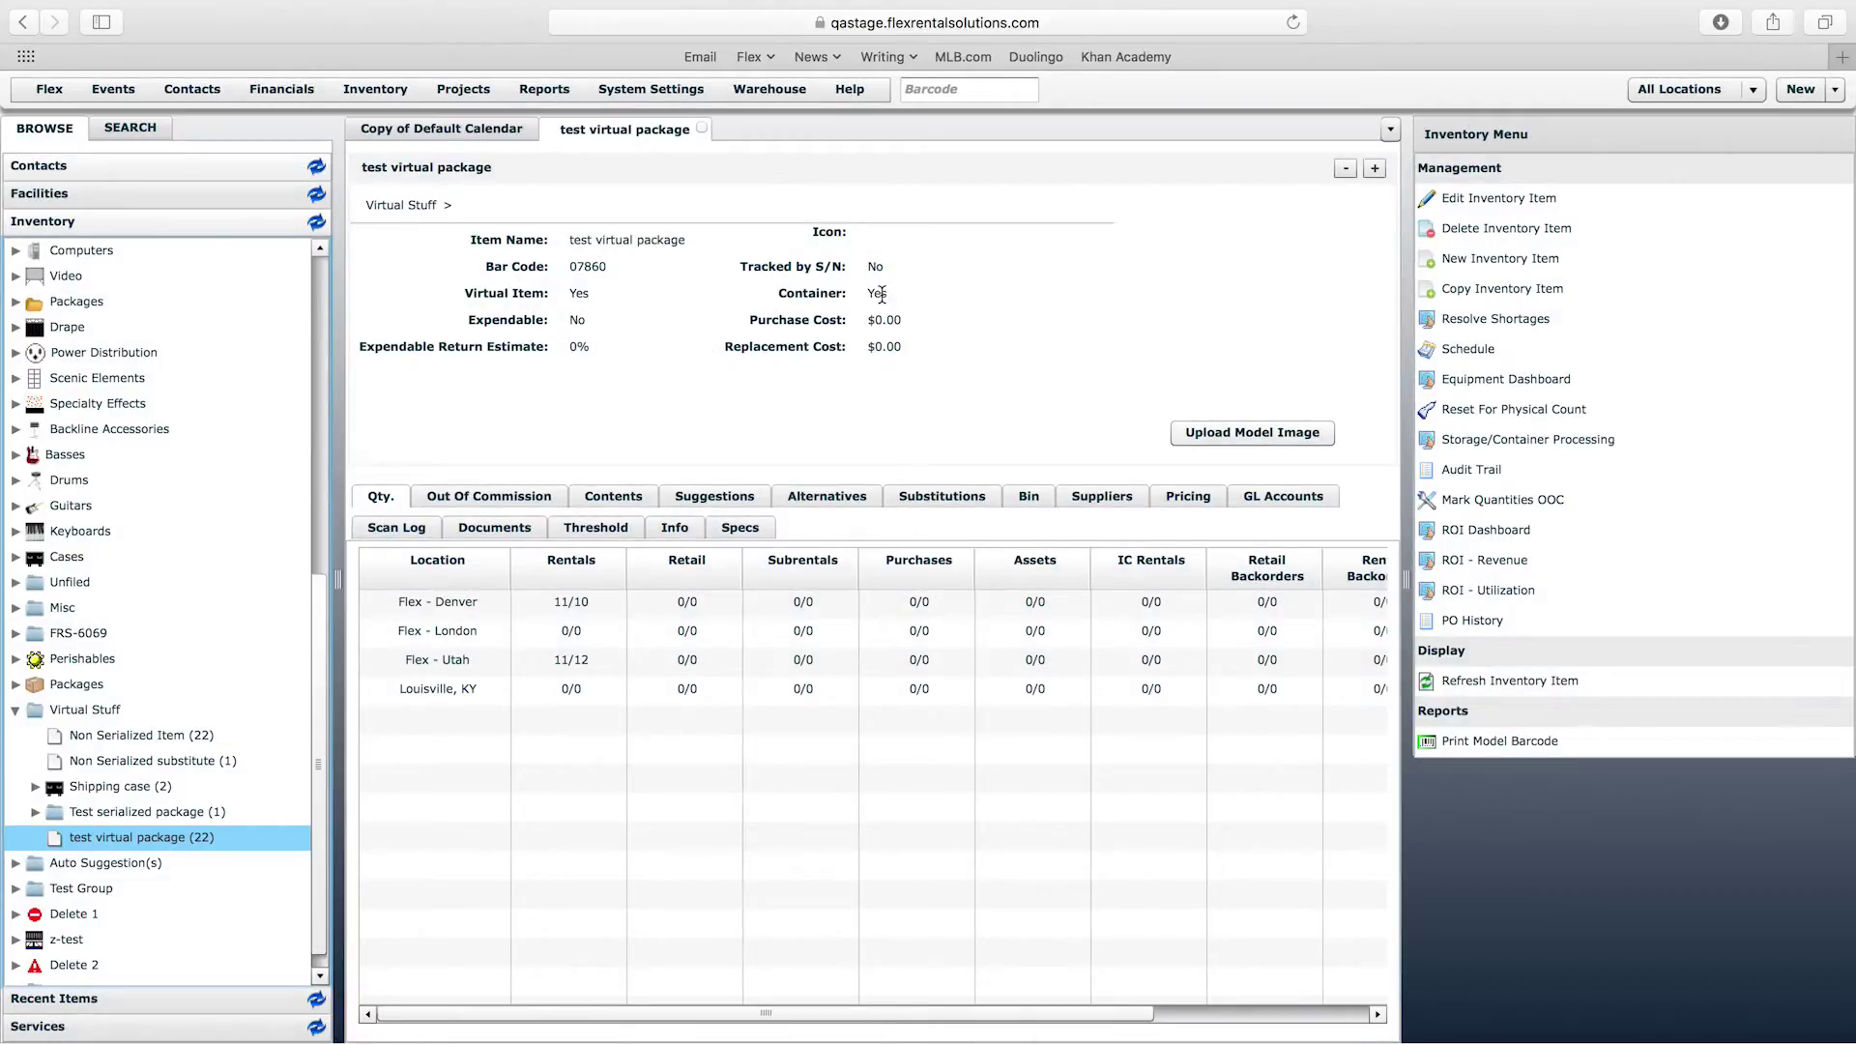
# Inspect the Model Container setting in the edit form of test virtual package and leave the form without saving
pyautogui.click(1522, 201)
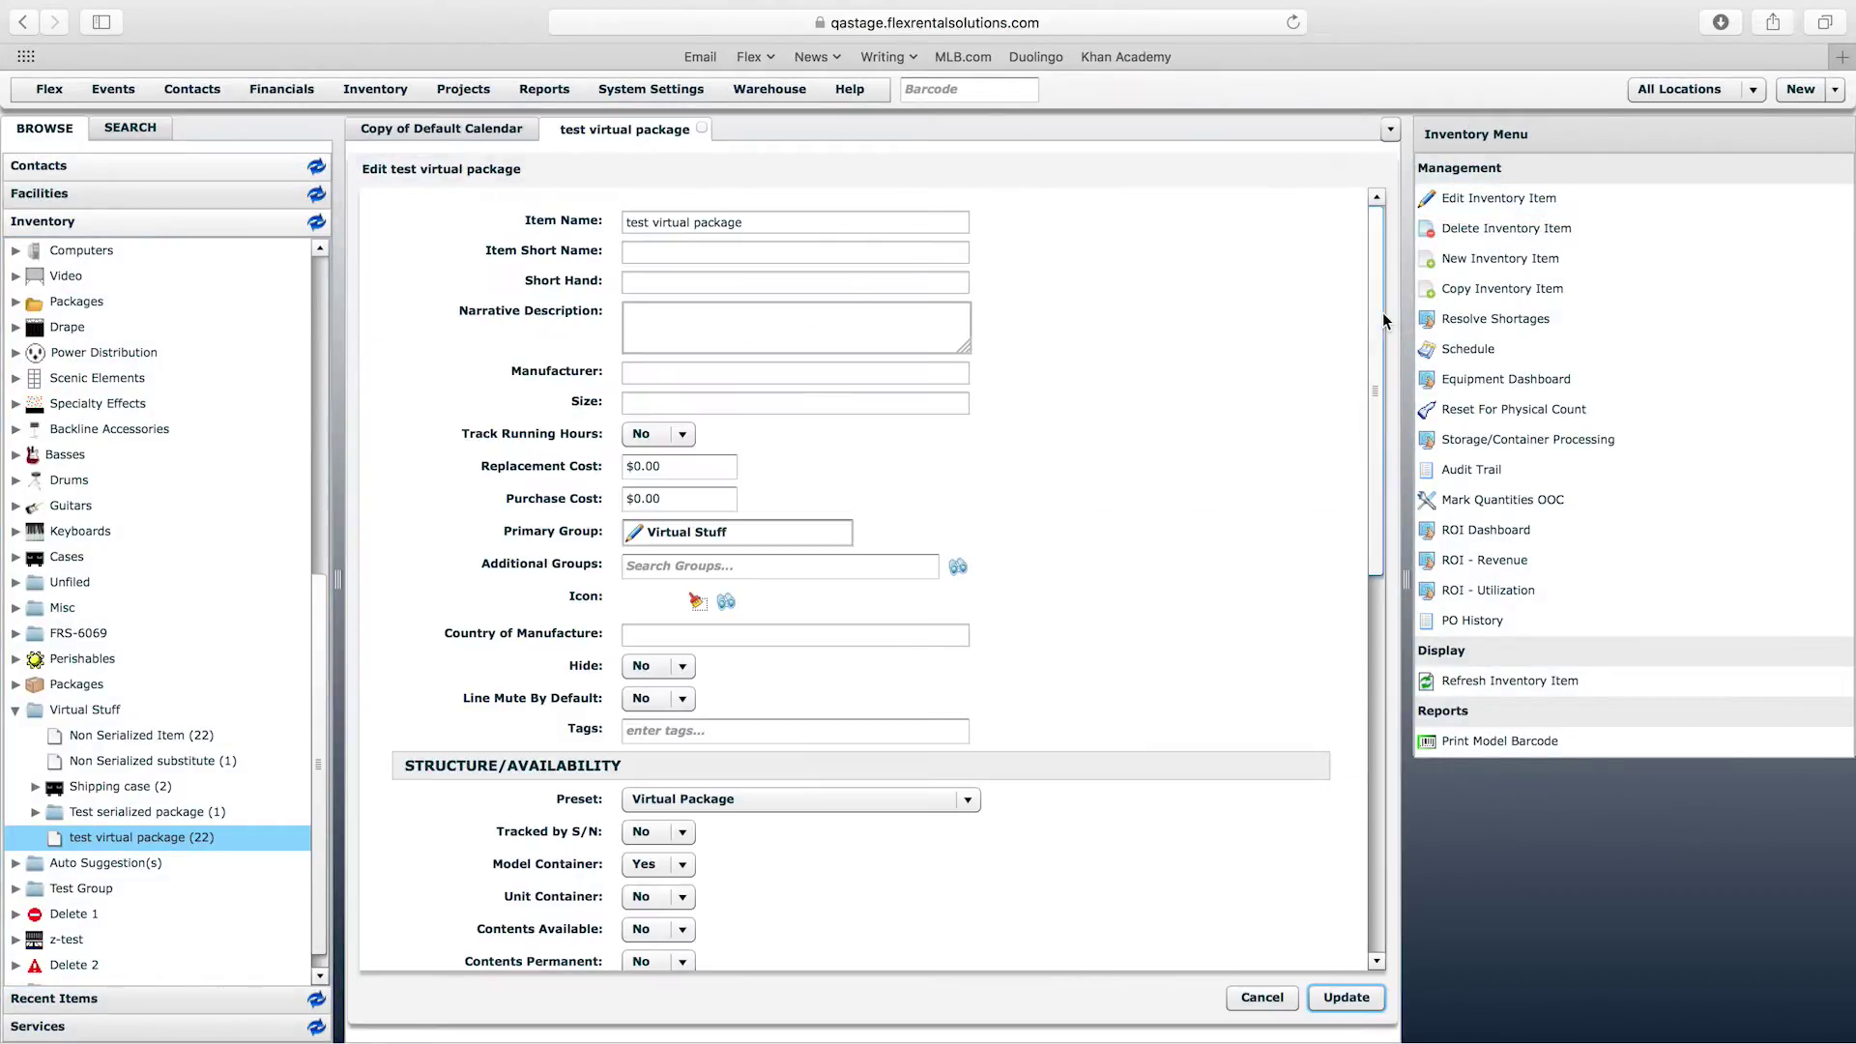
pyautogui.scroll(-5, 1380, 348)
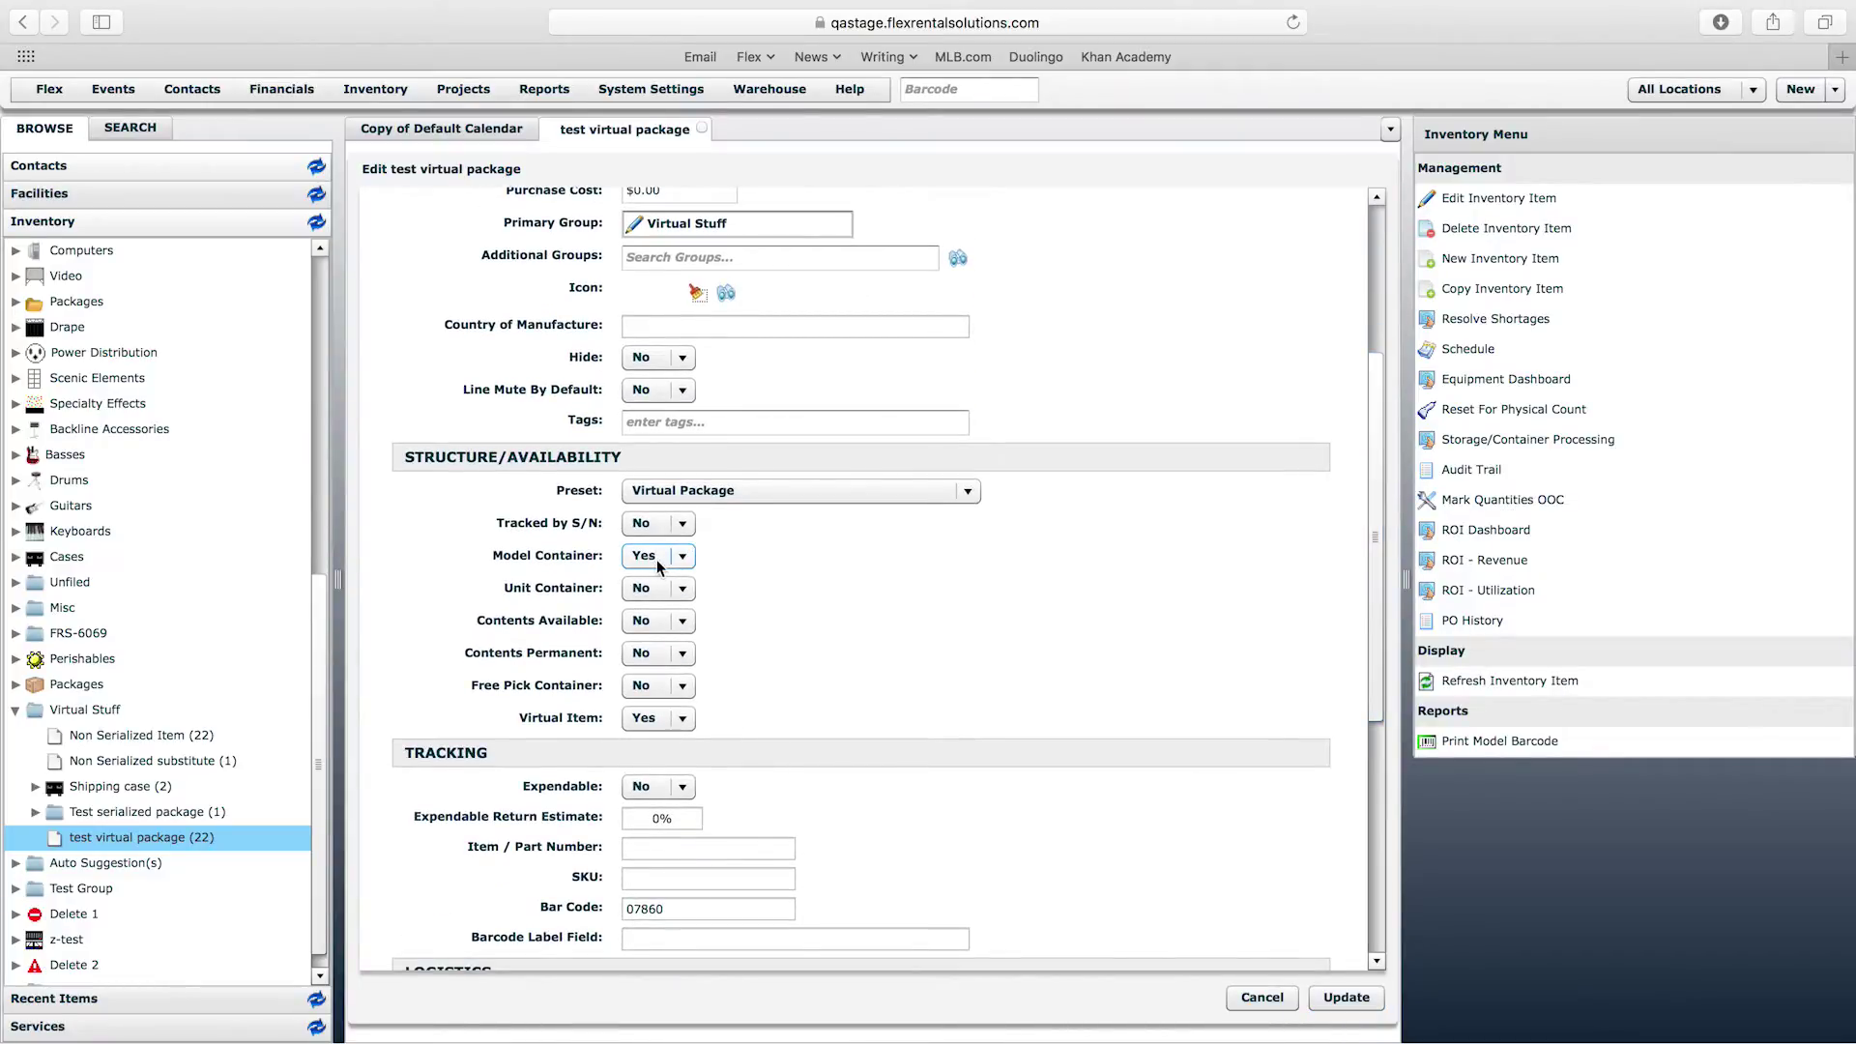
pyautogui.click(1249, 997)
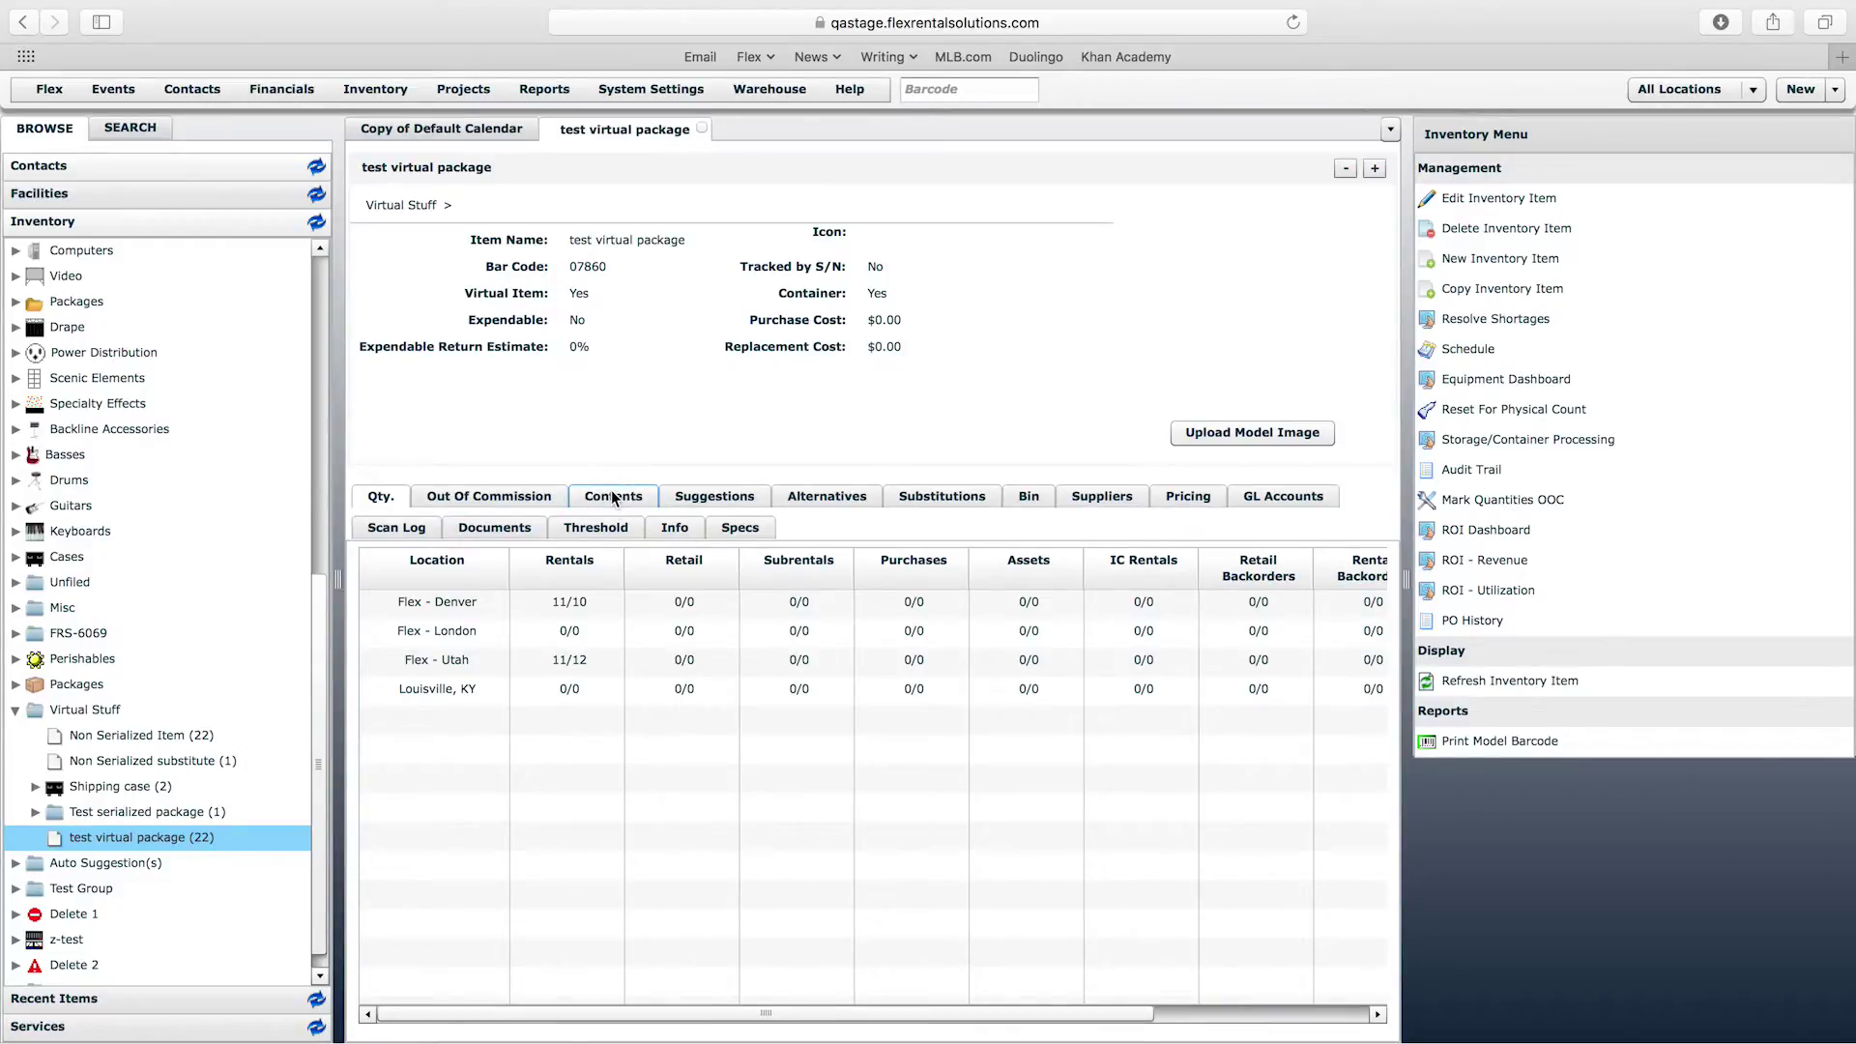
# Check the package's Virtual Item value and its structure preset in the edit form, leaving without saving
pyautogui.doubleClick(585, 294)
pyautogui.click(578, 294)
pyautogui.click(1499, 198)
pyautogui.scroll(-5, 717, 491)
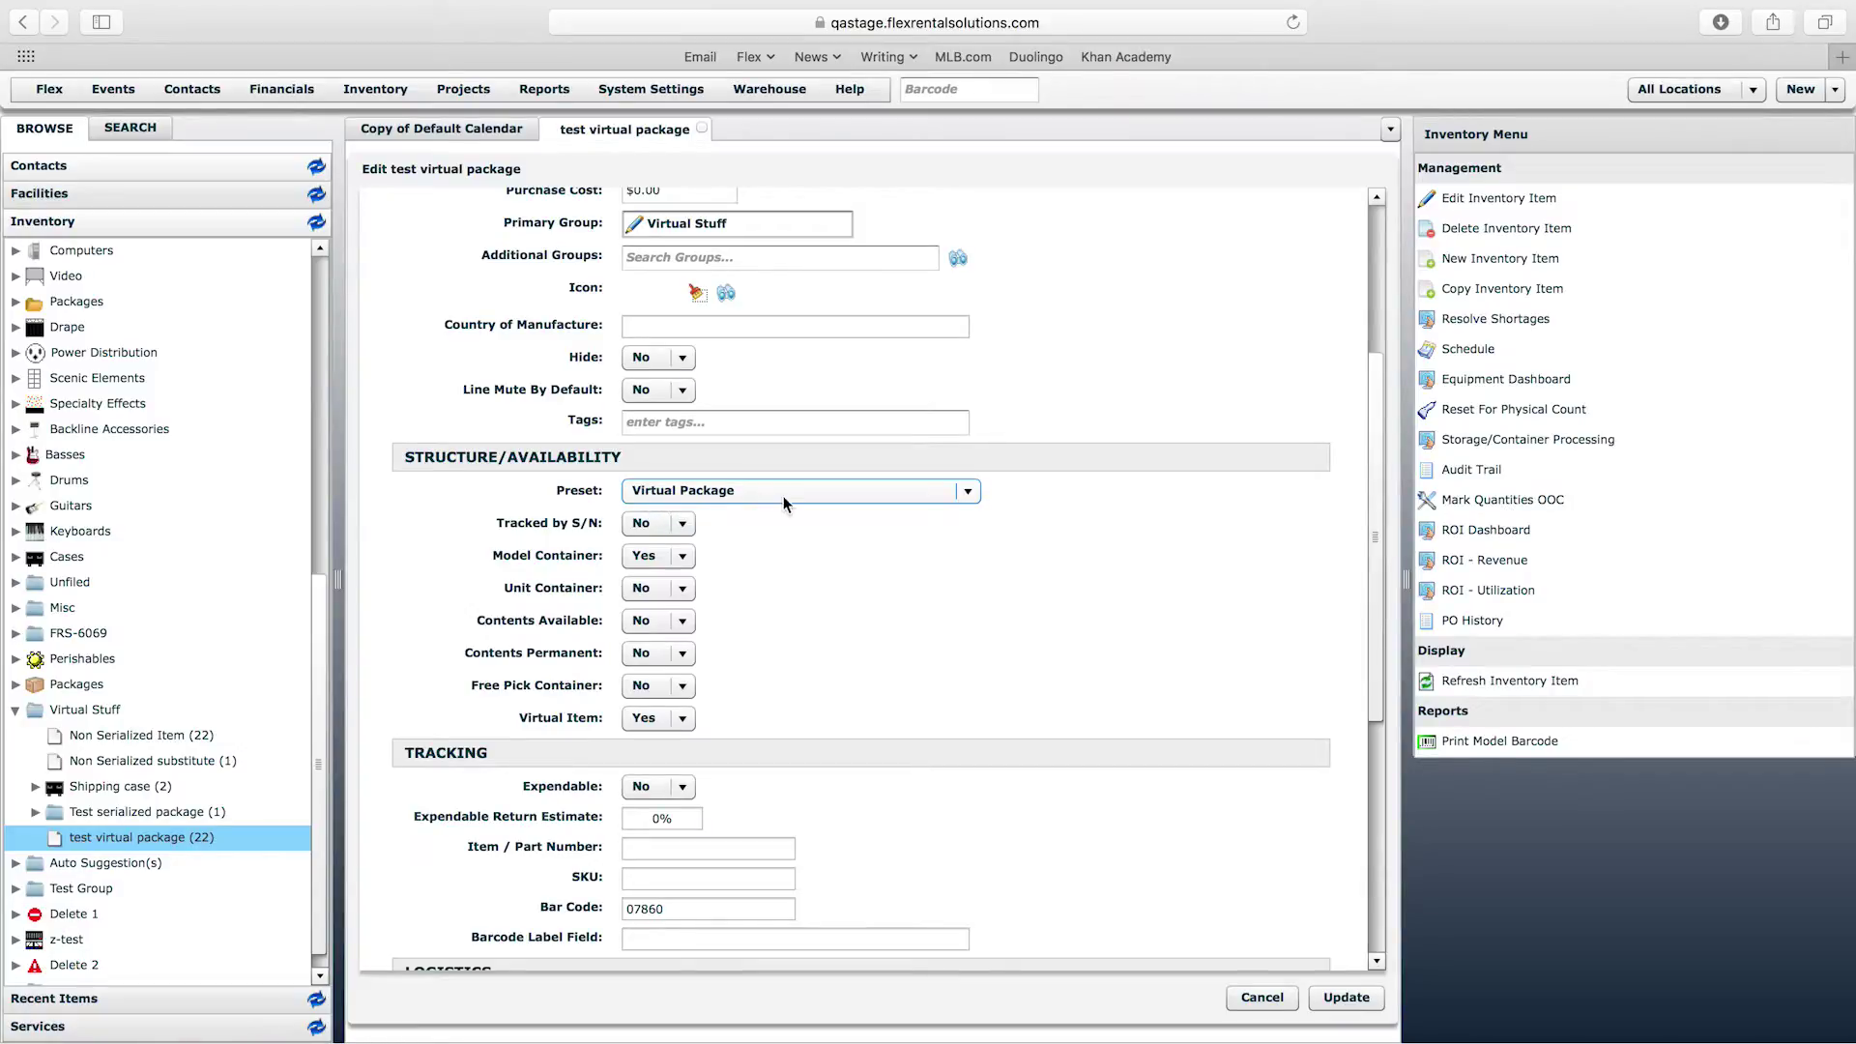
pyautogui.click(1262, 997)
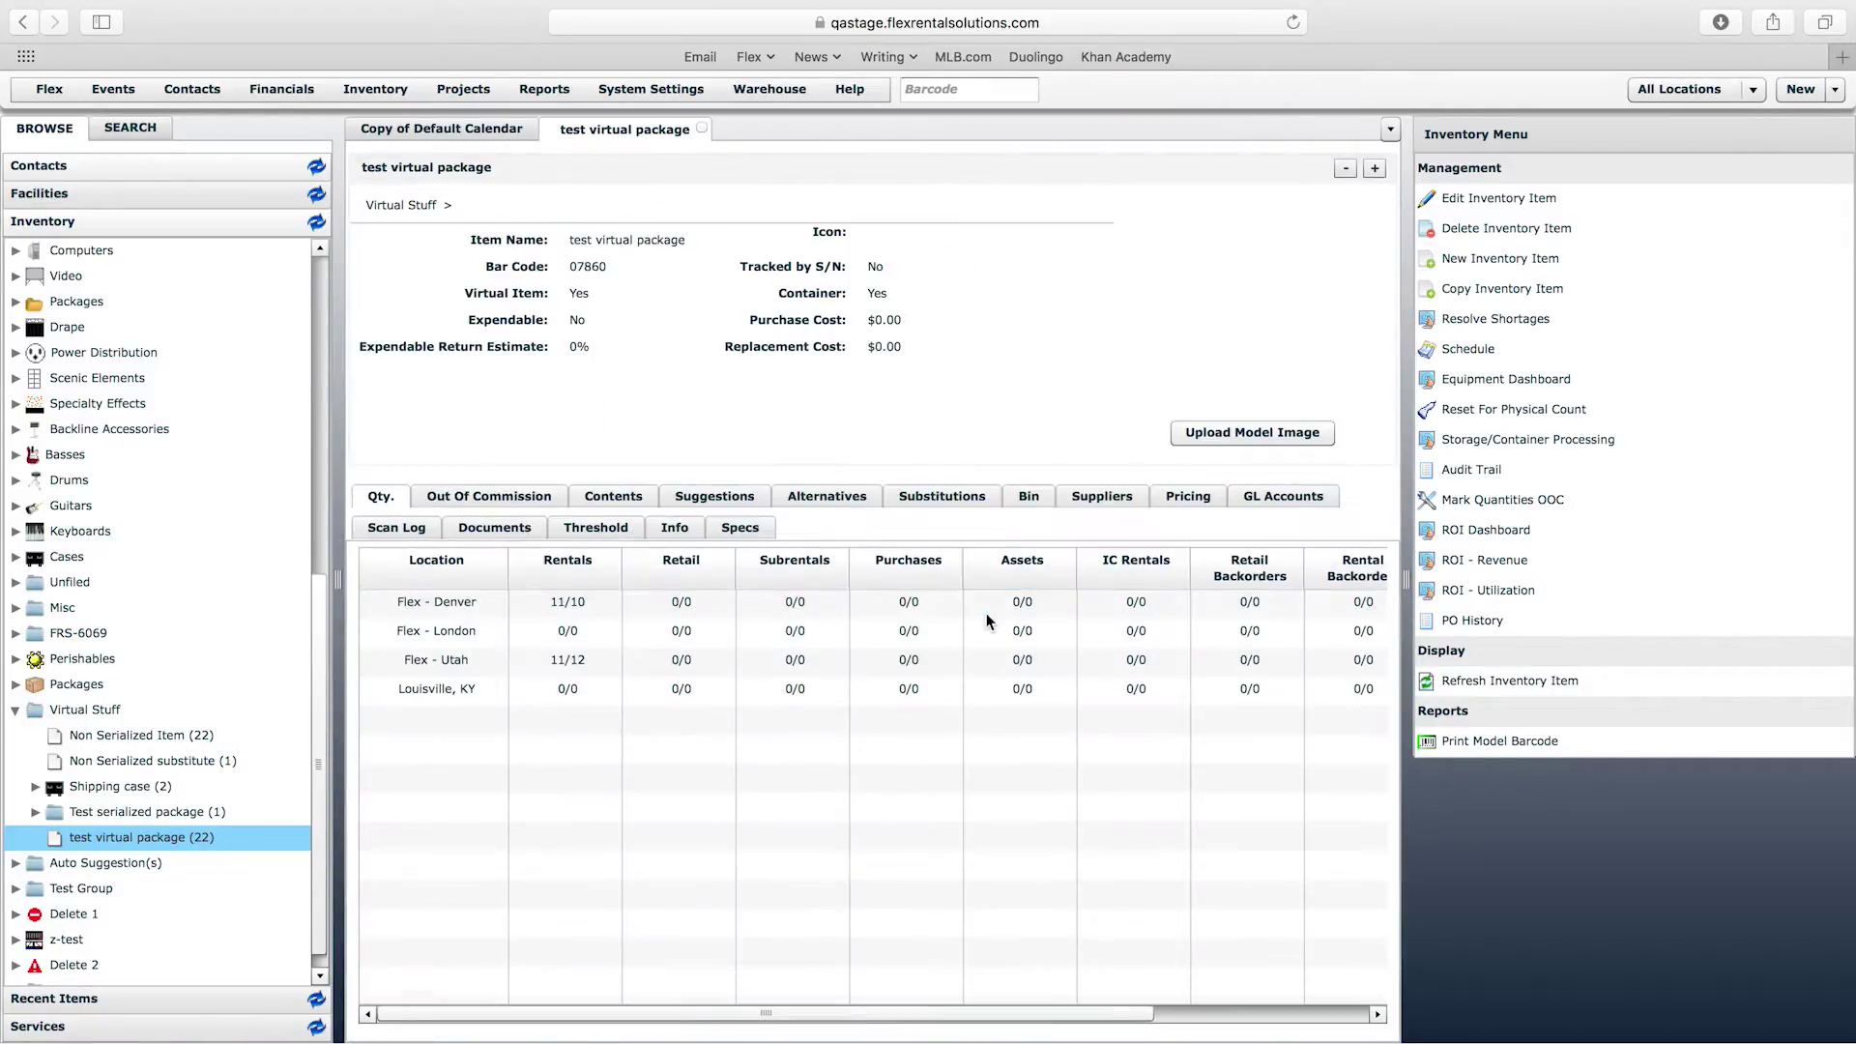
# Display the contents of test virtual package and examine the contained item against the package name
pyautogui.click(610, 497)
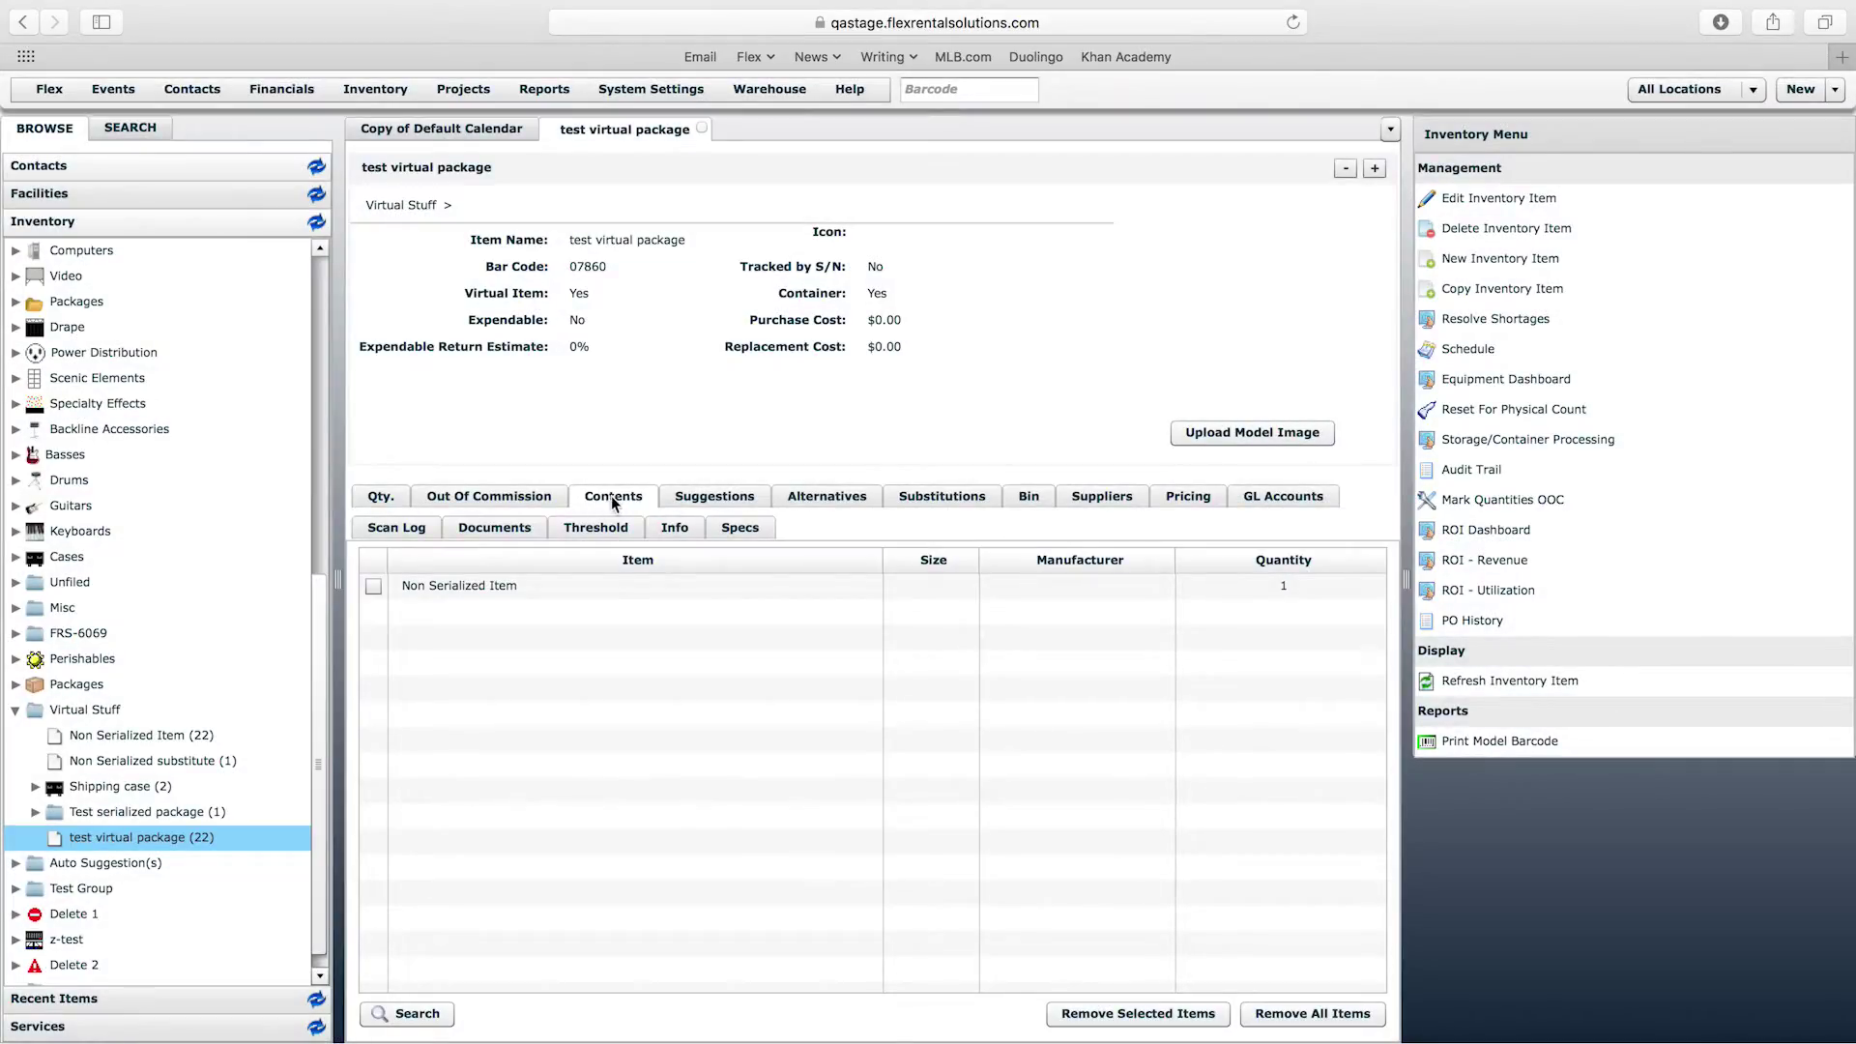
pyautogui.click(472, 588)
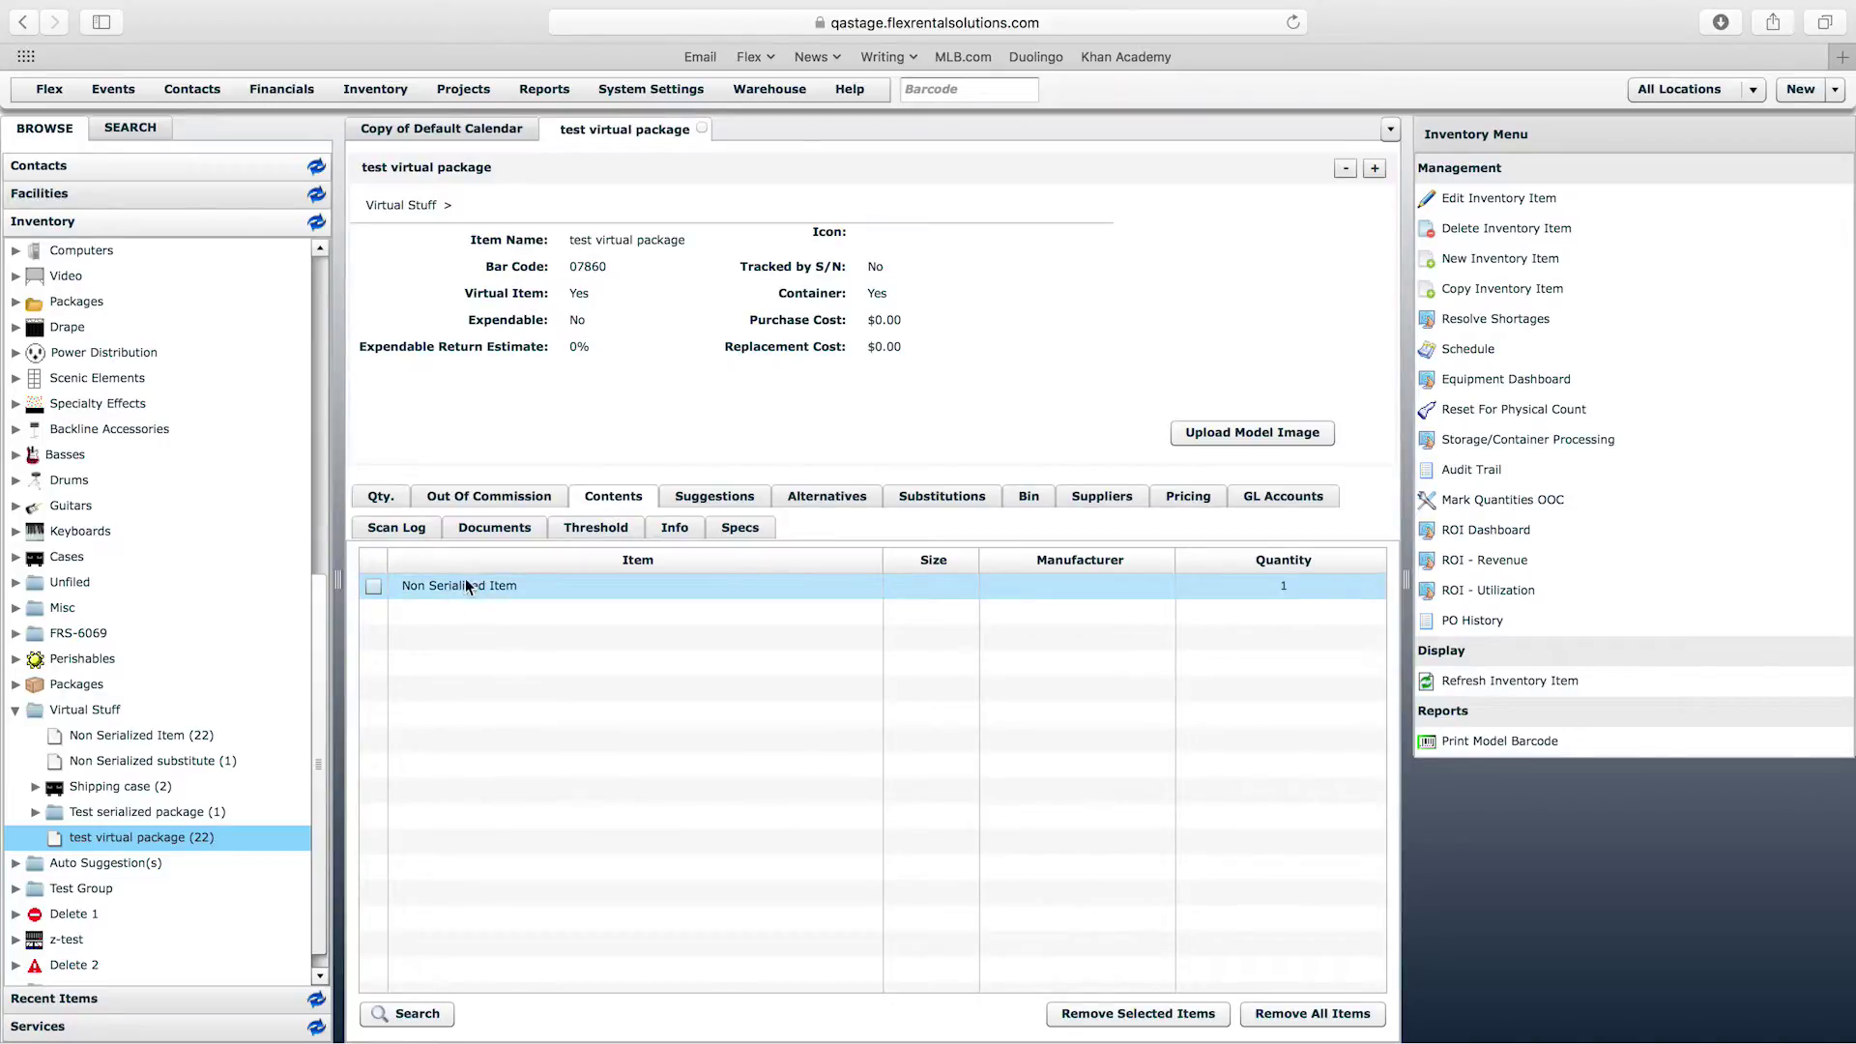
pyautogui.moveTo(569, 241); pyautogui.dragTo(724, 241)
pyautogui.click(687, 239)
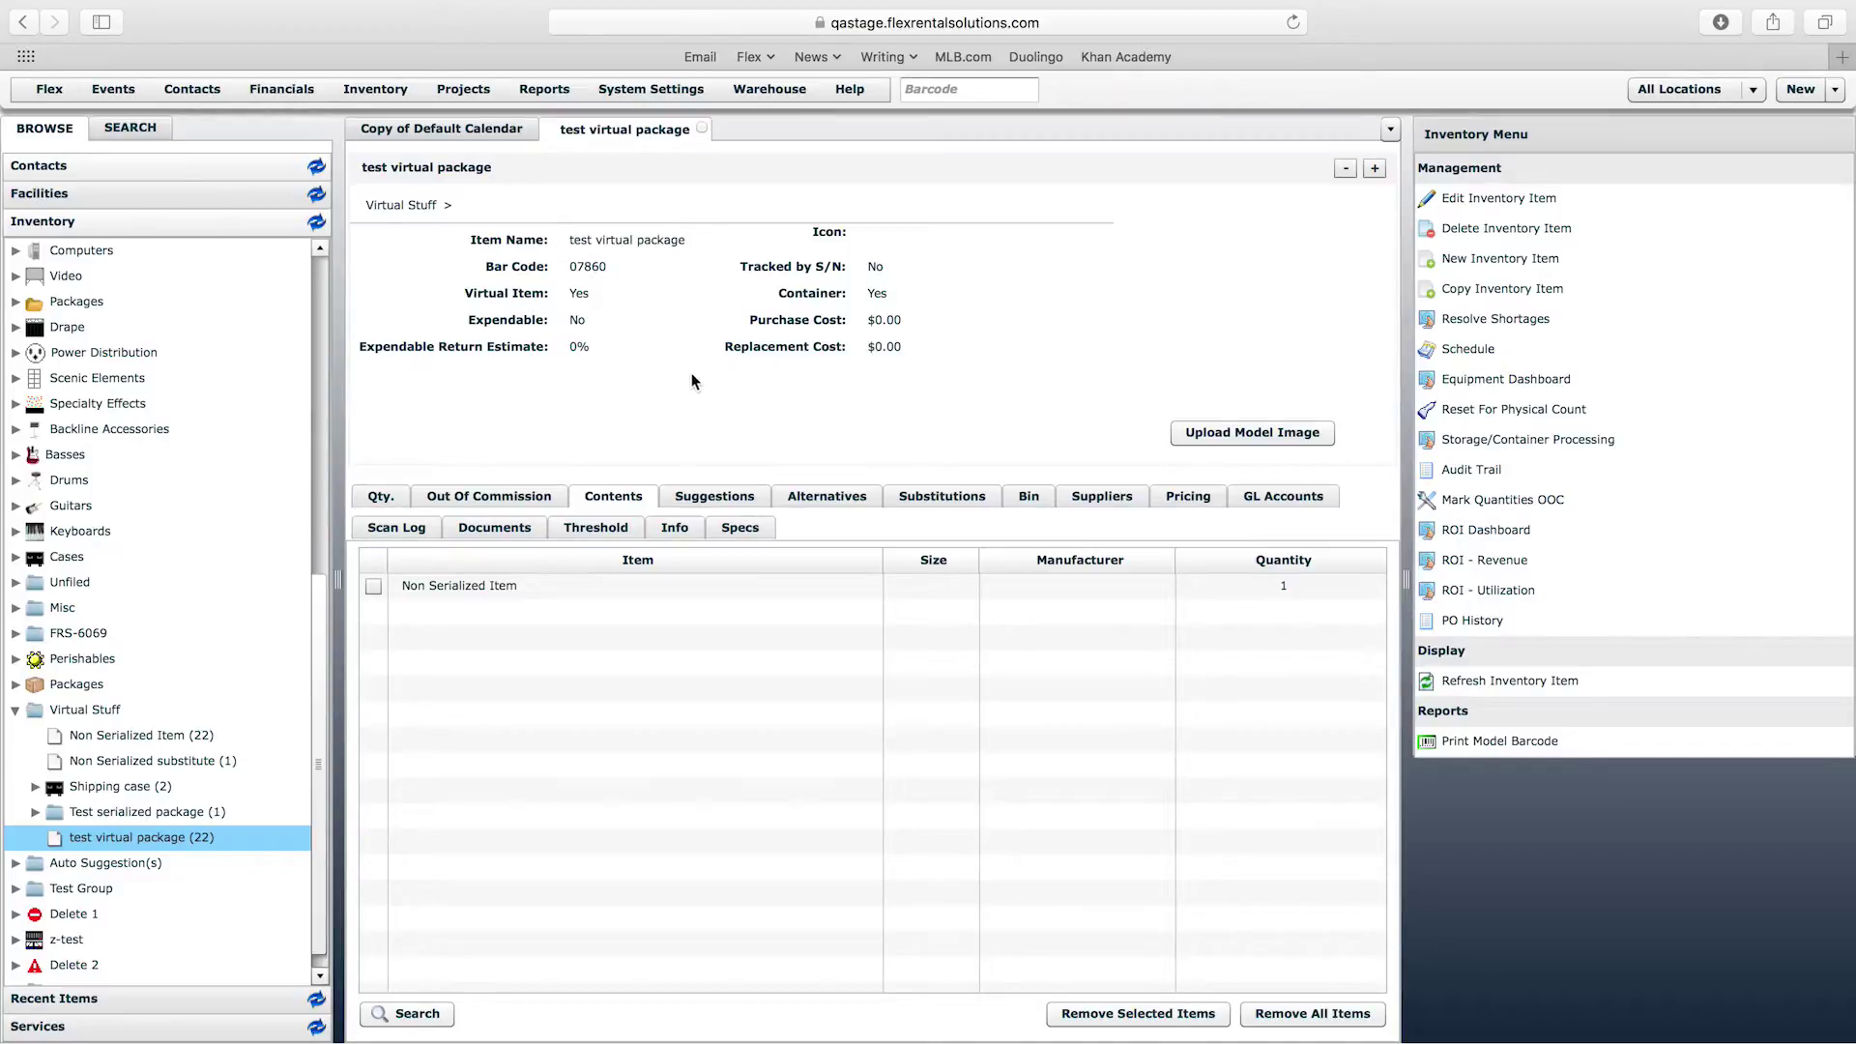
# Generate the Inventory Model Contents Report for all inventory groups with barcodes printed, as a PDF in US Letter and Portrait
pyautogui.click(546, 89)
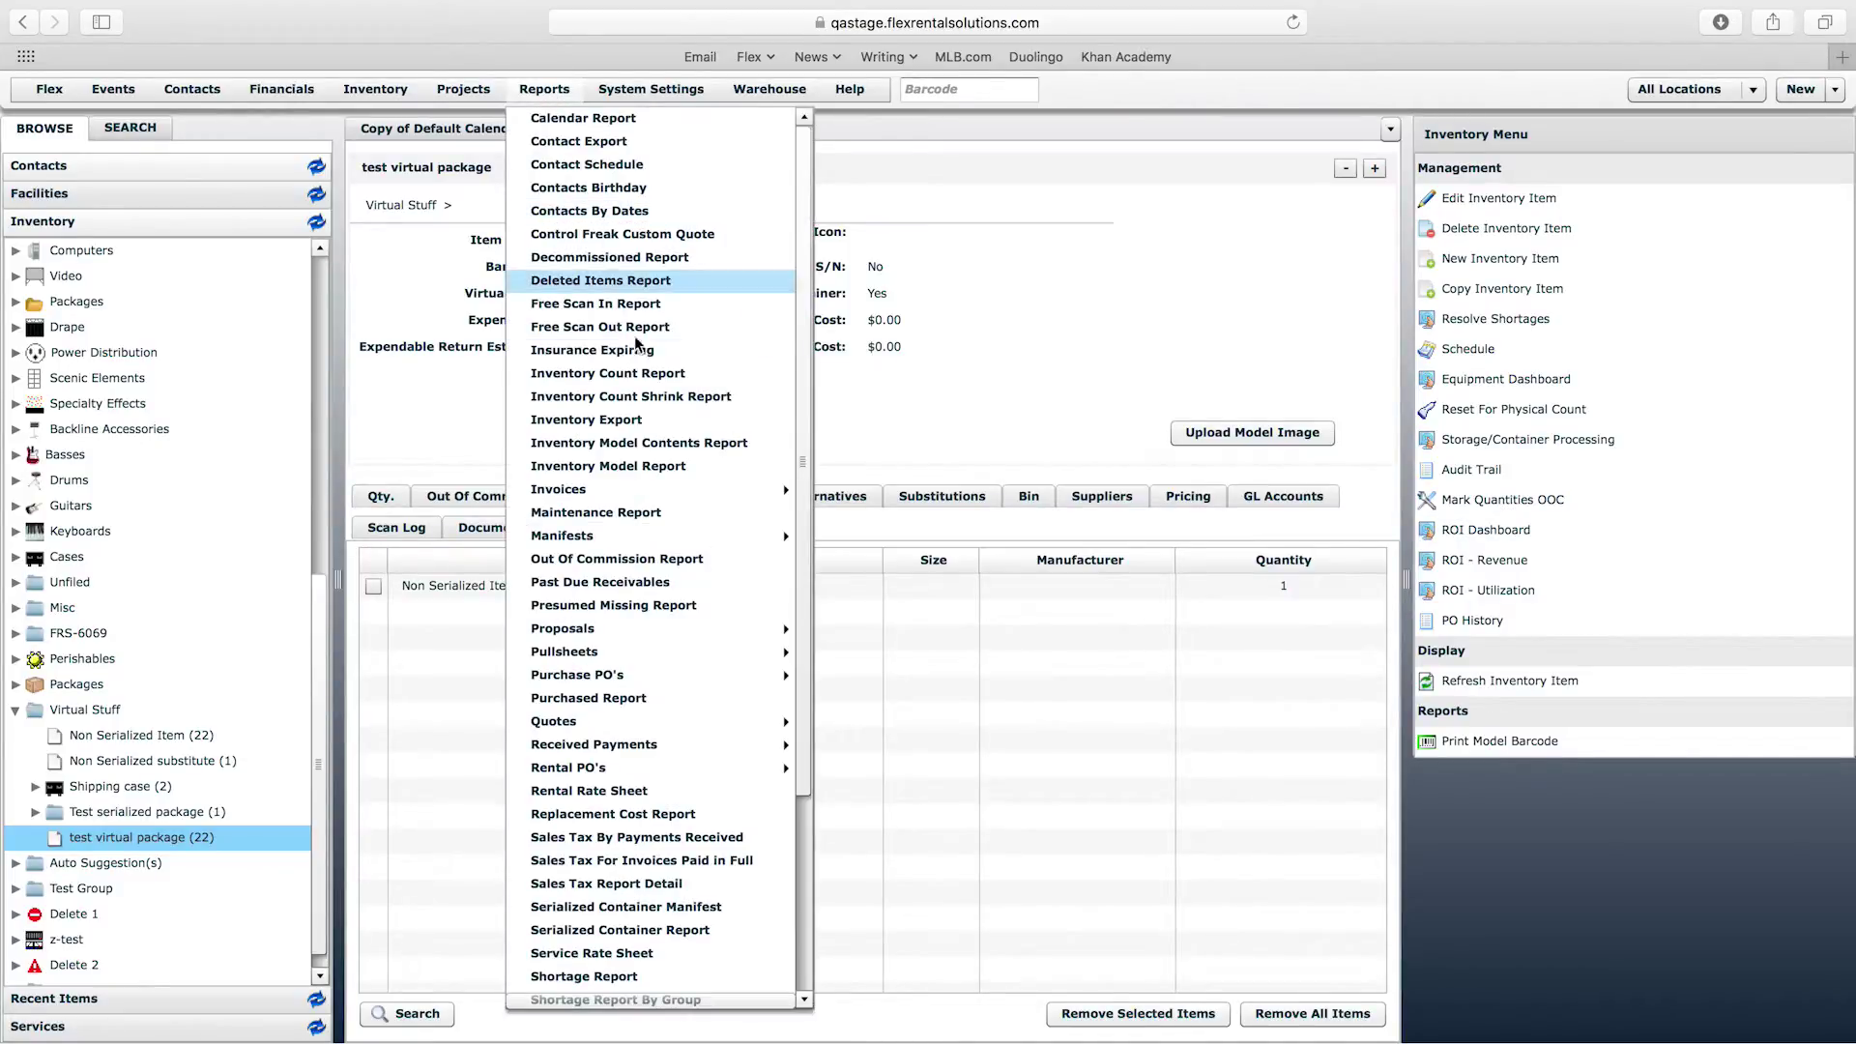
pyautogui.click(652, 447)
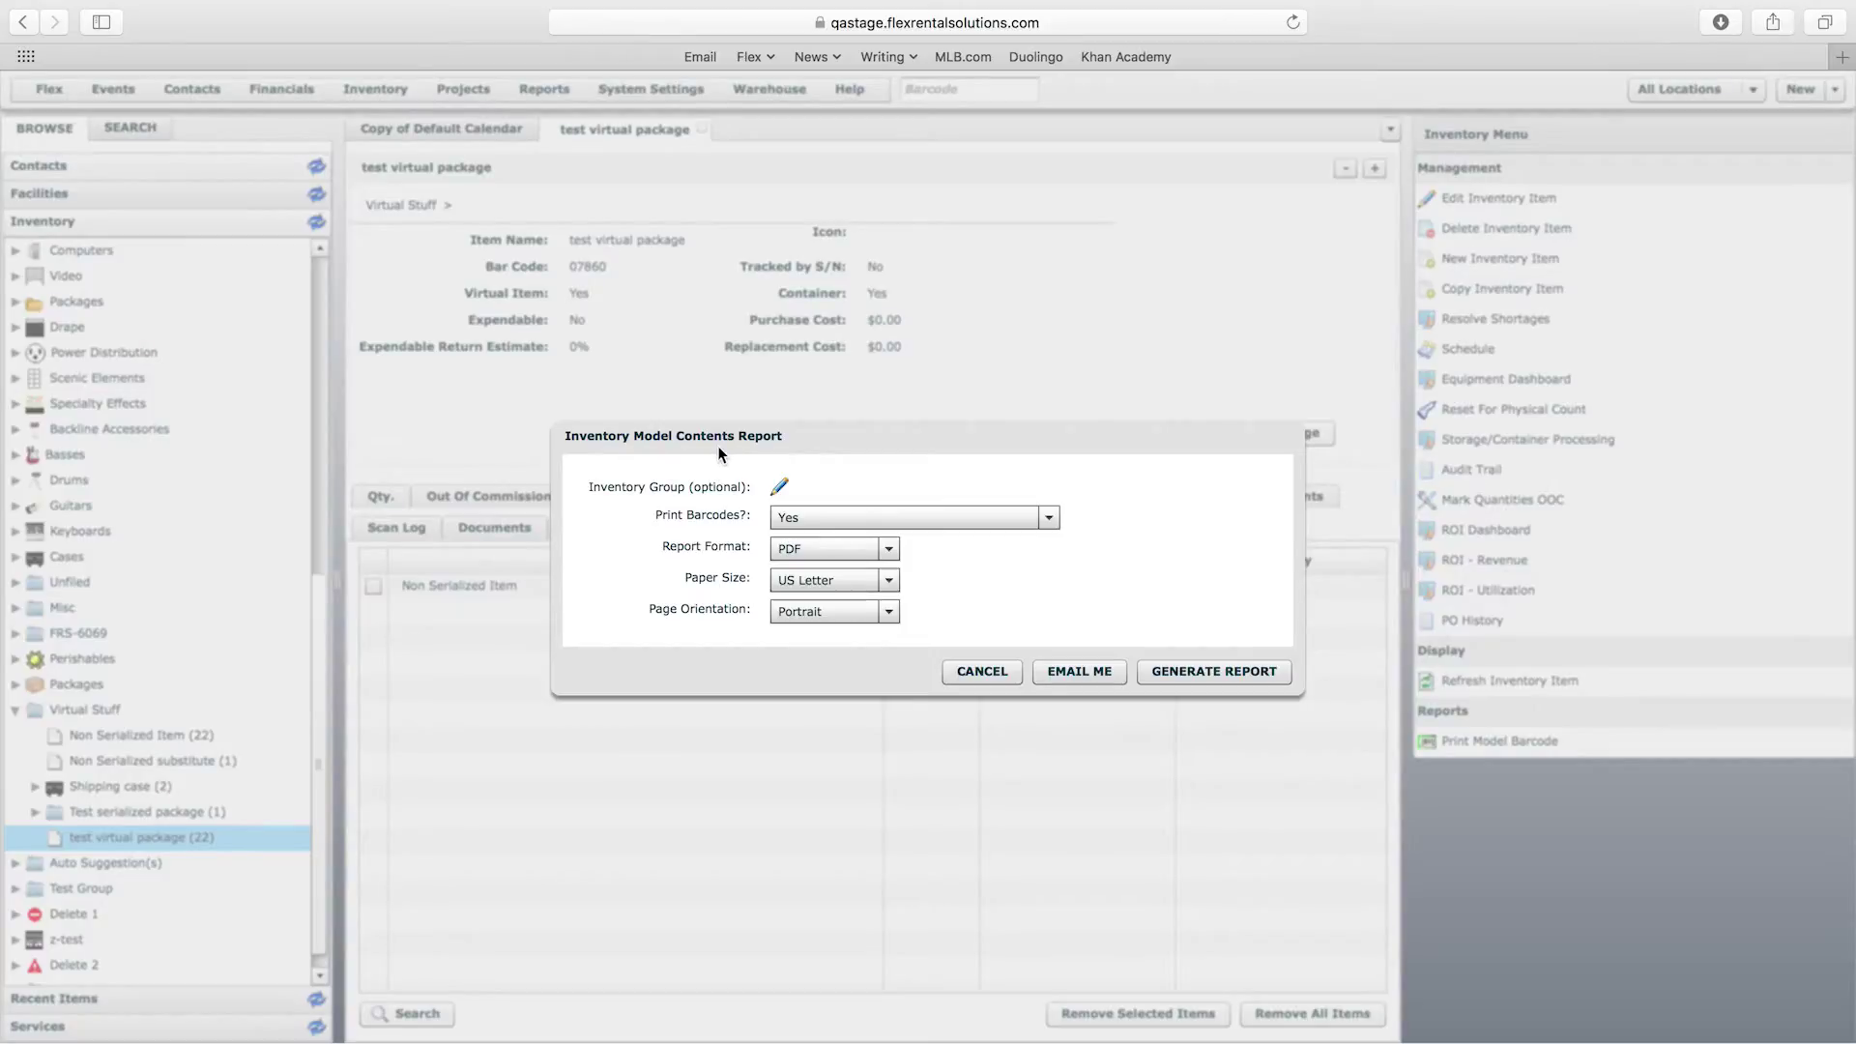
pyautogui.click(779, 487)
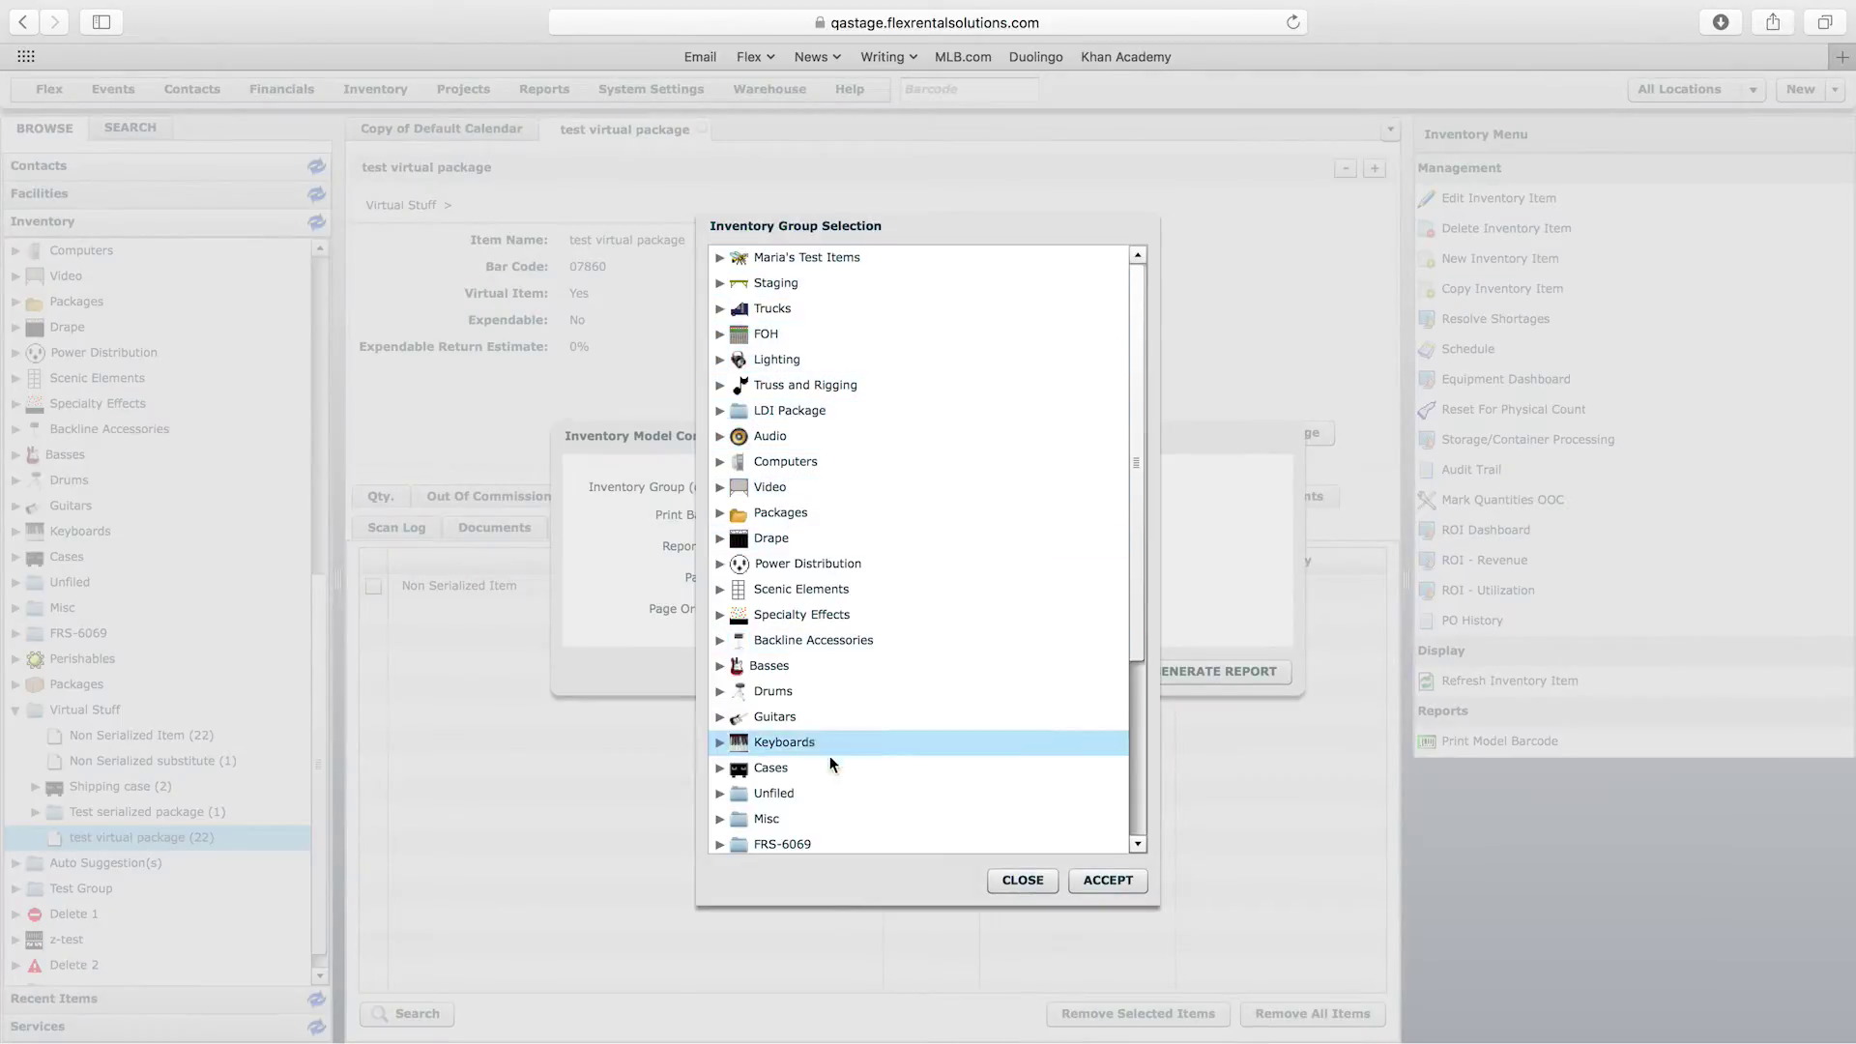
pyautogui.click(1023, 880)
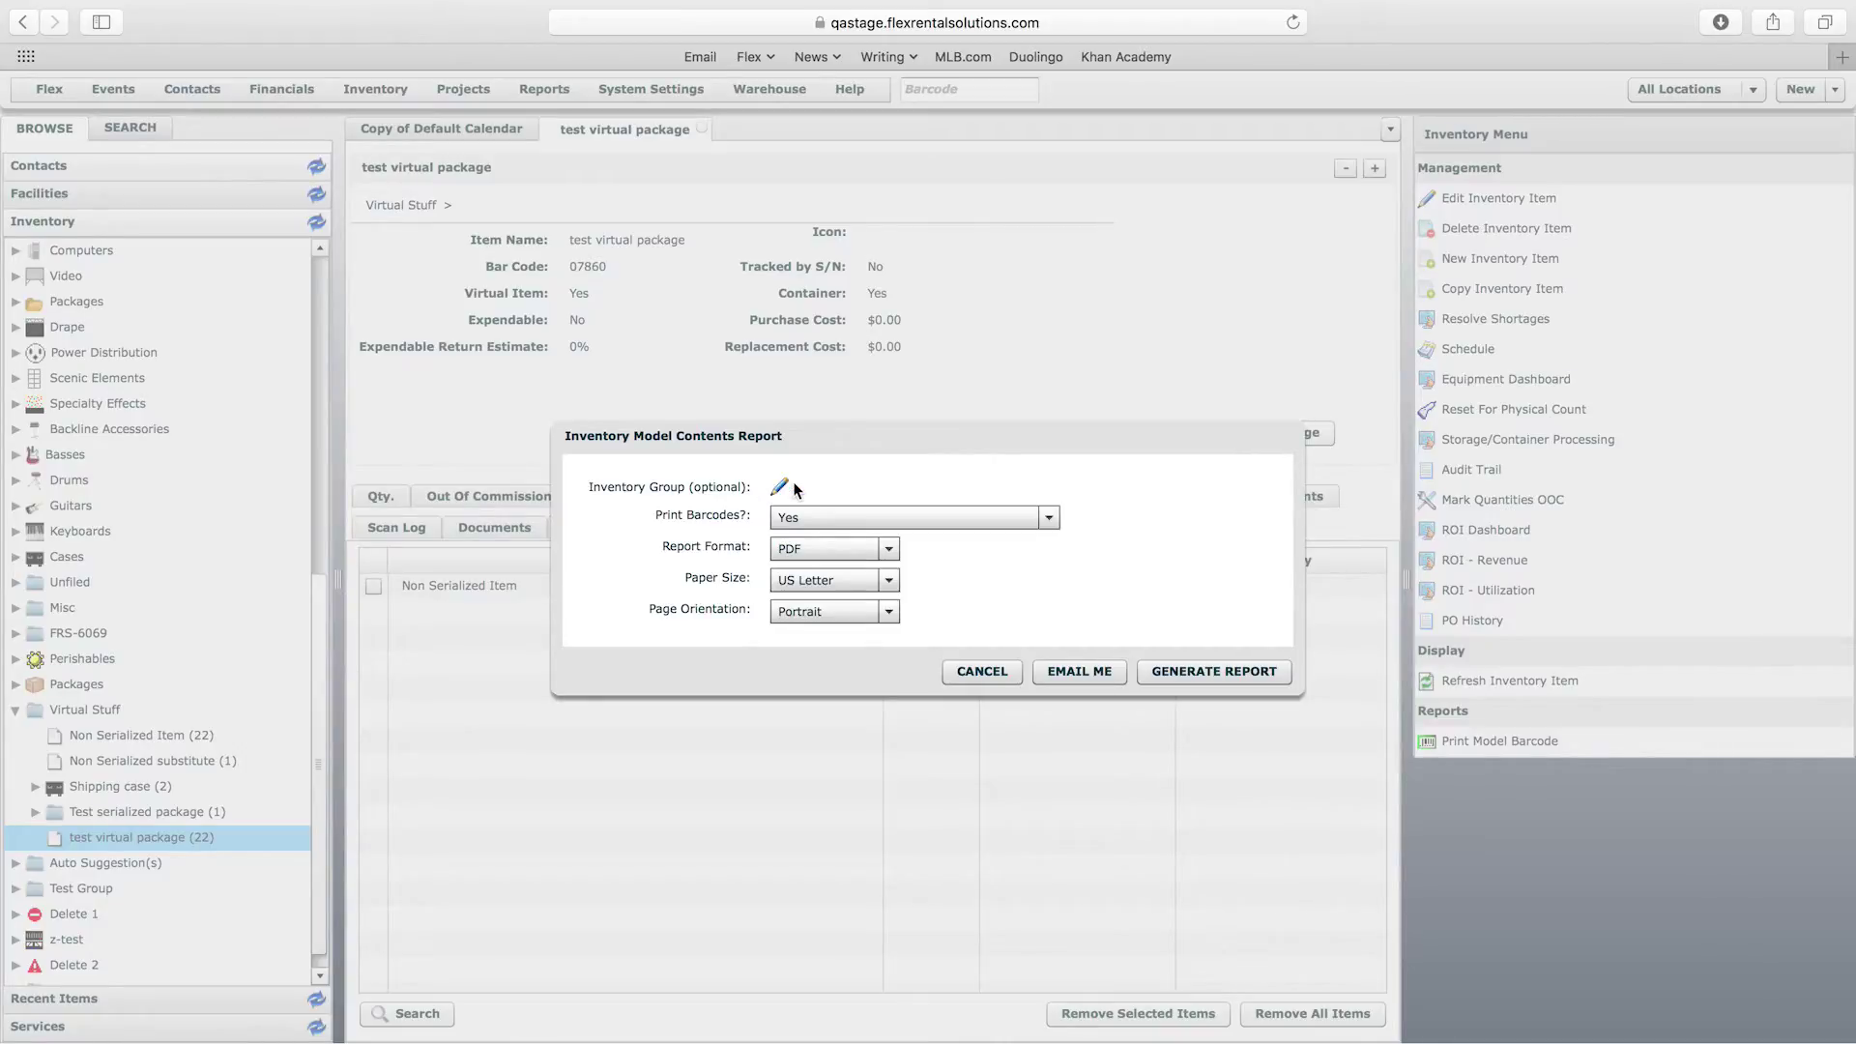
pyautogui.click(829, 514)
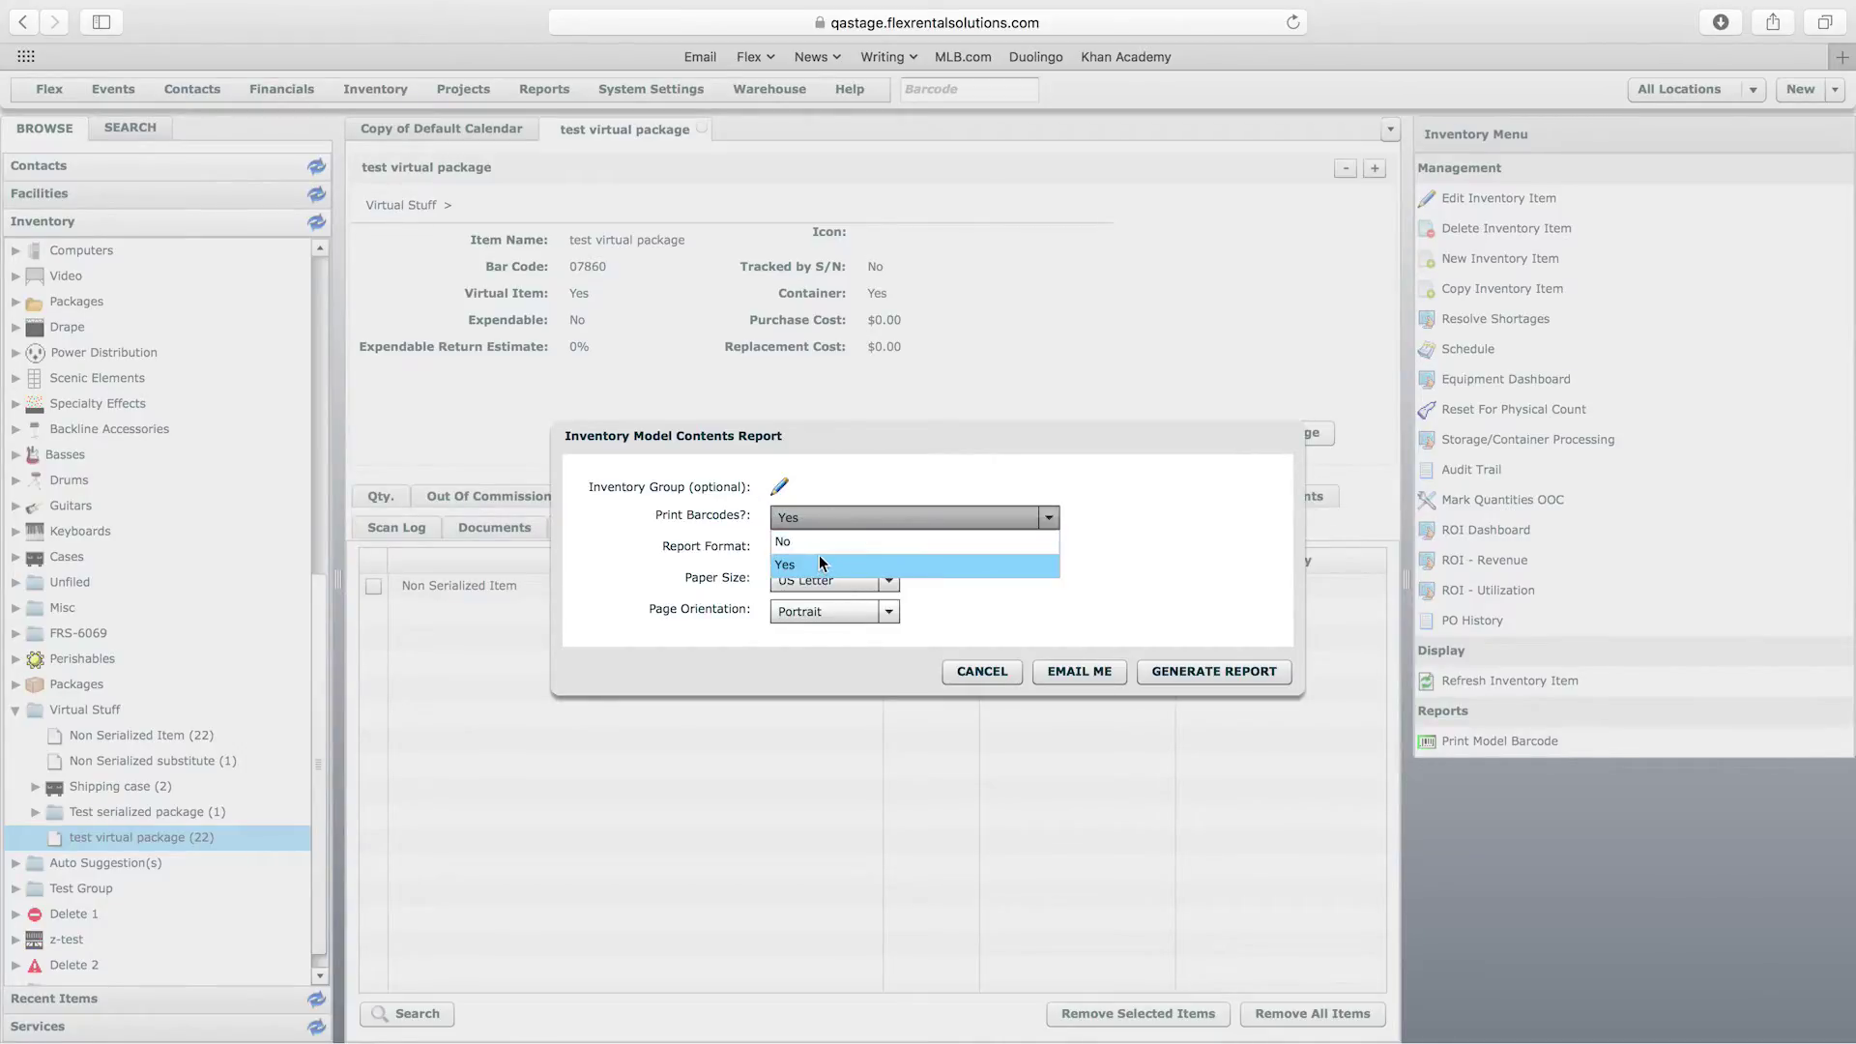
pyautogui.click(1174, 501)
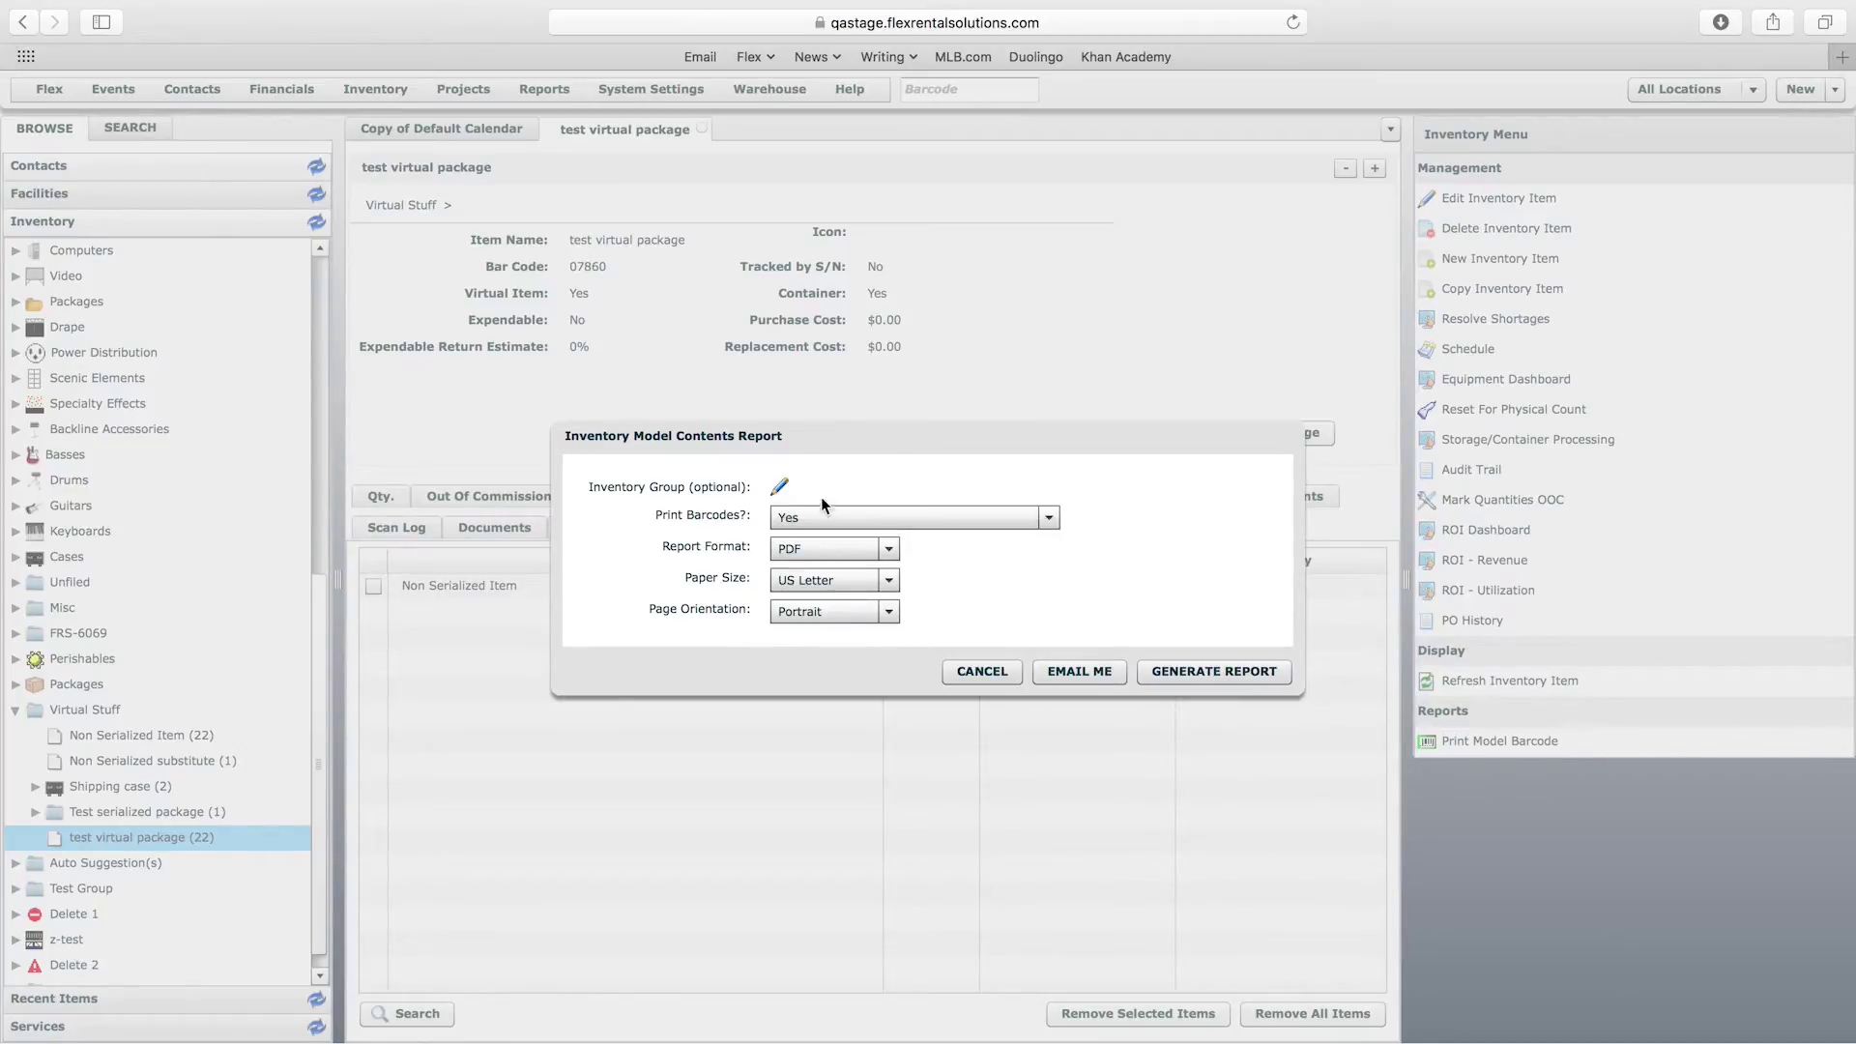
pyautogui.click(1214, 676)
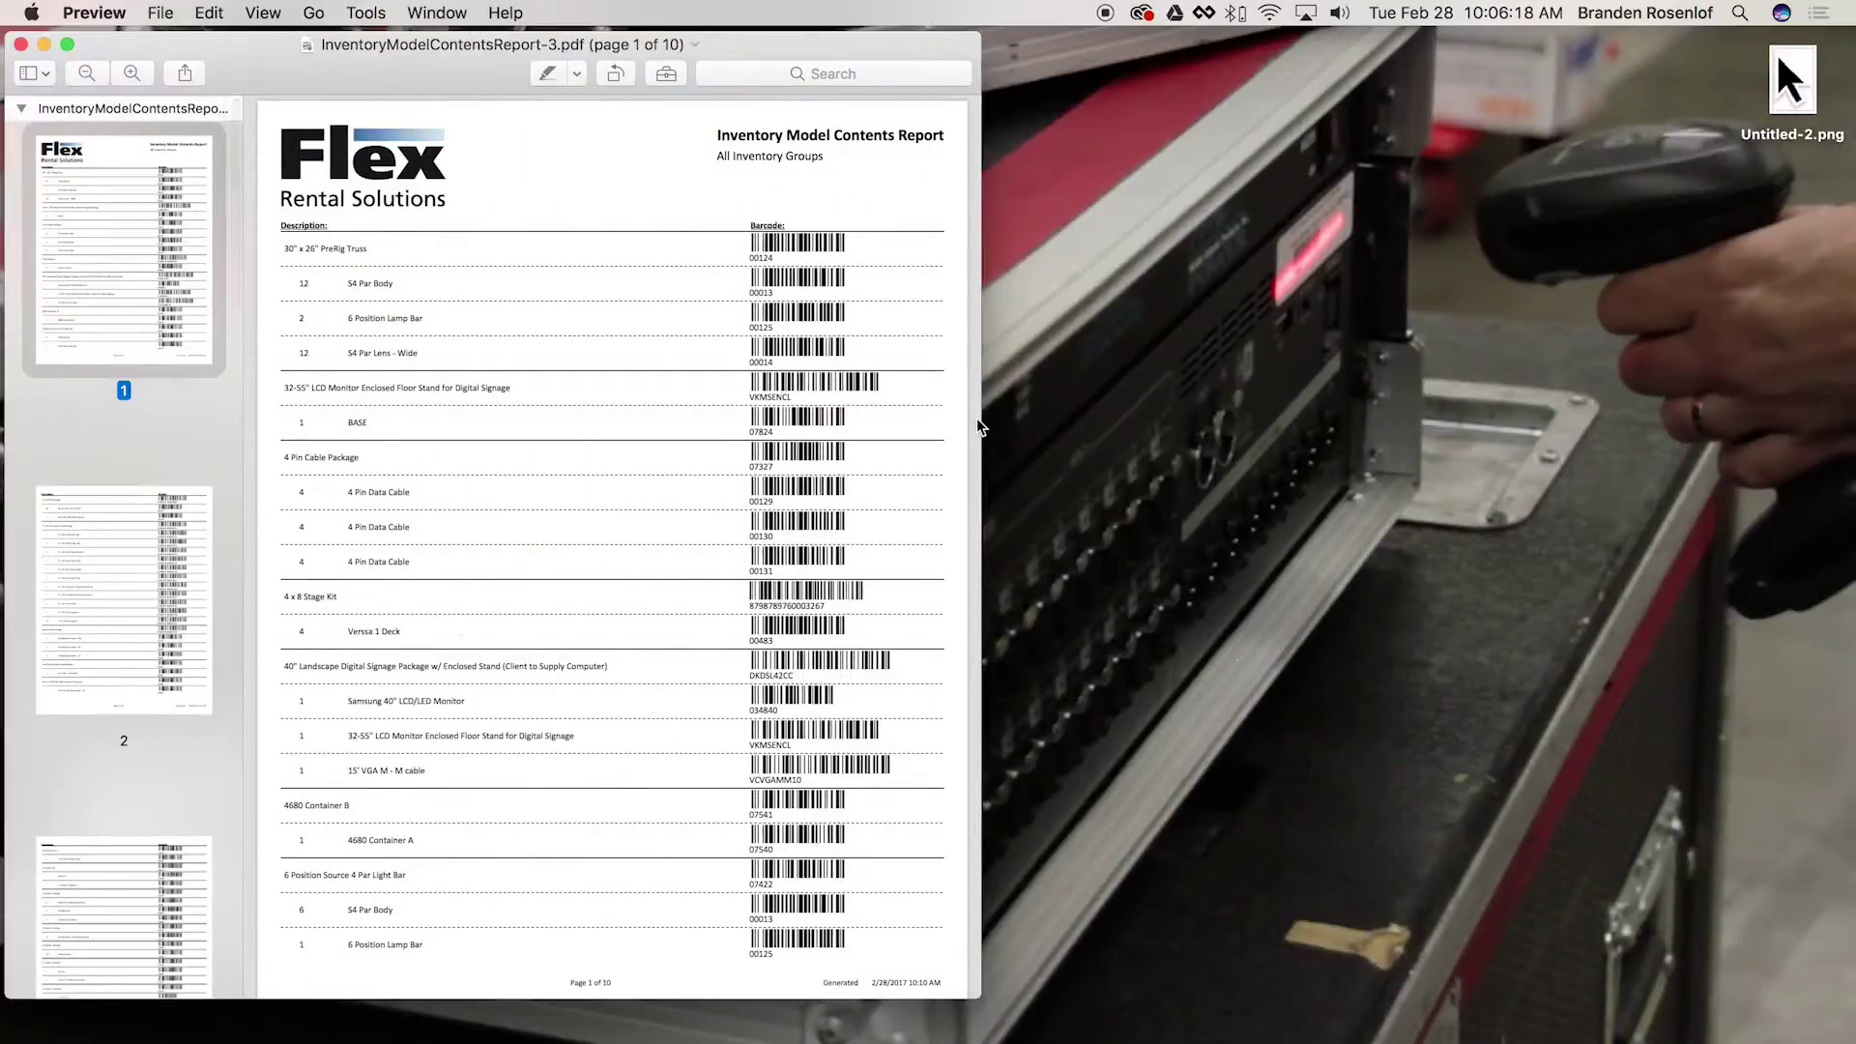
# Widen the report's PDF window to enlarge the page and show the start of page 1
pyautogui.moveTo(797, 418); pyautogui.dragTo(1406, 447)
pyautogui.moveTo(1591, 447); pyautogui.dragTo(1641, 446)
pyautogui.scroll(10, 701, 323)
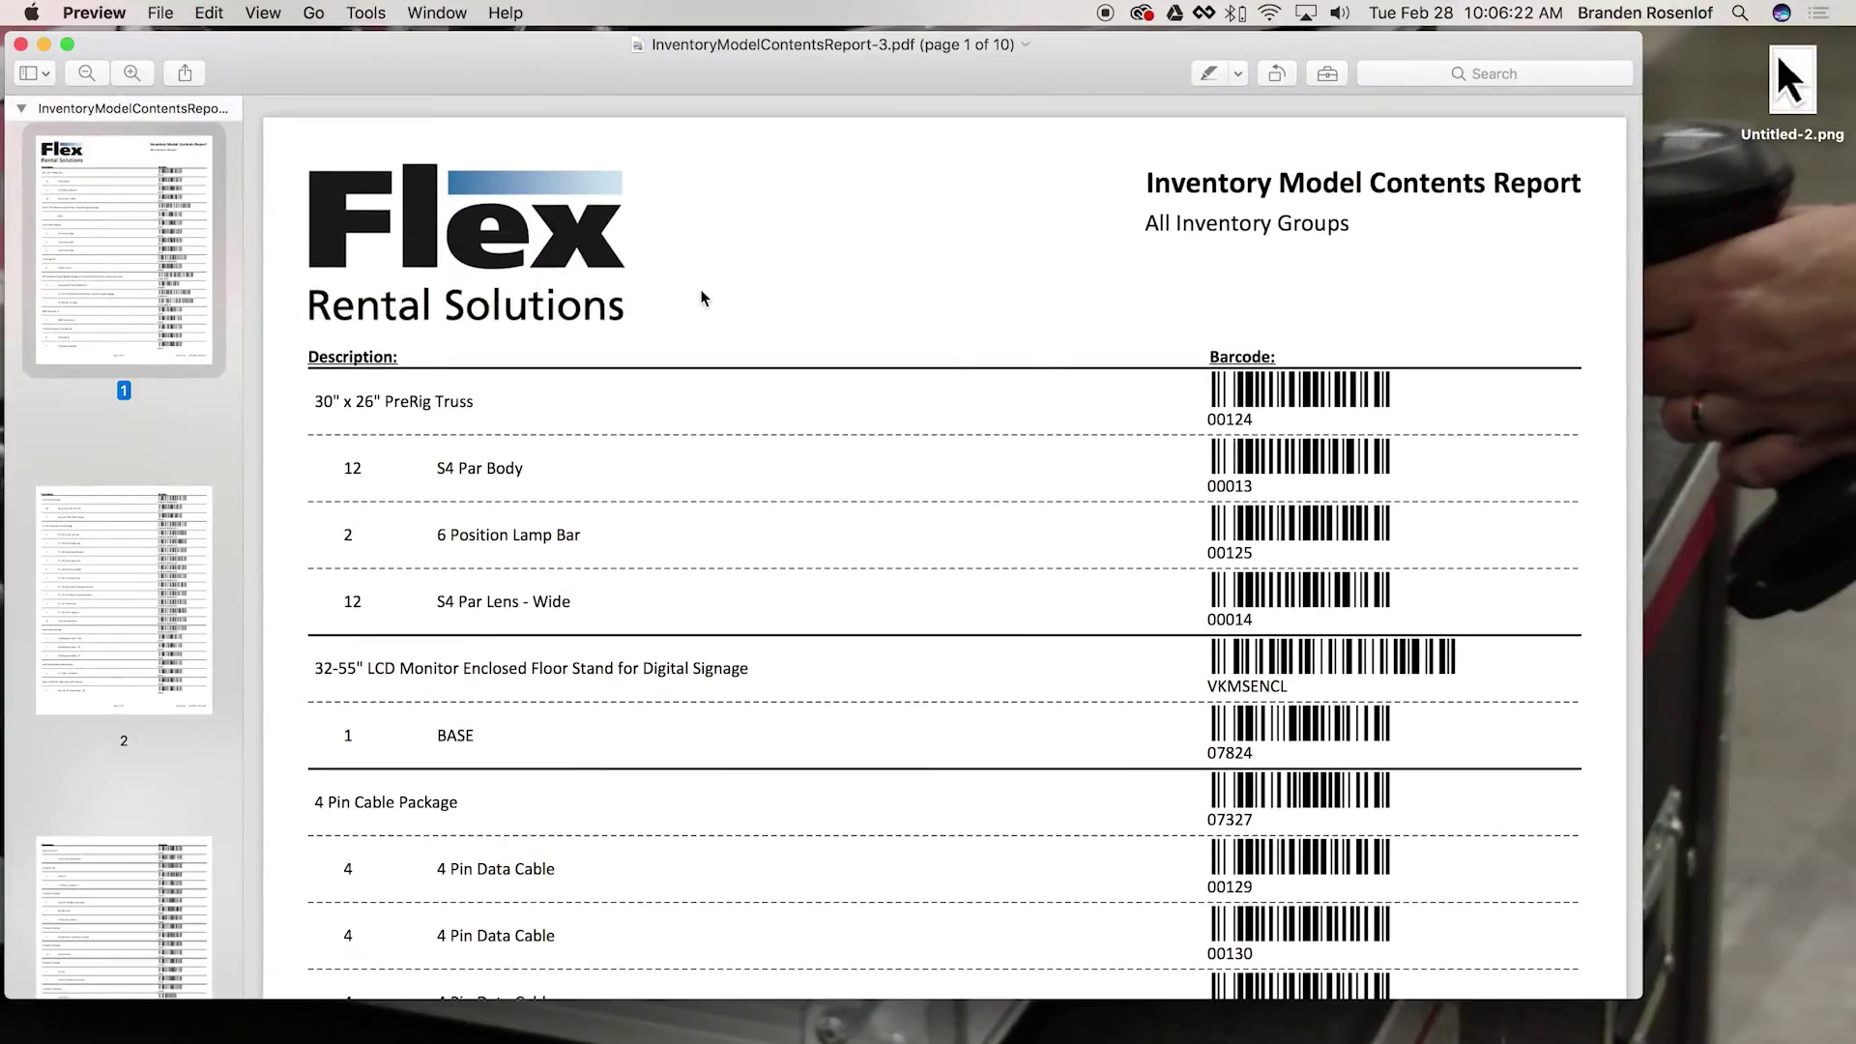
# Copy the barcode number 00124 of the 30" x 26" PreRig Truss from the report
pyautogui.tripleClick(324, 404)
pyautogui.doubleClick(1230, 420)
pyautogui.click(1249, 410)
pyautogui.moveTo(1263, 417); pyautogui.dragTo(1181, 414)
pyautogui.press('super+c')
# Switch back to Flex in the browser and look up barcode 00124 from the calendar page to open its inventory item
pyautogui.hotkey('ctrl', 'Right')
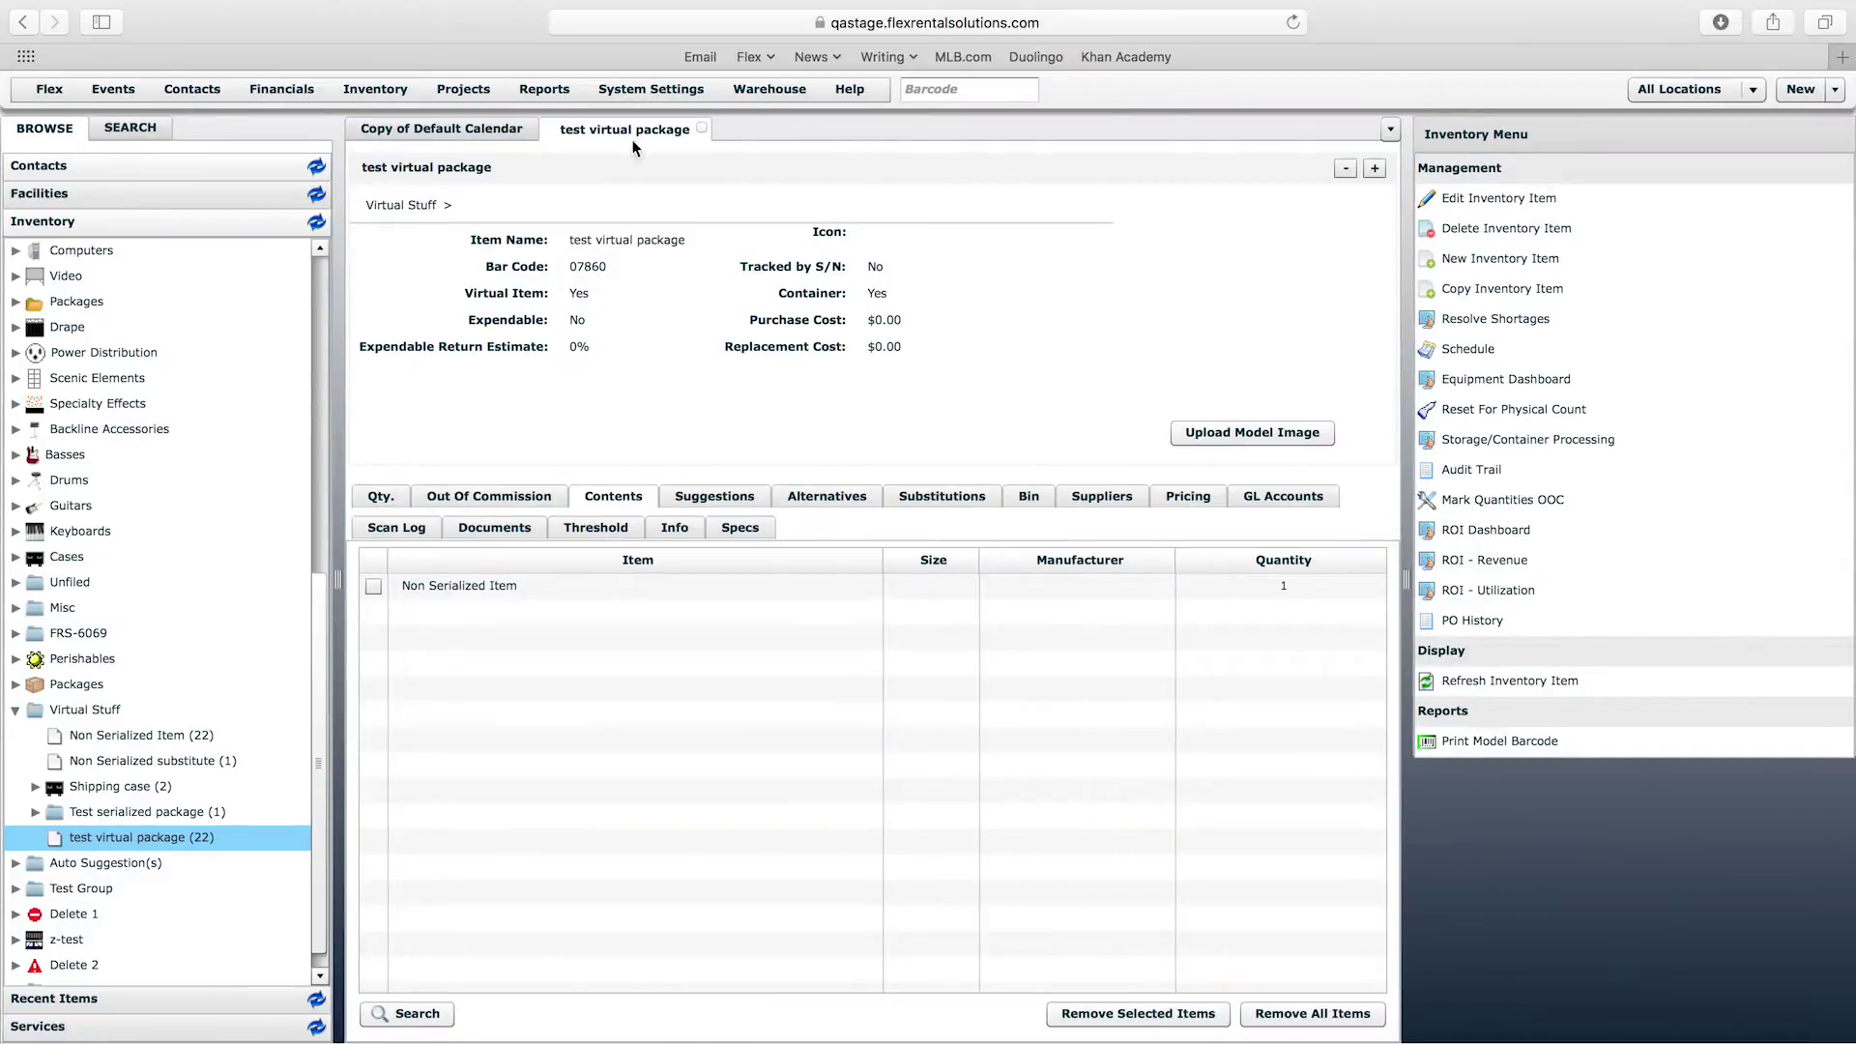
pyautogui.click(430, 129)
pyautogui.click(1006, 88)
pyautogui.press('super+v')
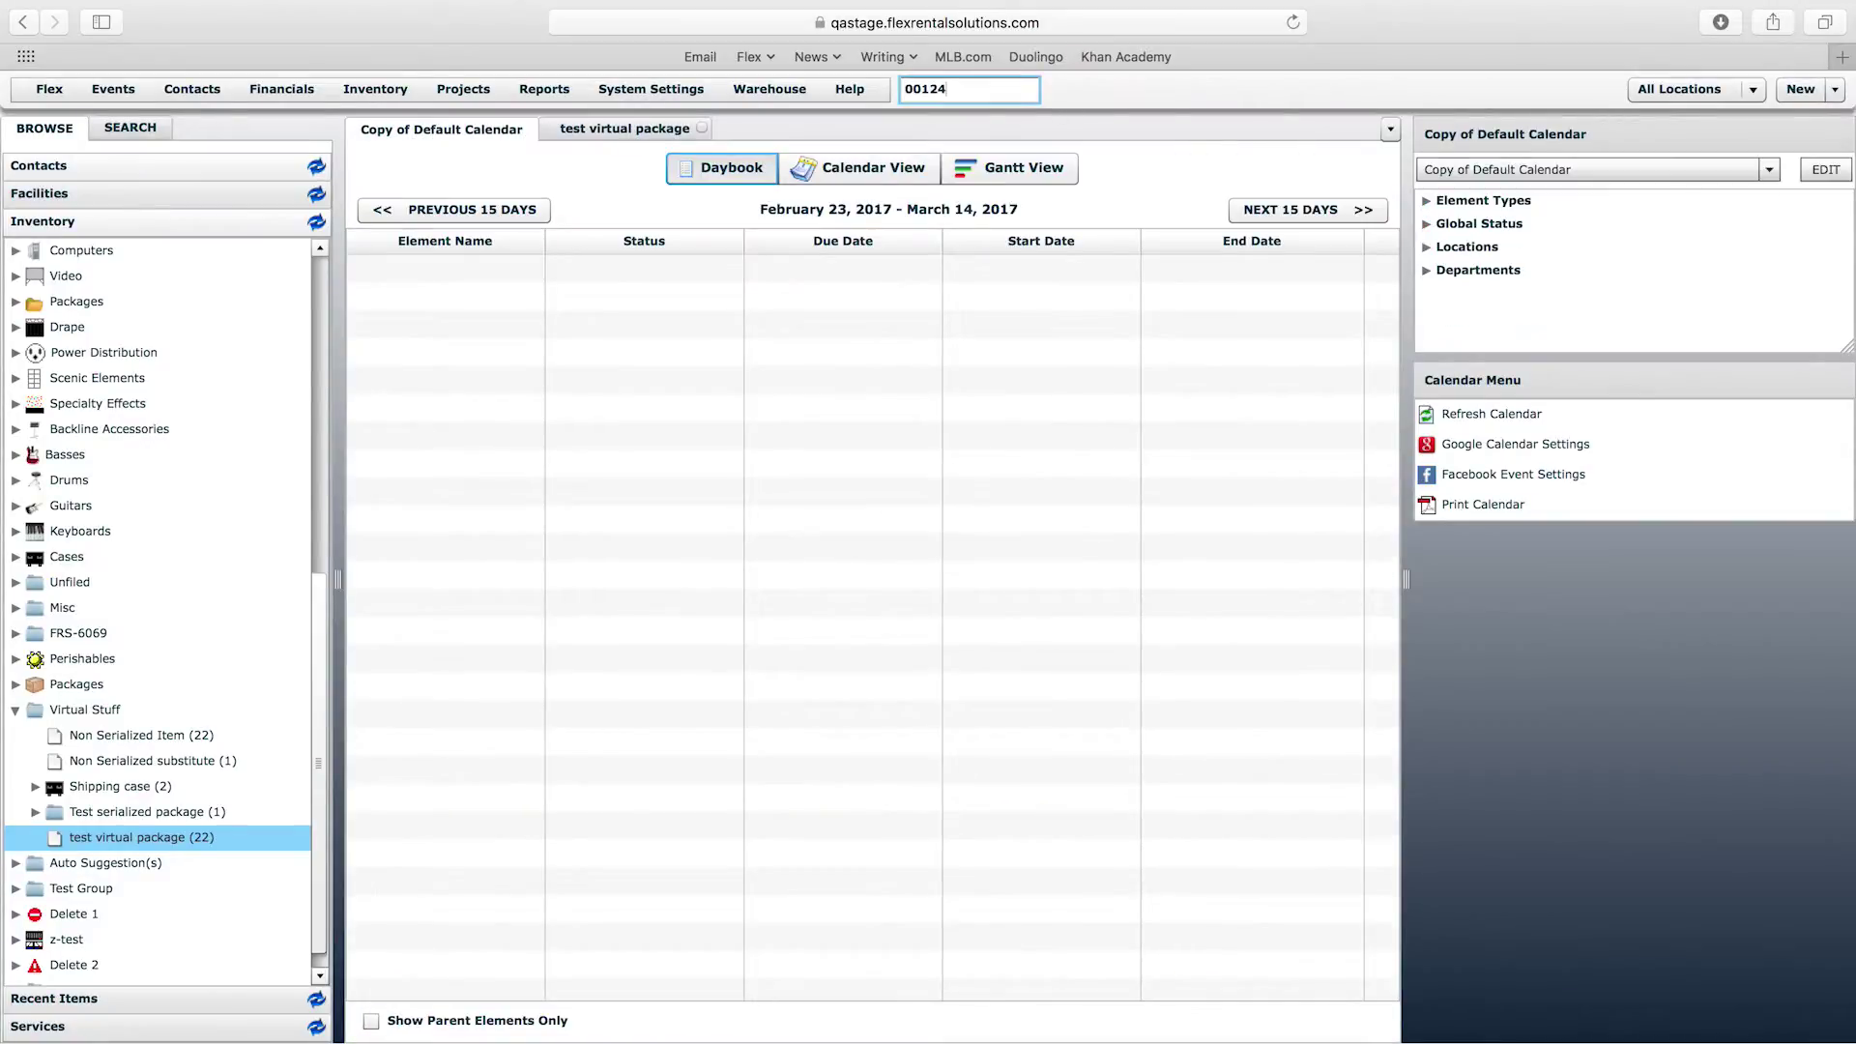
pyautogui.press('Return')
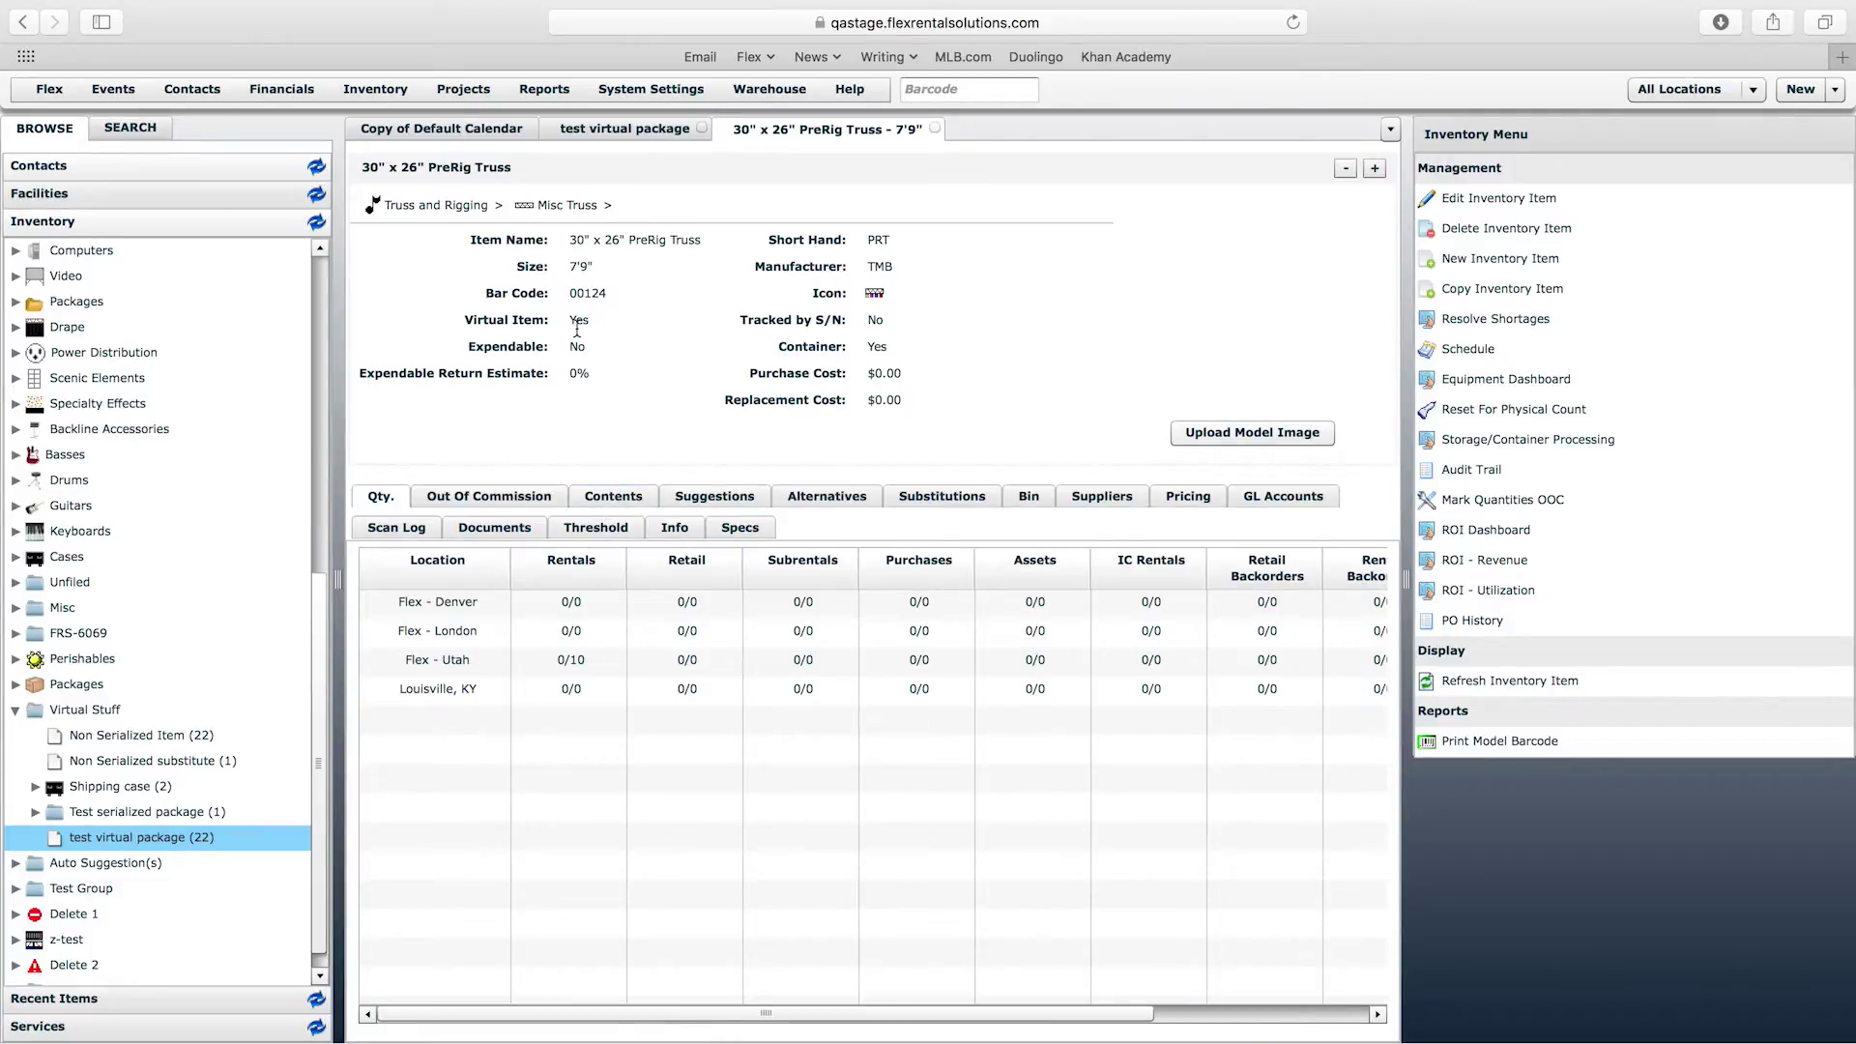
# Check the Virtual Item and Container values of the PreRig Truss and display its contents
pyautogui.moveTo(569, 321); pyautogui.dragTo(603, 323)
pyautogui.click(604, 323)
pyautogui.click(886, 344)
pyautogui.click(884, 346)
pyautogui.click(624, 495)
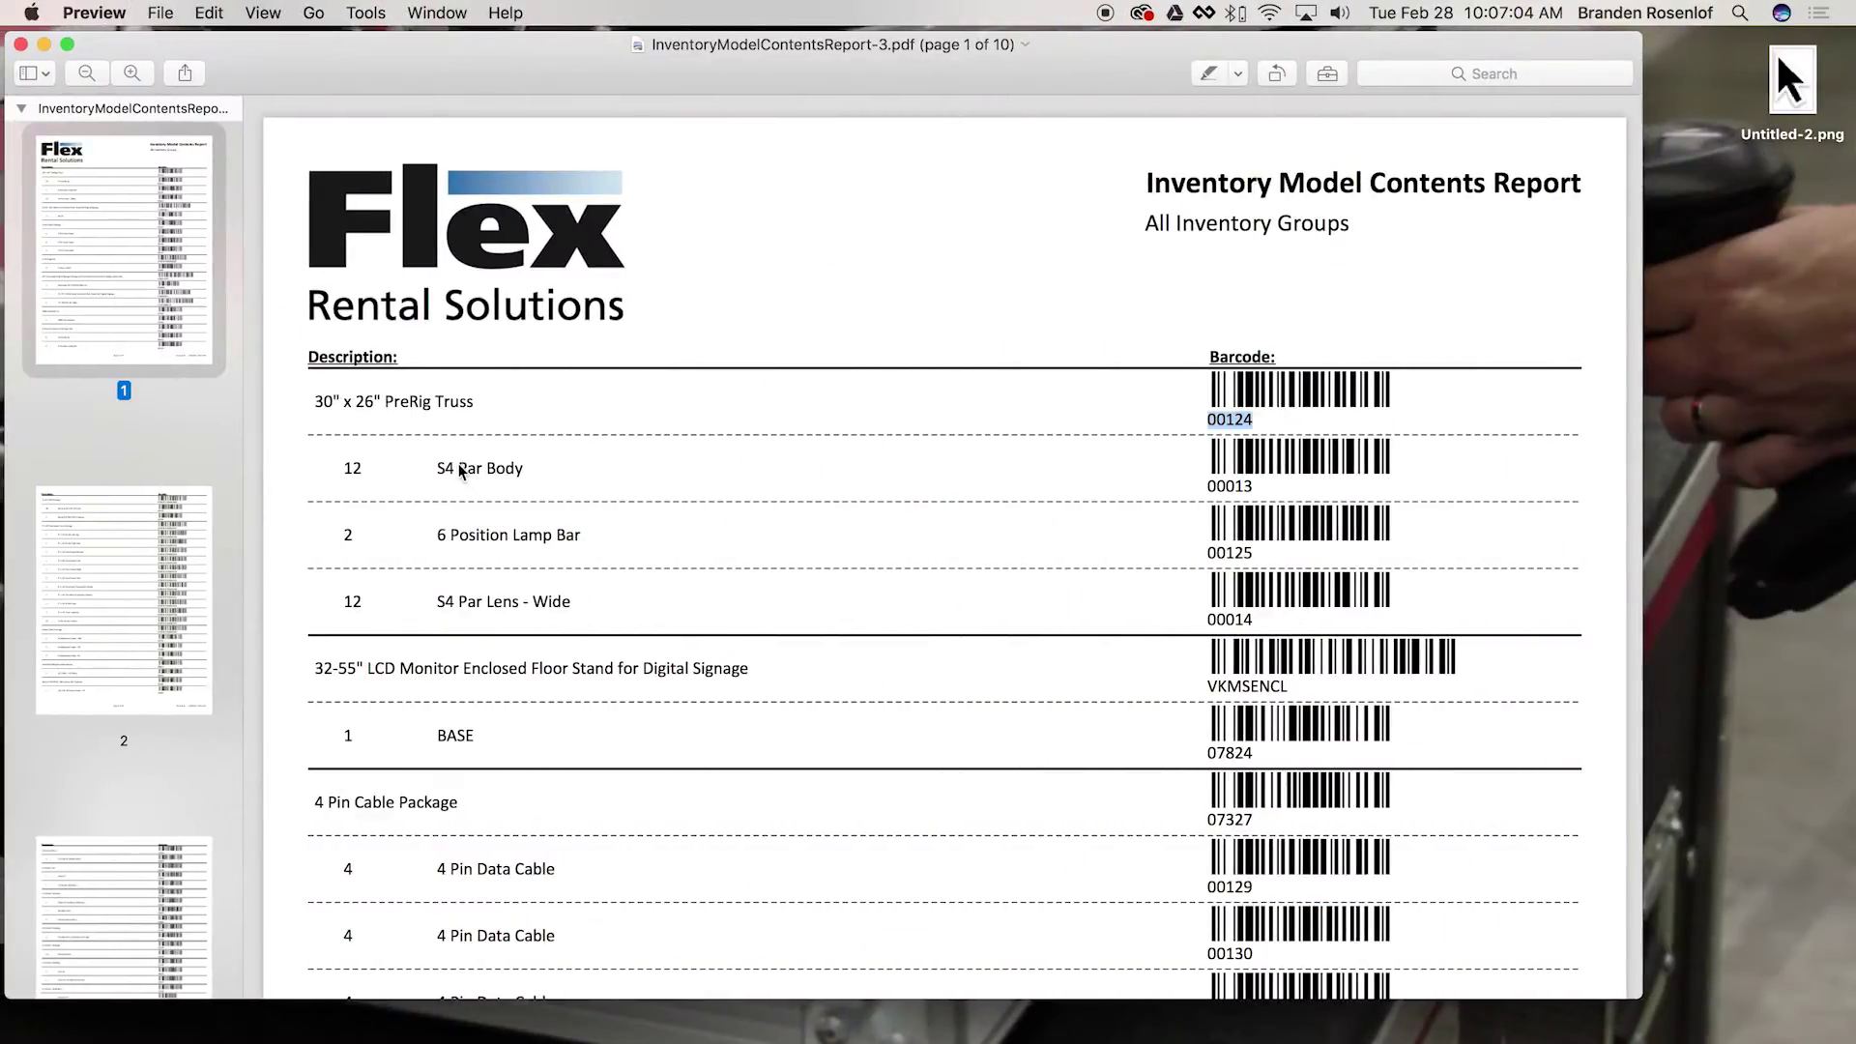
# Read through pages 1 to 3 of the report PDF, examining how each package lists its contained items, quantities and barcodes
pyautogui.click(456, 607)
pyautogui.click(404, 401)
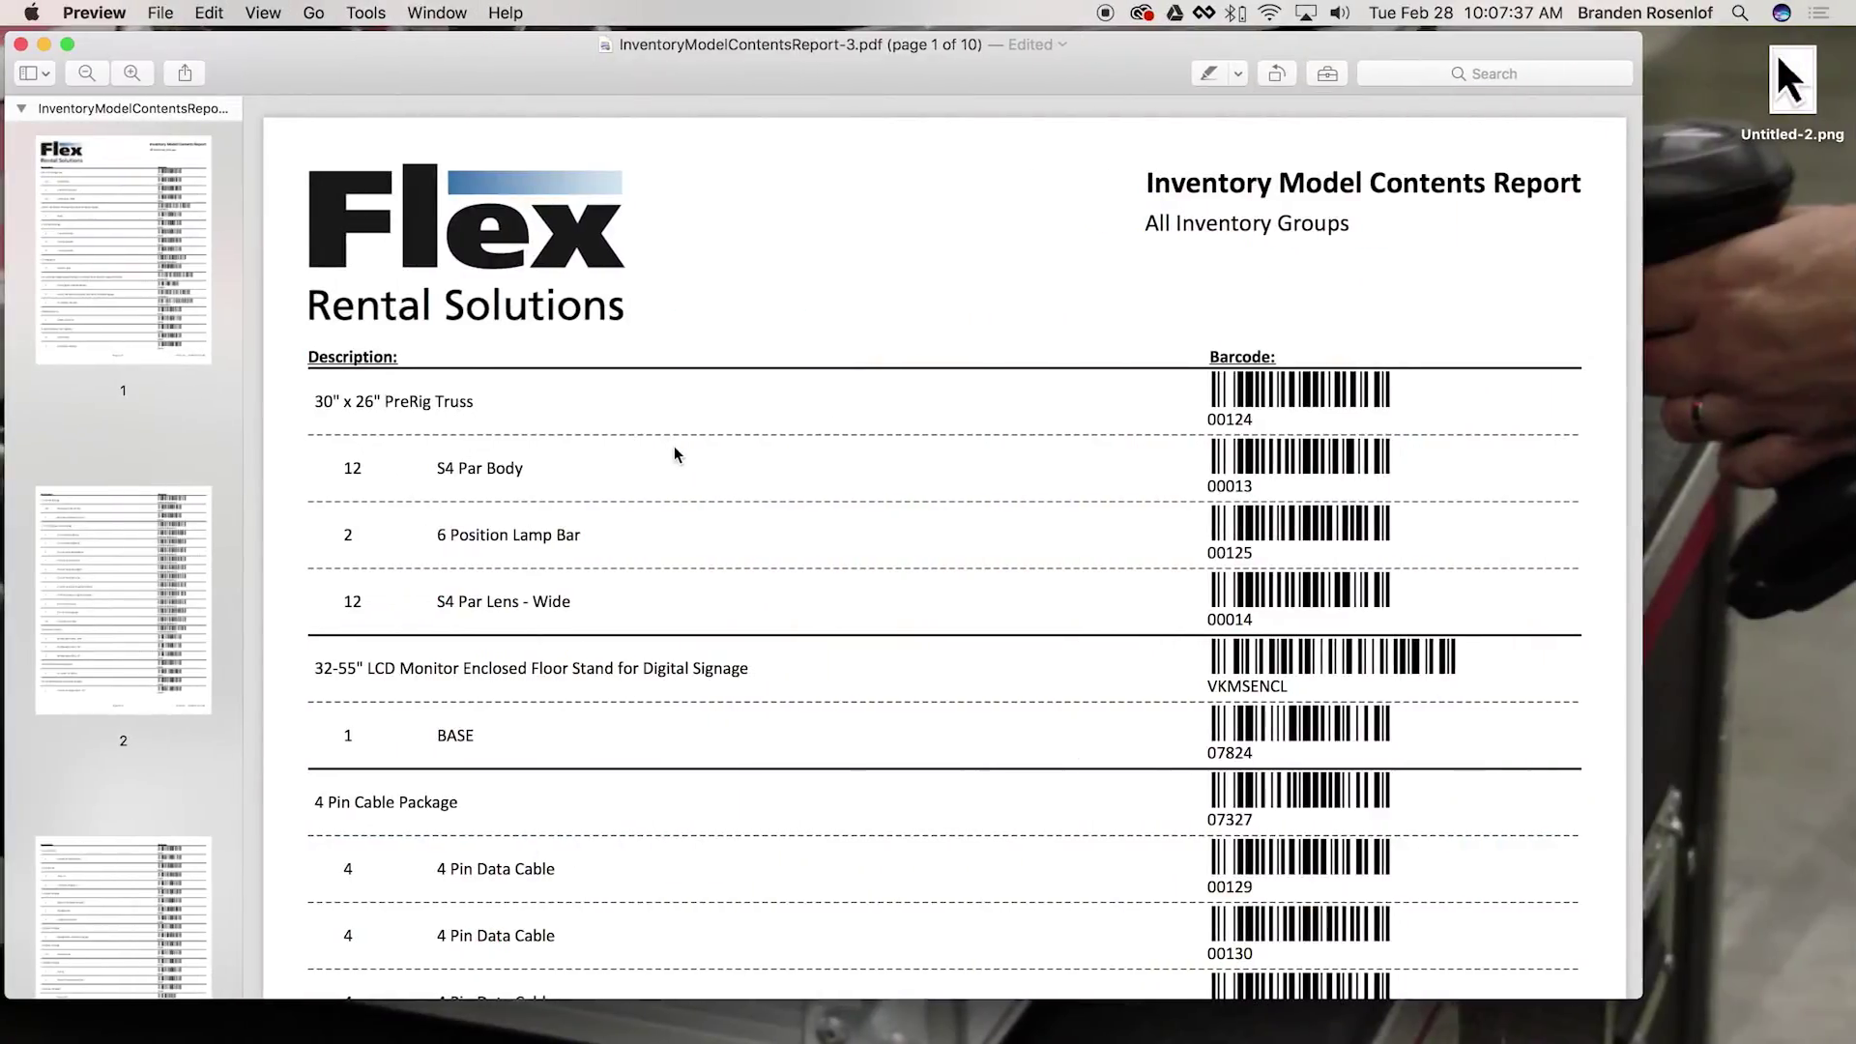
pyautogui.scroll(-5, 675, 451)
pyautogui.scroll(-12, 674, 454)
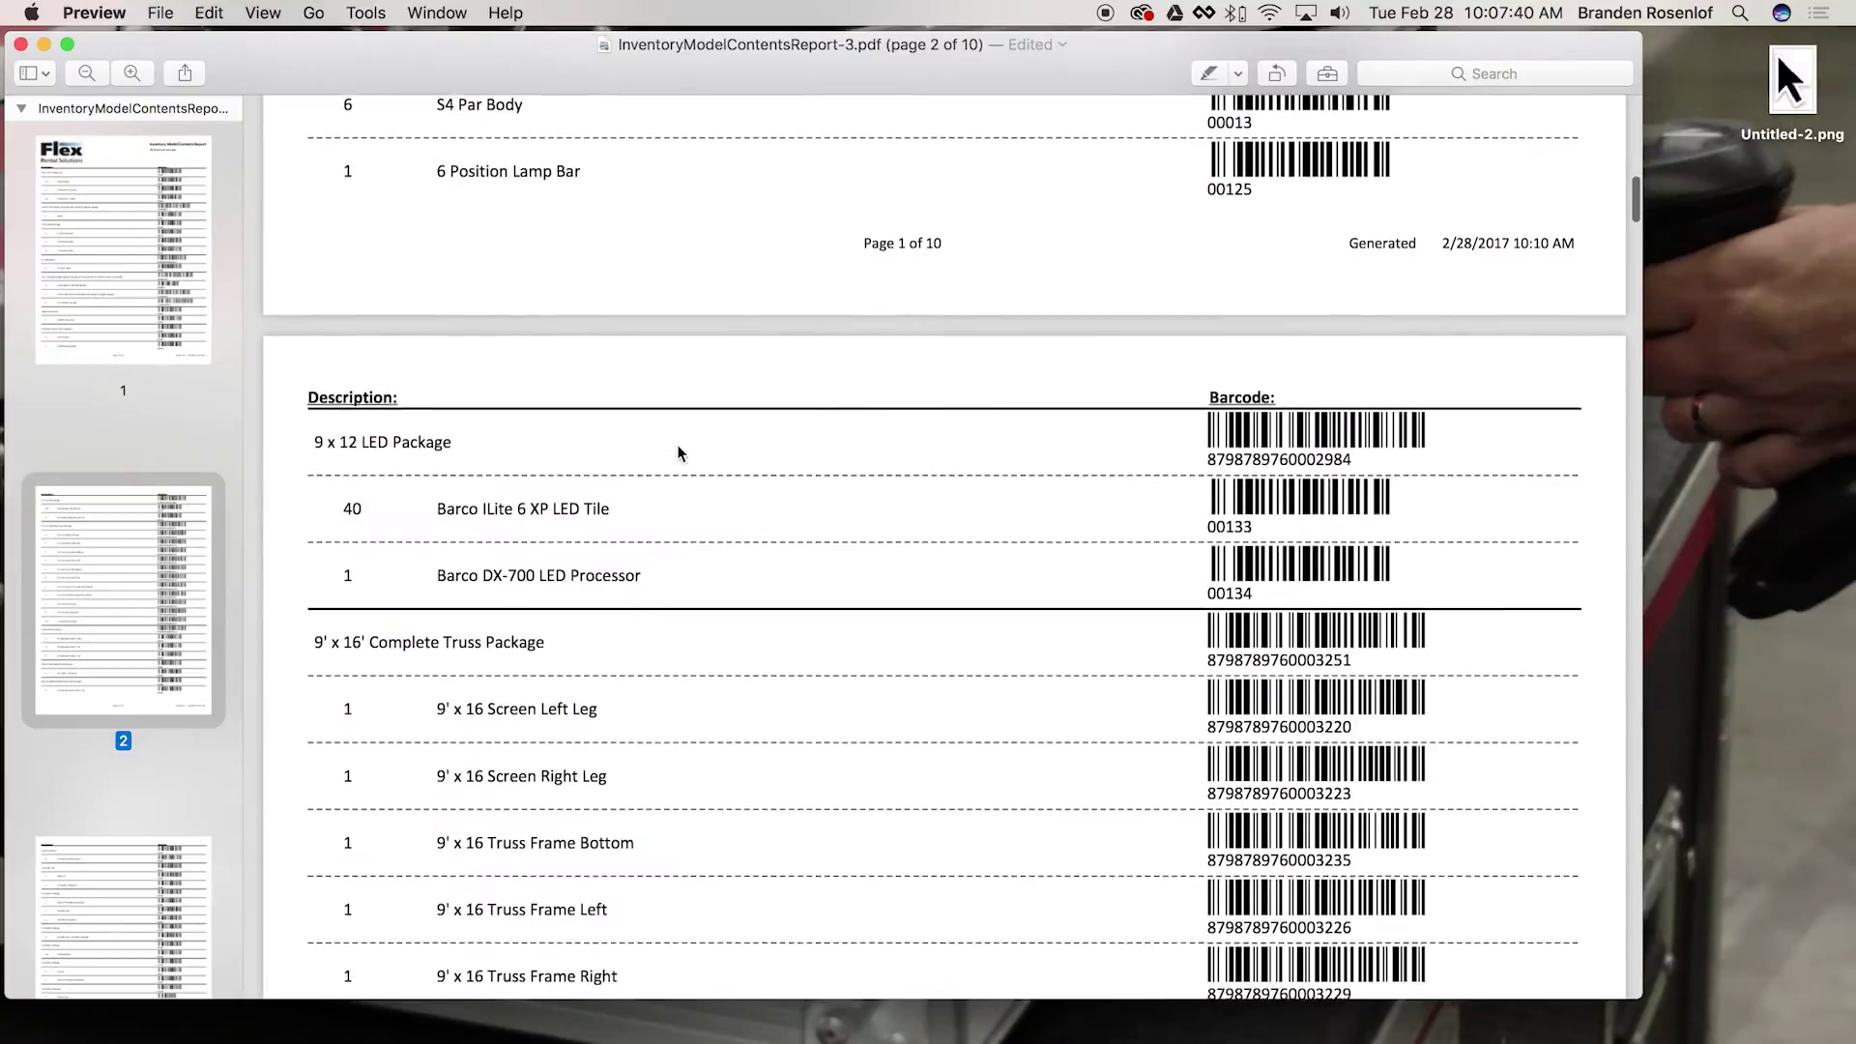
pyautogui.scroll(-5, 677, 450)
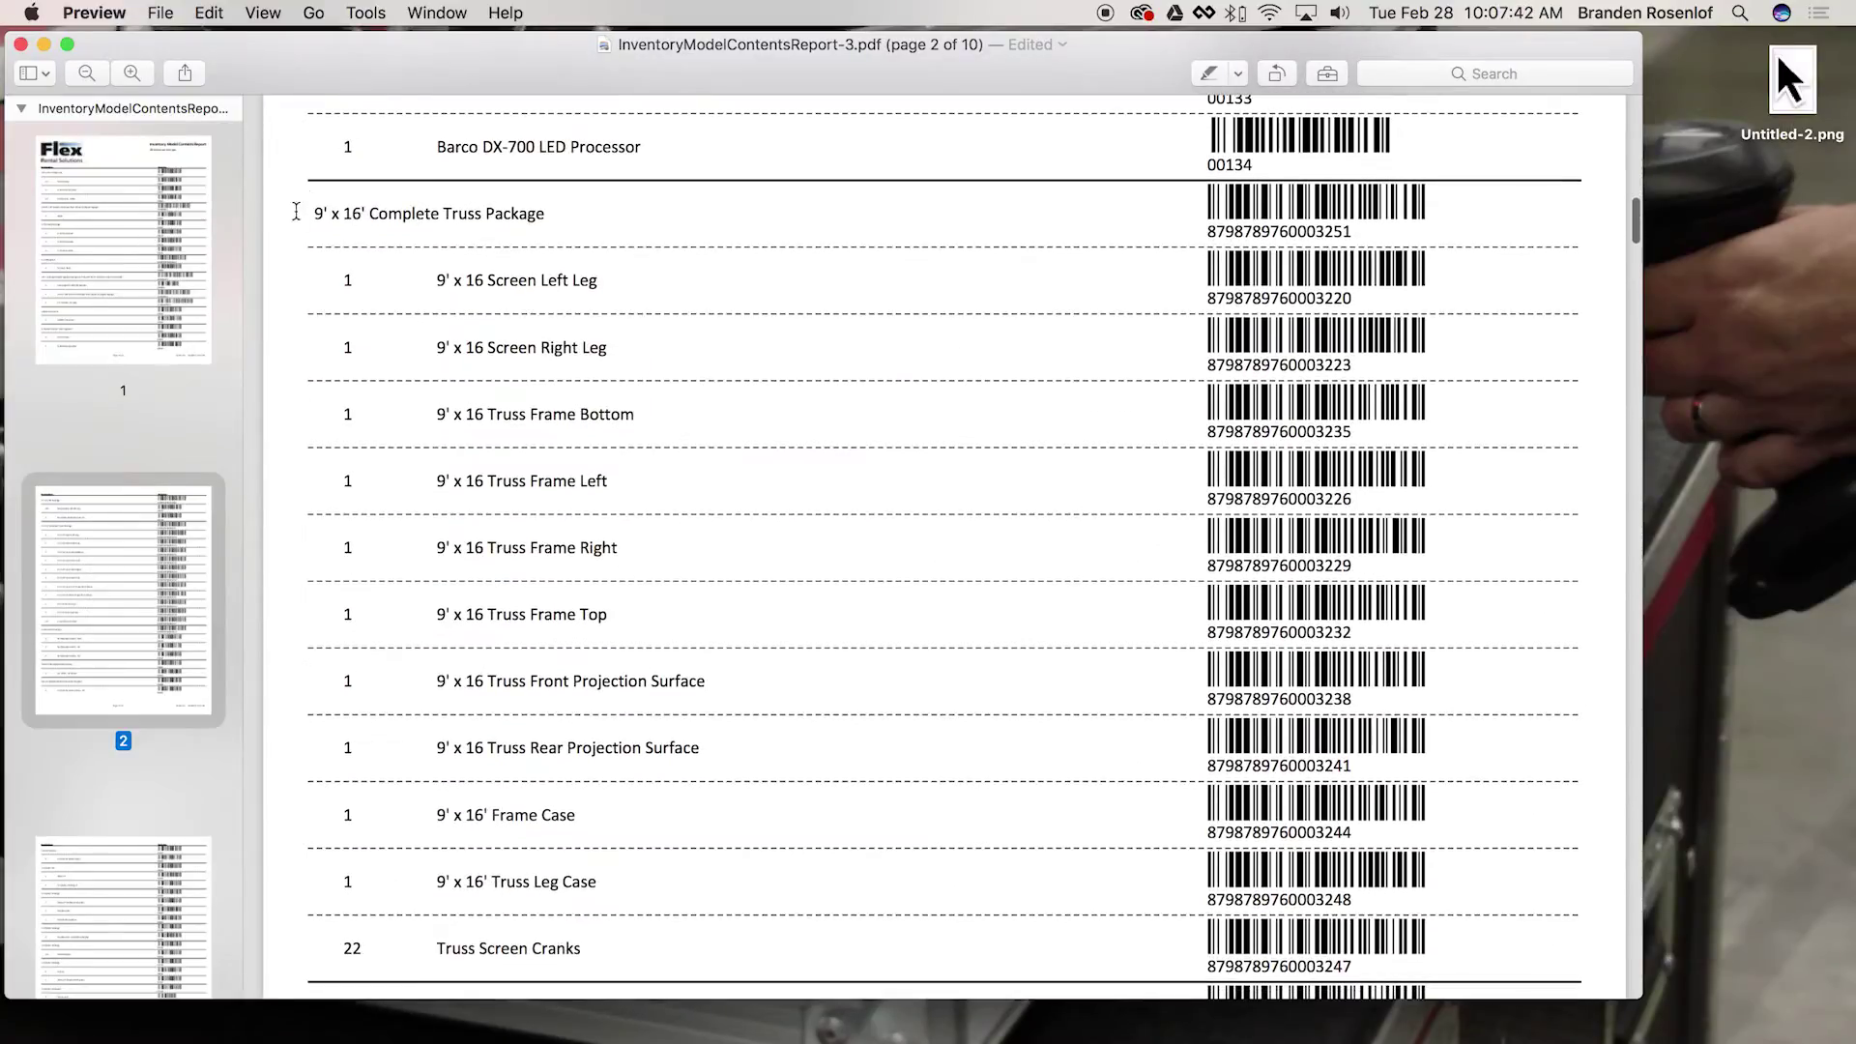
pyautogui.moveTo(311, 211); pyautogui.dragTo(548, 209)
pyautogui.click(551, 210)
pyautogui.scroll(-1, 801, 316)
pyautogui.scroll(-15, 801, 316)
pyautogui.scroll(-10, 801, 322)
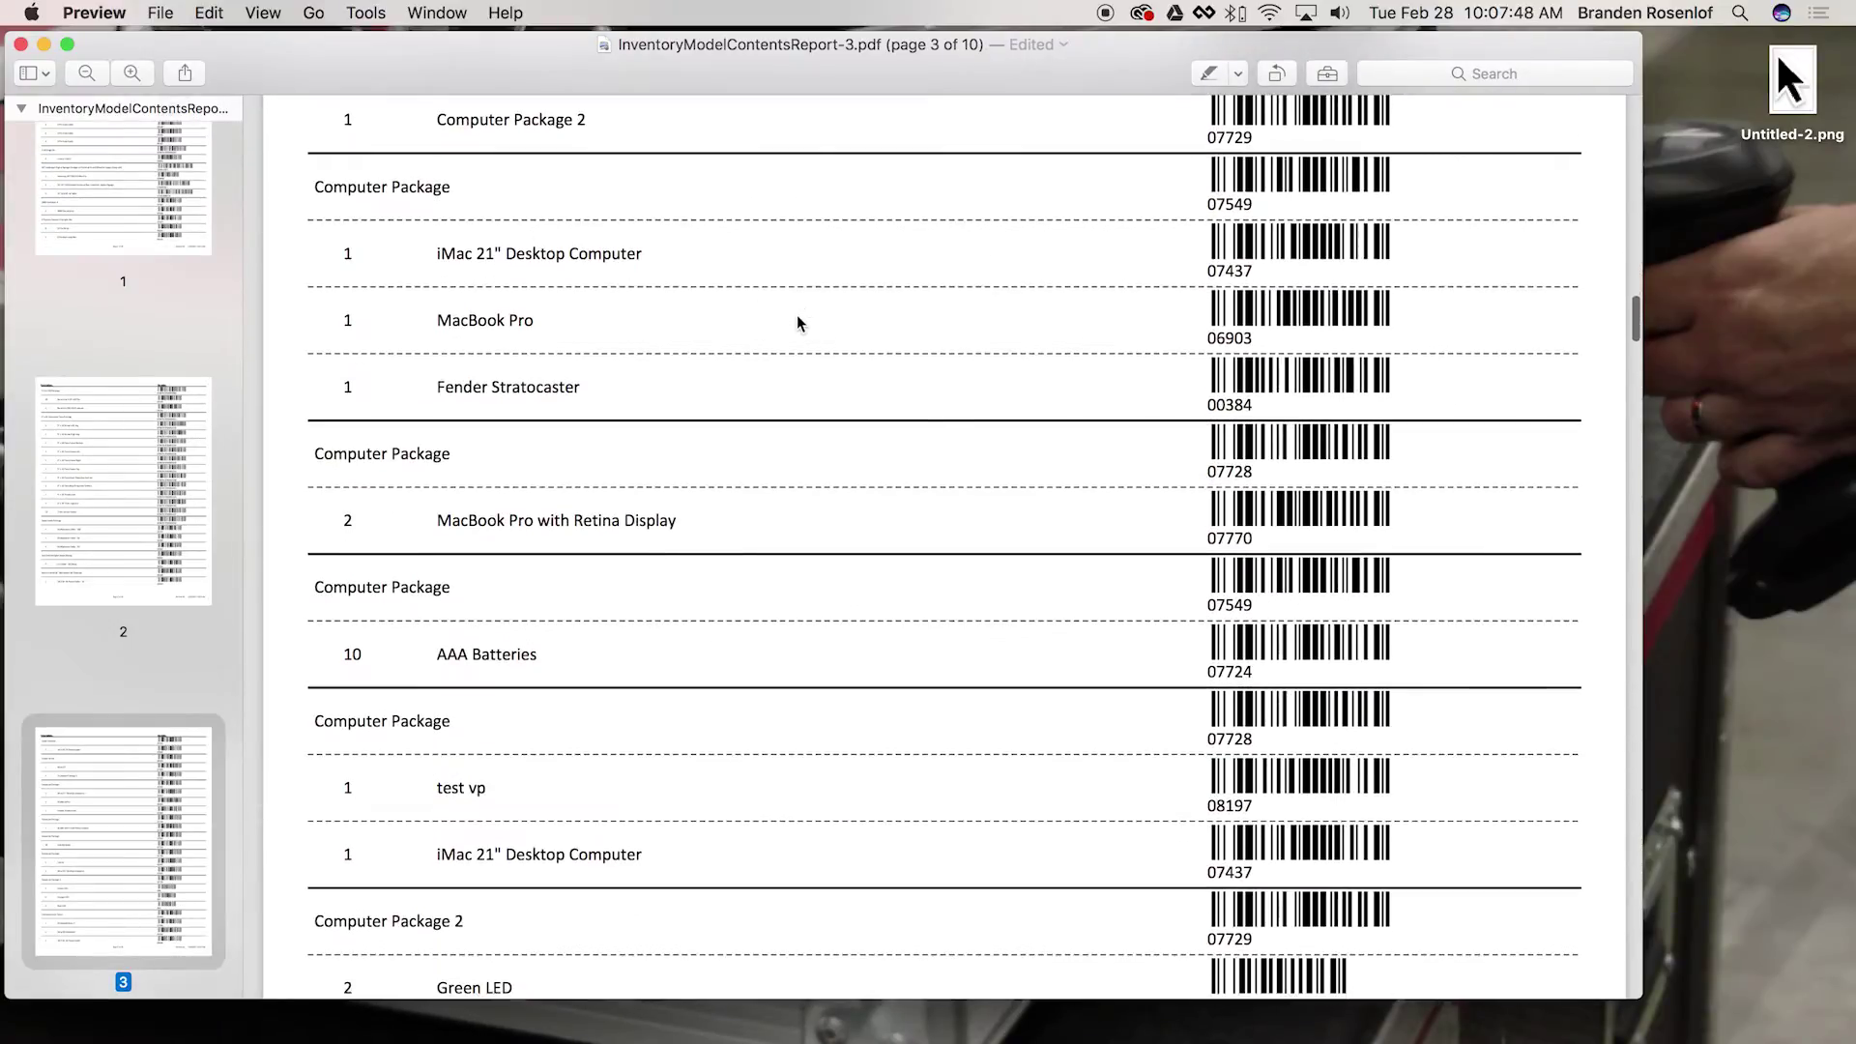
pyautogui.scroll(-4, 798, 322)
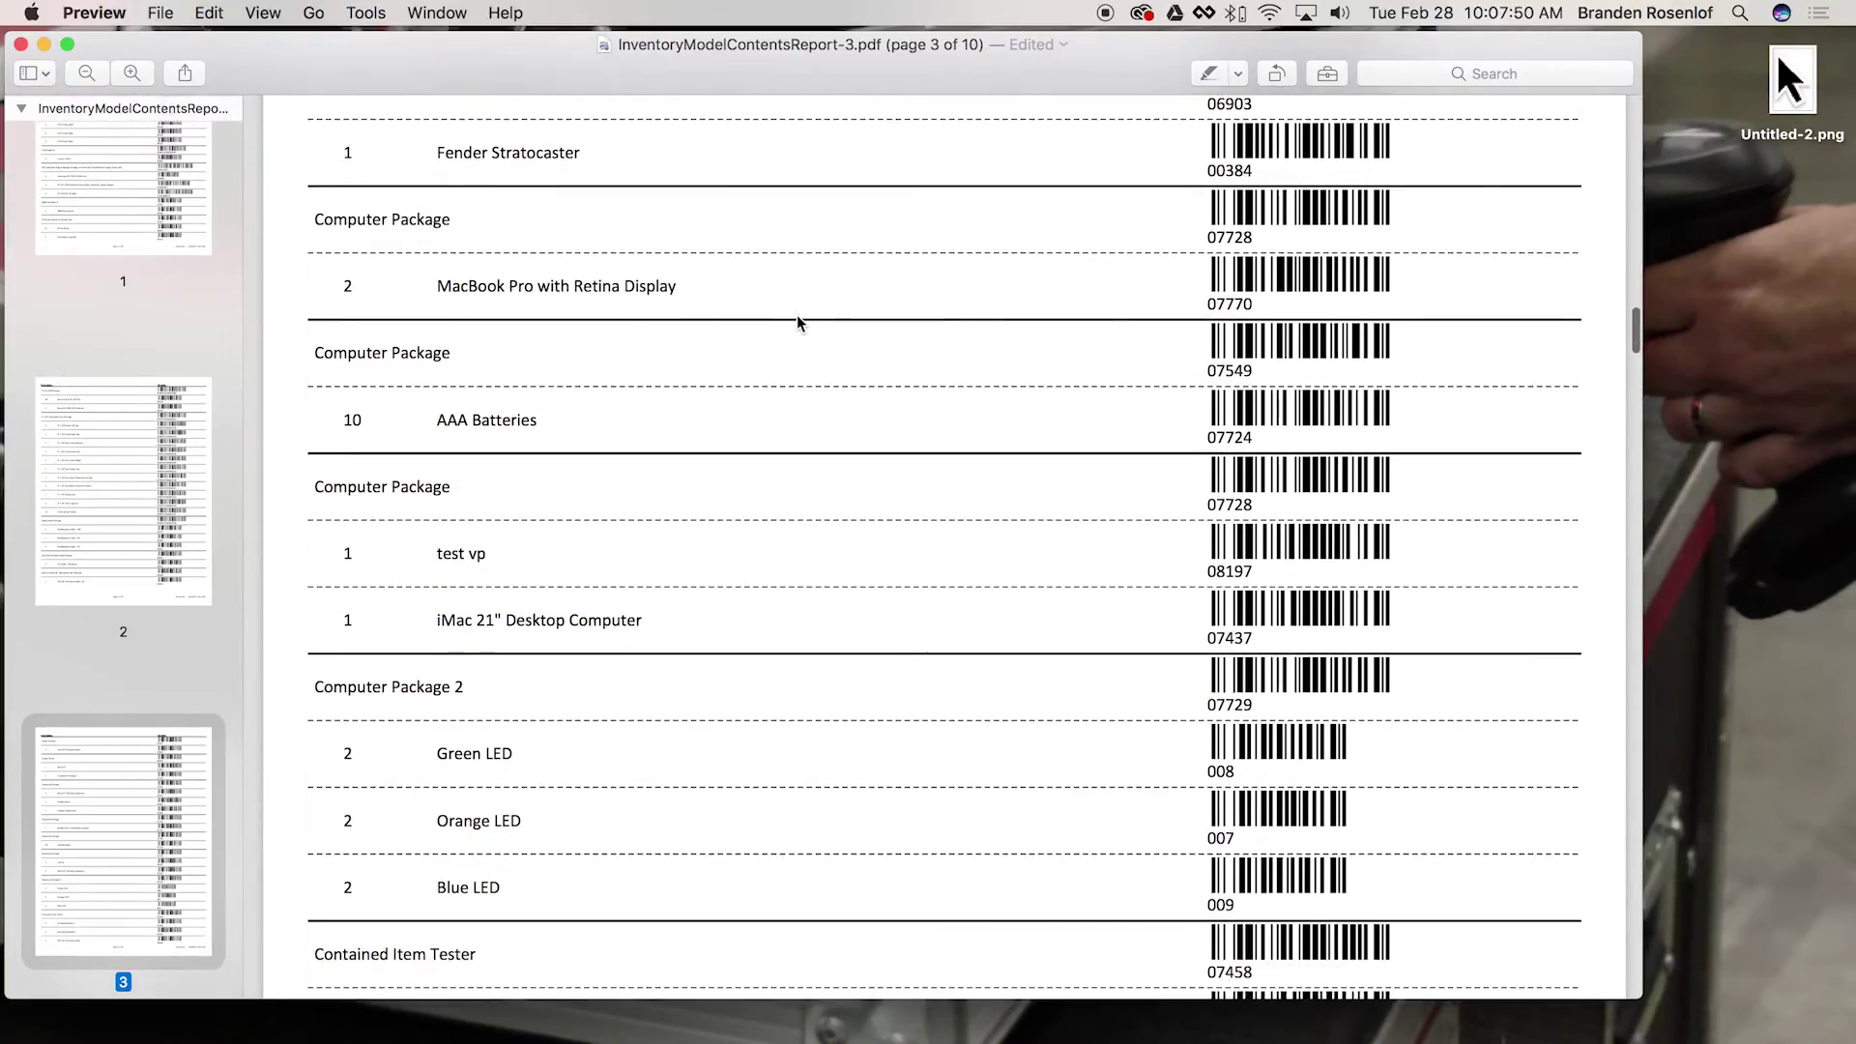
pyautogui.scroll(-5, 799, 322)
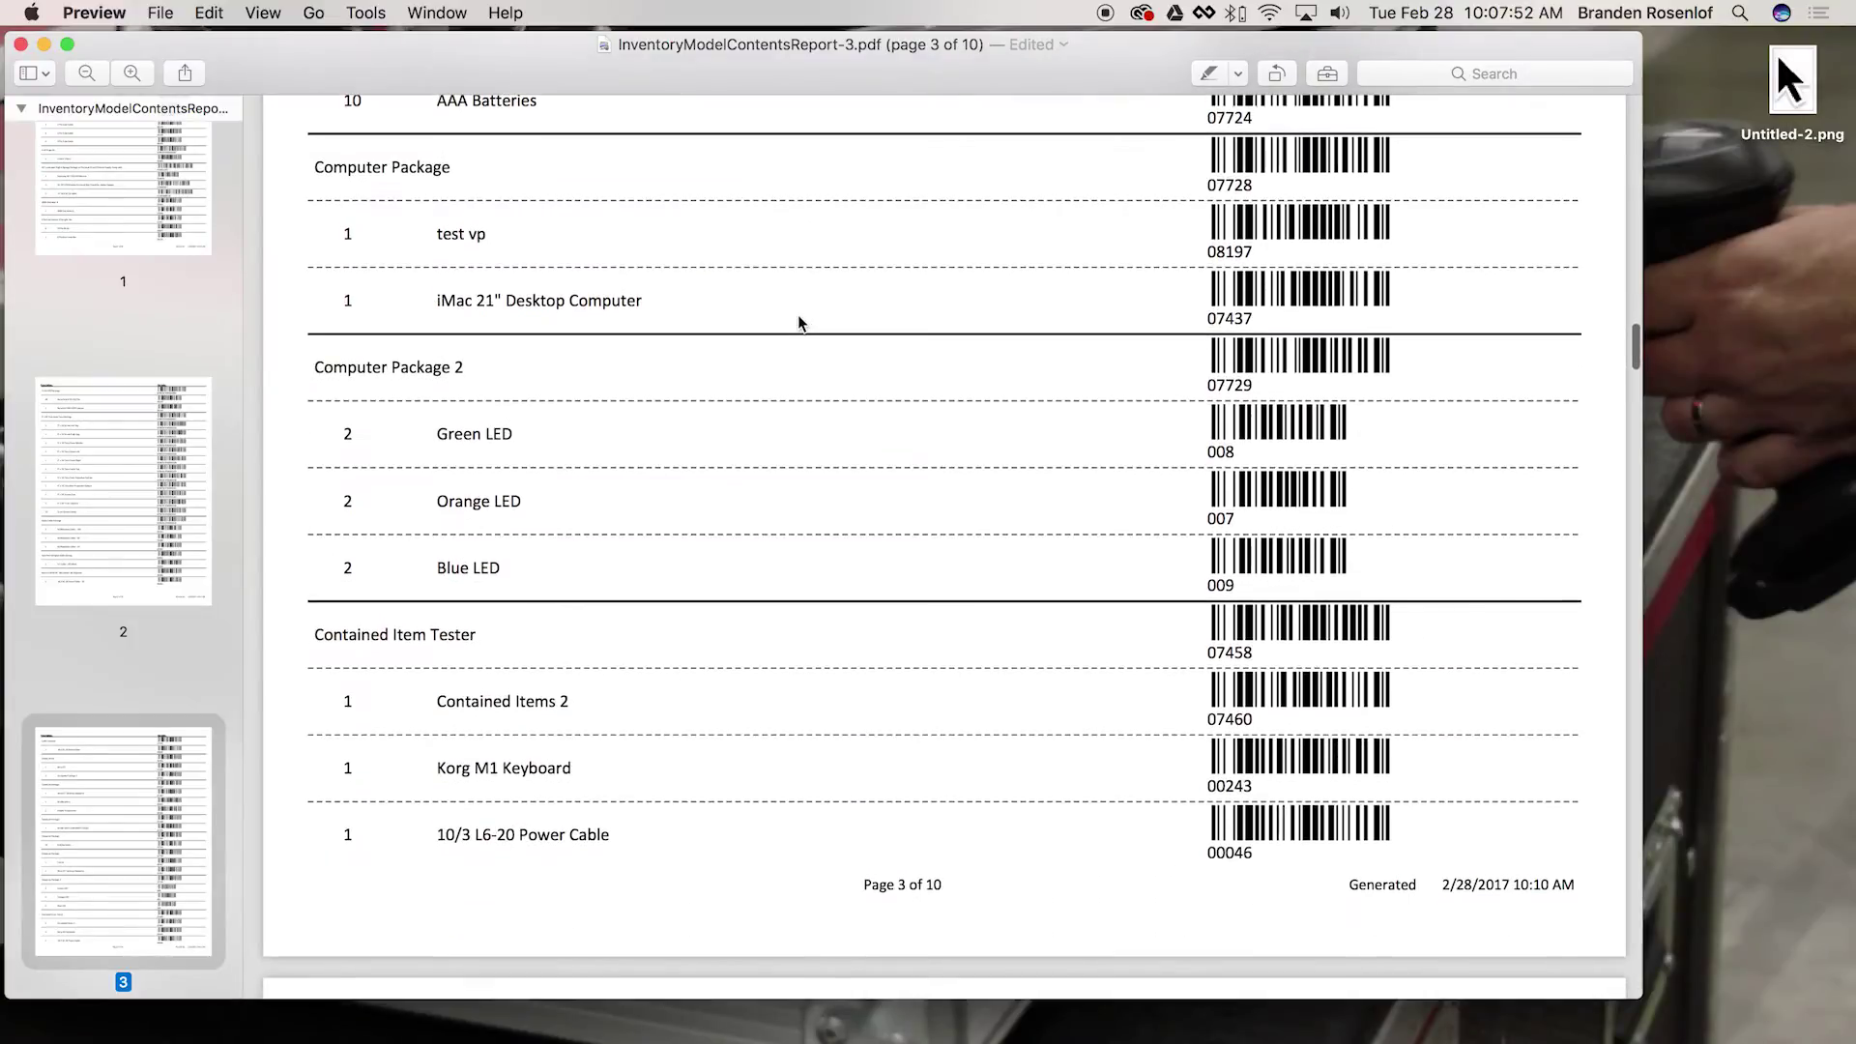
# Switch from the report PDF to Flex in the browser and look over the list of available reports
pyautogui.scroll(-17, 799, 322)
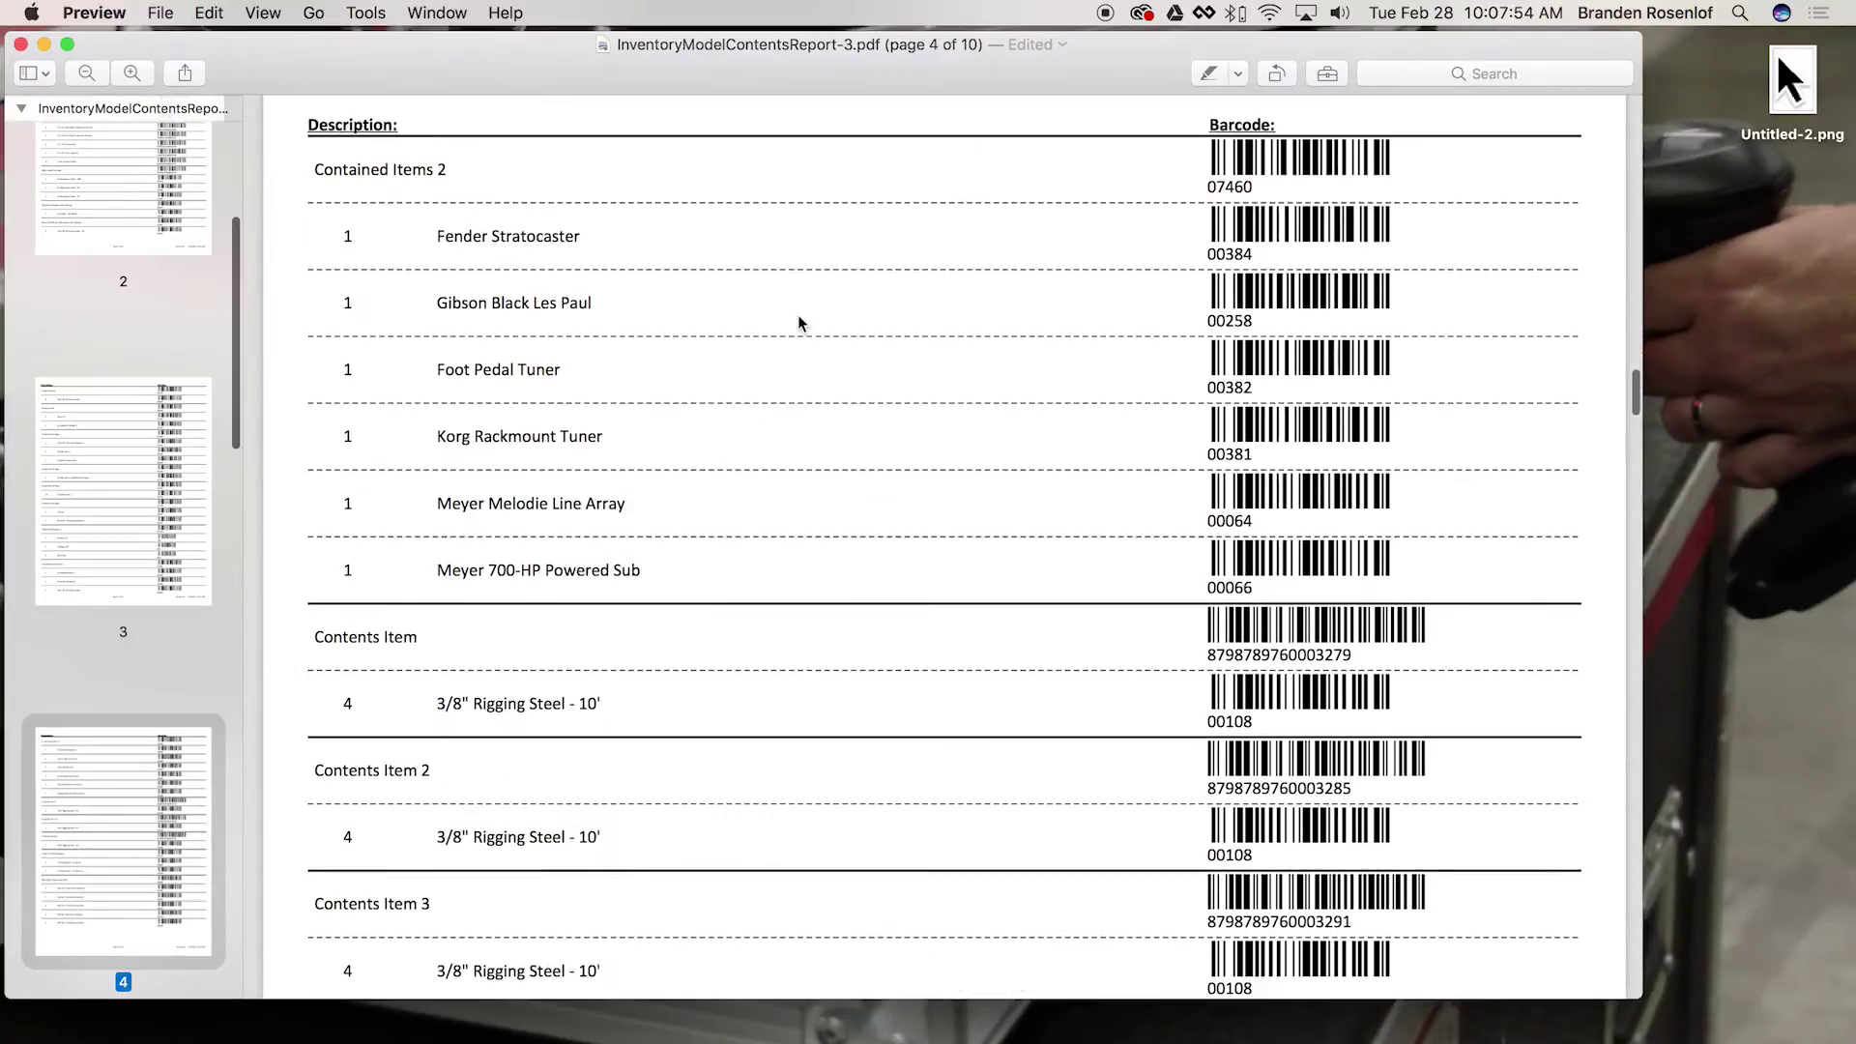
pyautogui.hotkey('ctrl', 'Right')
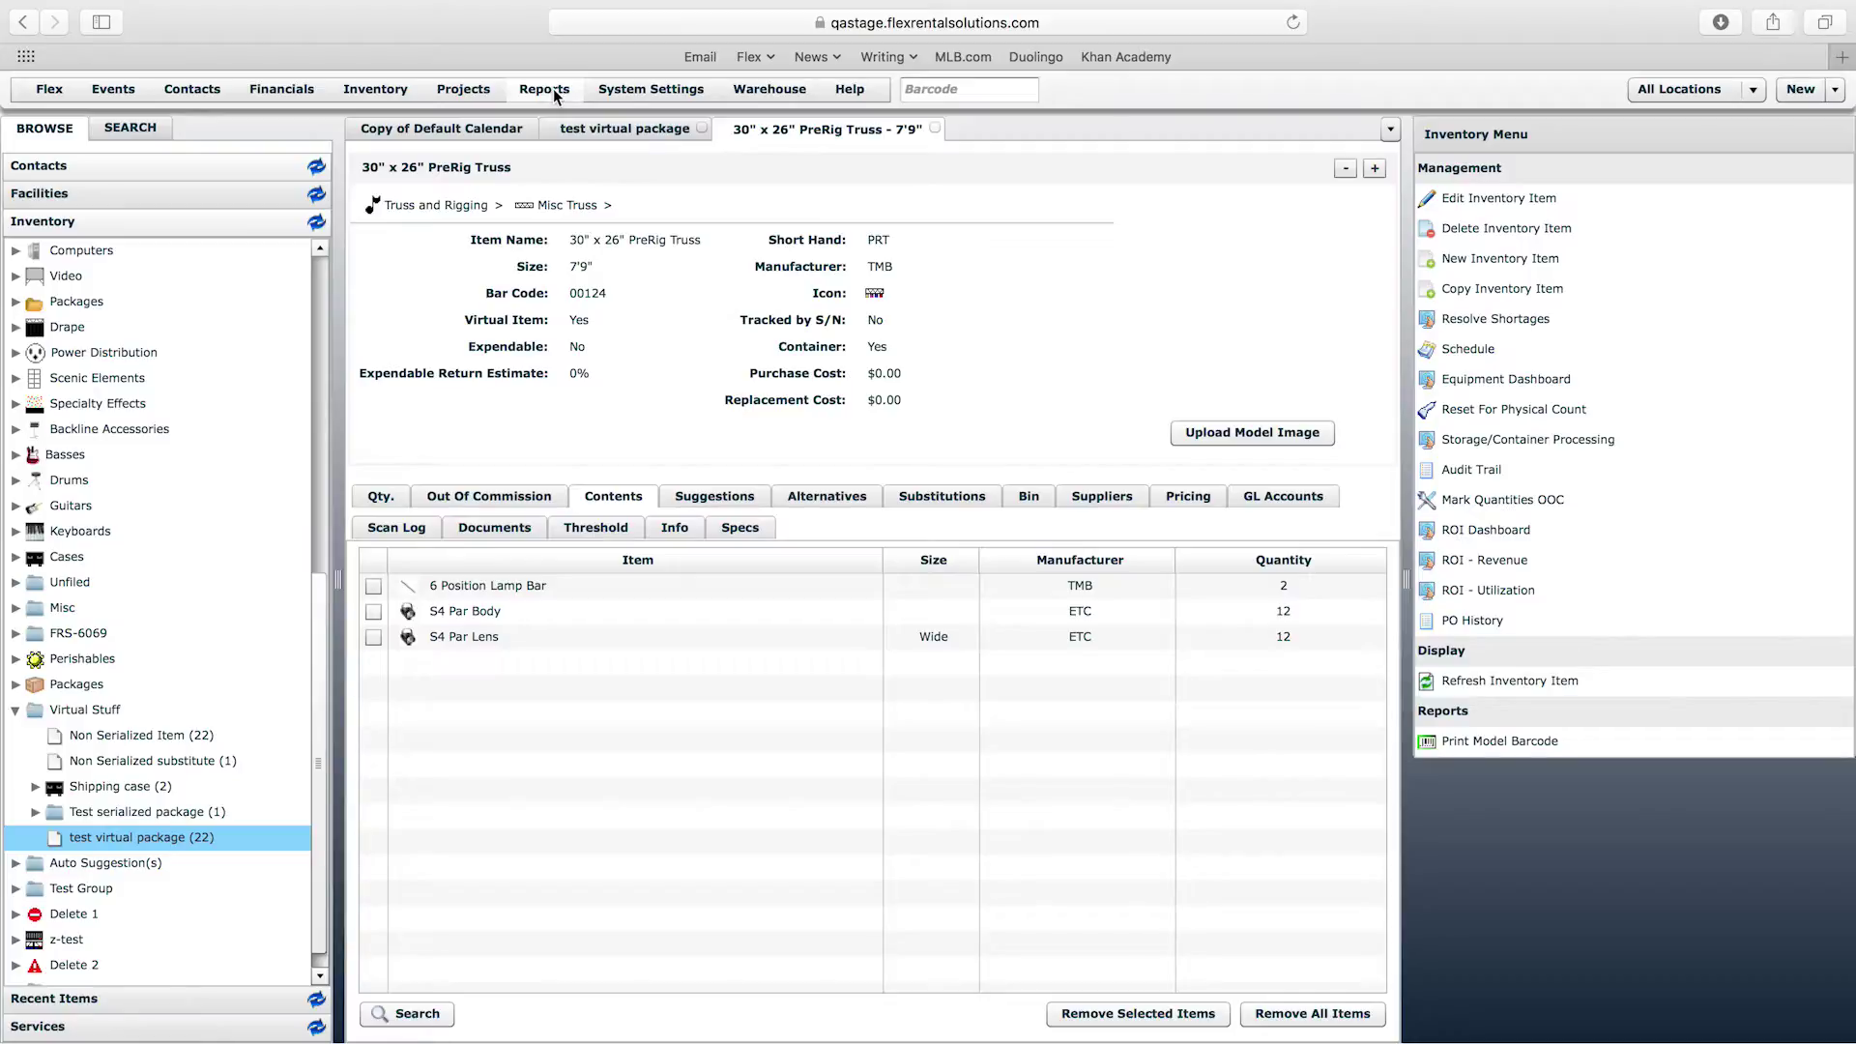
pyautogui.click(556, 96)
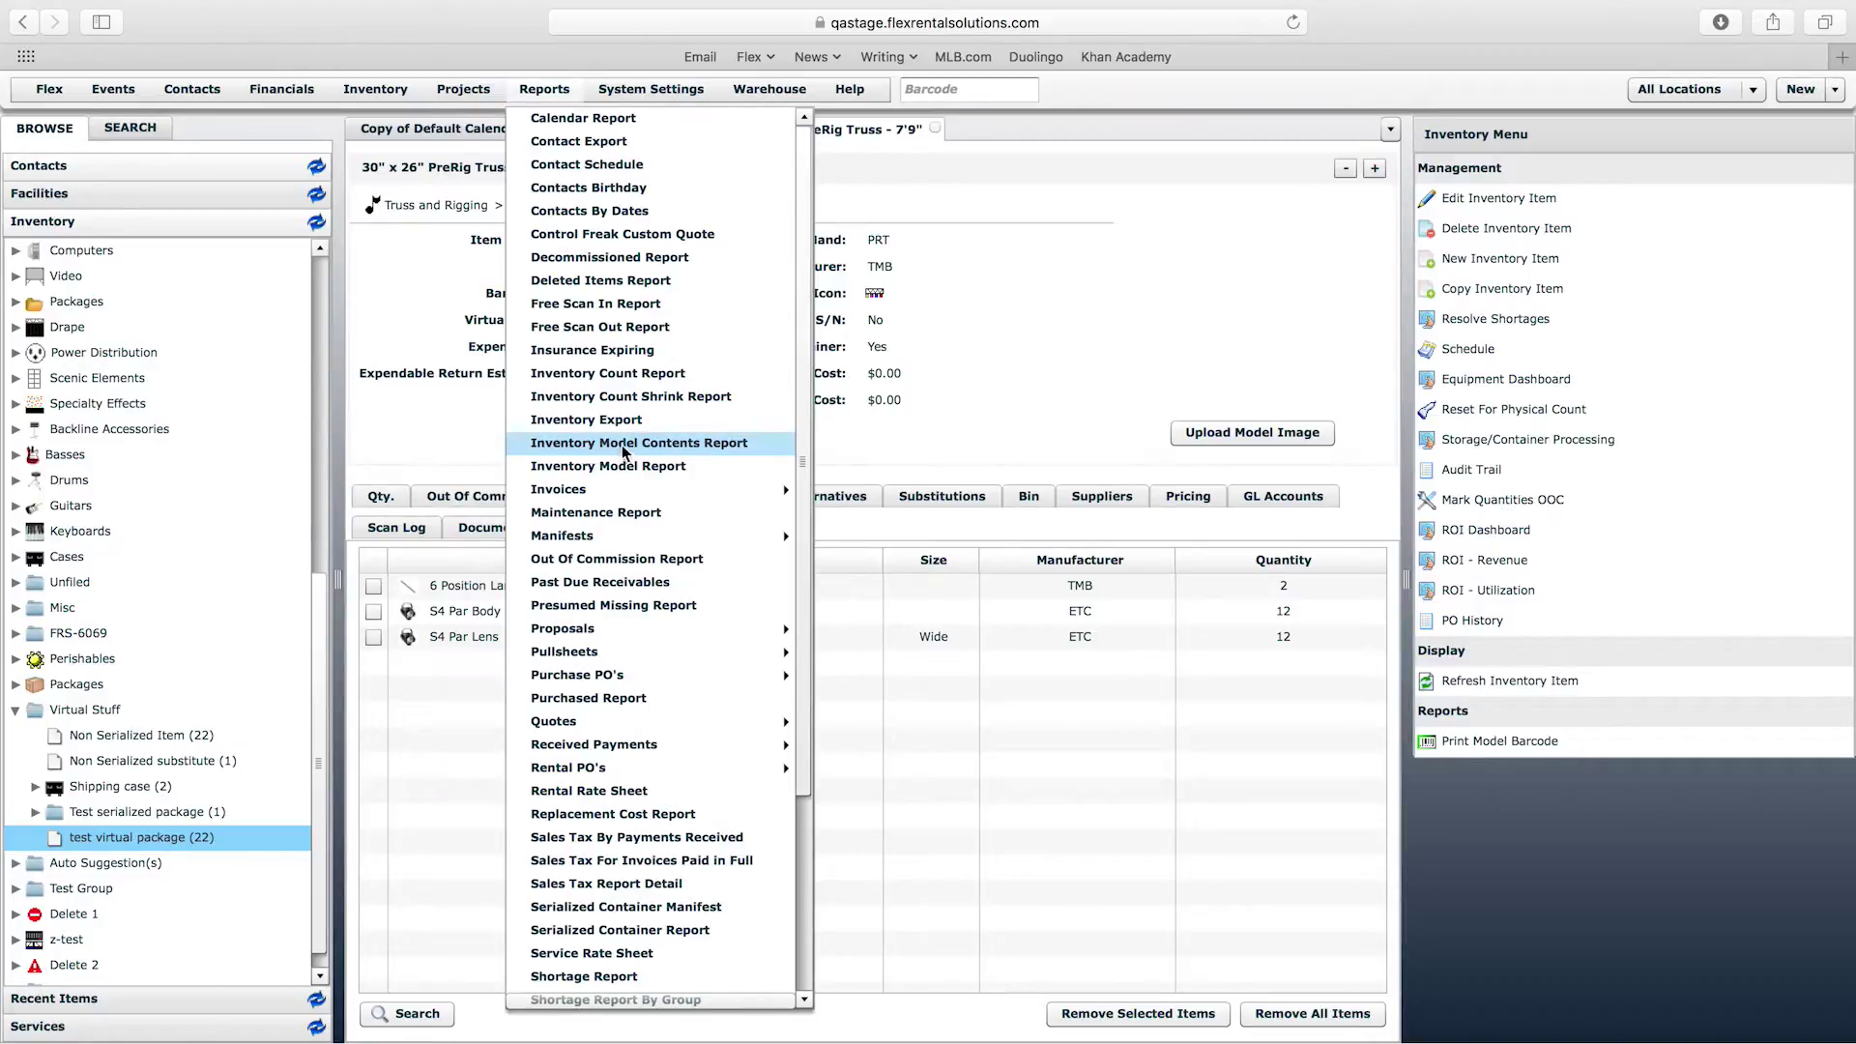
pyautogui.click(408, 426)
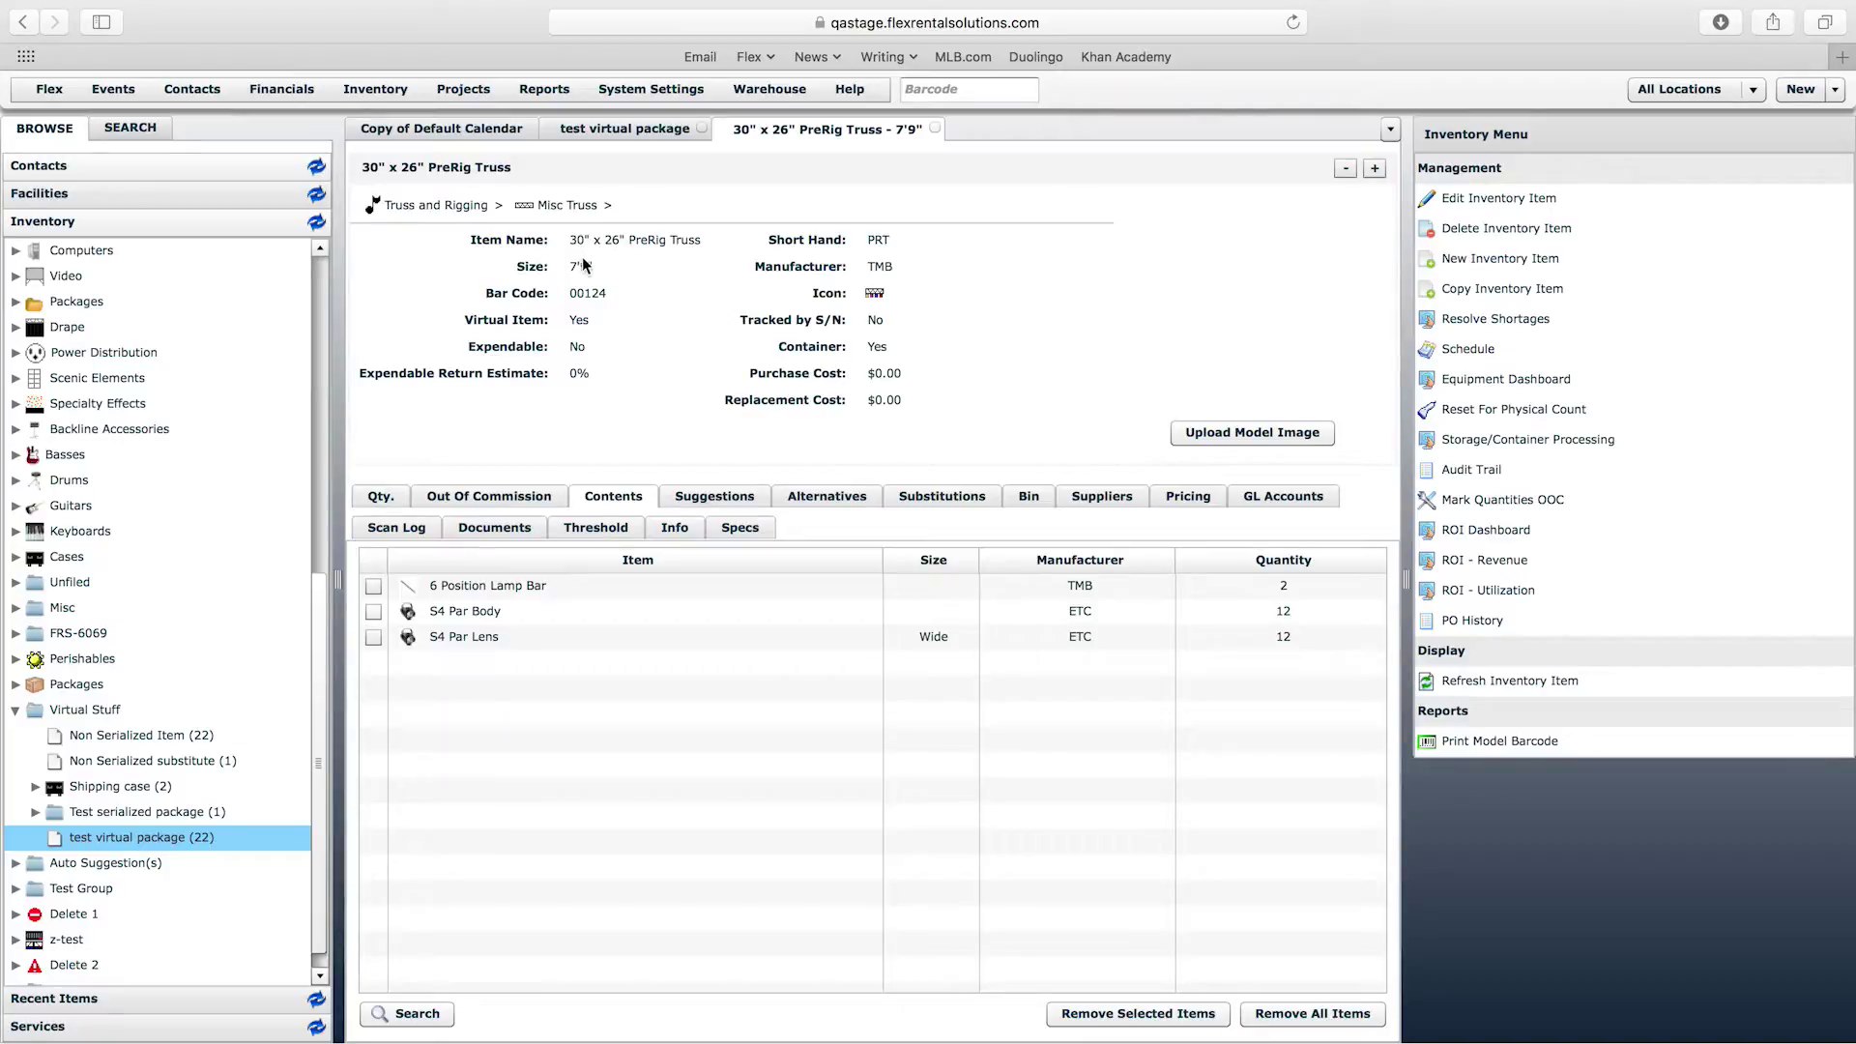
# Open the settings for the Serialized Container Report
pyautogui.click(551, 89)
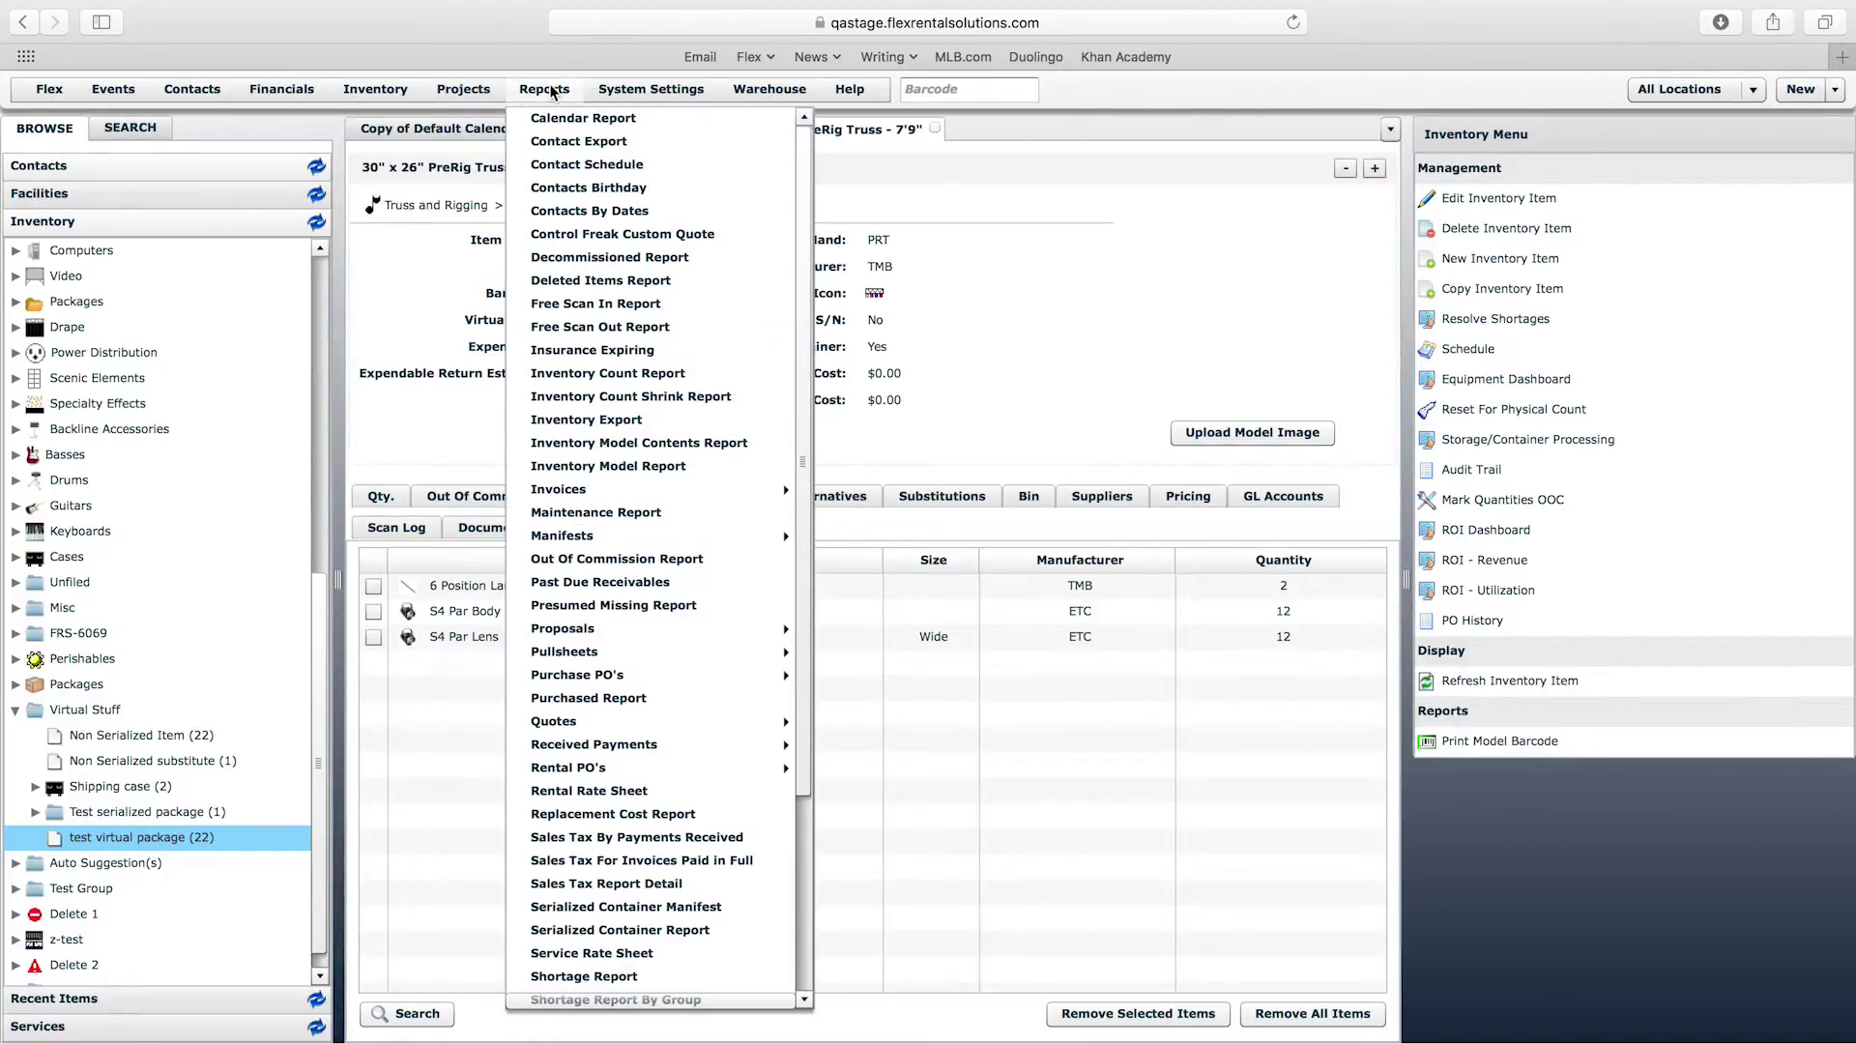
pyautogui.moveTo(803, 437); pyautogui.dragTo(802, 615)
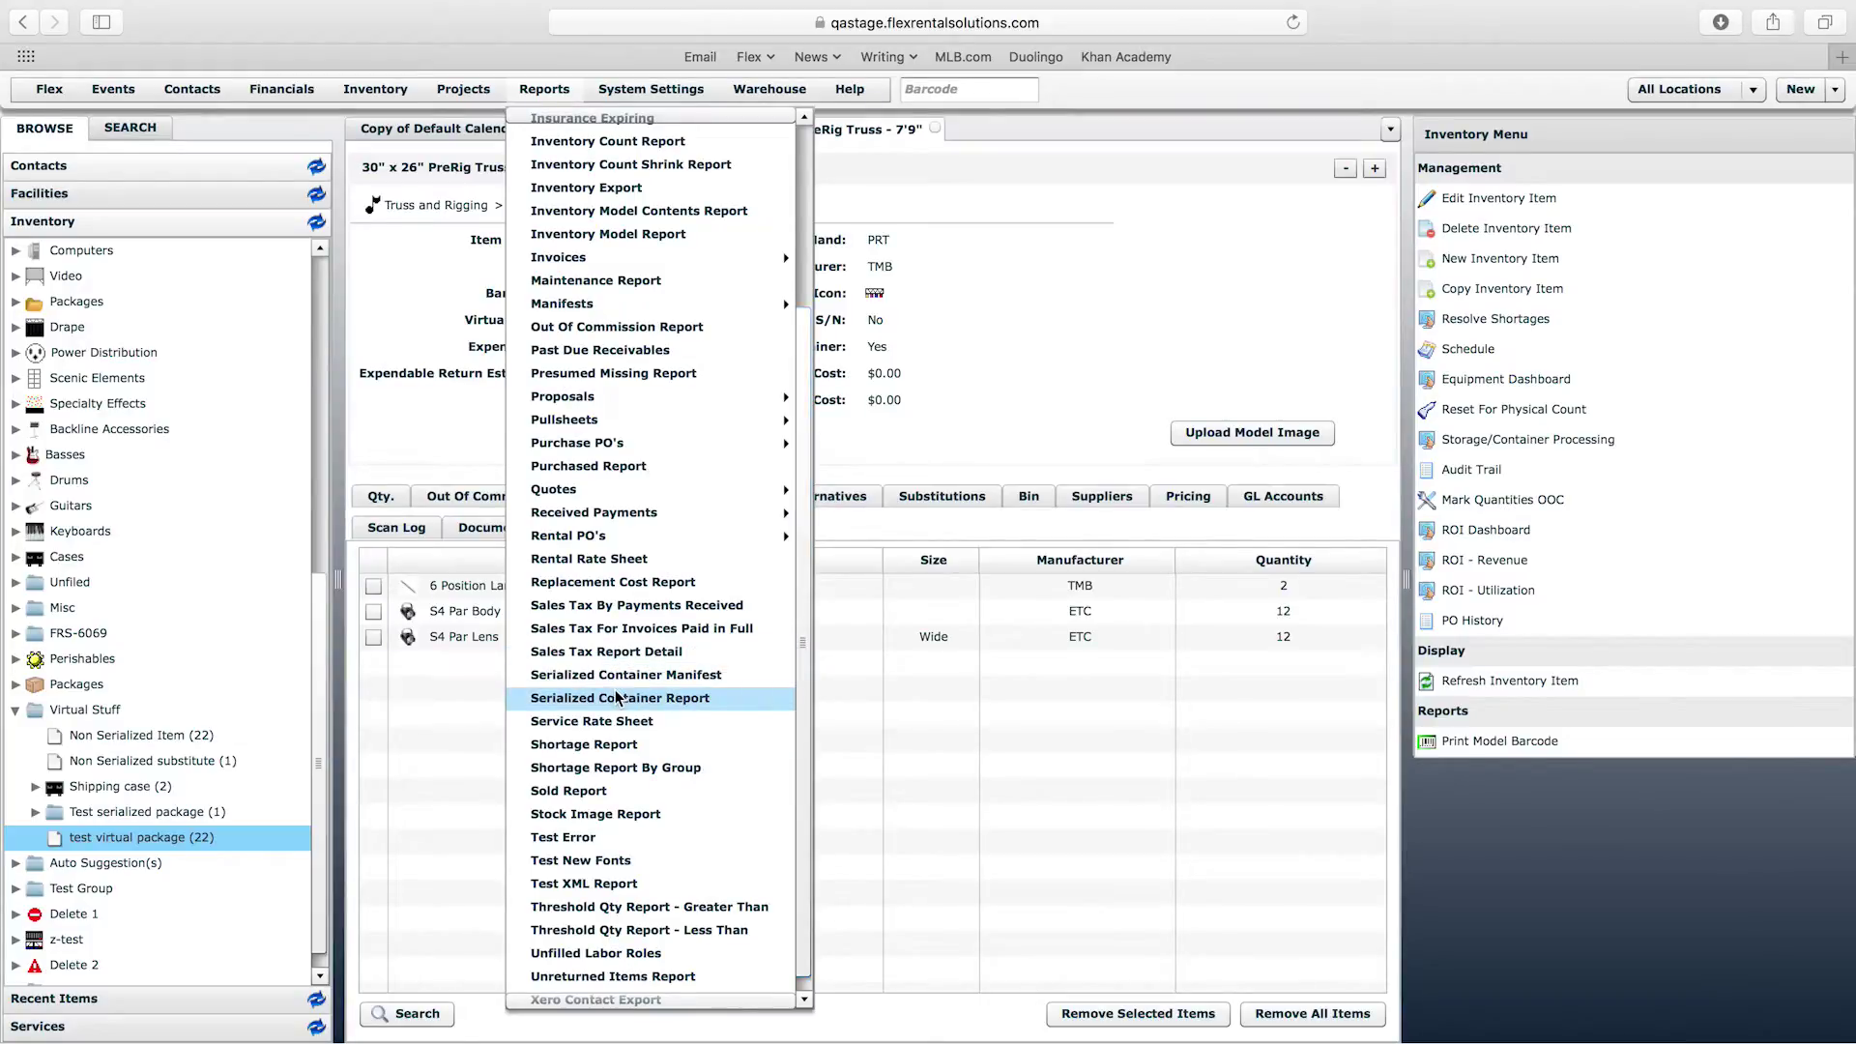
pyautogui.click(686, 701)
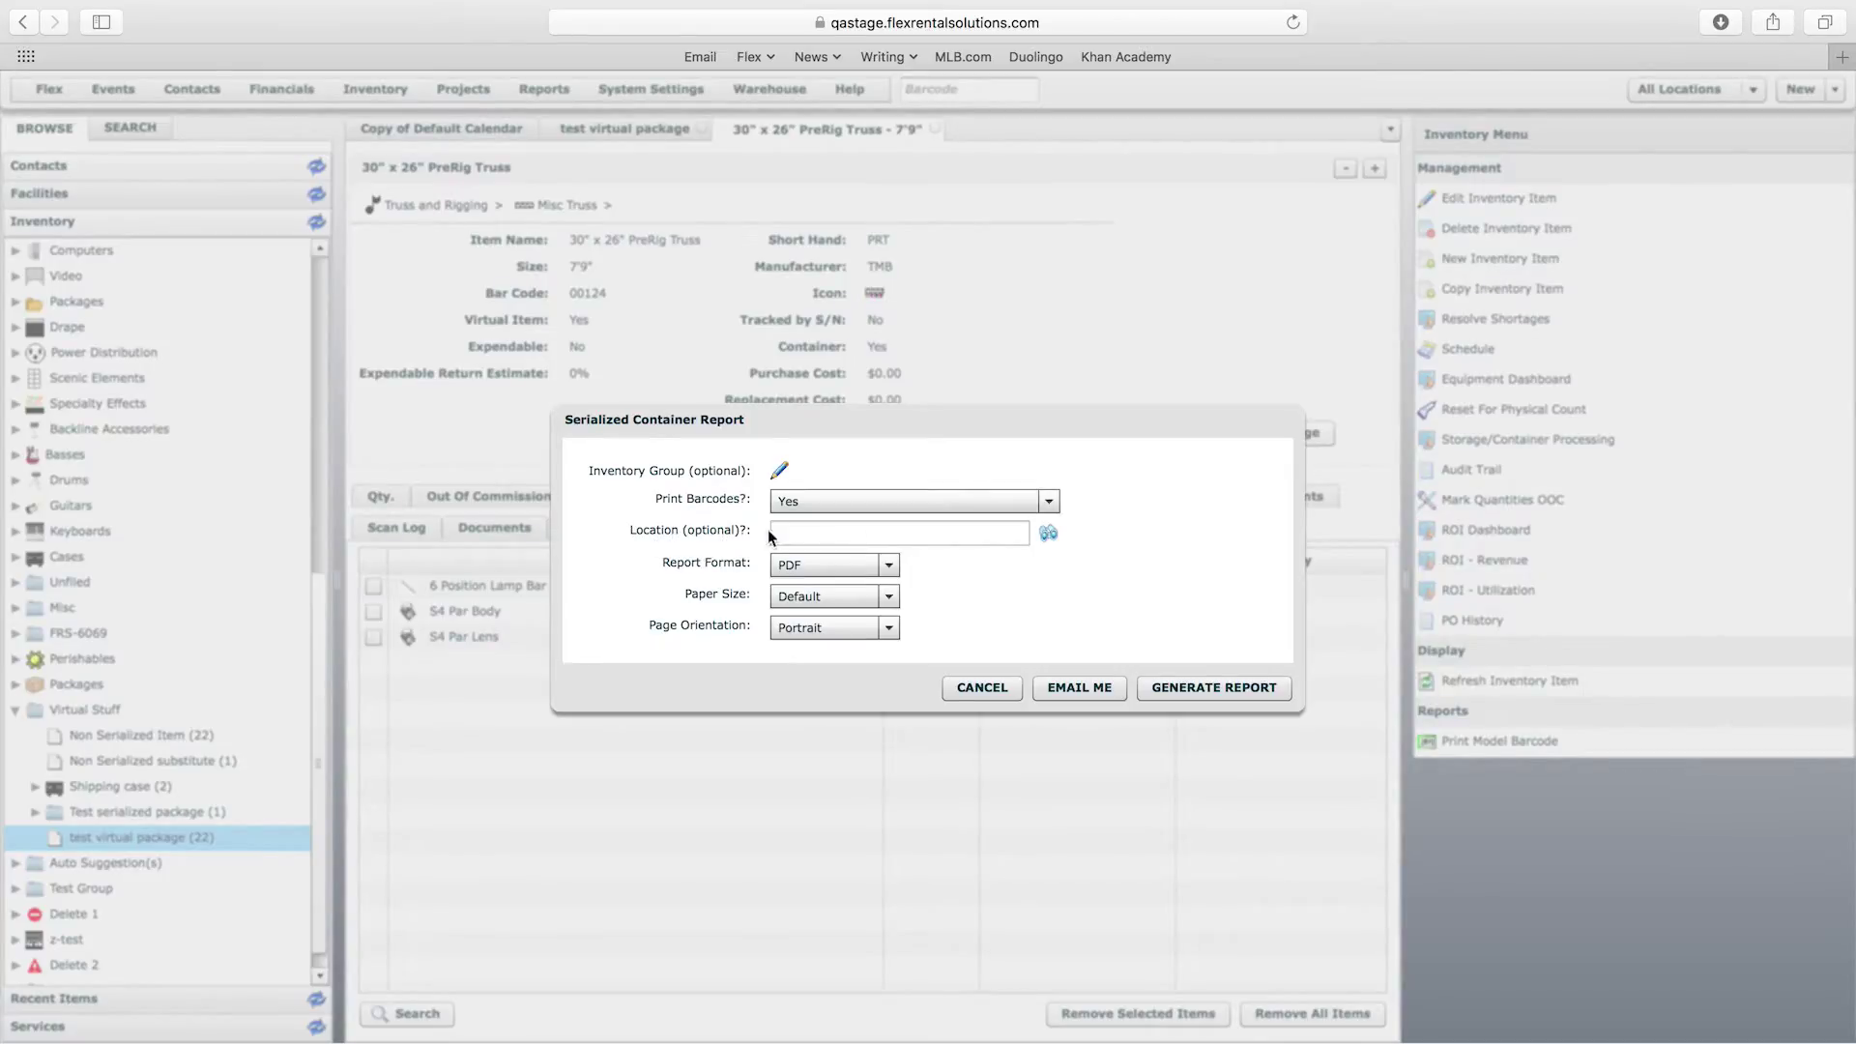
# Look through the location choices for the report, including Warehouses, and close the selection without picking one
pyautogui.click(1048, 532)
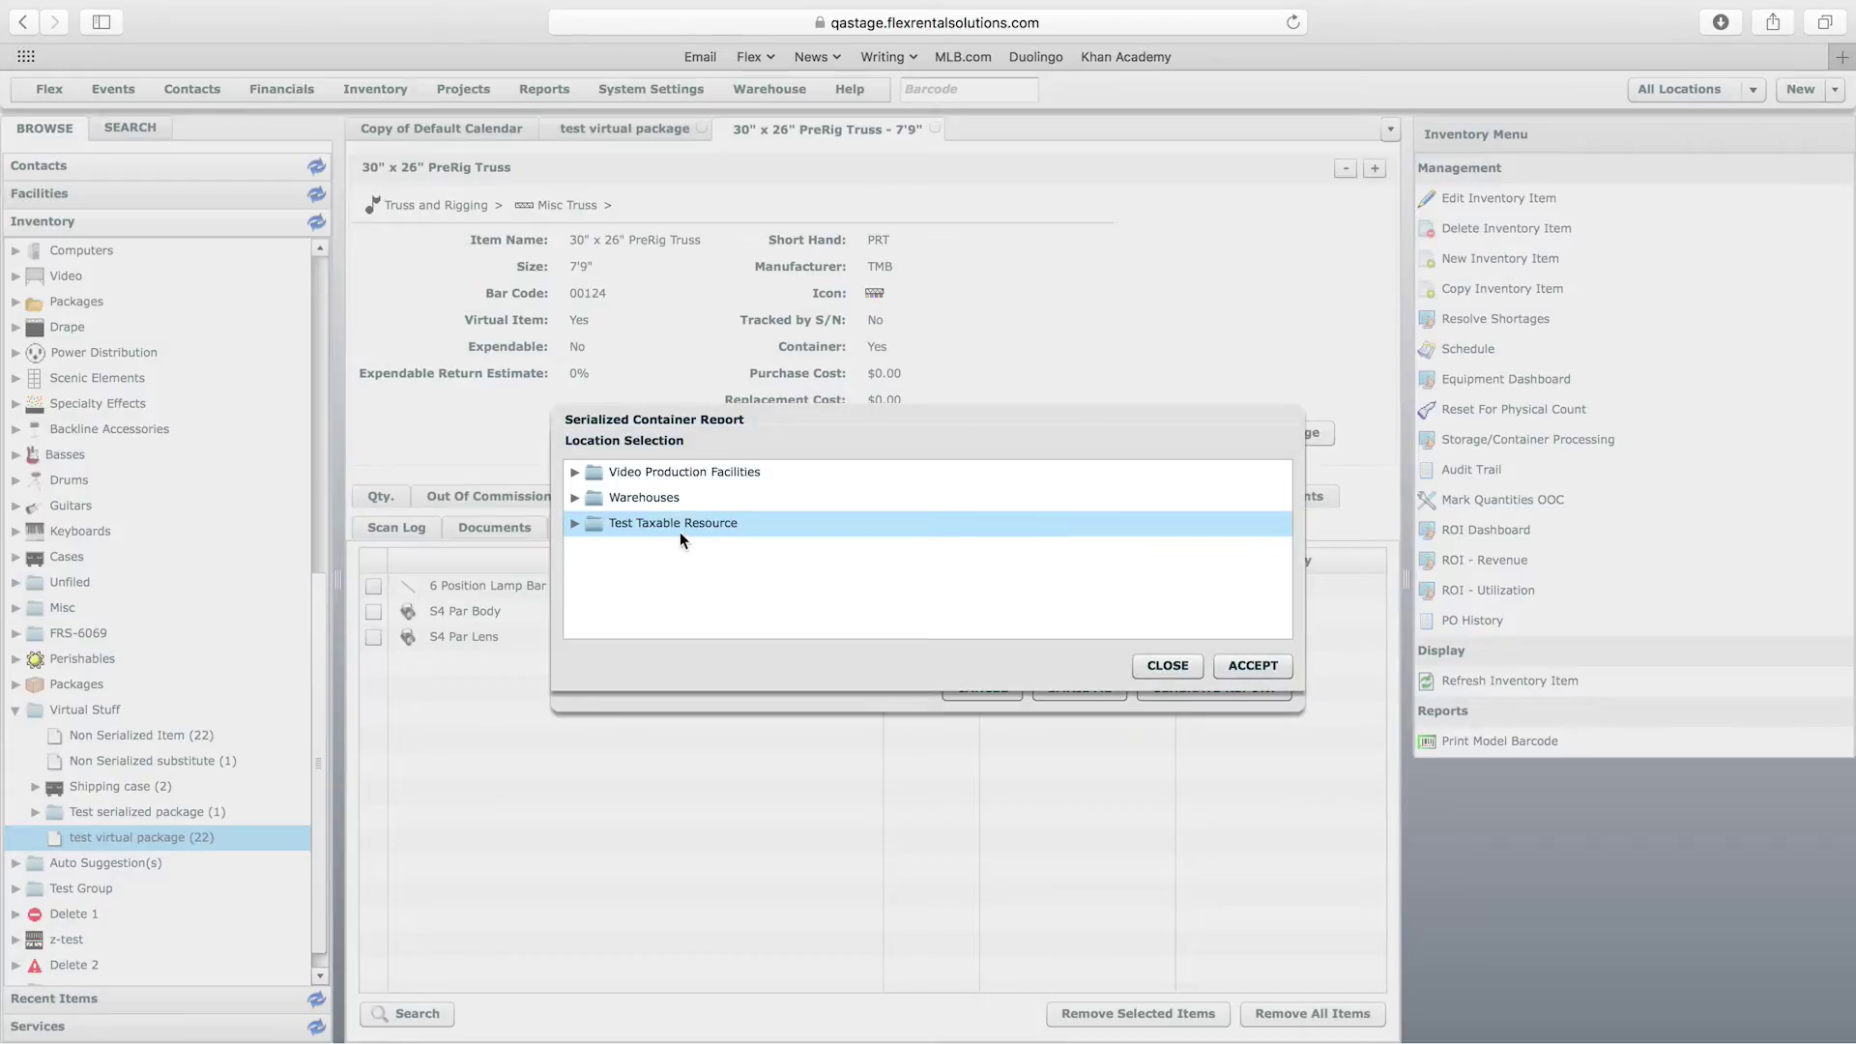
pyautogui.click(575, 497)
pyautogui.click(1168, 665)
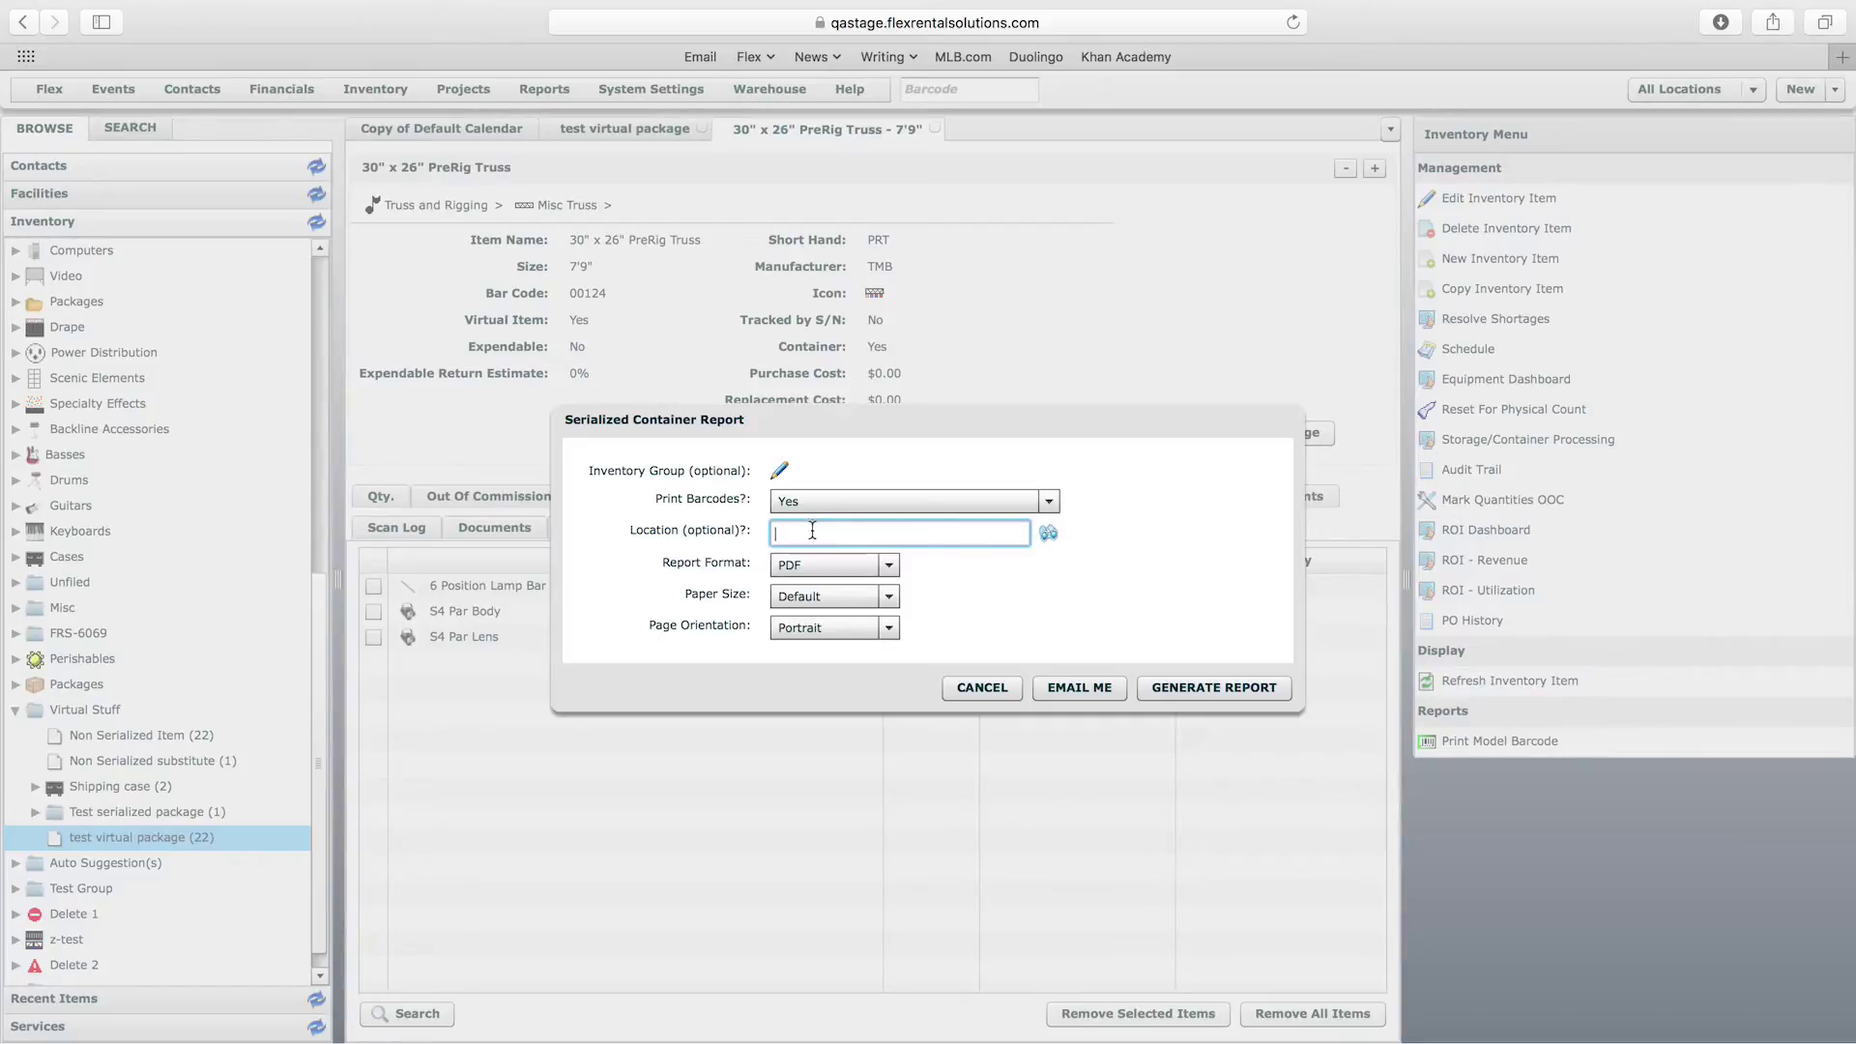
# Generate the Serialized Container Report as a portrait PDF with barcodes and no location set, and widen its window
pyautogui.click(805, 534)
pyautogui.click(1213, 688)
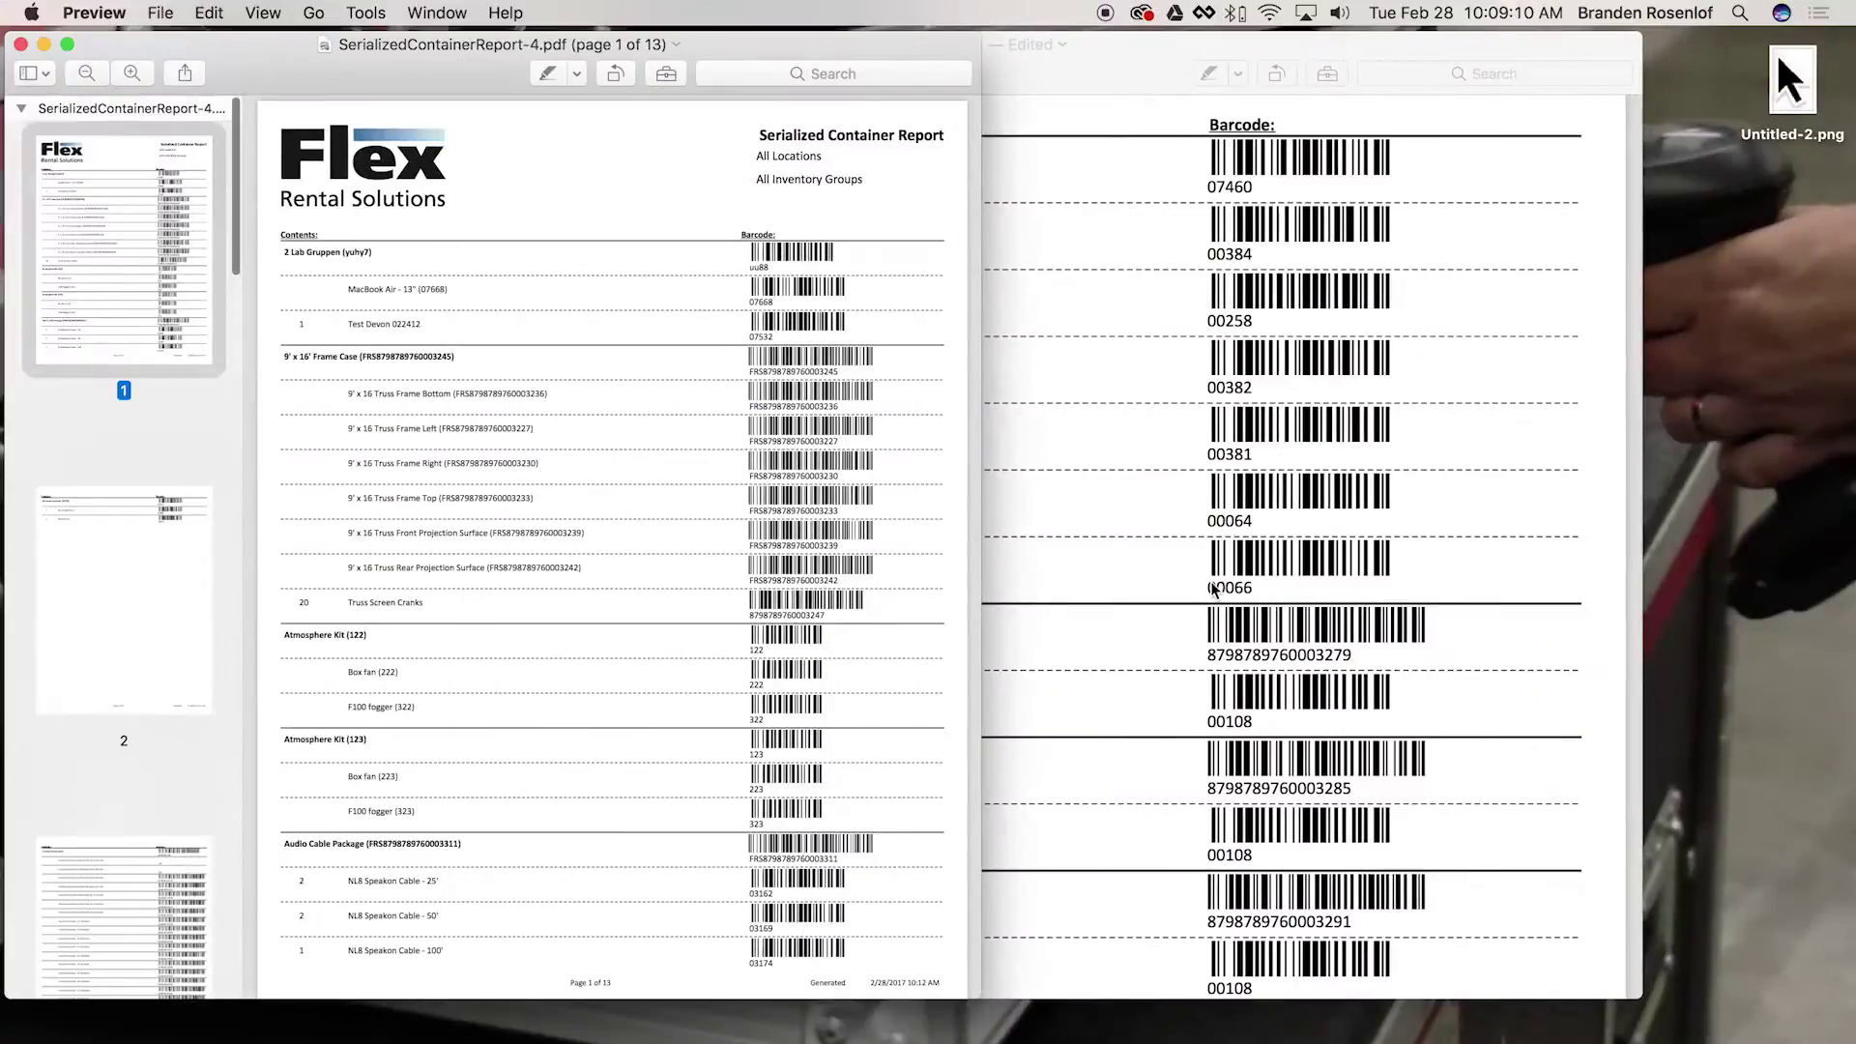
pyautogui.moveTo(981, 588); pyautogui.dragTo(1833, 588)
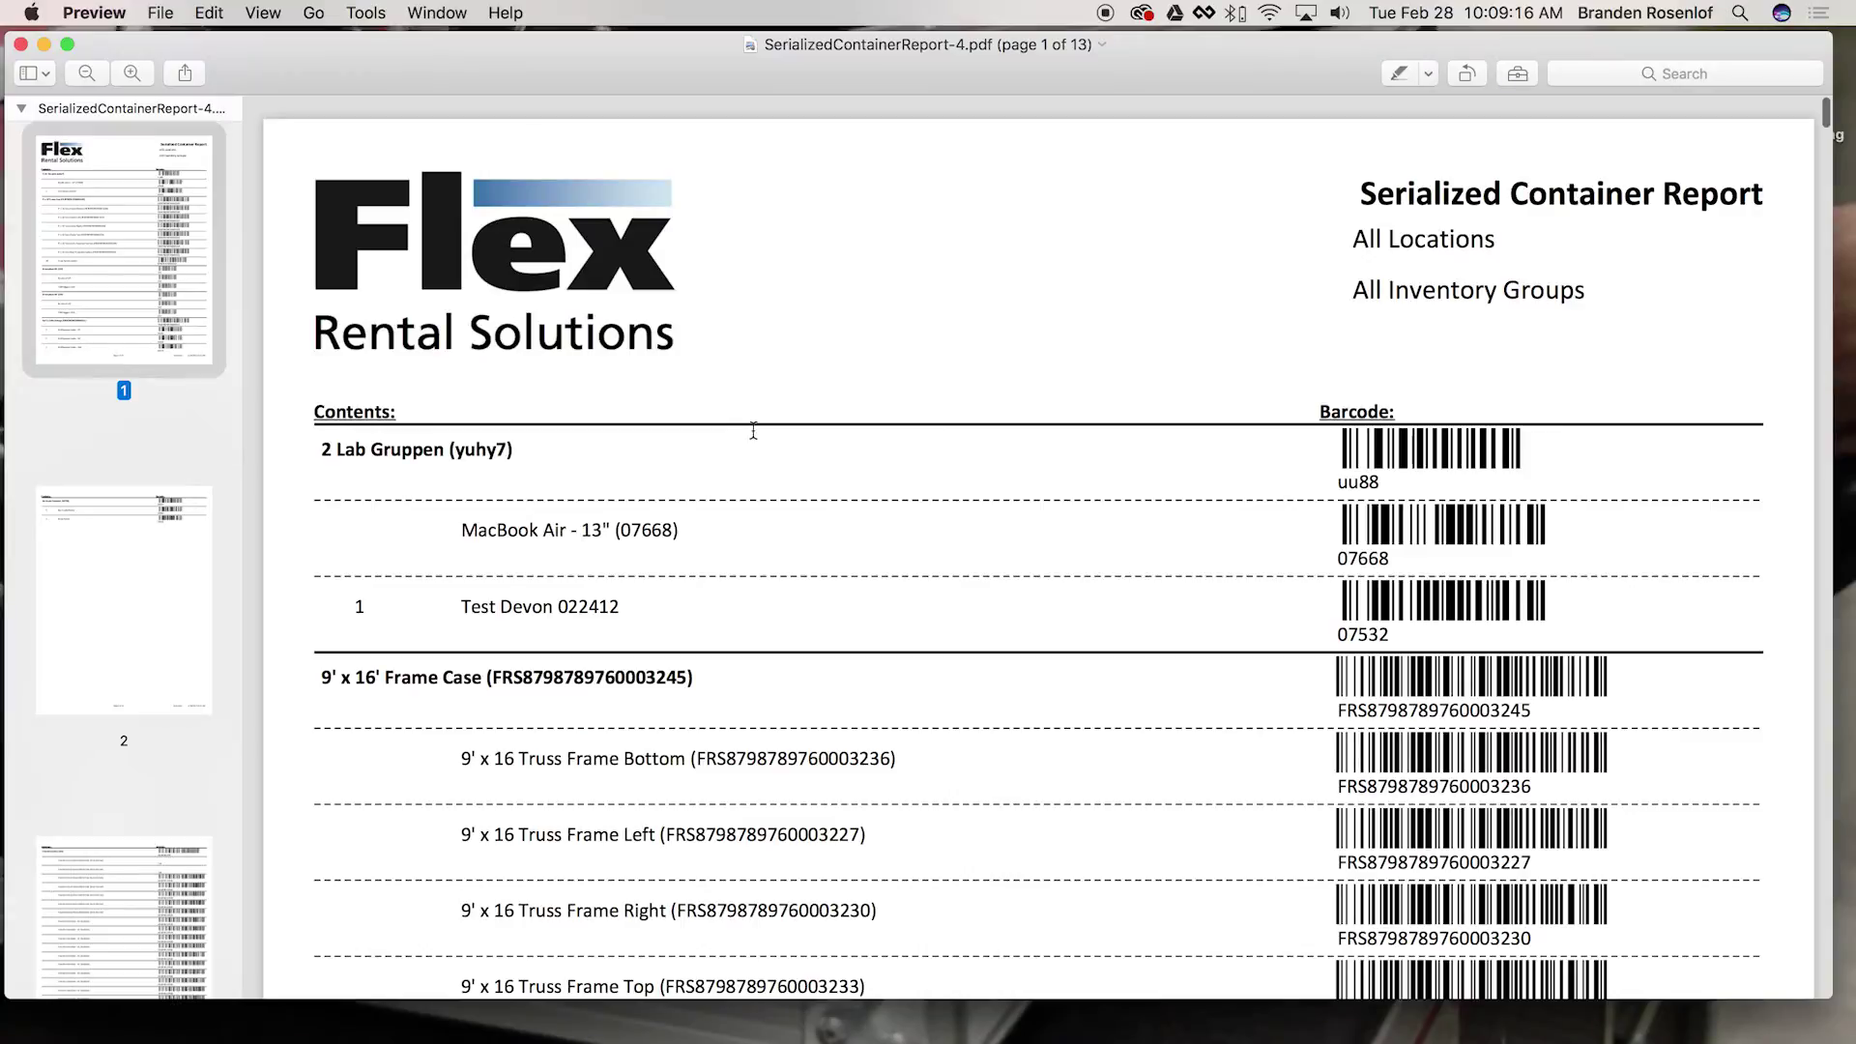
# Examine the 9' x 16' Frame Case entry and its serialized contents on page 1 of the Serialized Container Report
pyautogui.scroll(-5, 751, 431)
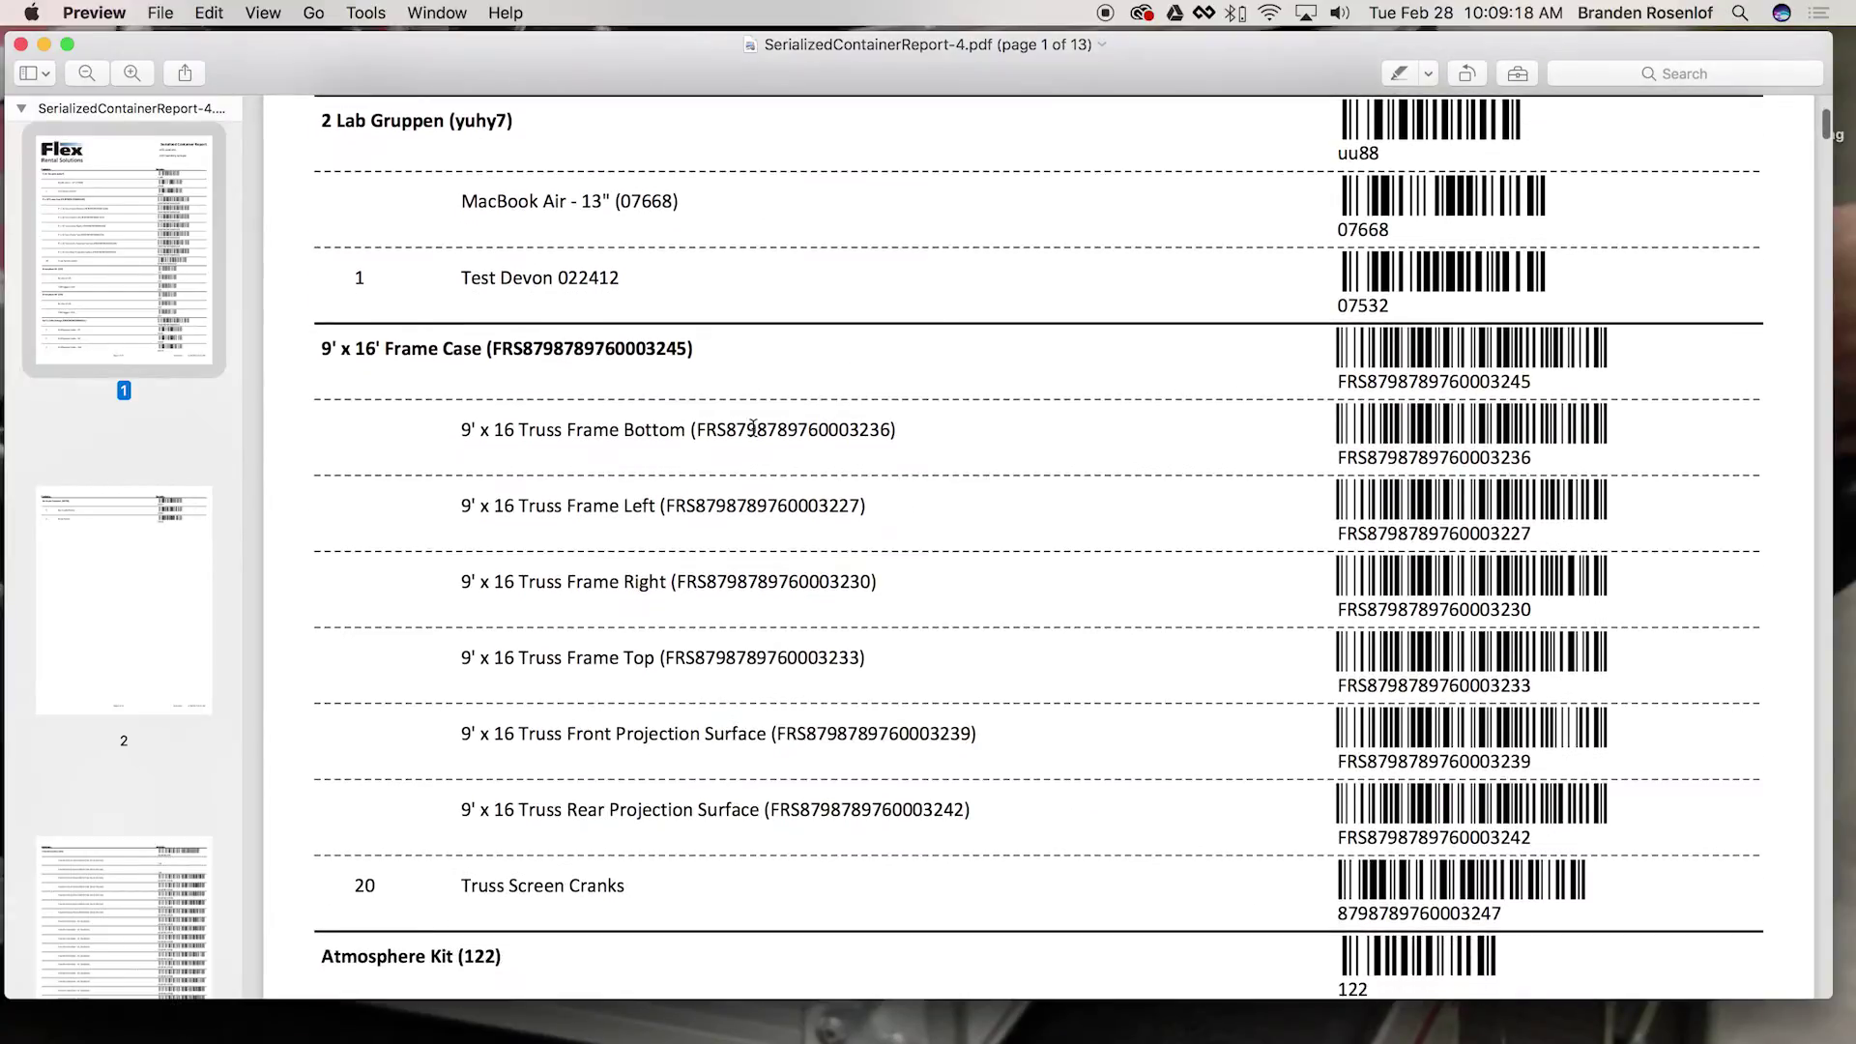
pyautogui.moveTo(329, 349); pyautogui.dragTo(717, 350)
pyautogui.scroll(-1, 719, 351)
pyautogui.click(719, 352)
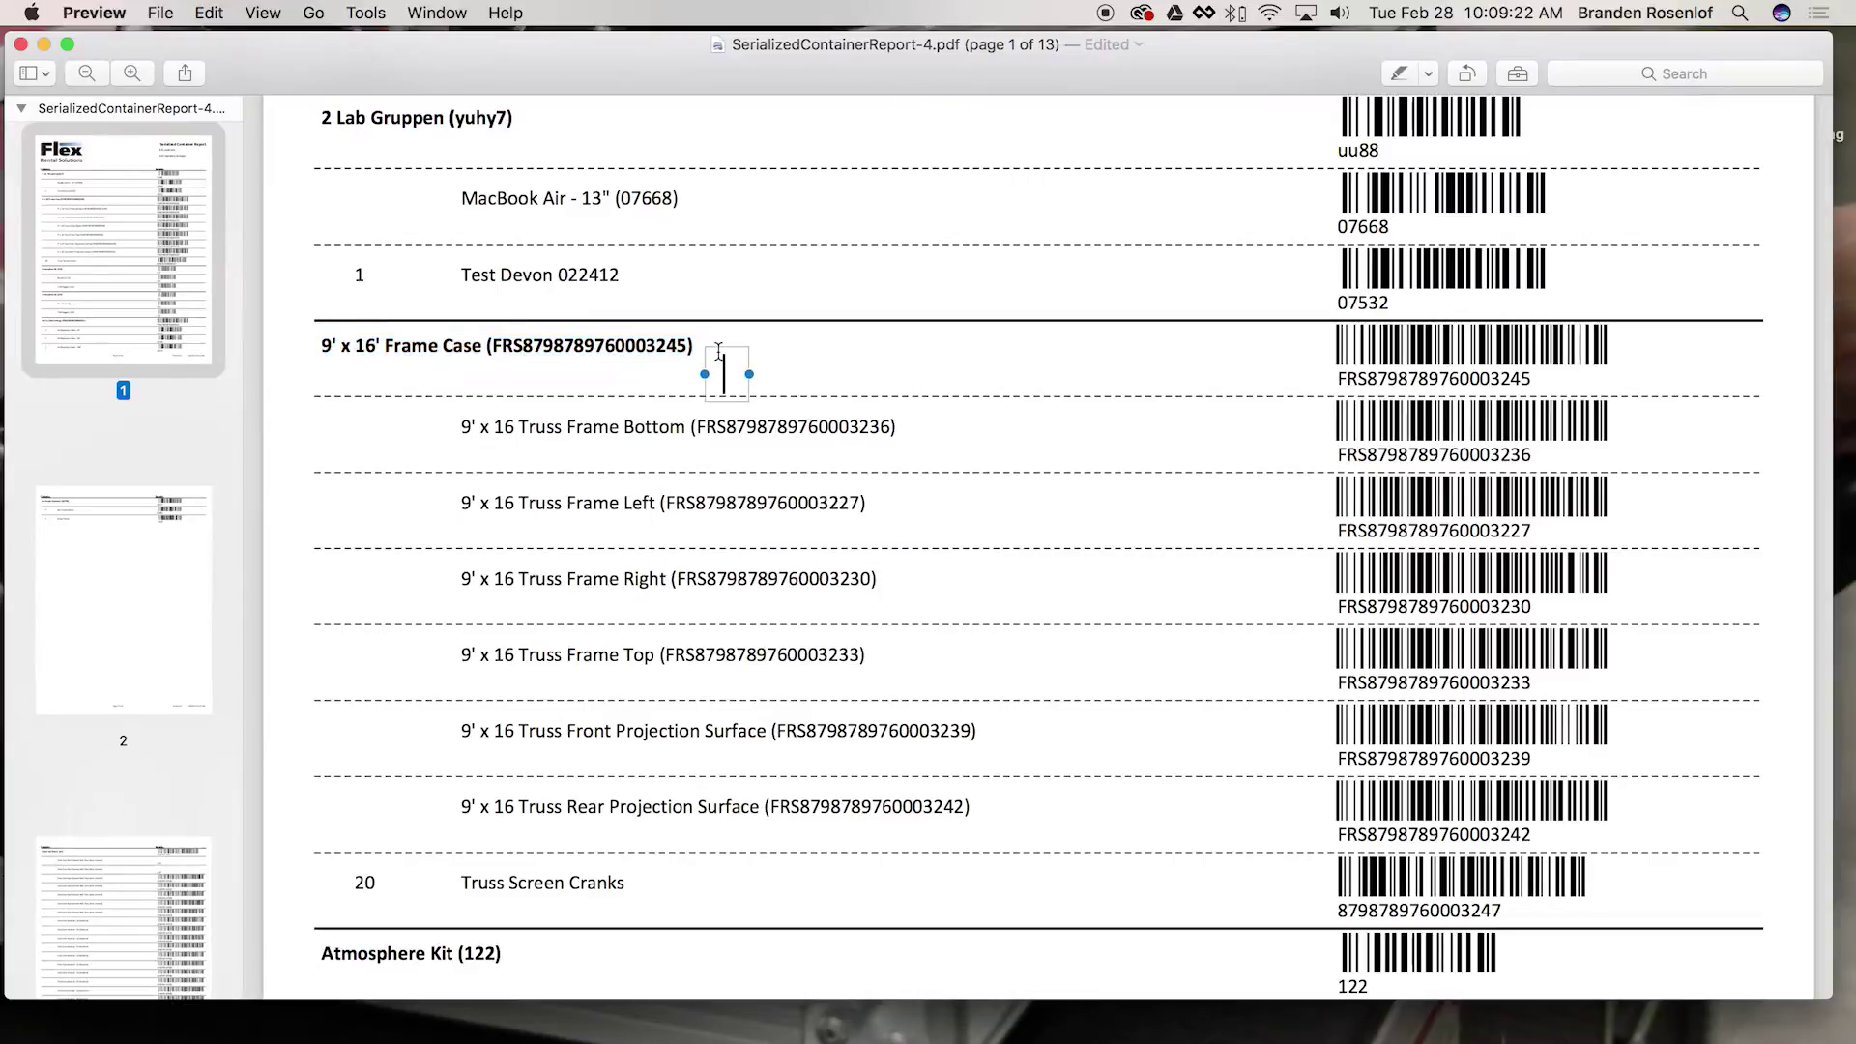
pyautogui.click(784, 352)
pyautogui.scroll(-2, 716, 350)
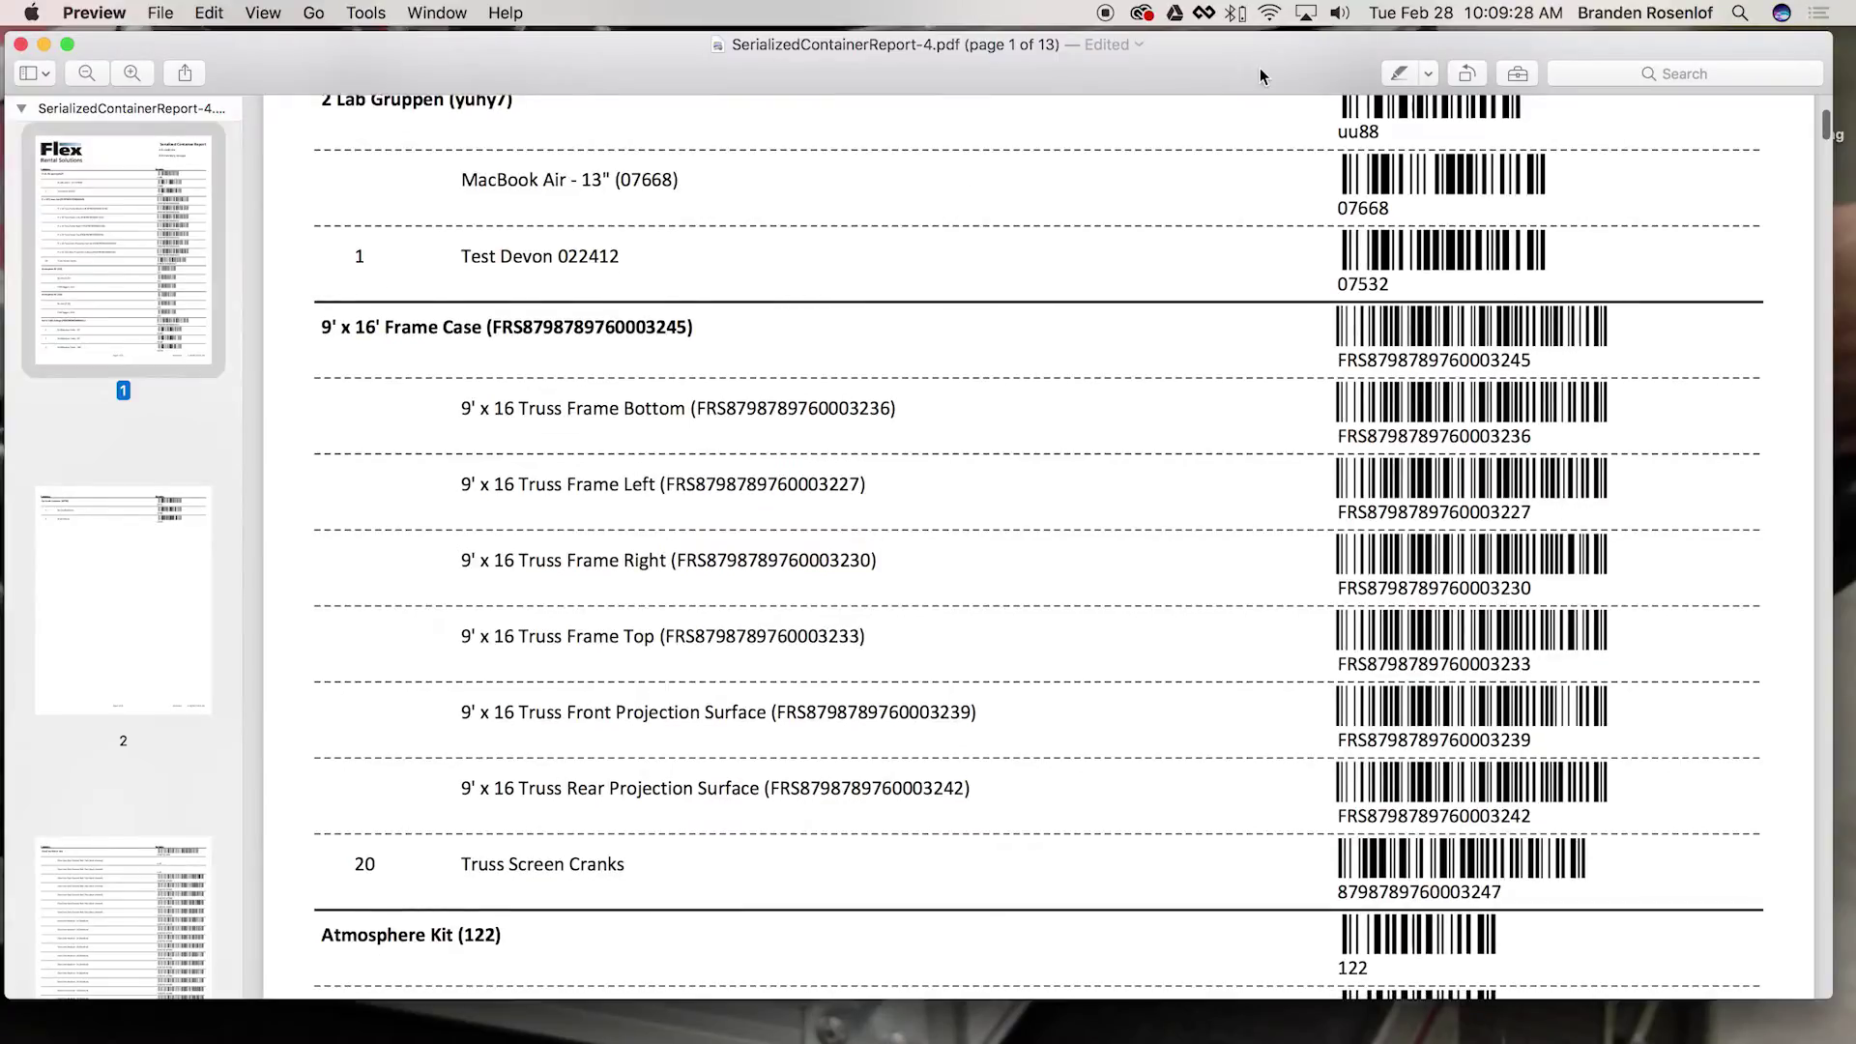
pyautogui.moveTo(1262, 76); pyautogui.dragTo(1261, 113)
pyautogui.click(1100, 55)
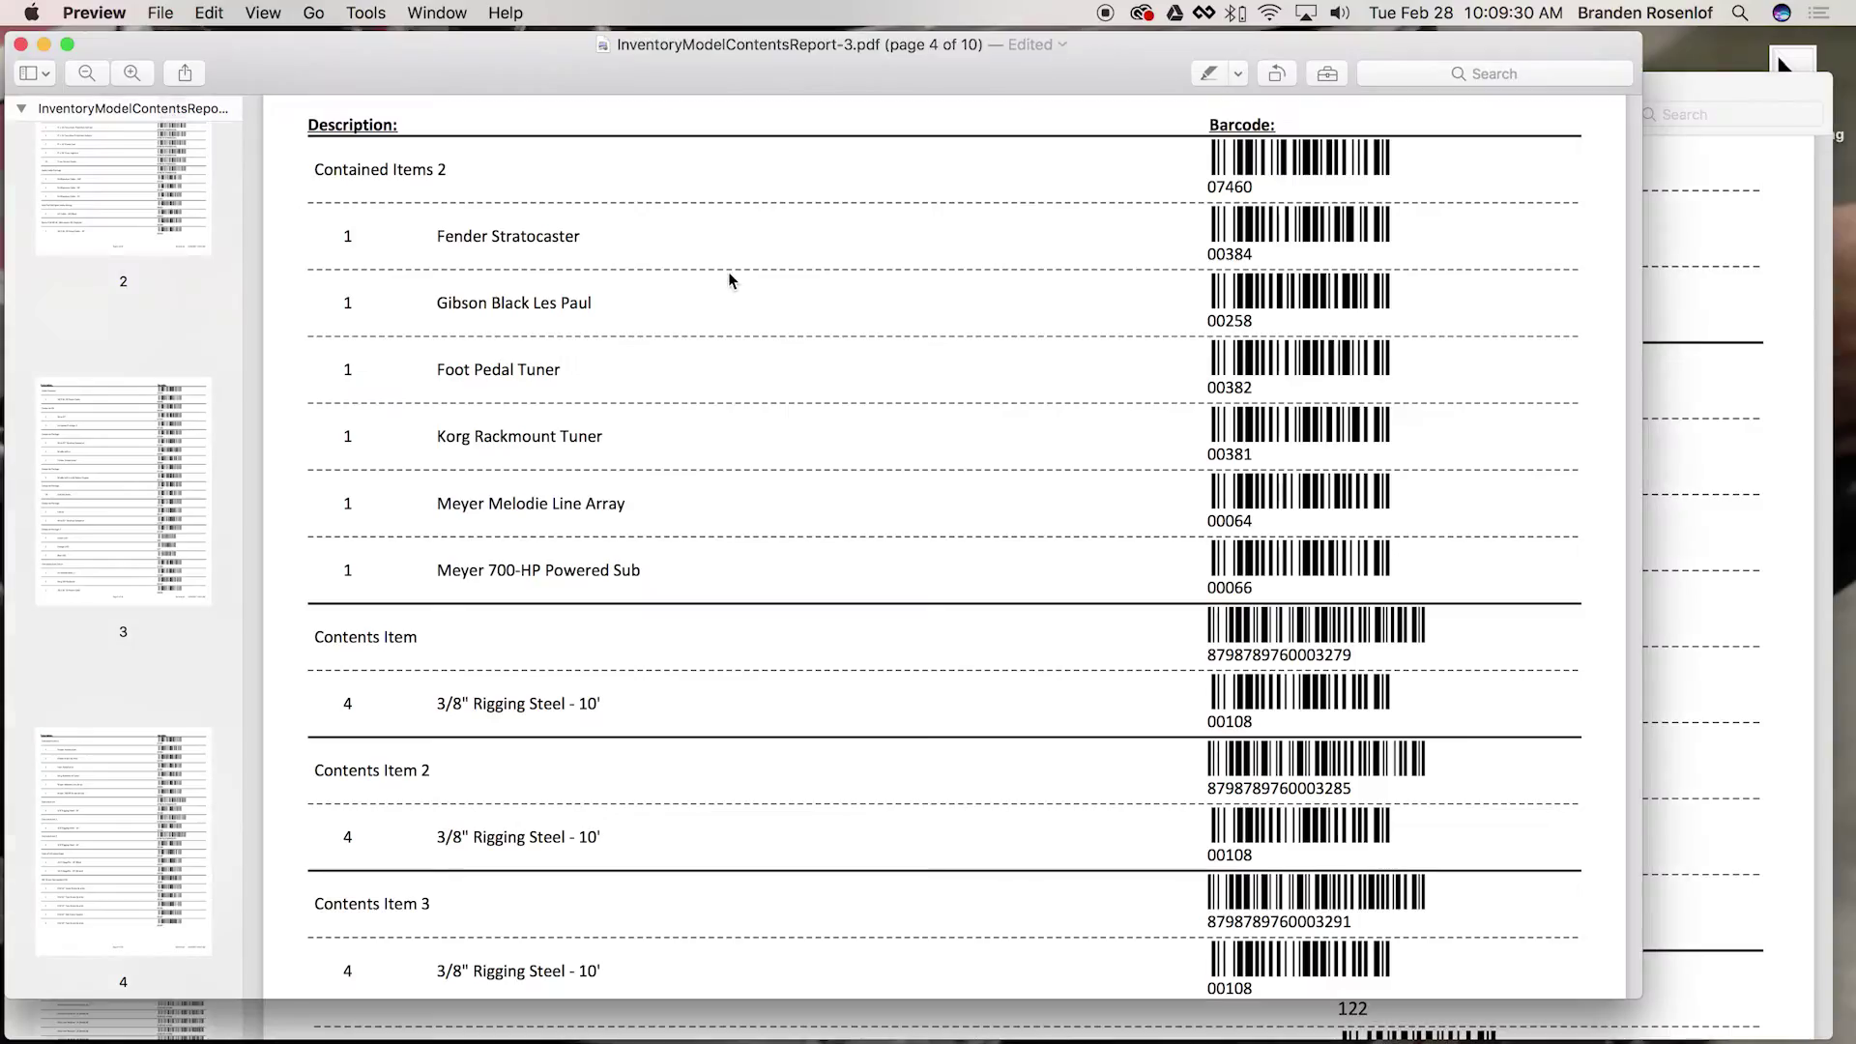
pyautogui.scroll(-10, 741, 275)
pyautogui.scroll(8, 741, 275)
pyautogui.scroll(15, 742, 282)
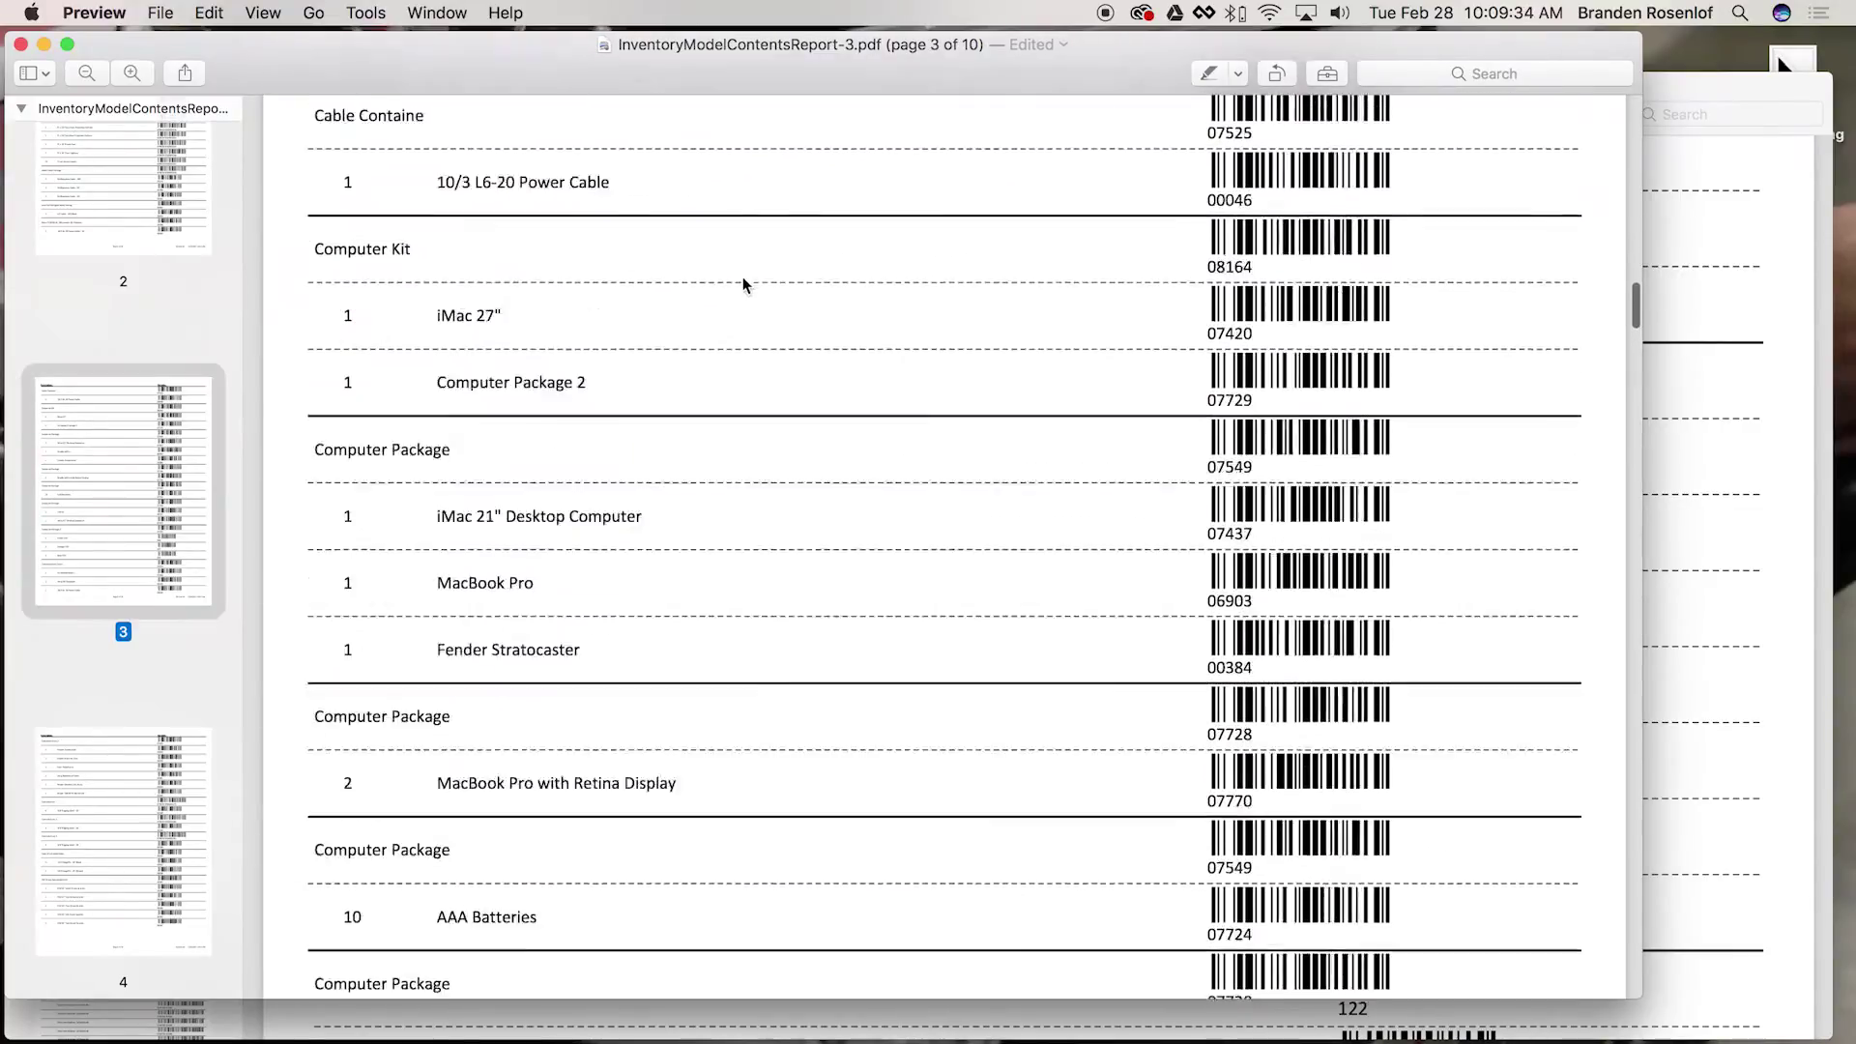
pyautogui.scroll(15, 742, 281)
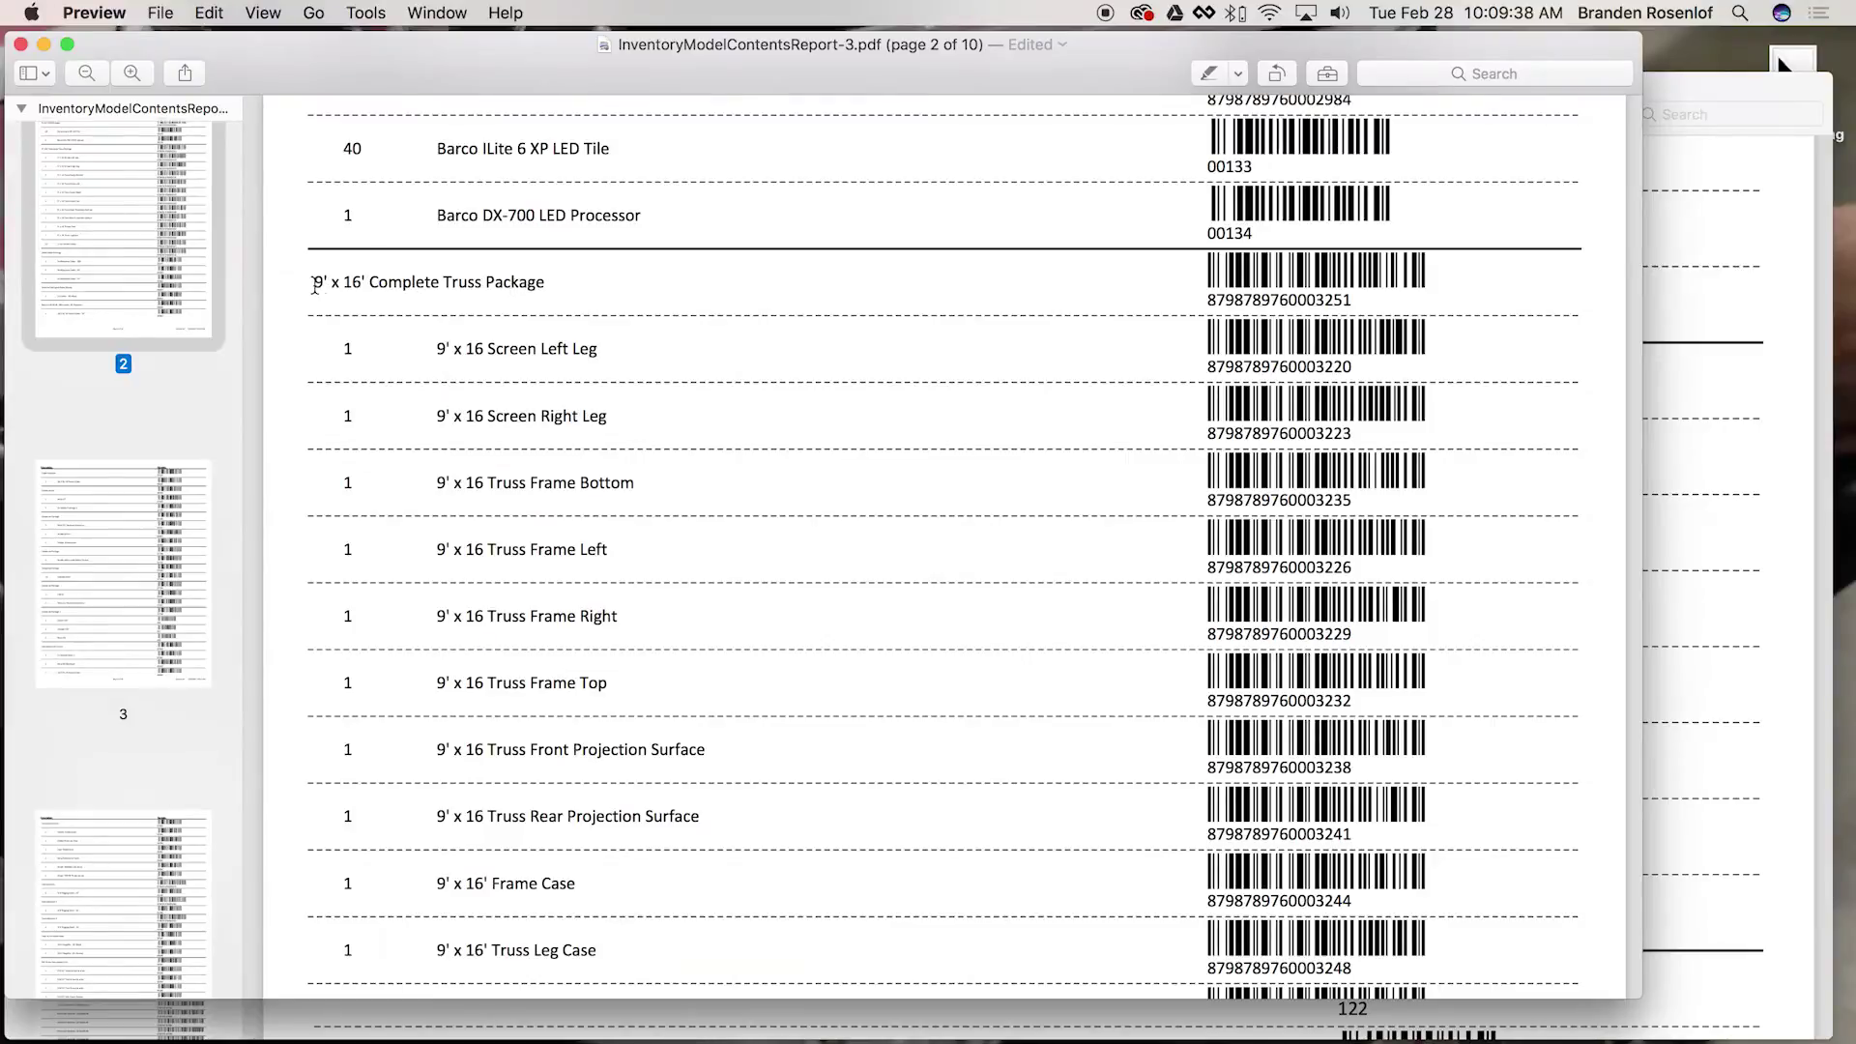
pyautogui.moveTo(1381, 302); pyautogui.dragTo(1168, 303)
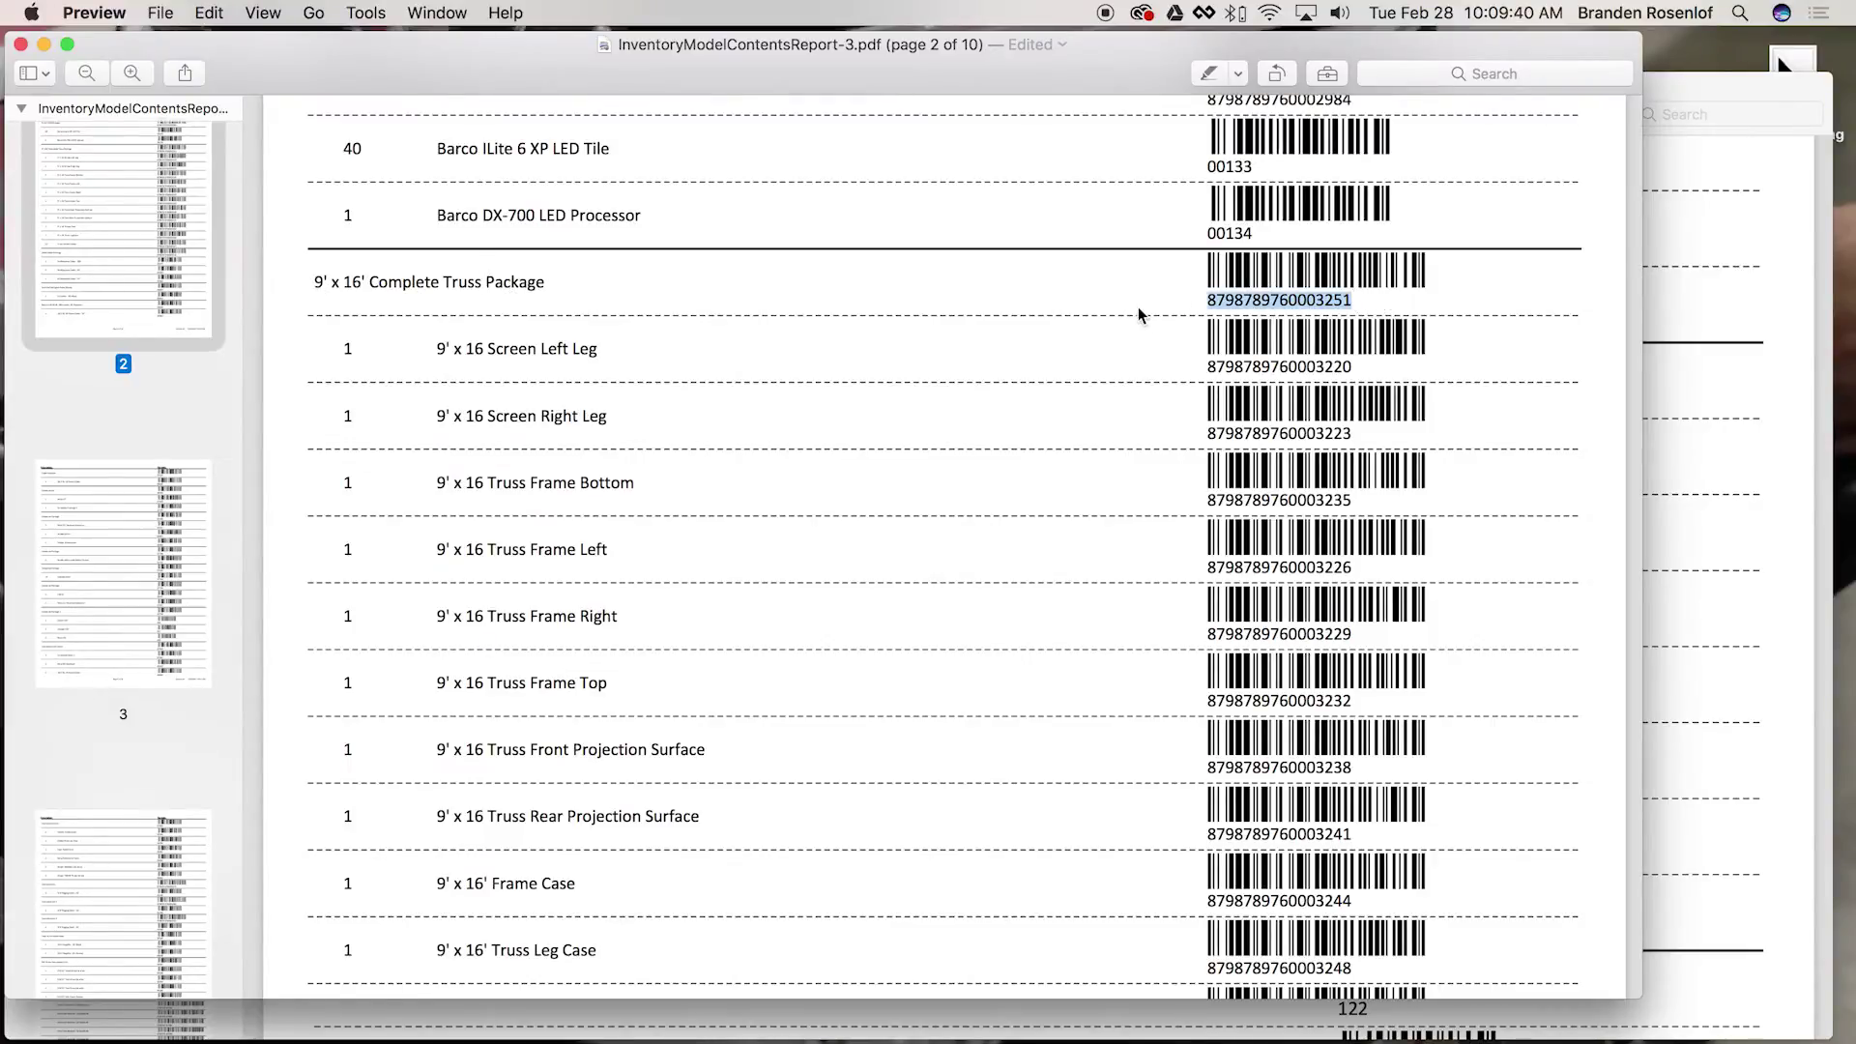
pyautogui.press('super+Tab')
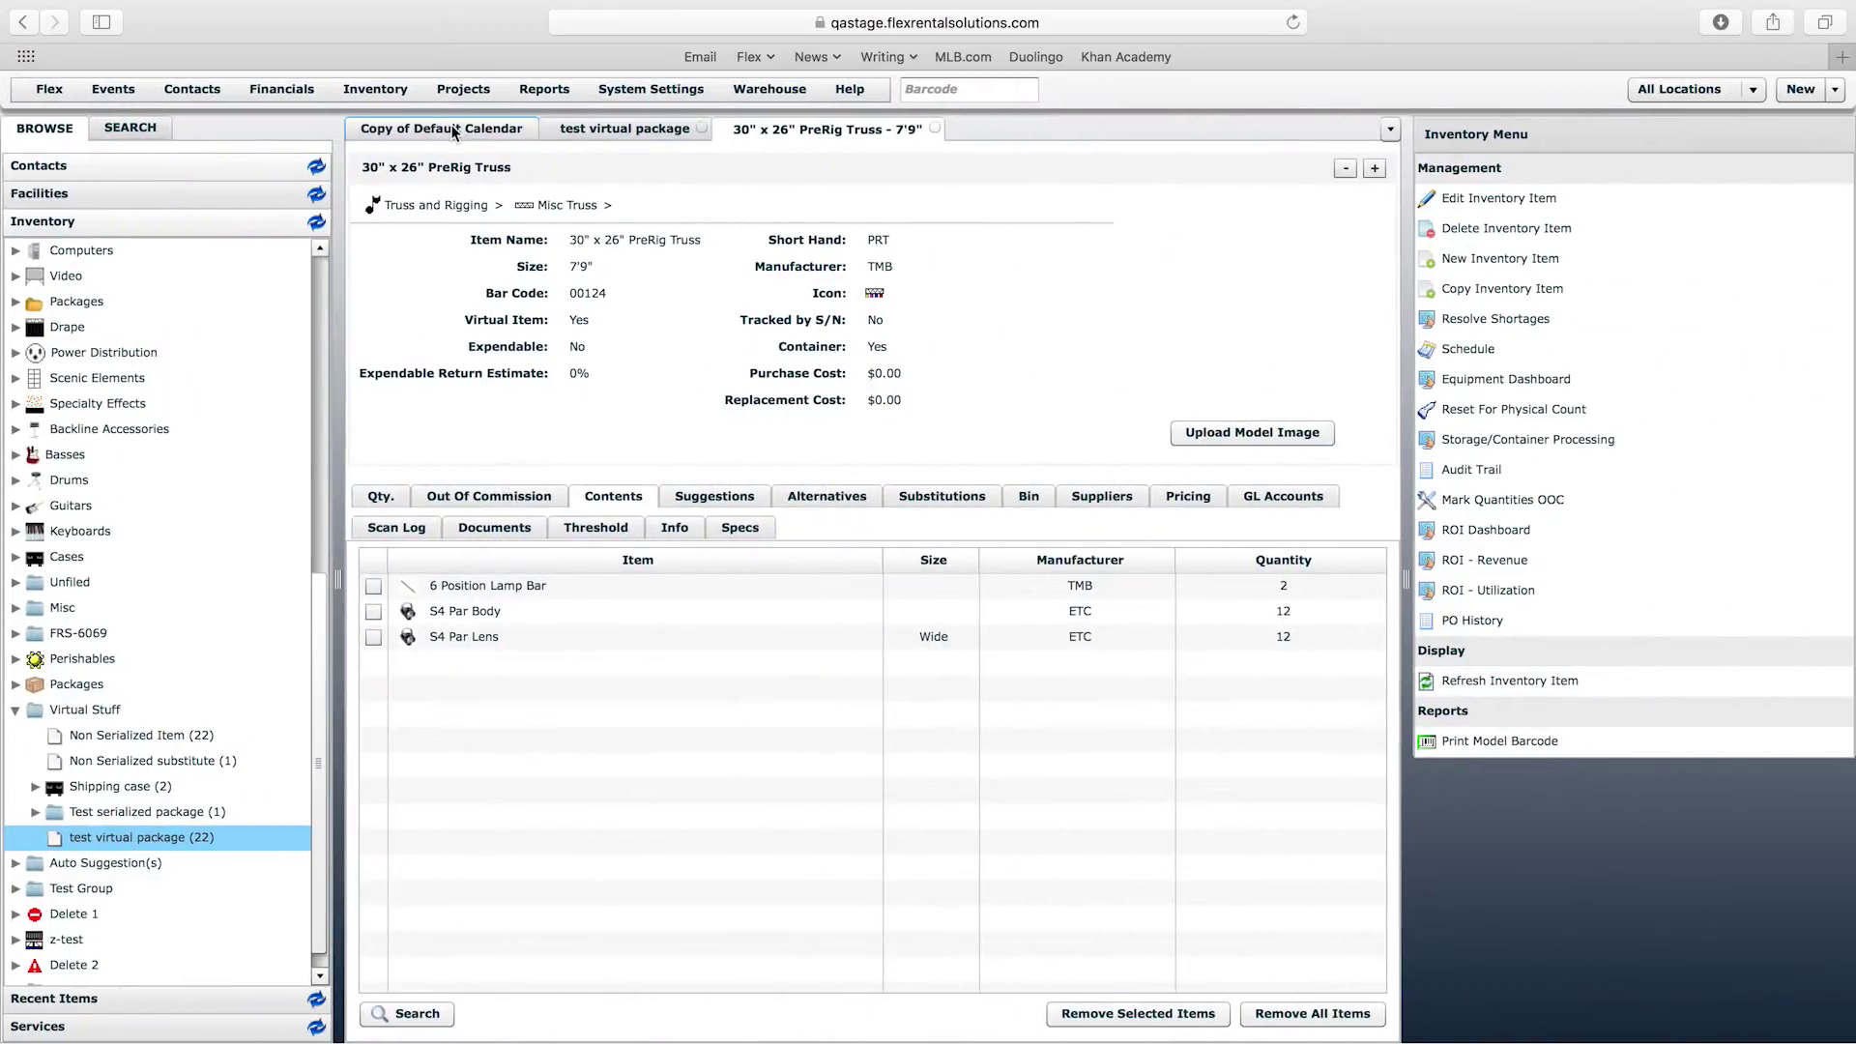
pyautogui.click(442, 129)
pyautogui.click(1027, 95)
pyautogui.press('super+v')
pyautogui.press('Return')
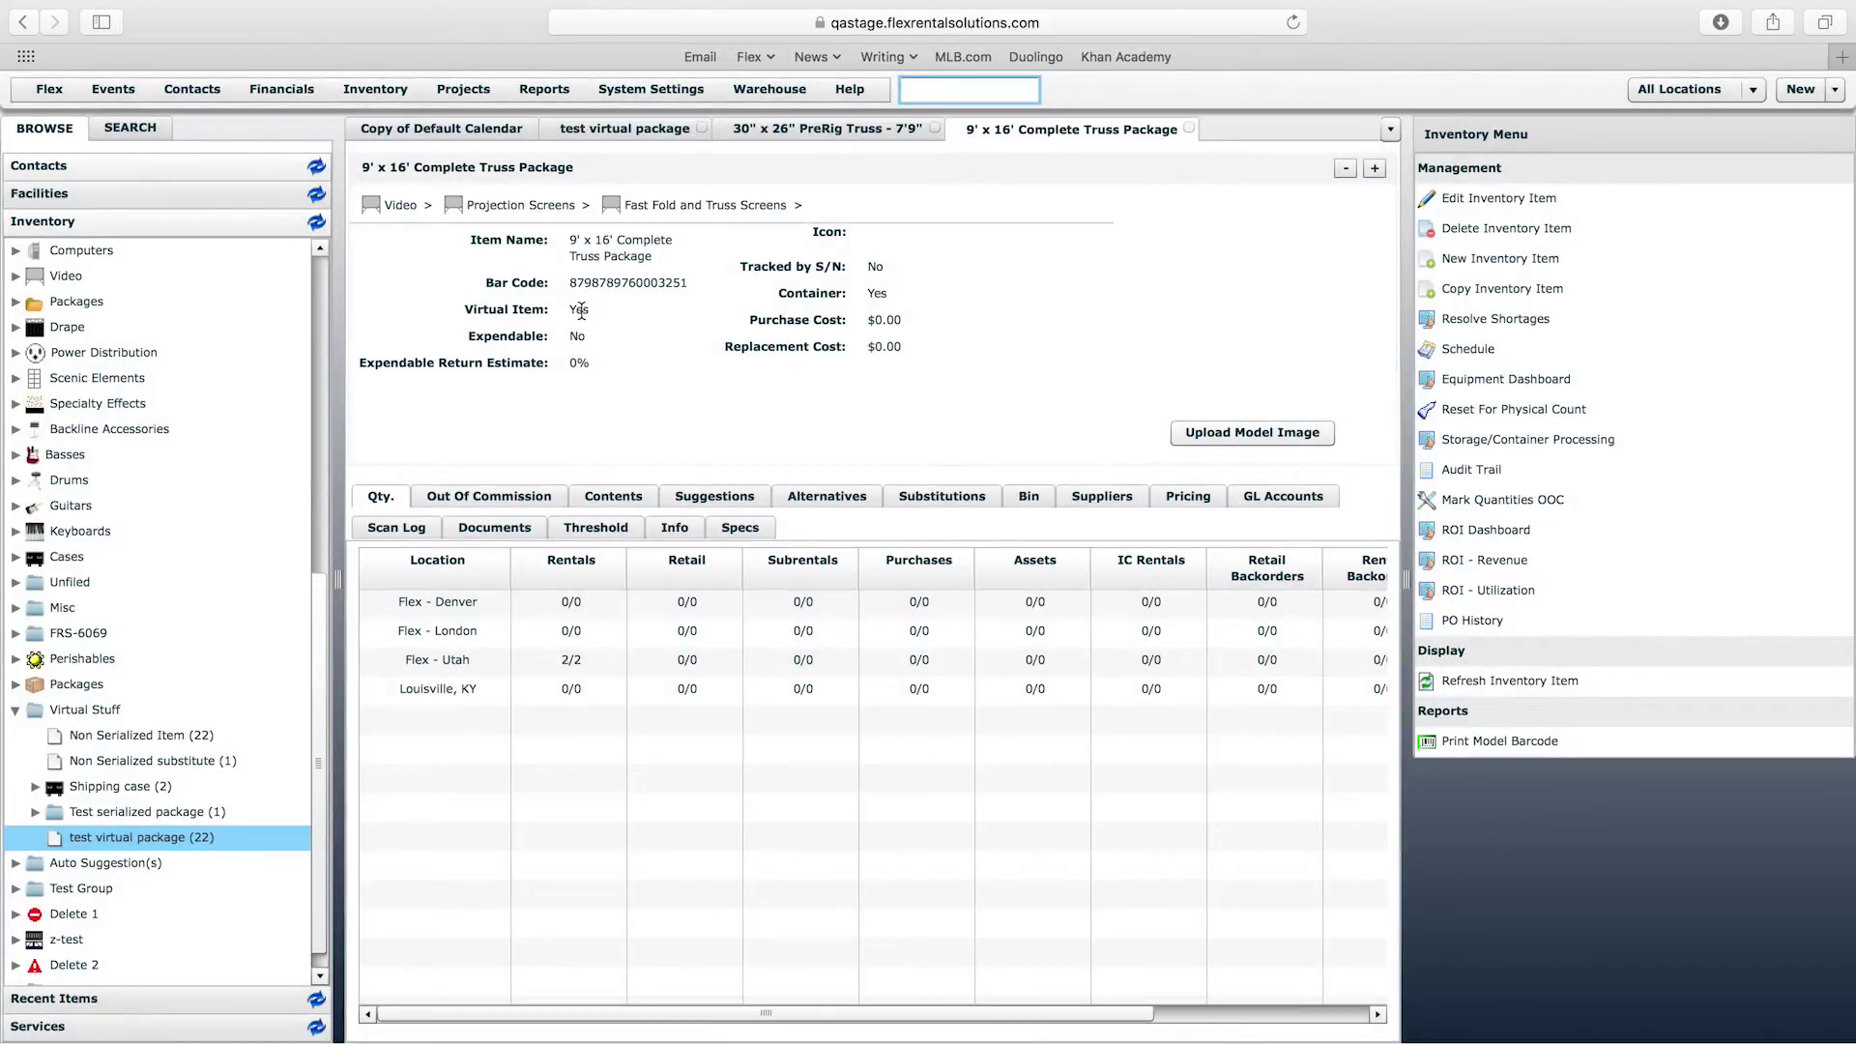
# Display the contents of the 9' x 16' Complete Truss Package and check its item name
pyautogui.click(623, 497)
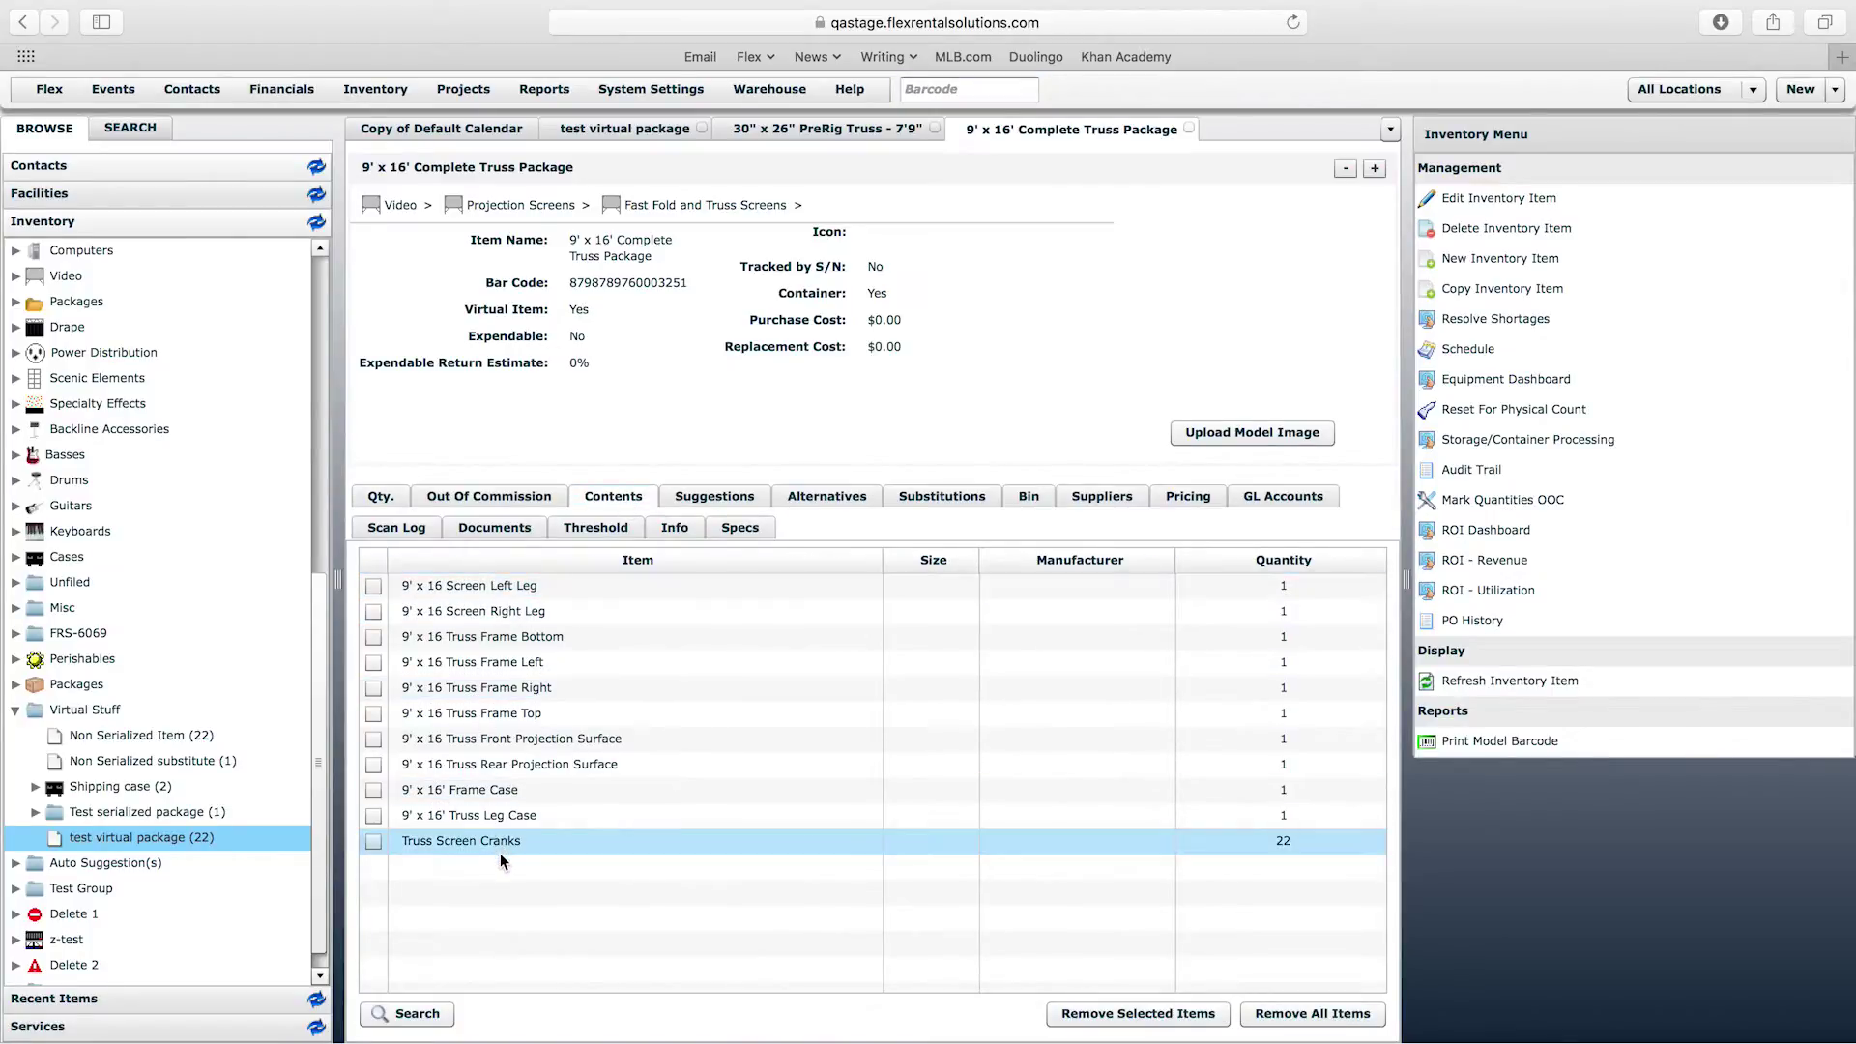
pyautogui.tripleClick(587, 247)
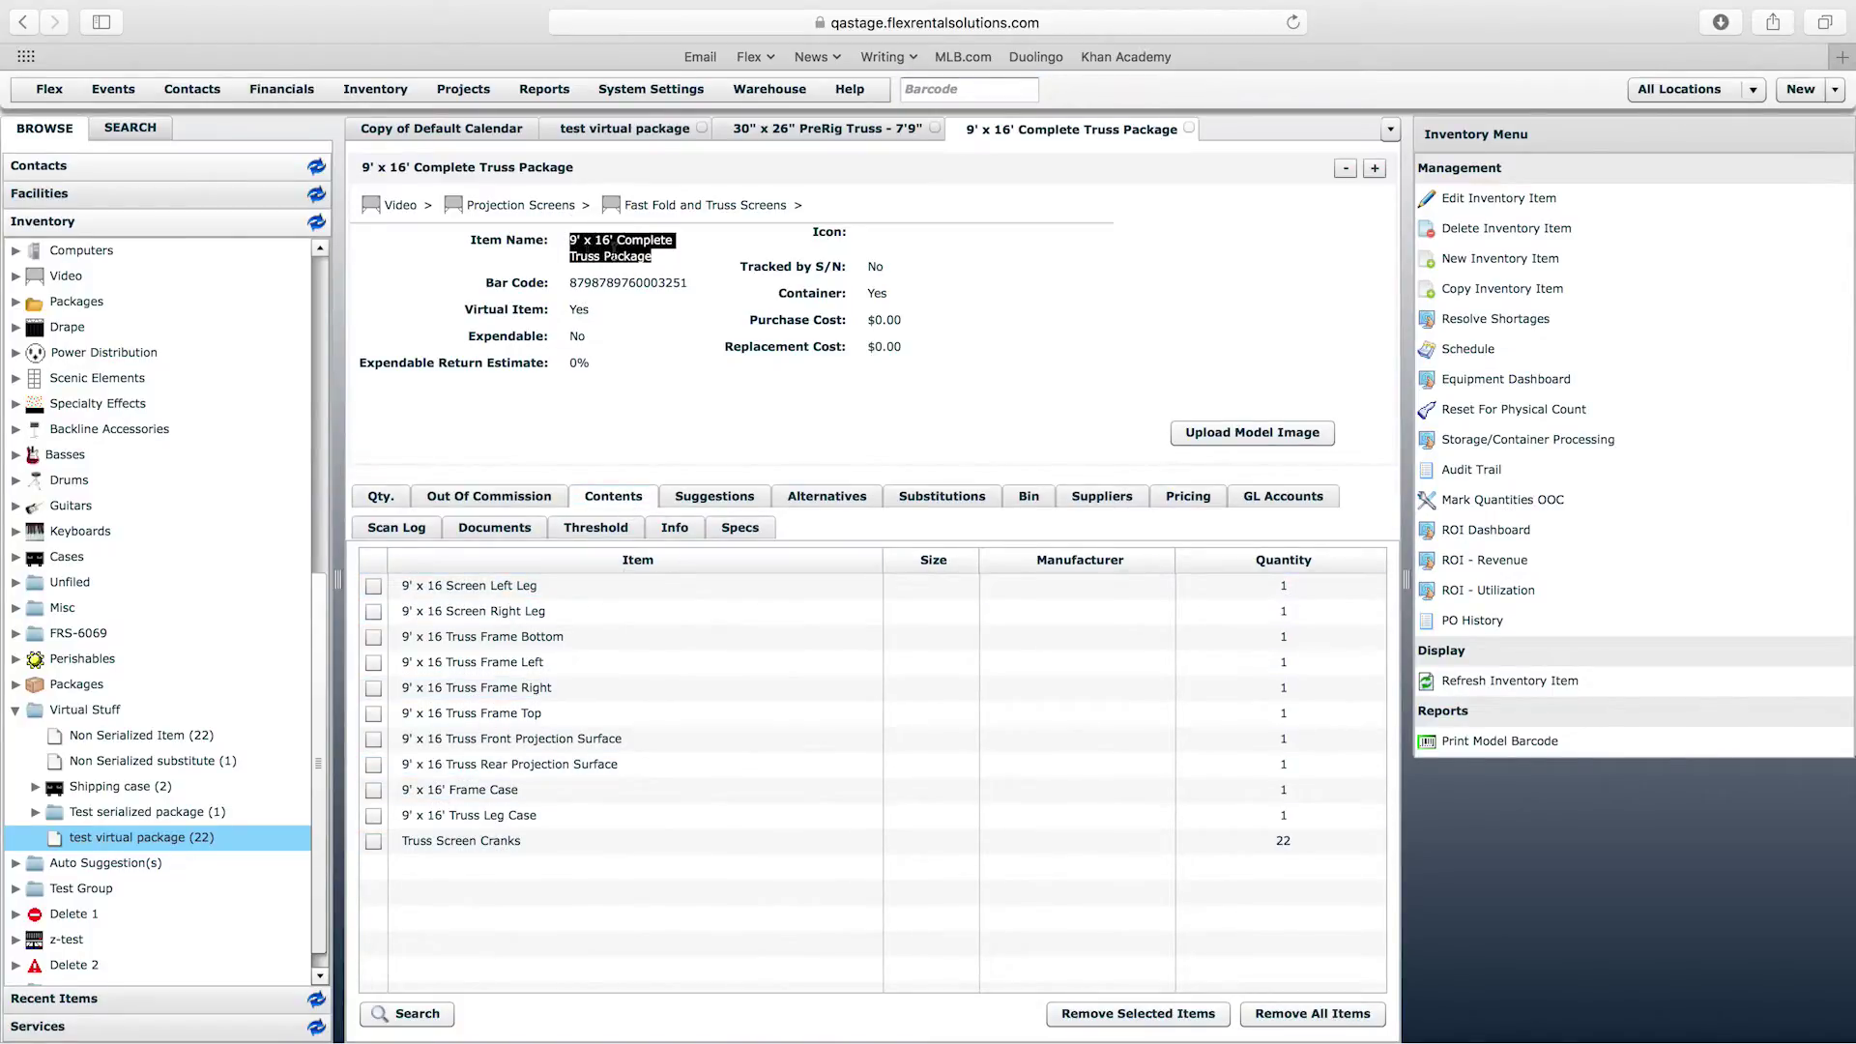
pyautogui.click(693, 257)
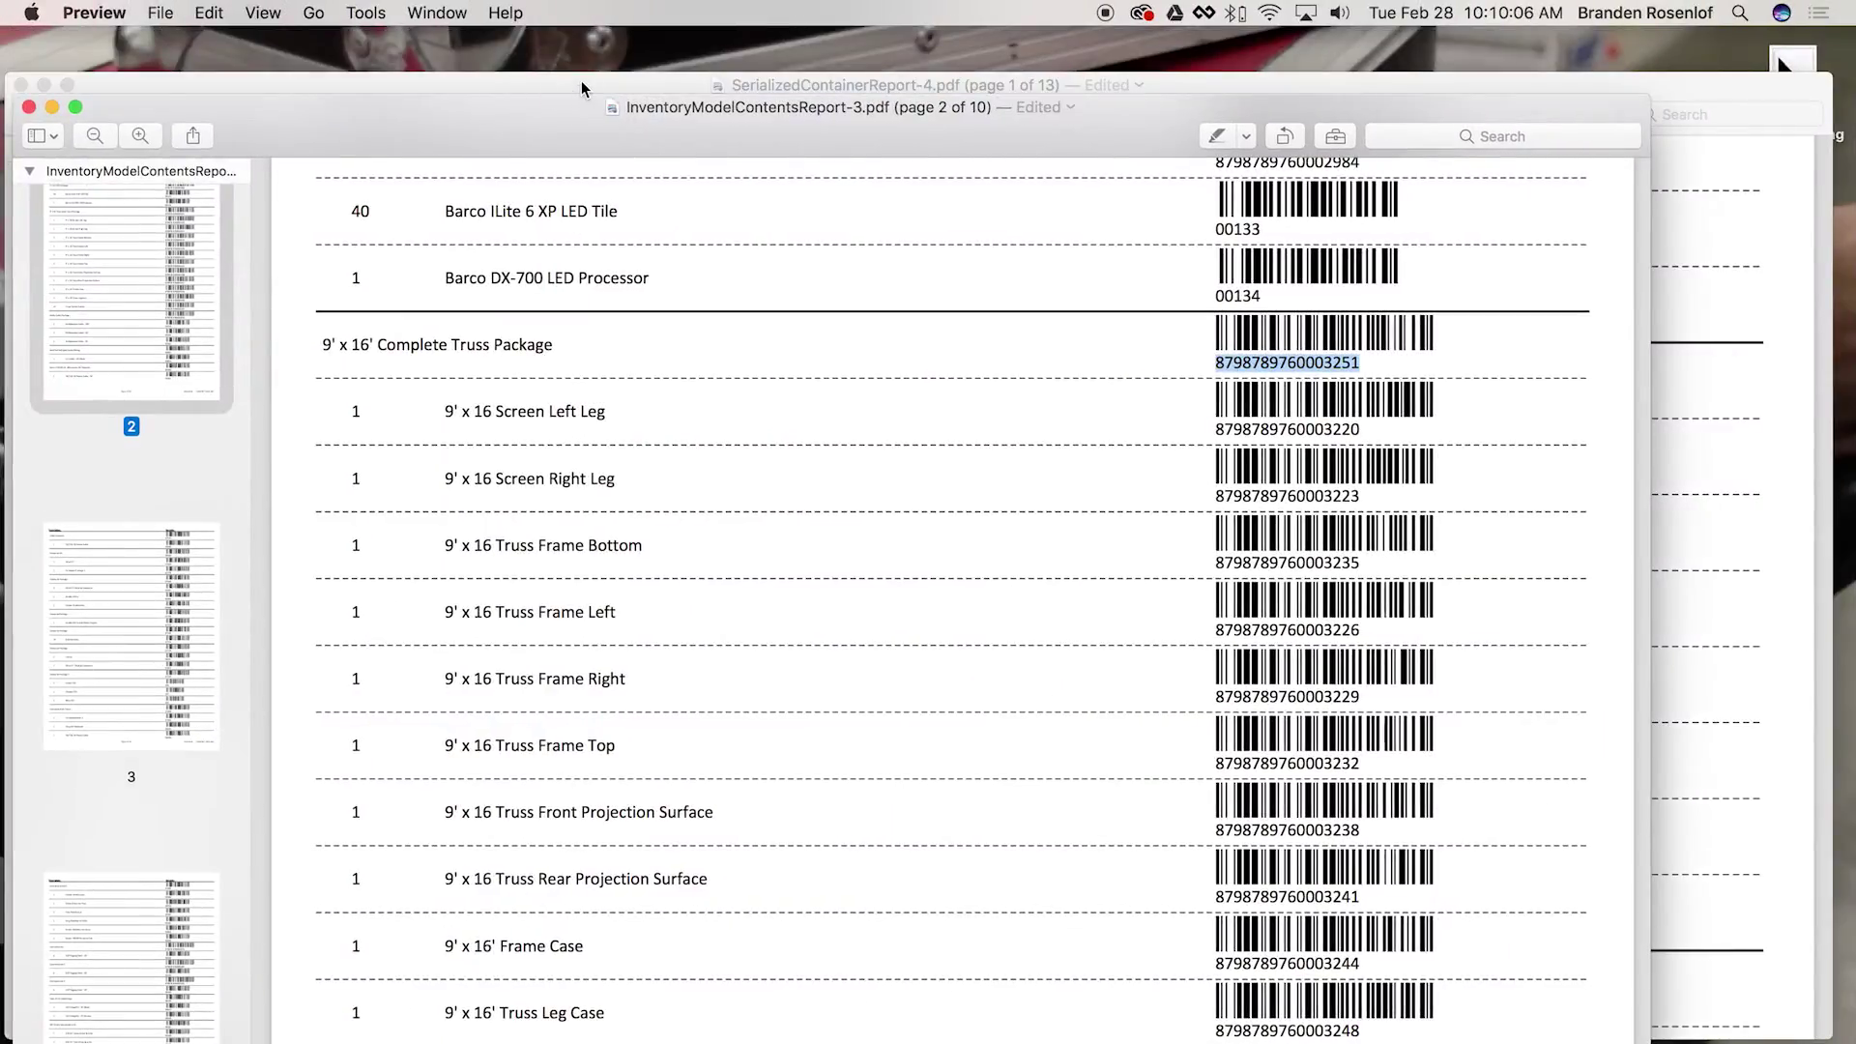
pyautogui.click(582, 79)
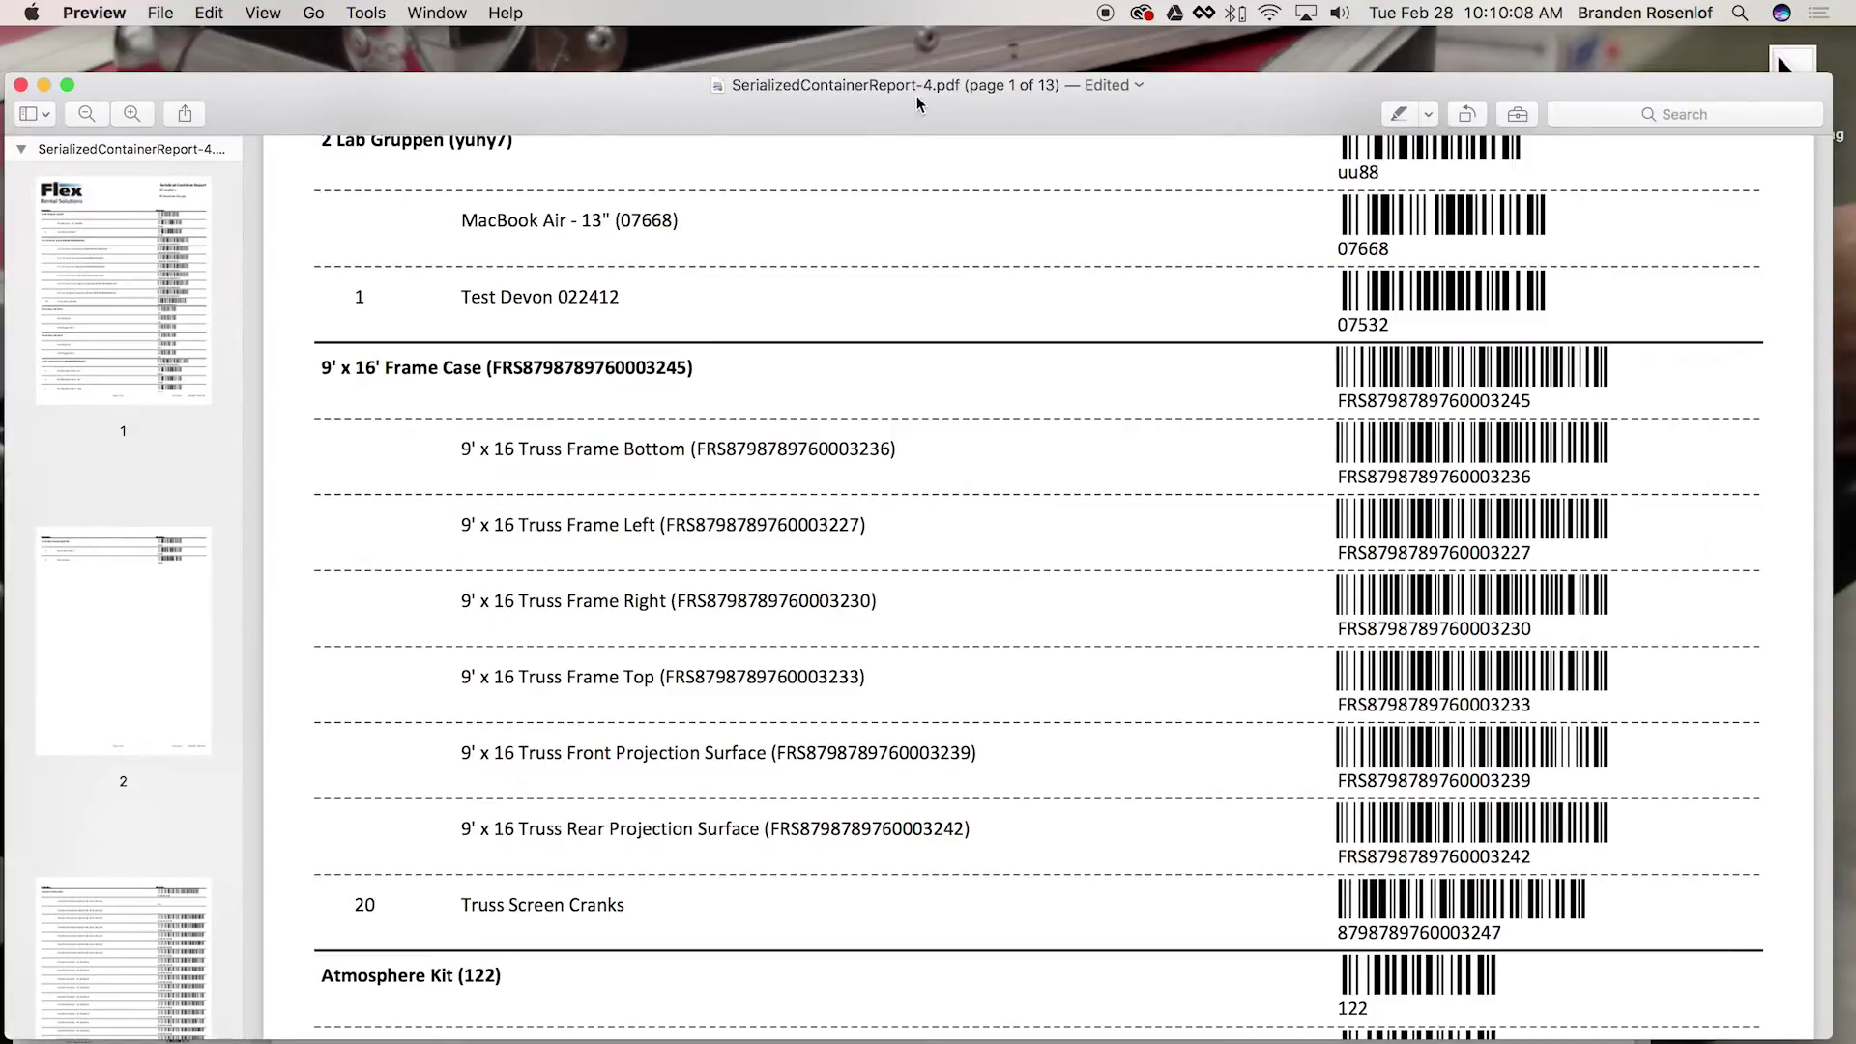
pyautogui.scroll(-1, 322, 375)
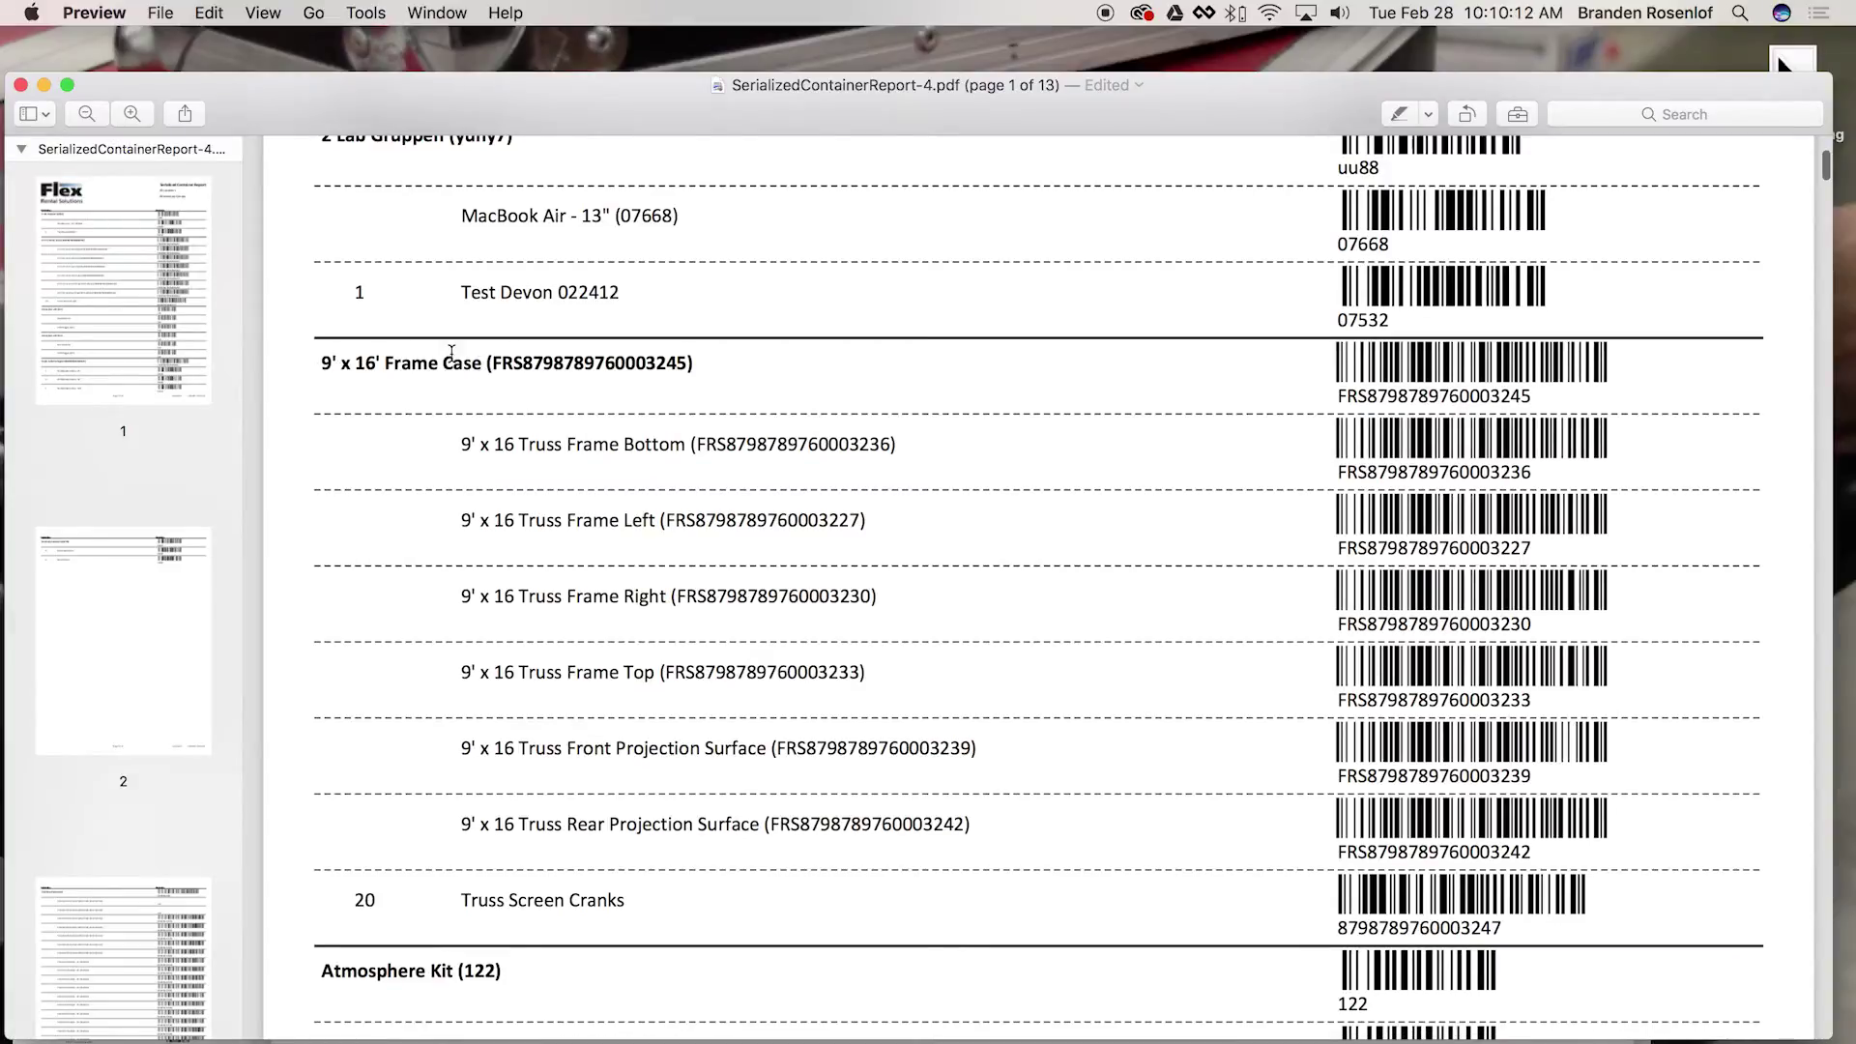
pyautogui.moveTo(1339, 397); pyautogui.dragTo(1550, 397)
pyautogui.press('super+c')
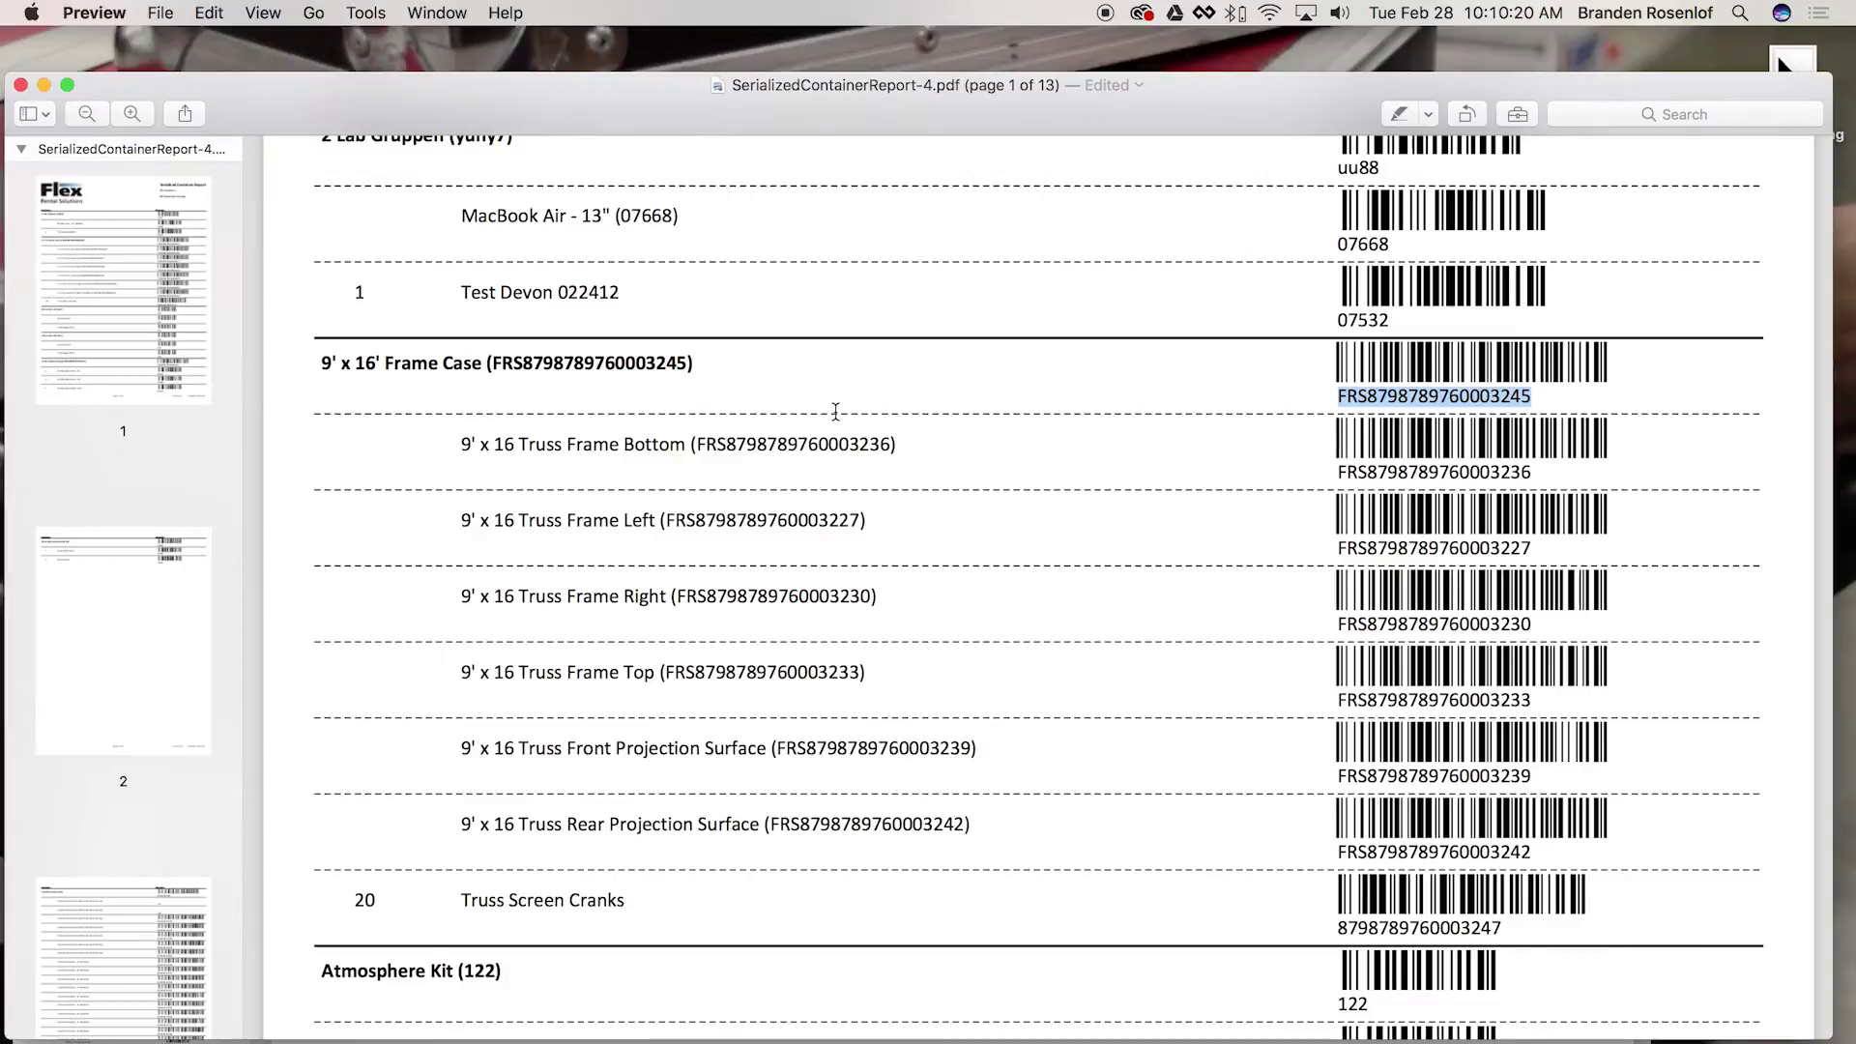
pyautogui.hotkey('ctrl', 'Right')
pyautogui.click(463, 128)
pyautogui.click(951, 88)
pyautogui.press('super+v')
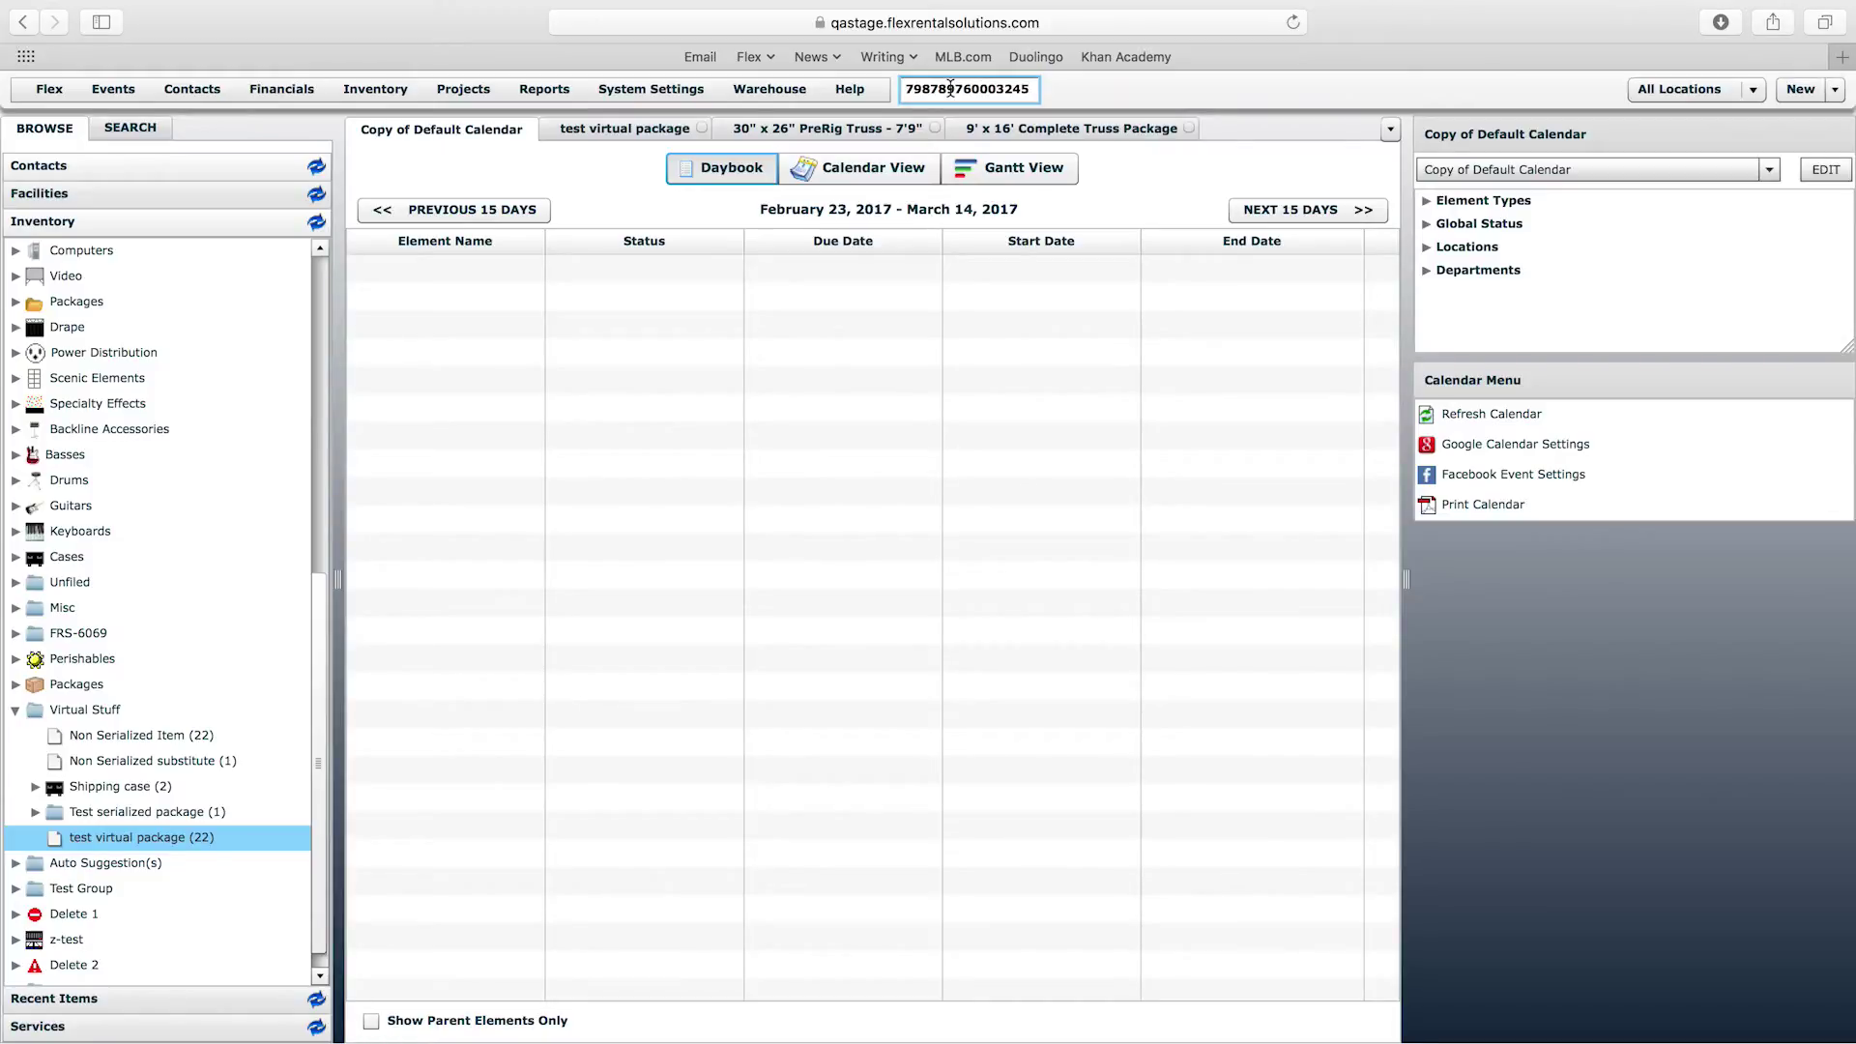
pyautogui.press('Return')
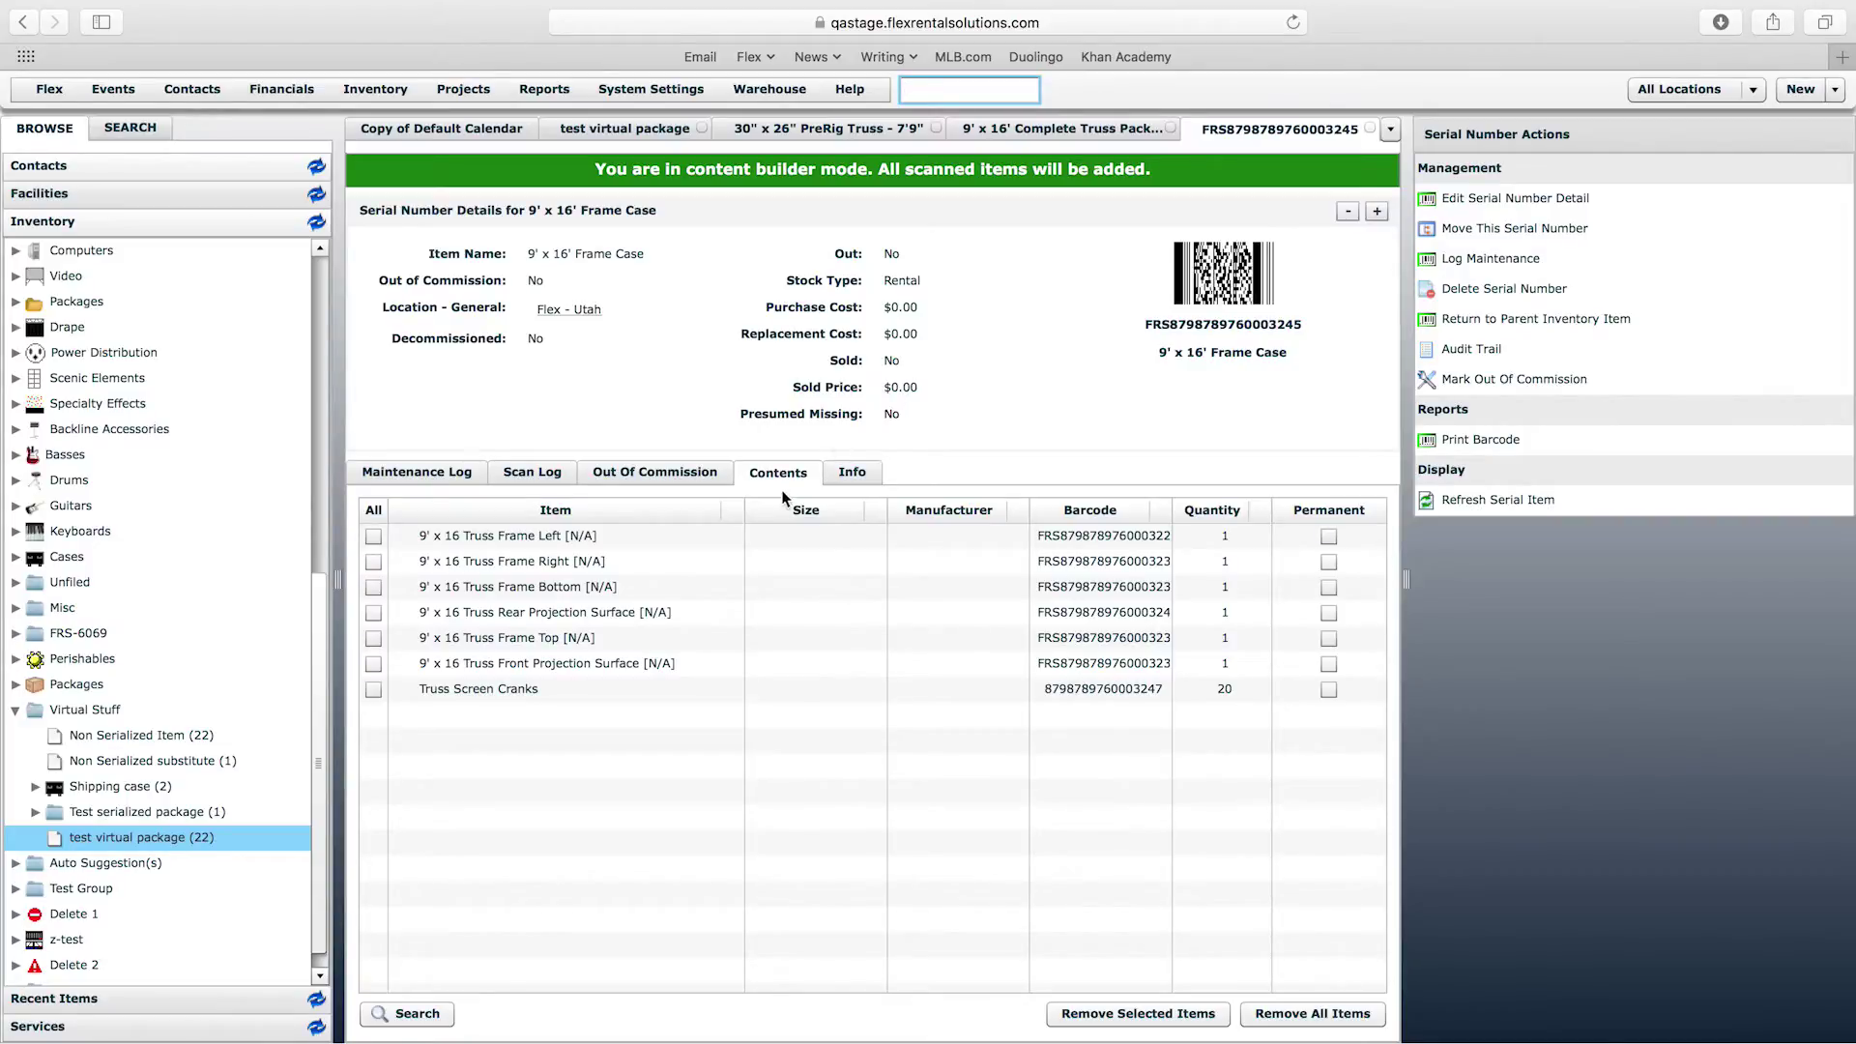
# Check the frame case's barcode and contained serialized items, and return to the Serialized Container Report in Preview
pyautogui.doubleClick(1223, 325)
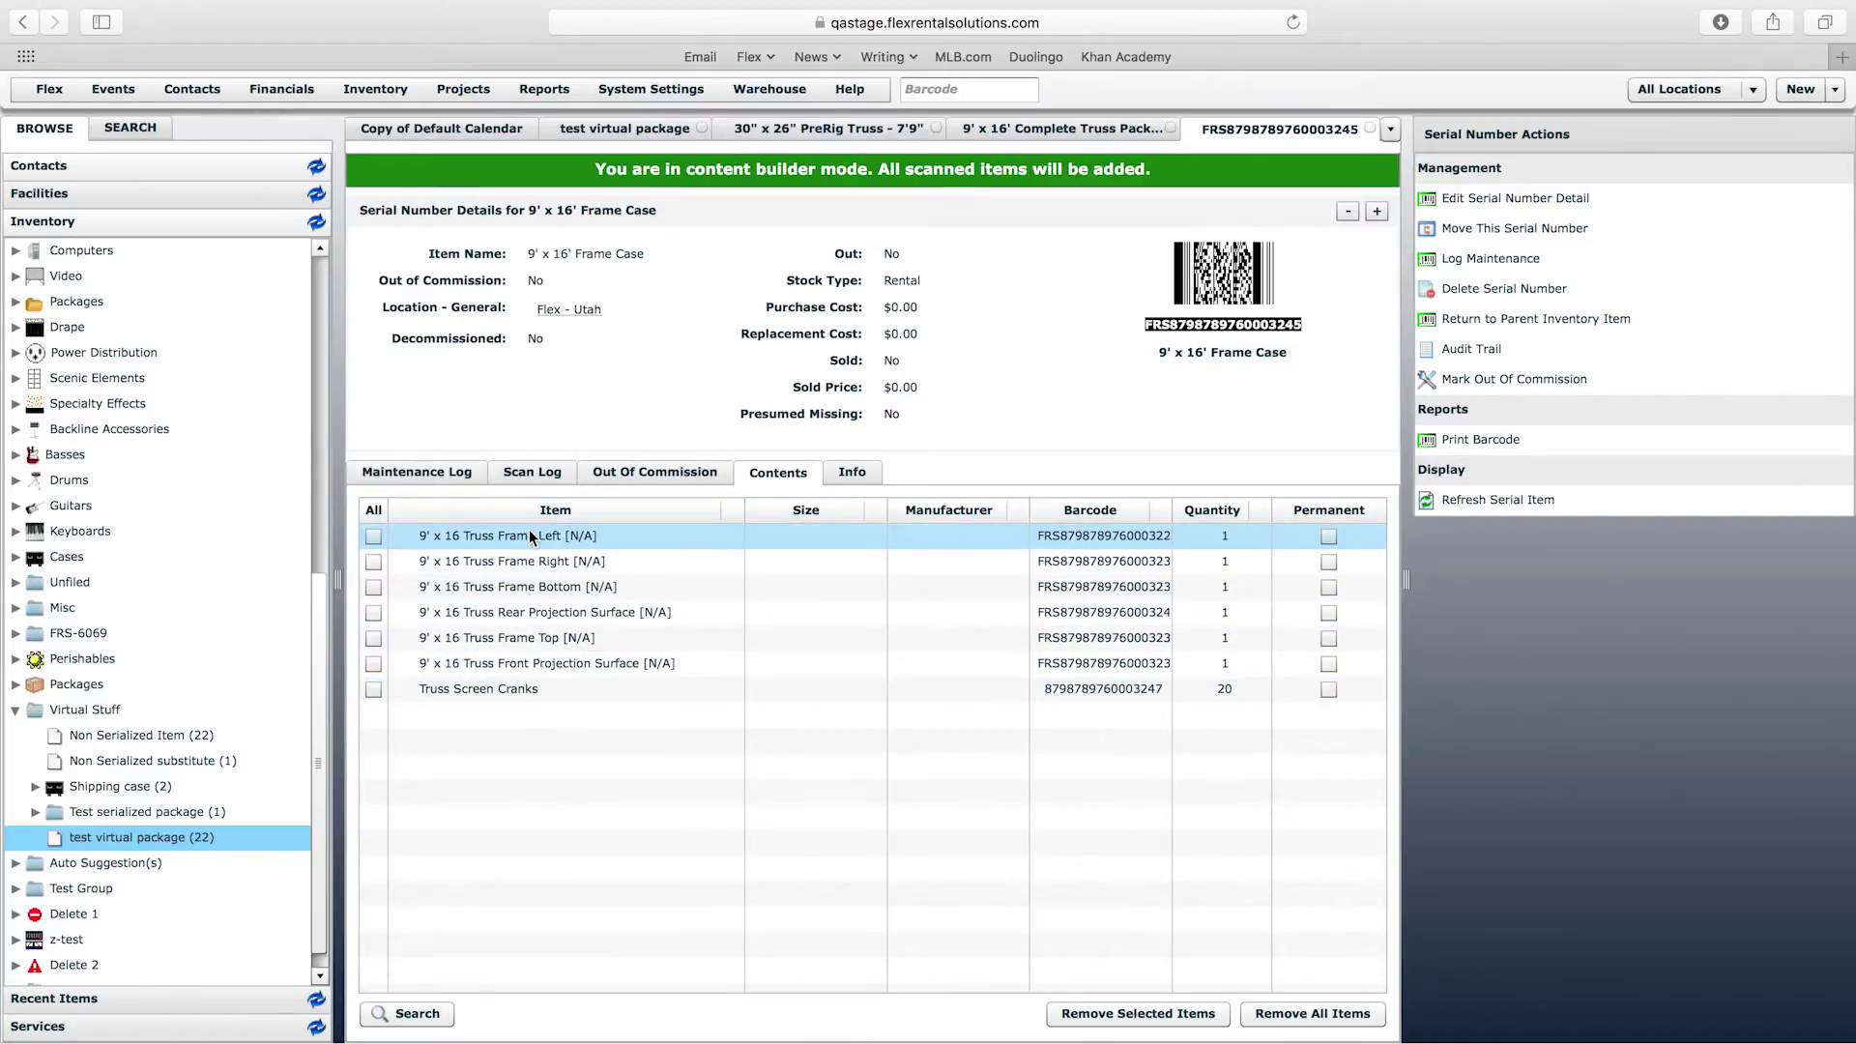
pyautogui.click(1002, 300)
pyautogui.hotkey('ctrl', 'Left')
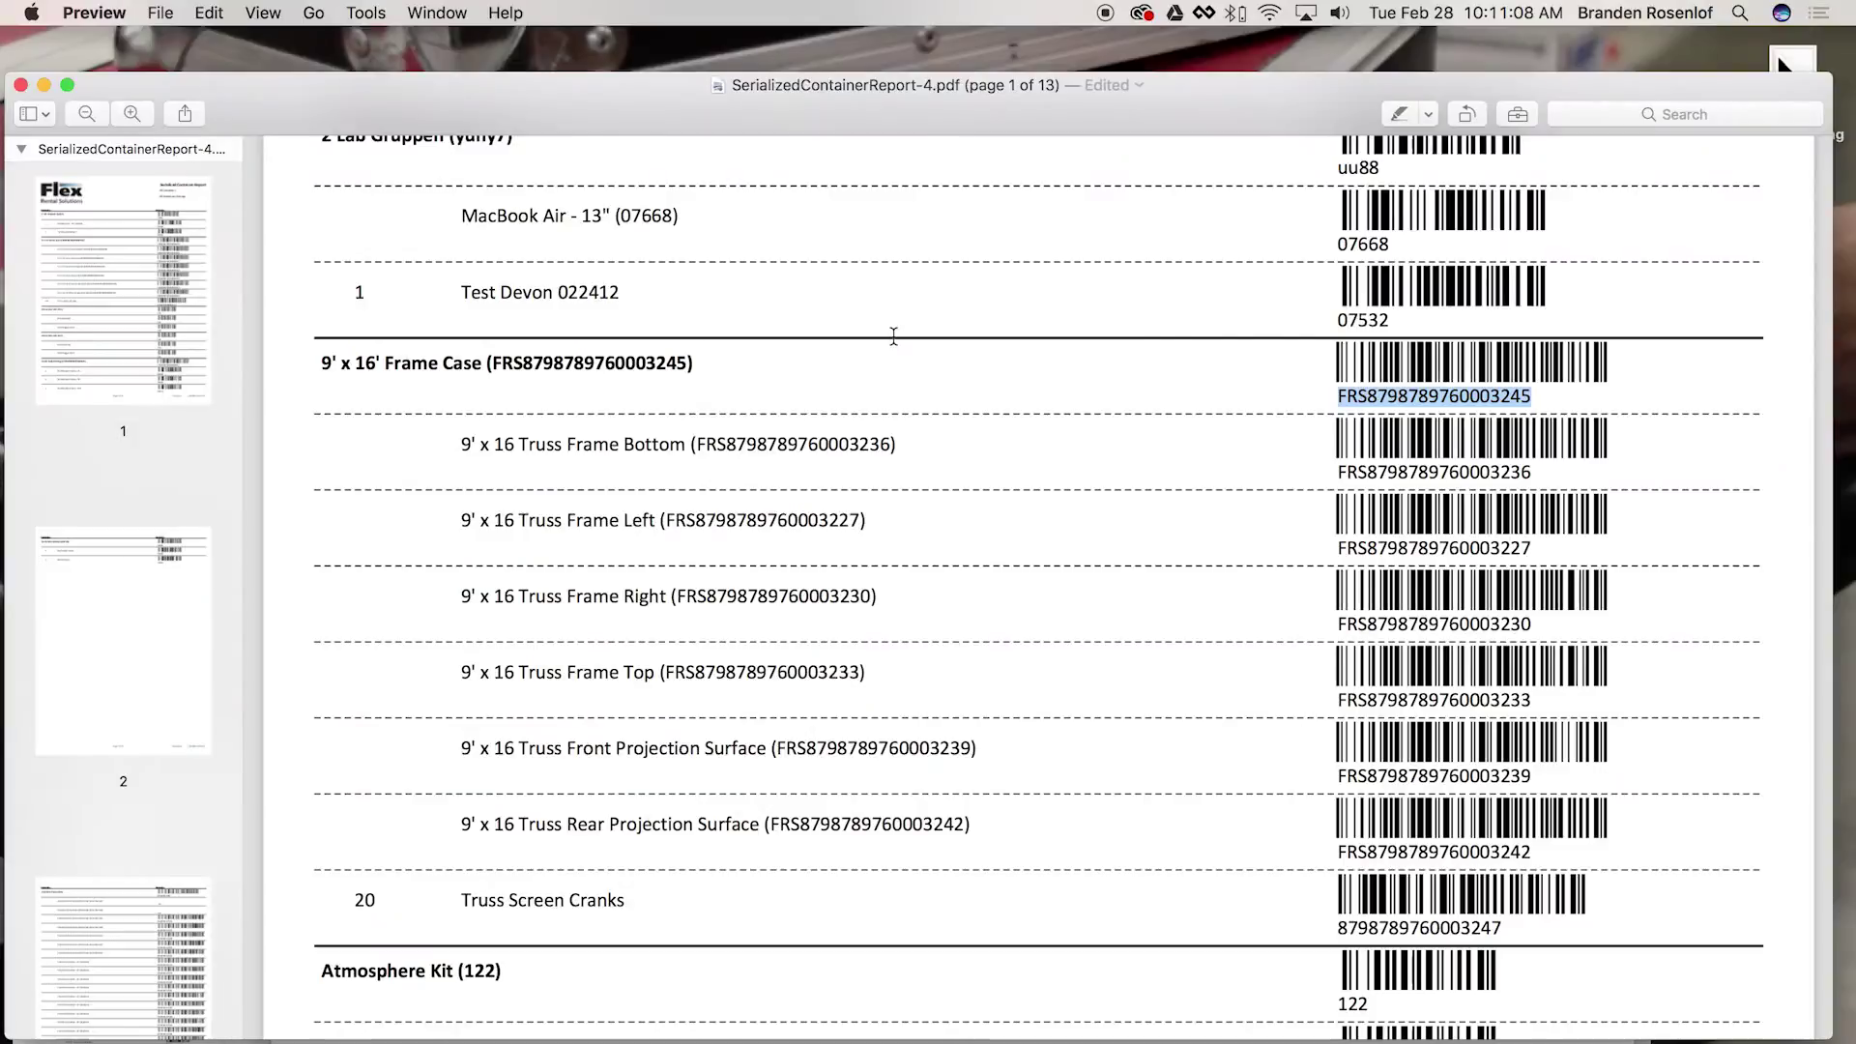
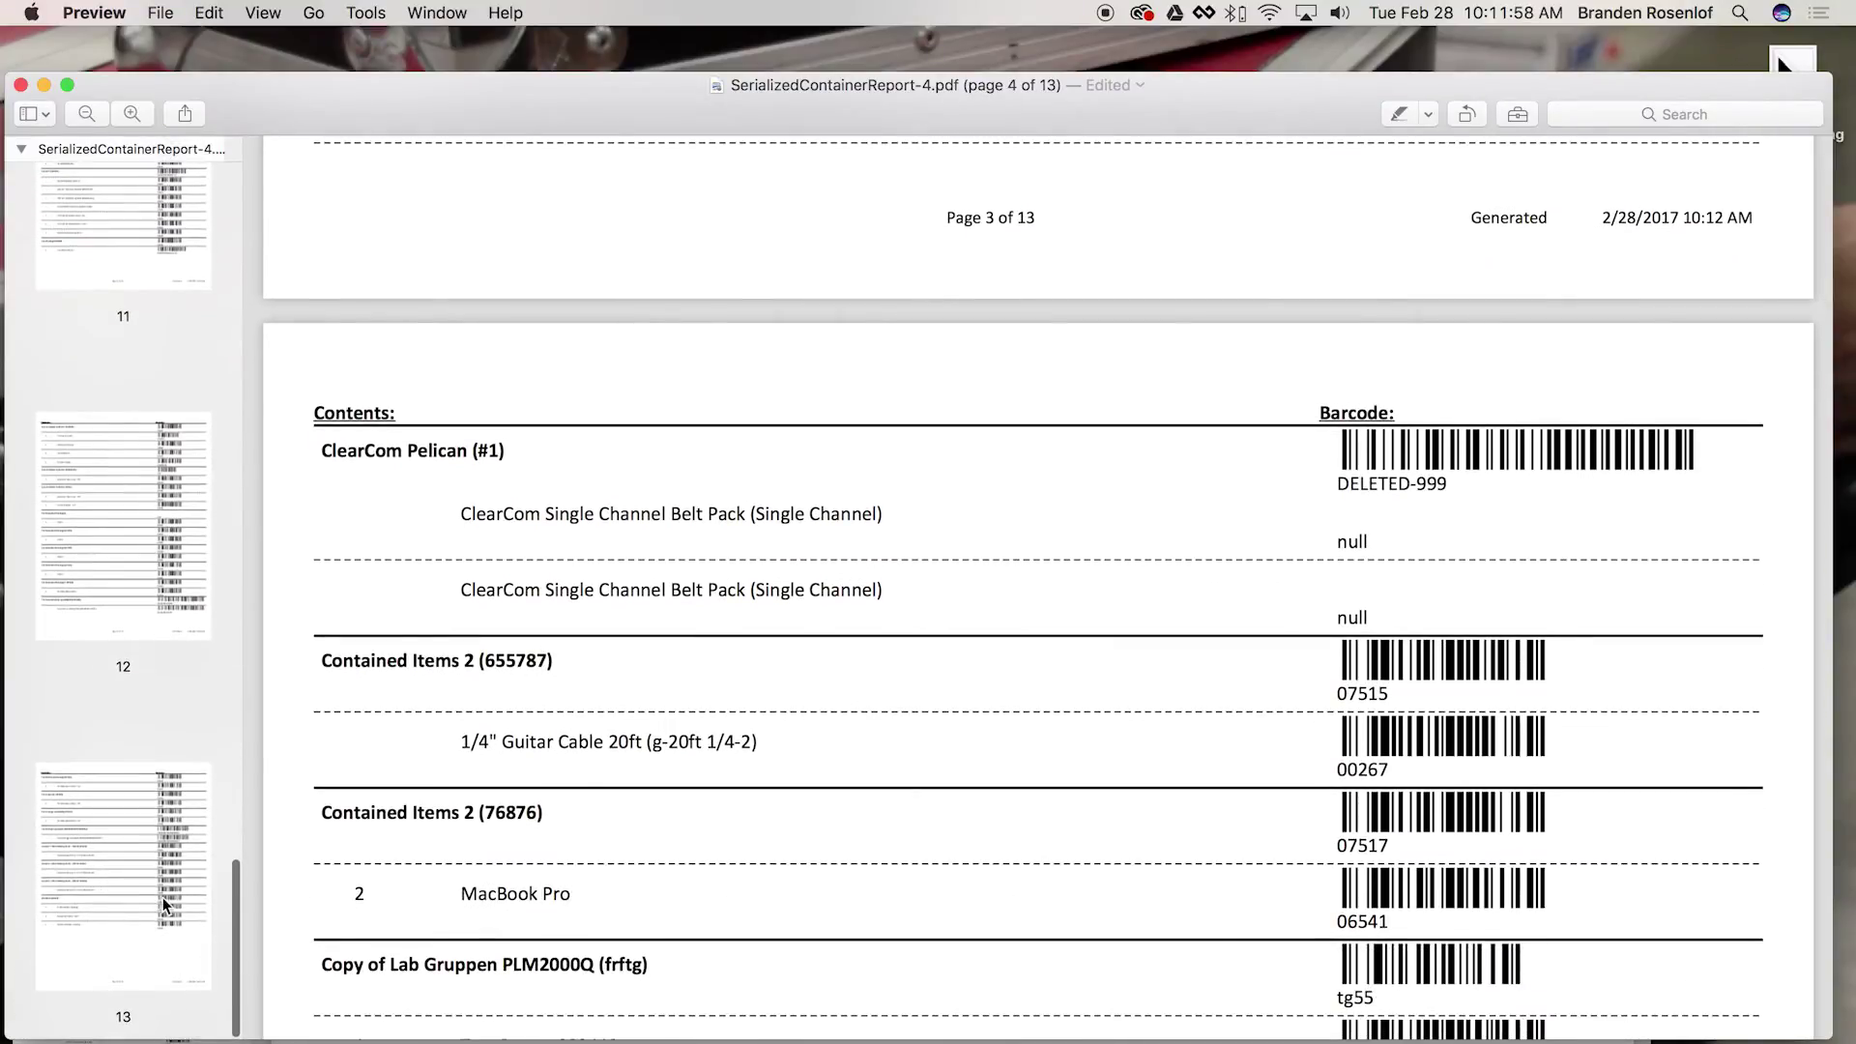
# Go to page 13 of the Serialized Container Report and read back through its last pages to page 11
pyautogui.click(162, 901)
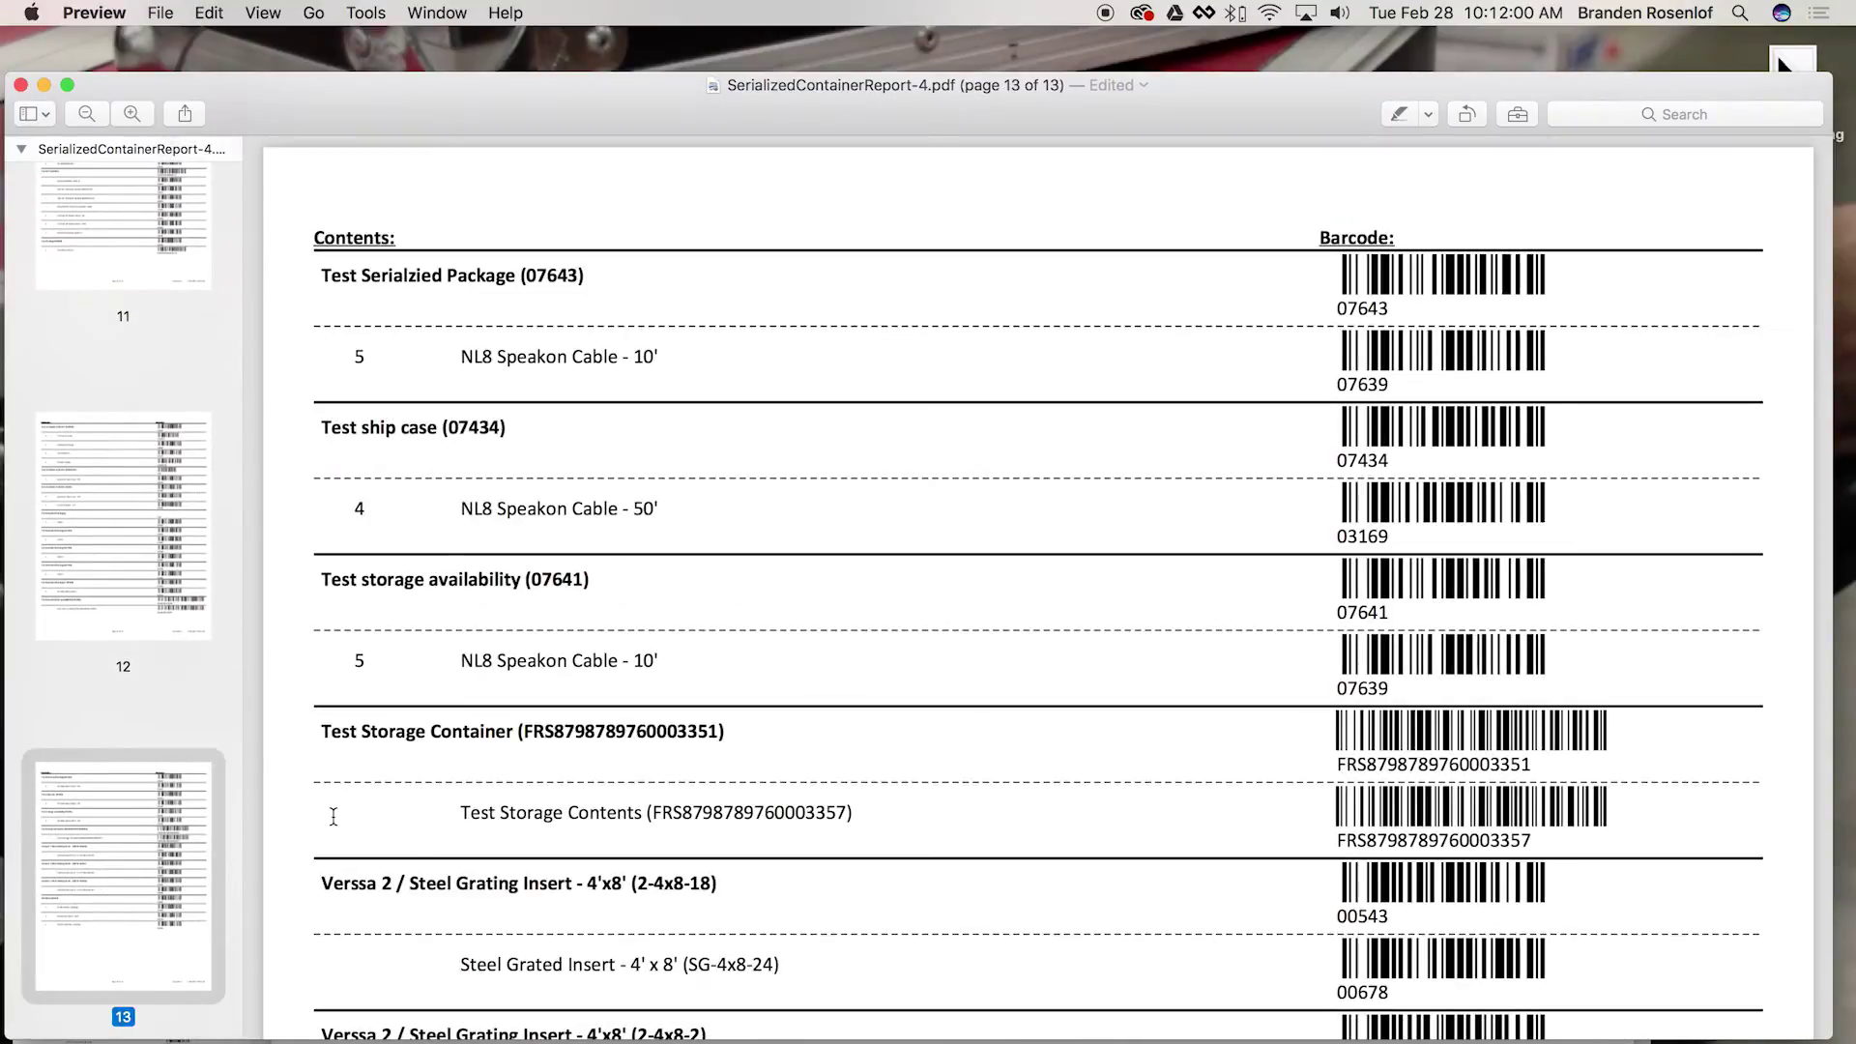
pyautogui.scroll(6, 482, 751)
pyautogui.scroll(15, 483, 752)
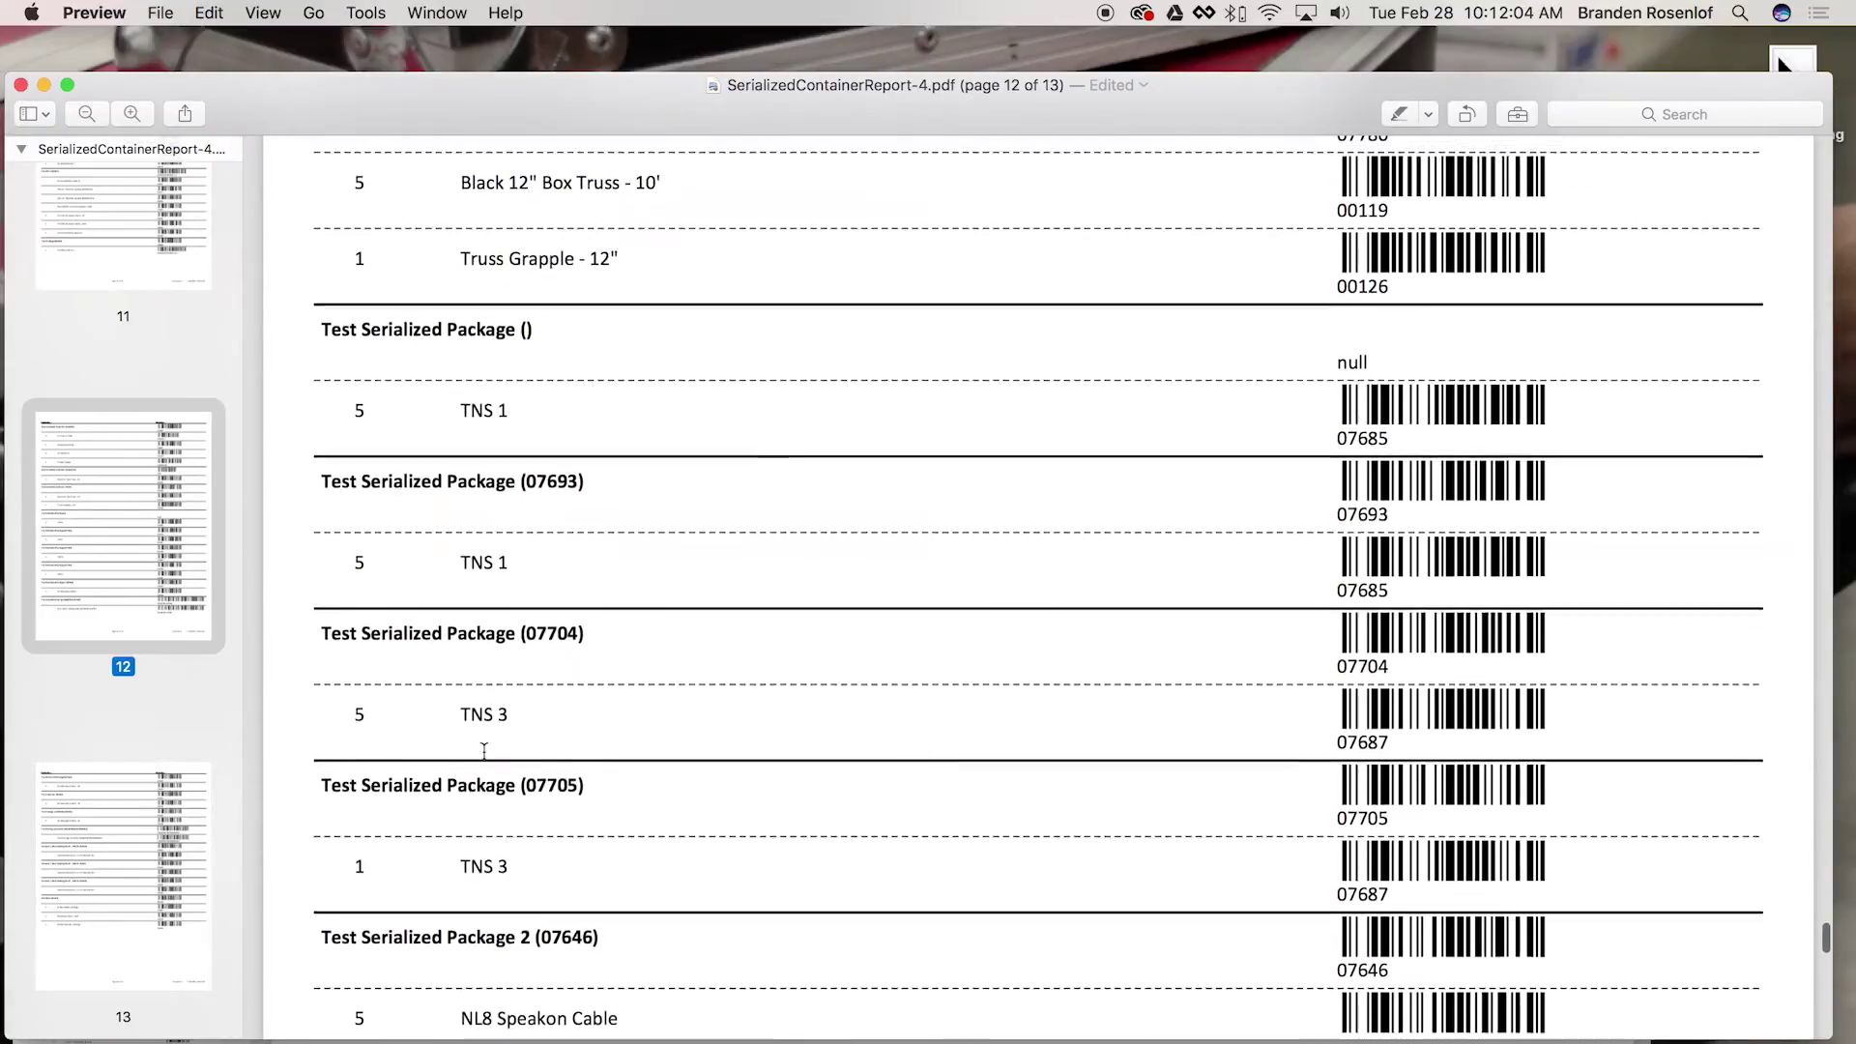
pyautogui.scroll(15, 485, 752)
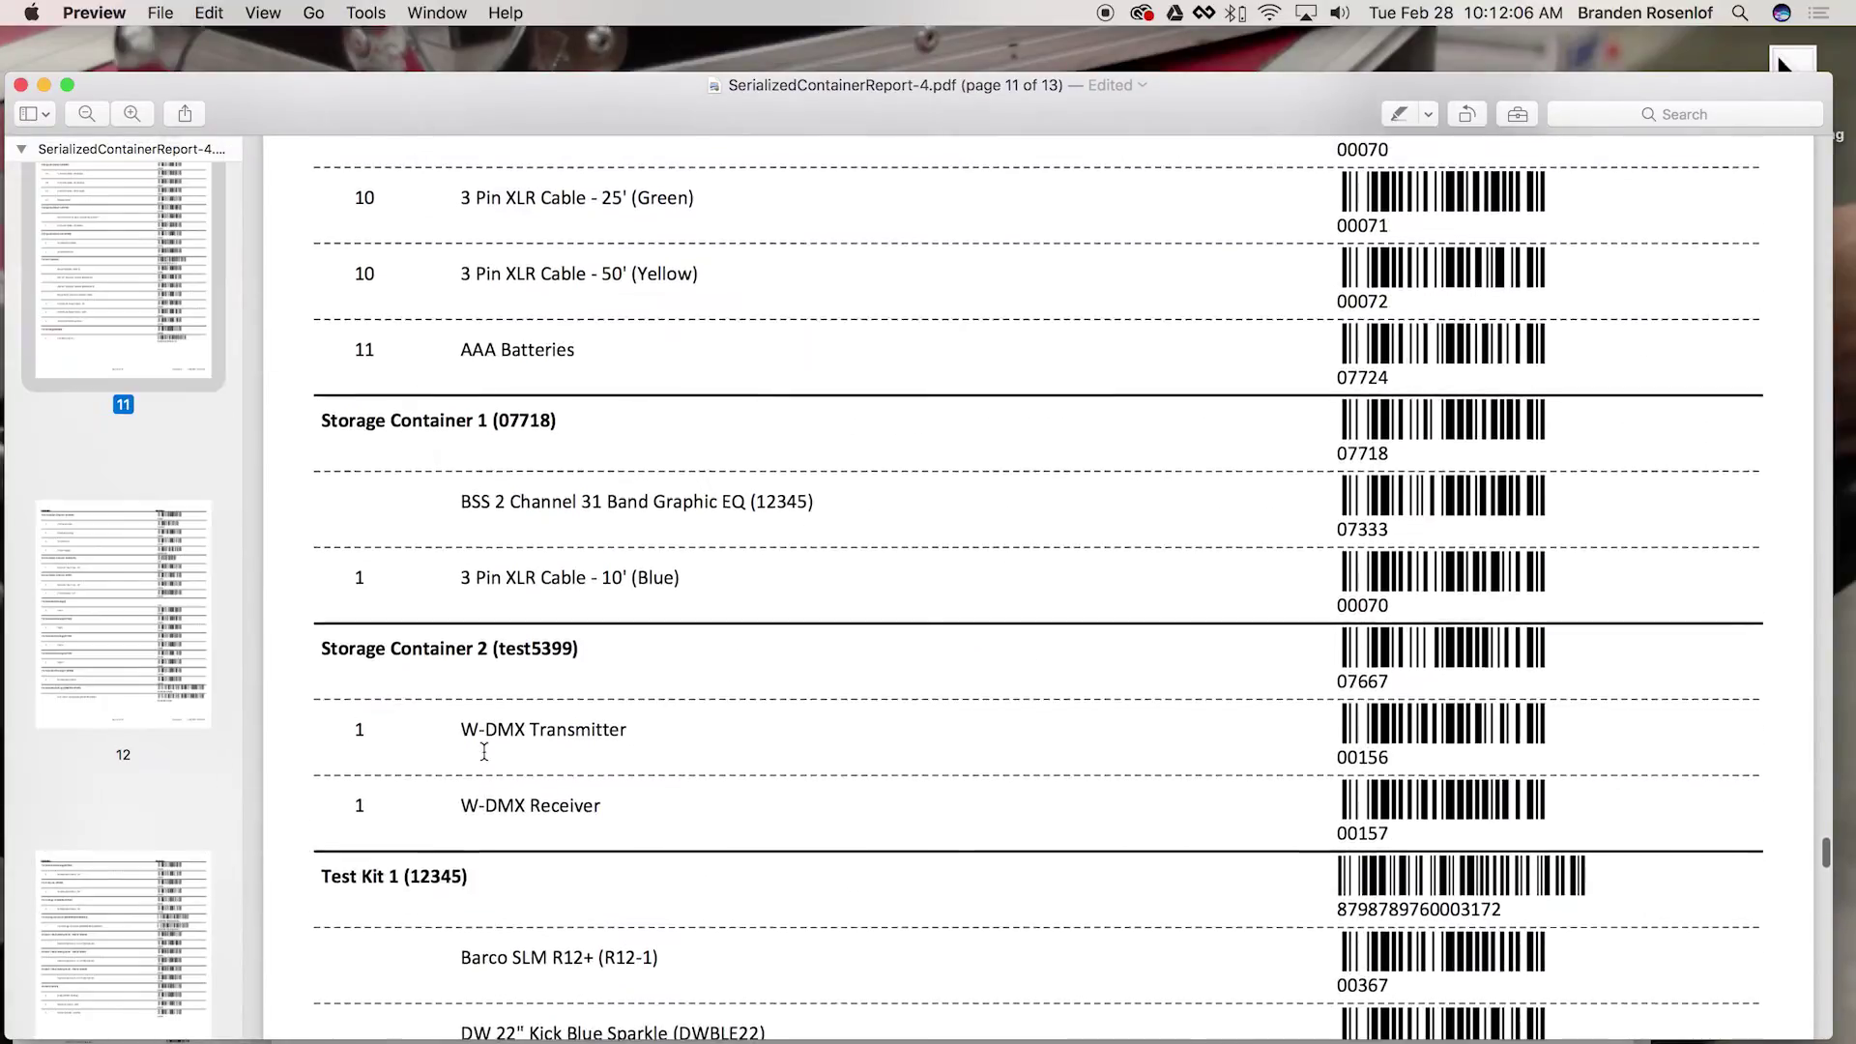
pyautogui.scroll(4, 484, 751)
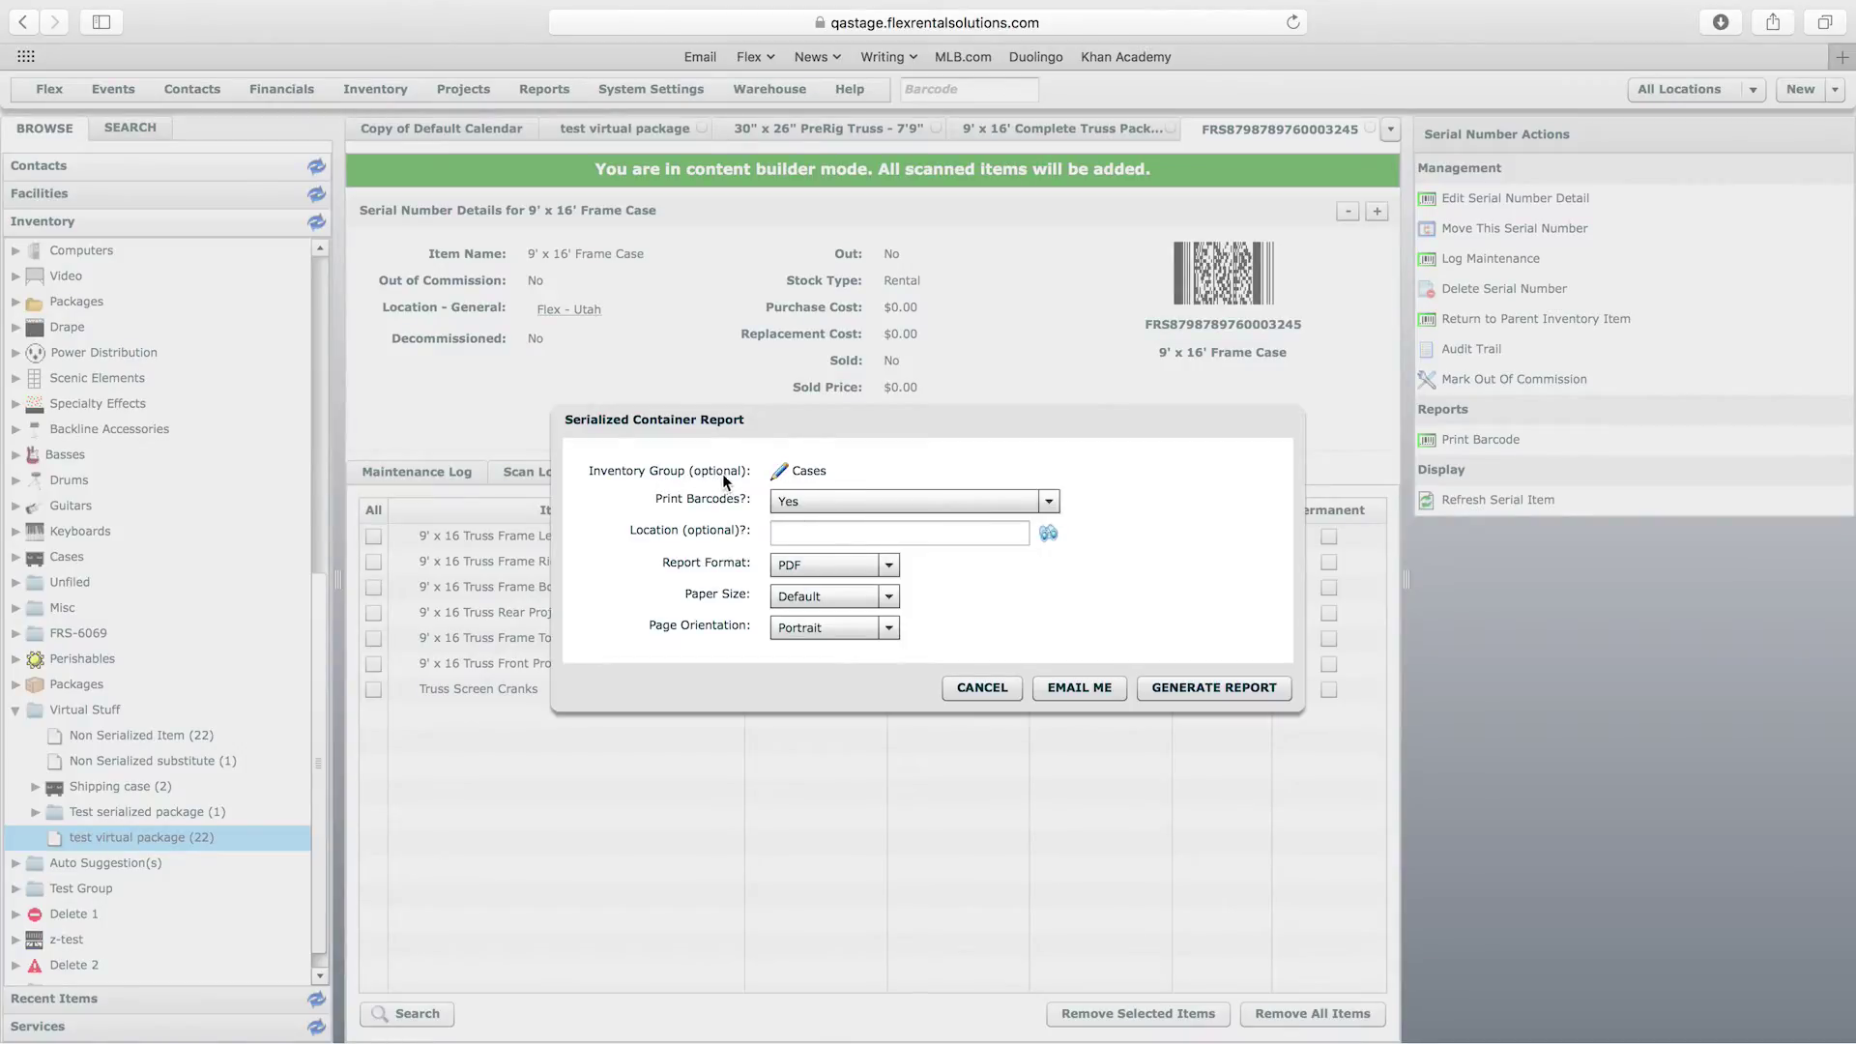
# Close the Serialized Container Report options in Flex and read back through pages 10 and 9 of the generated report in Preview
pyautogui.click(988, 687)
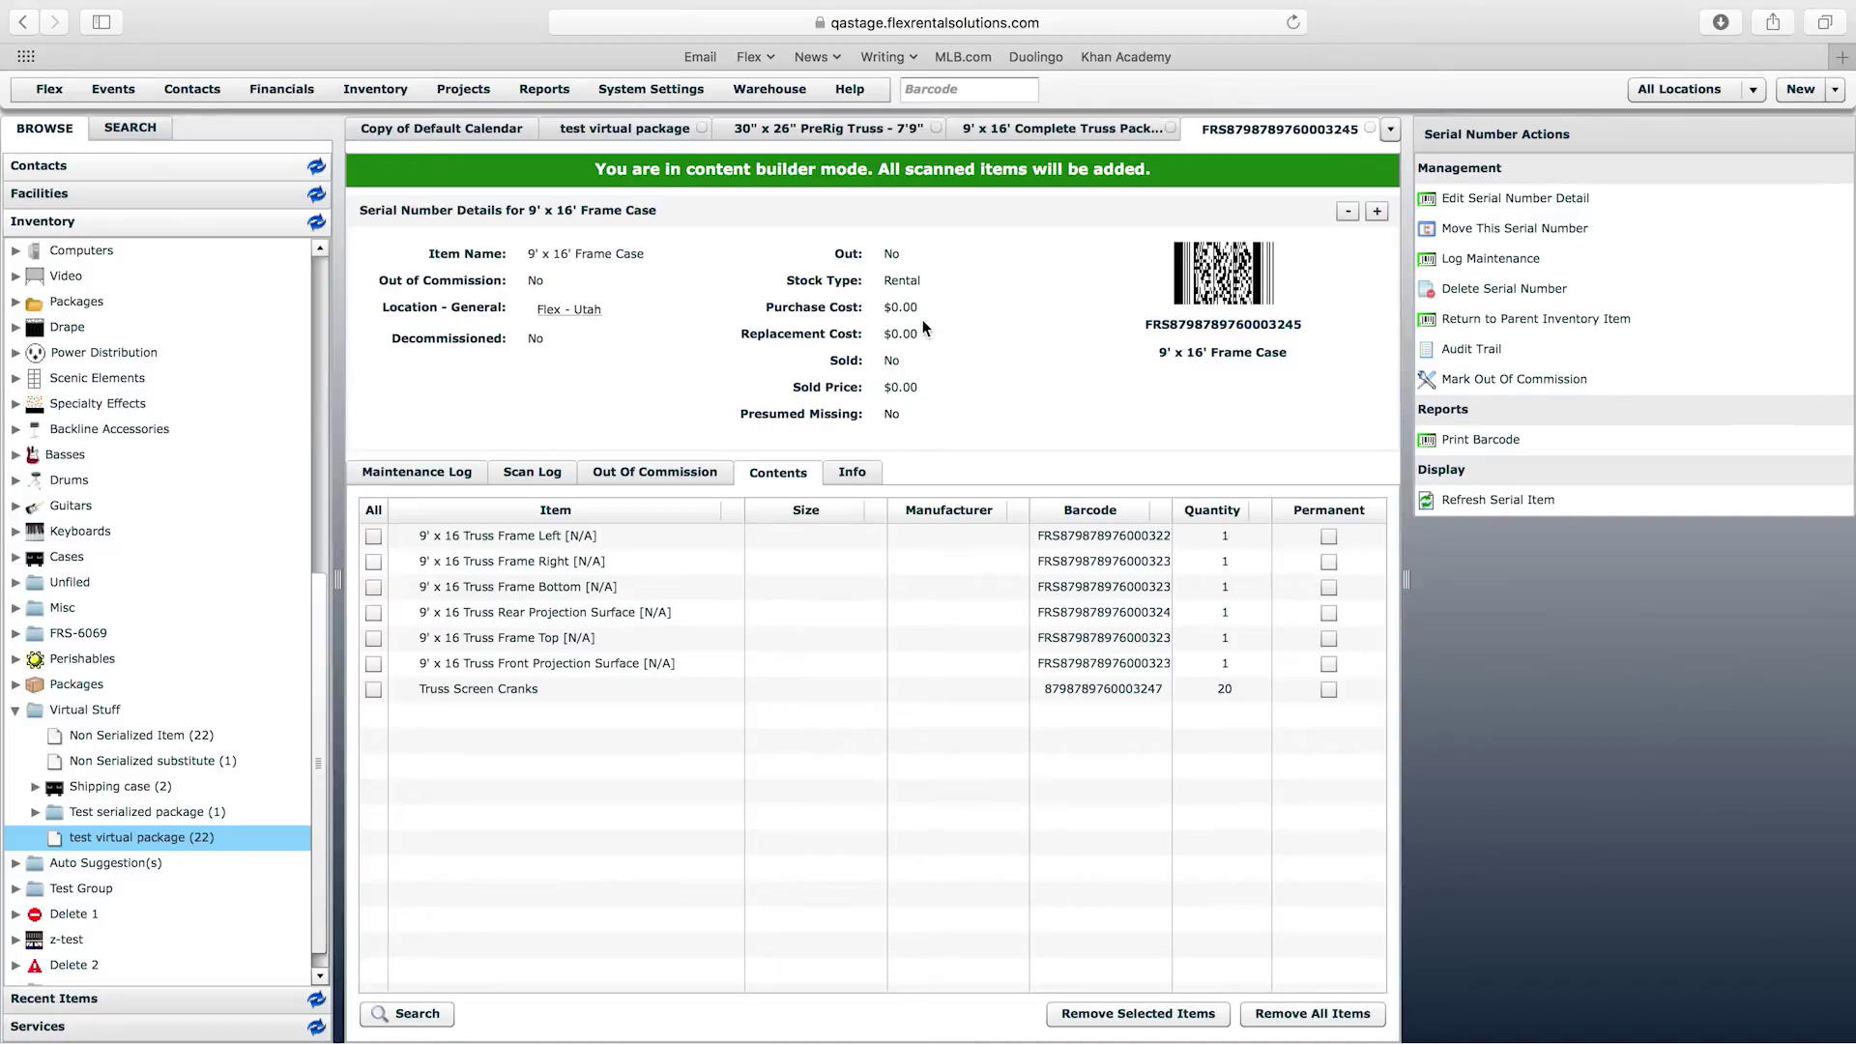
pyautogui.hotkey('ctrl', 'Left')
pyautogui.scroll(10, 1024, 350)
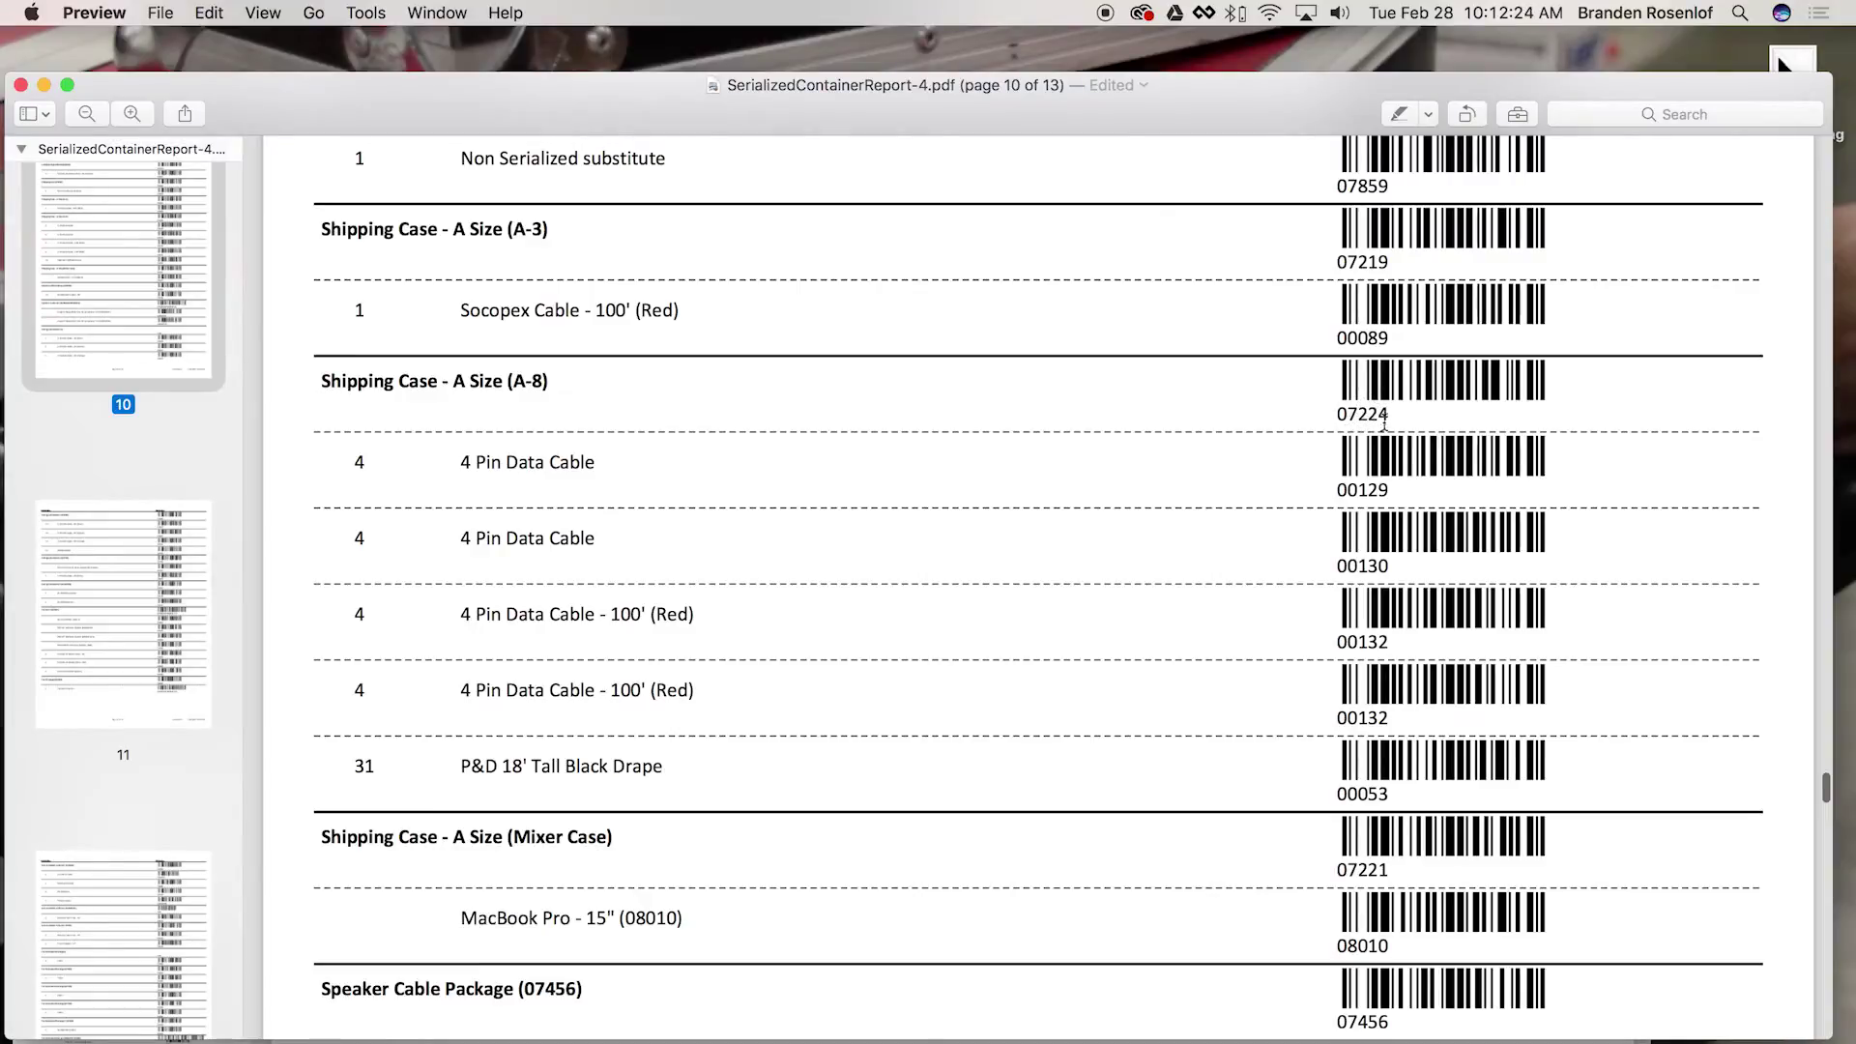
pyautogui.scroll(-5, 1402, 513)
pyautogui.scroll(10, 1407, 523)
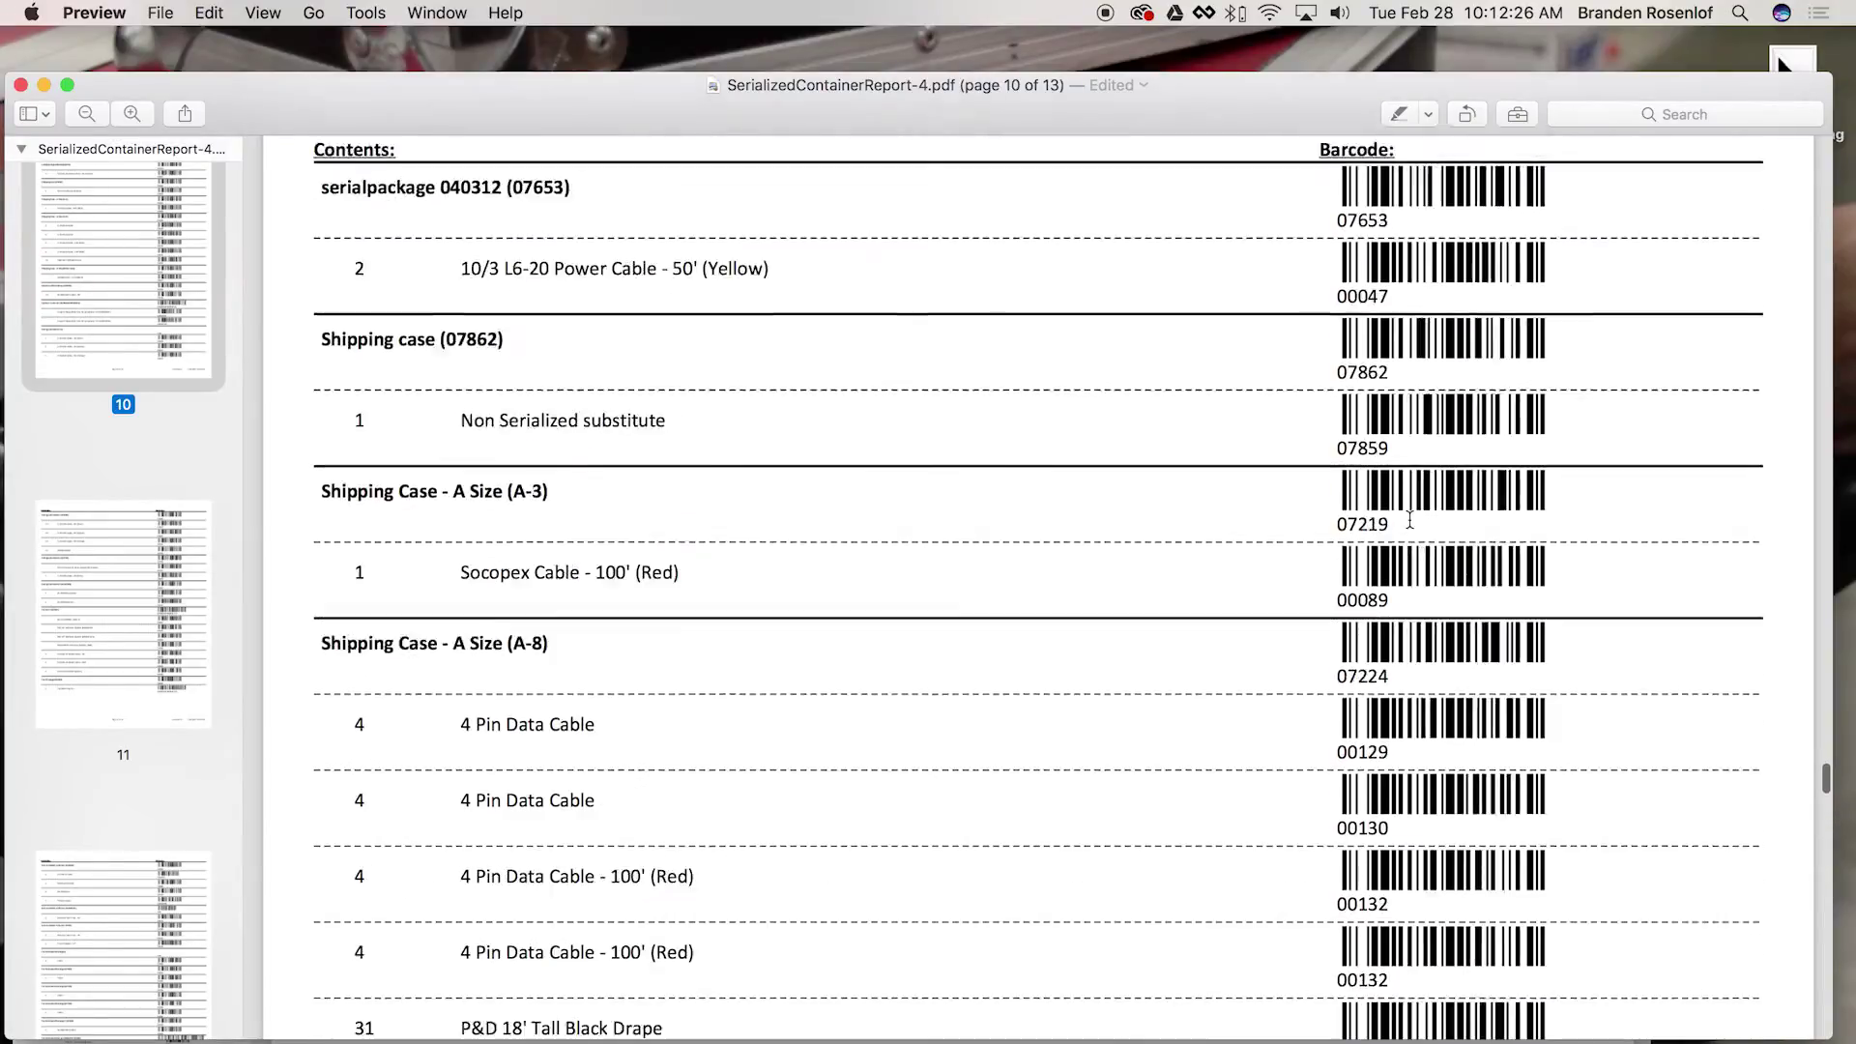
pyautogui.scroll(5, 1407, 523)
pyautogui.moveTo(1338, 383); pyautogui.dragTo(1511, 399)
pyautogui.click(1394, 384)
pyautogui.scroll(5, 1393, 387)
pyautogui.click(1362, 411)
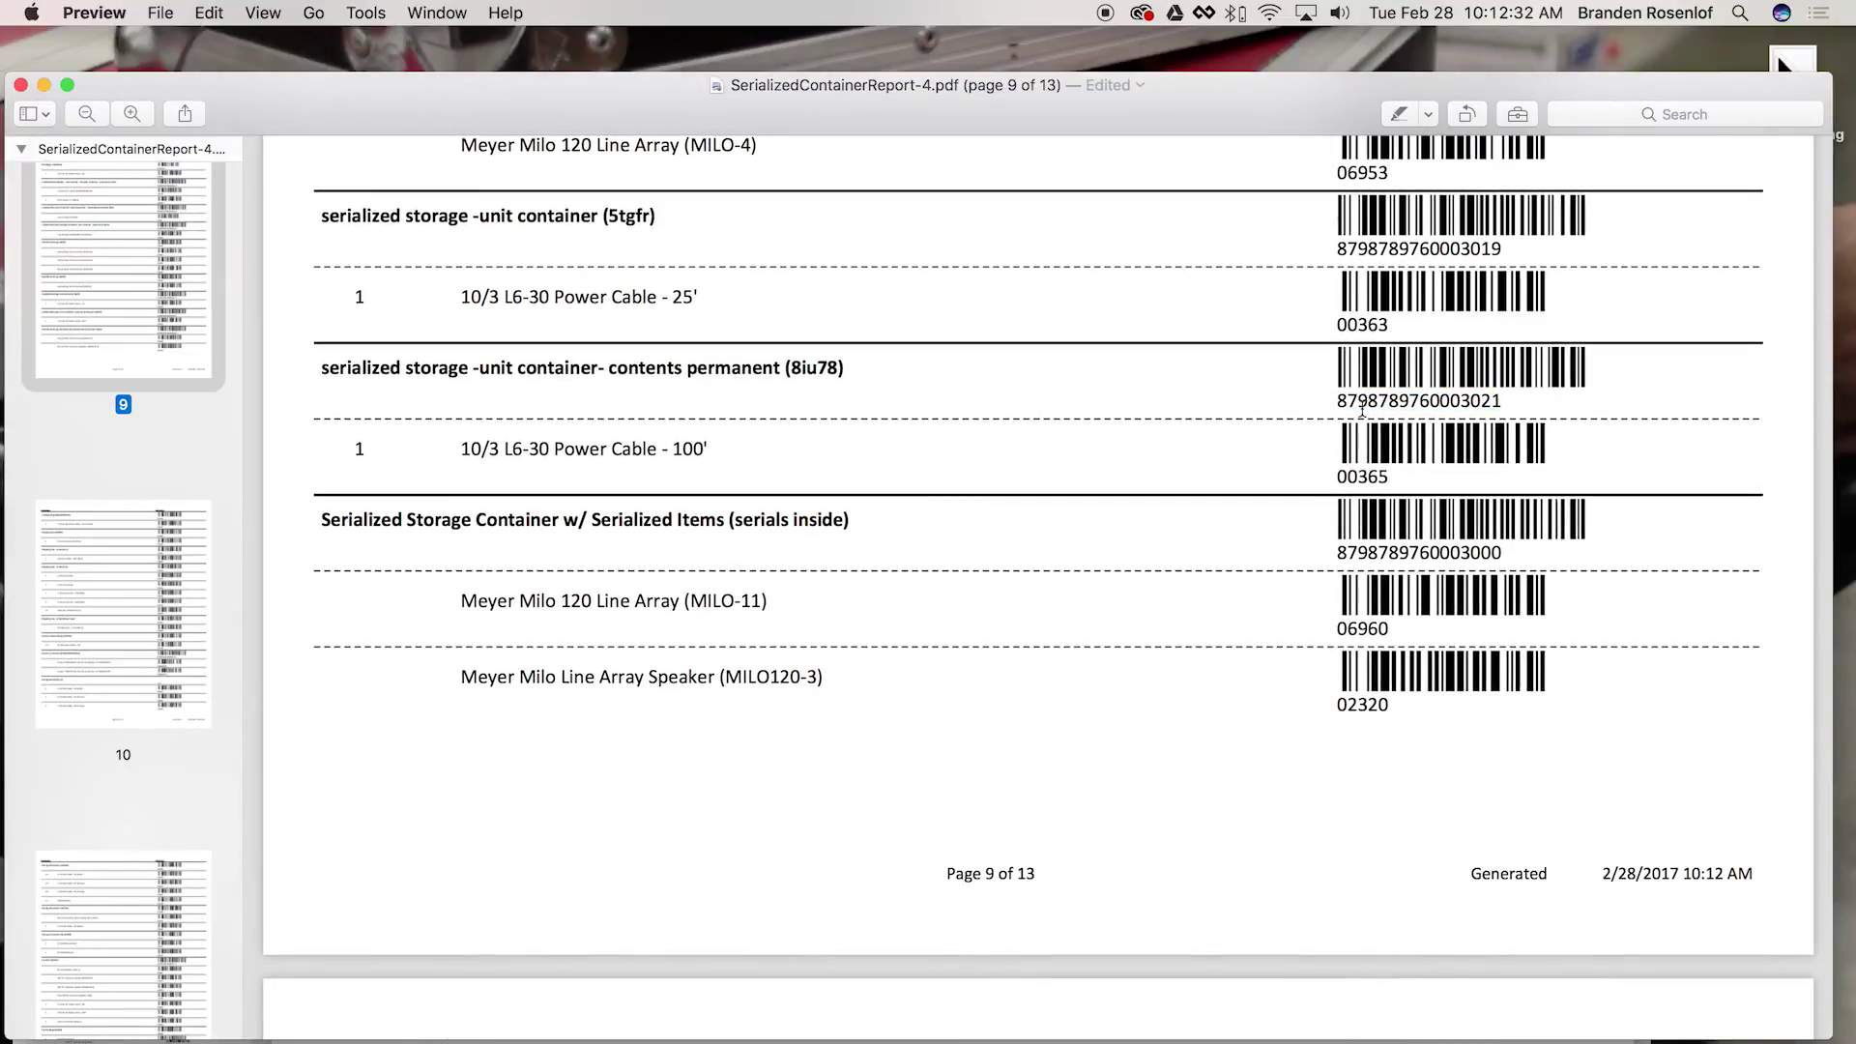
pyautogui.scroll(5, 1362, 411)
# Switch to Flex in the browser and generate the Inventory Model Report as a portrait US Letter PDF with barcodes printed
pyautogui.hotkey('ctrl', 'Right')
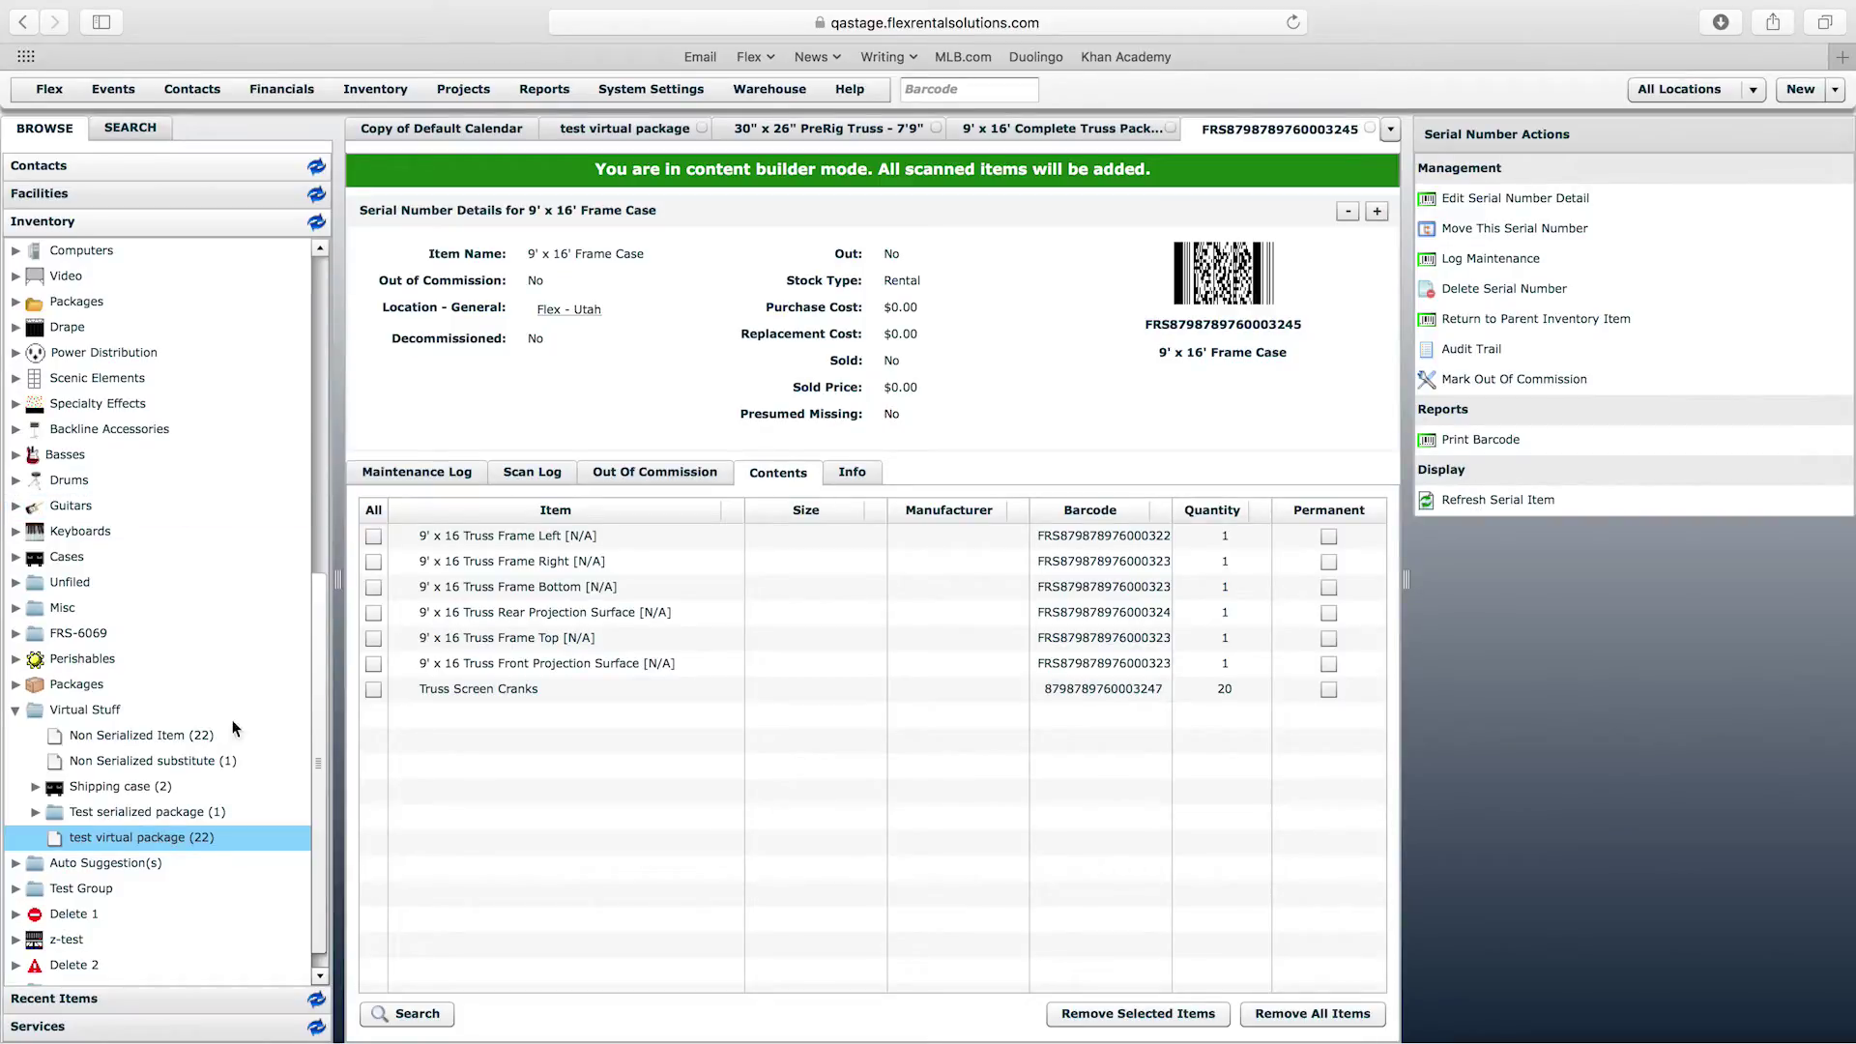
pyautogui.click(559, 92)
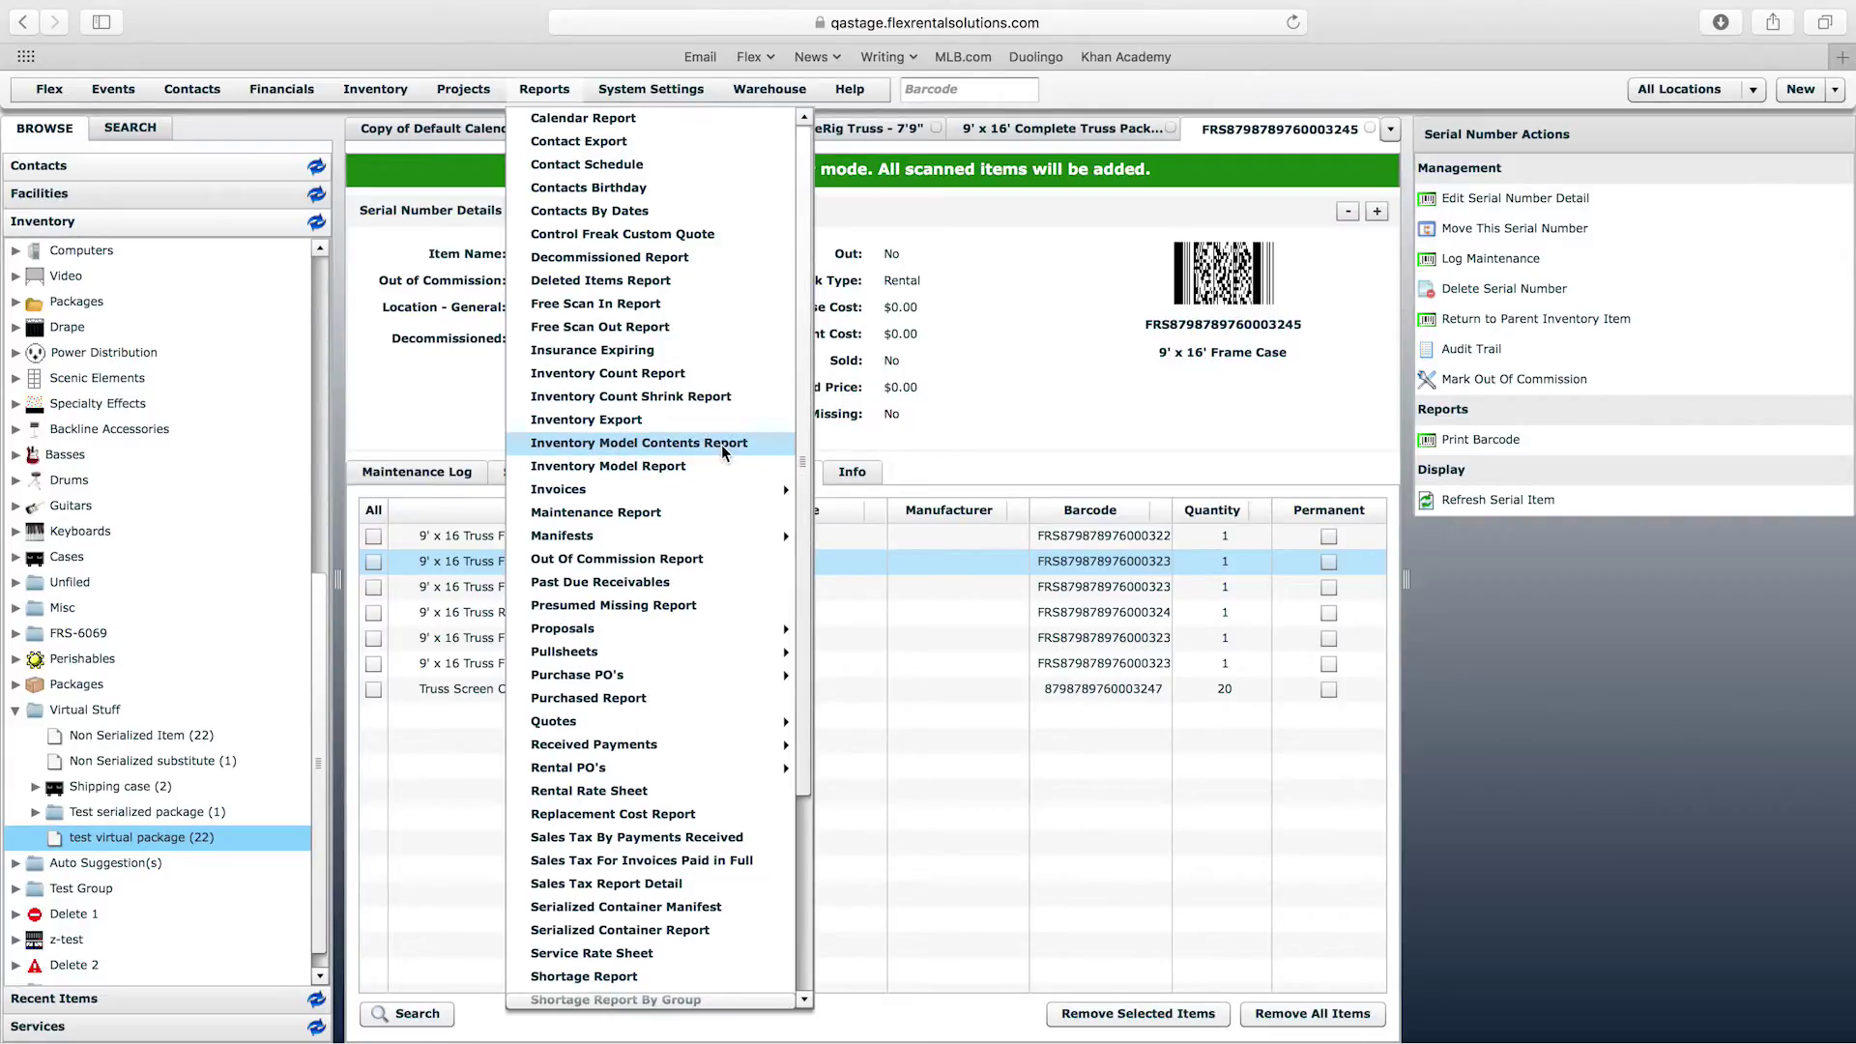
pyautogui.click(636, 469)
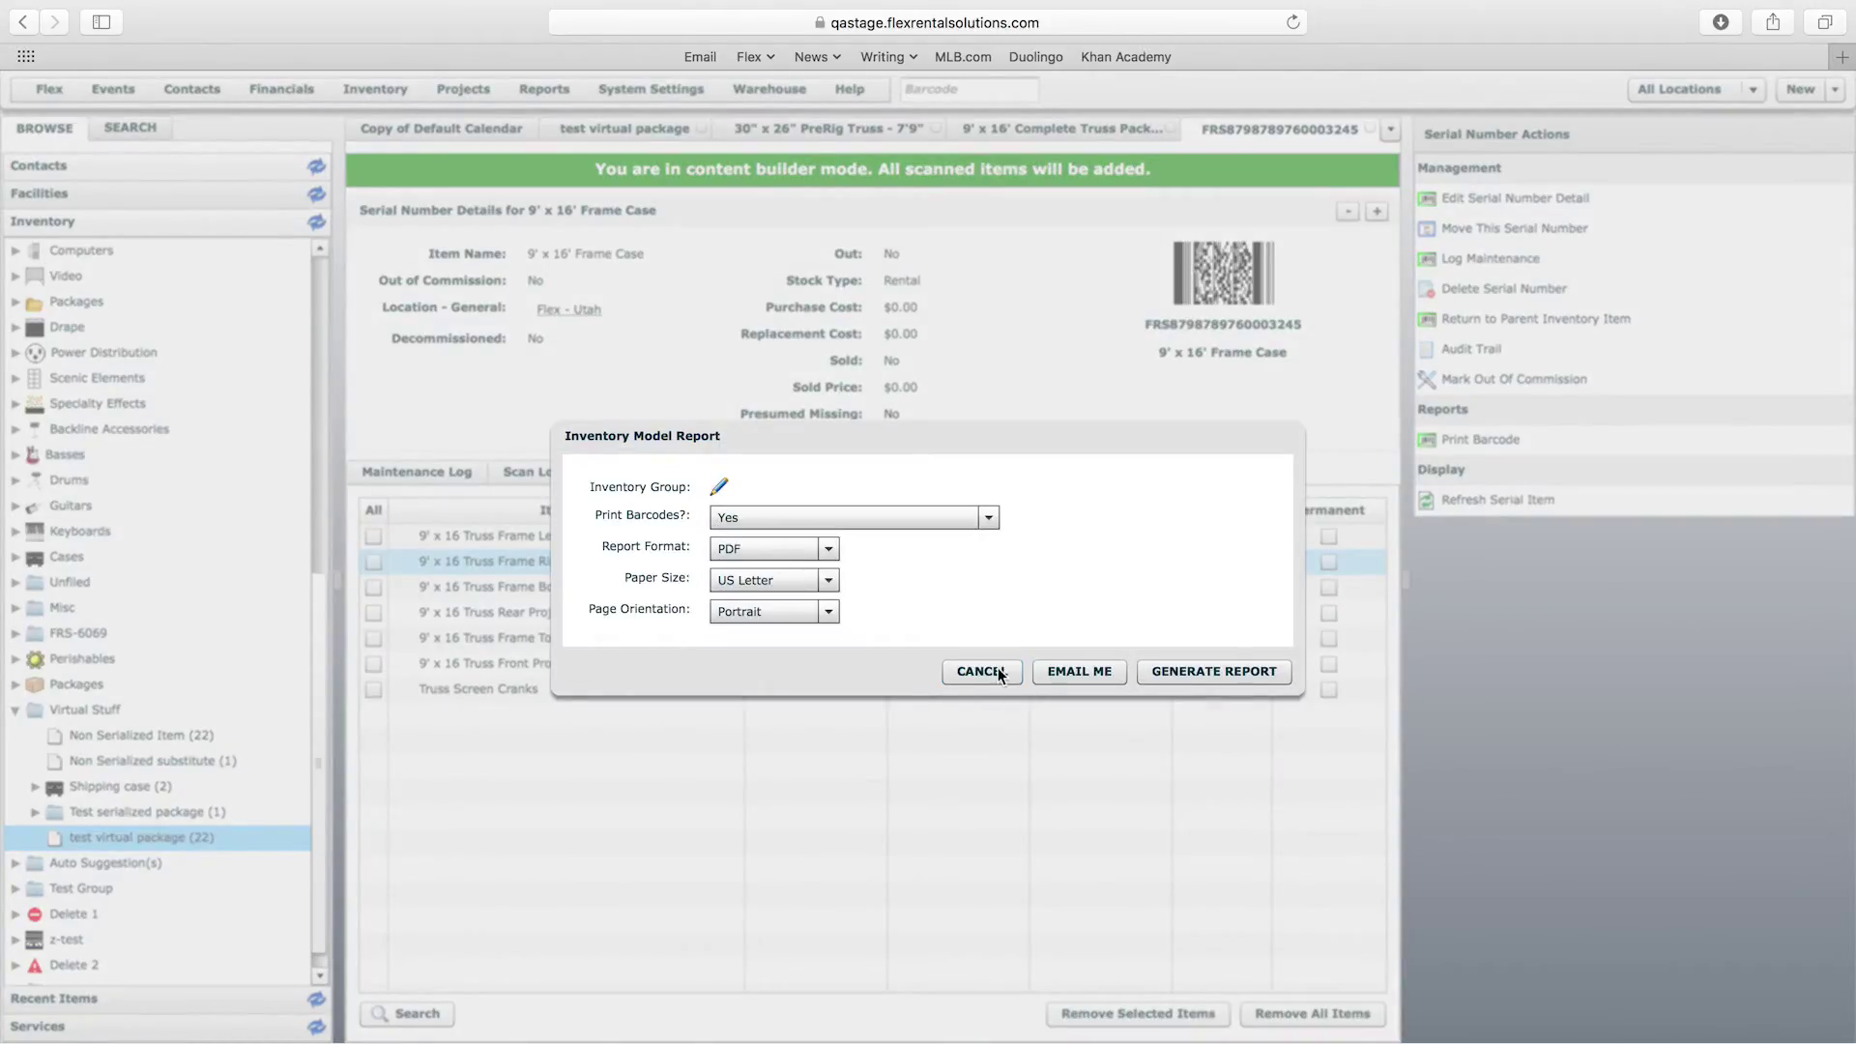
pyautogui.click(1203, 667)
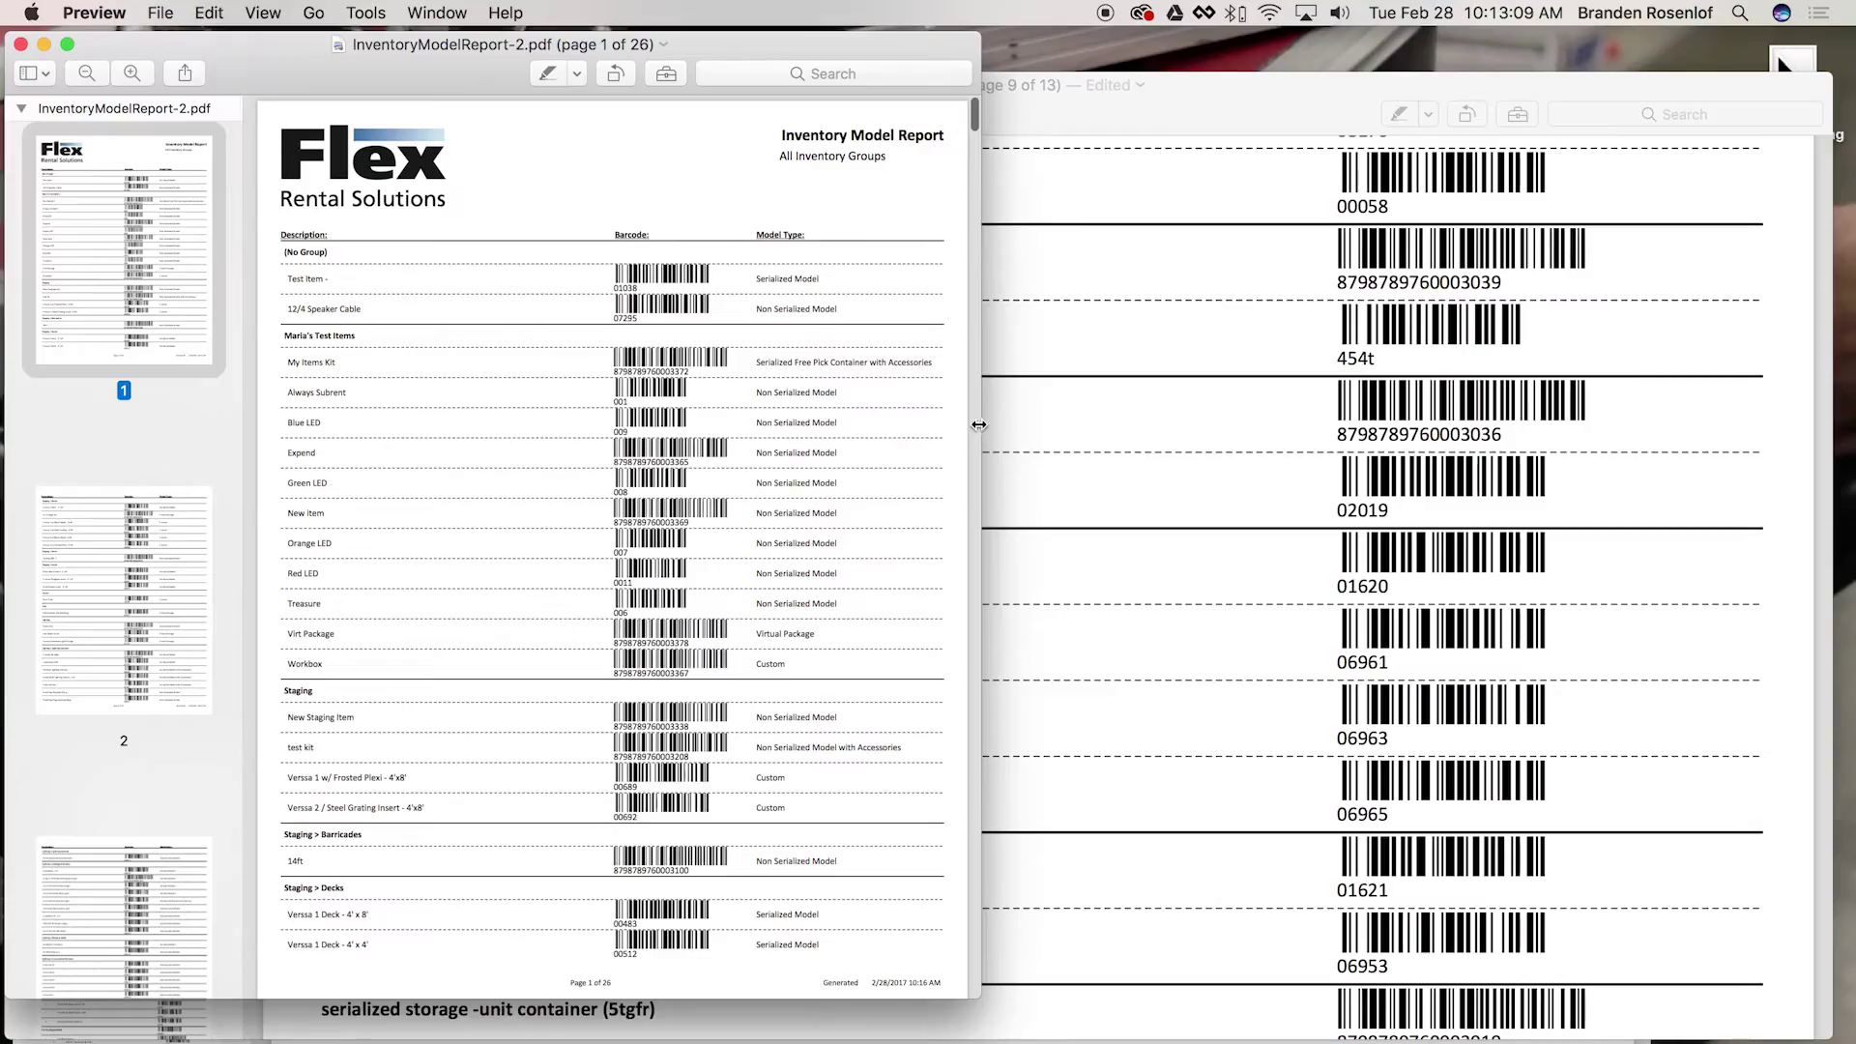
# Widen the Inventory Model Report window in Preview and examine the Model Type column on page 1
pyautogui.doubleClick(980, 425)
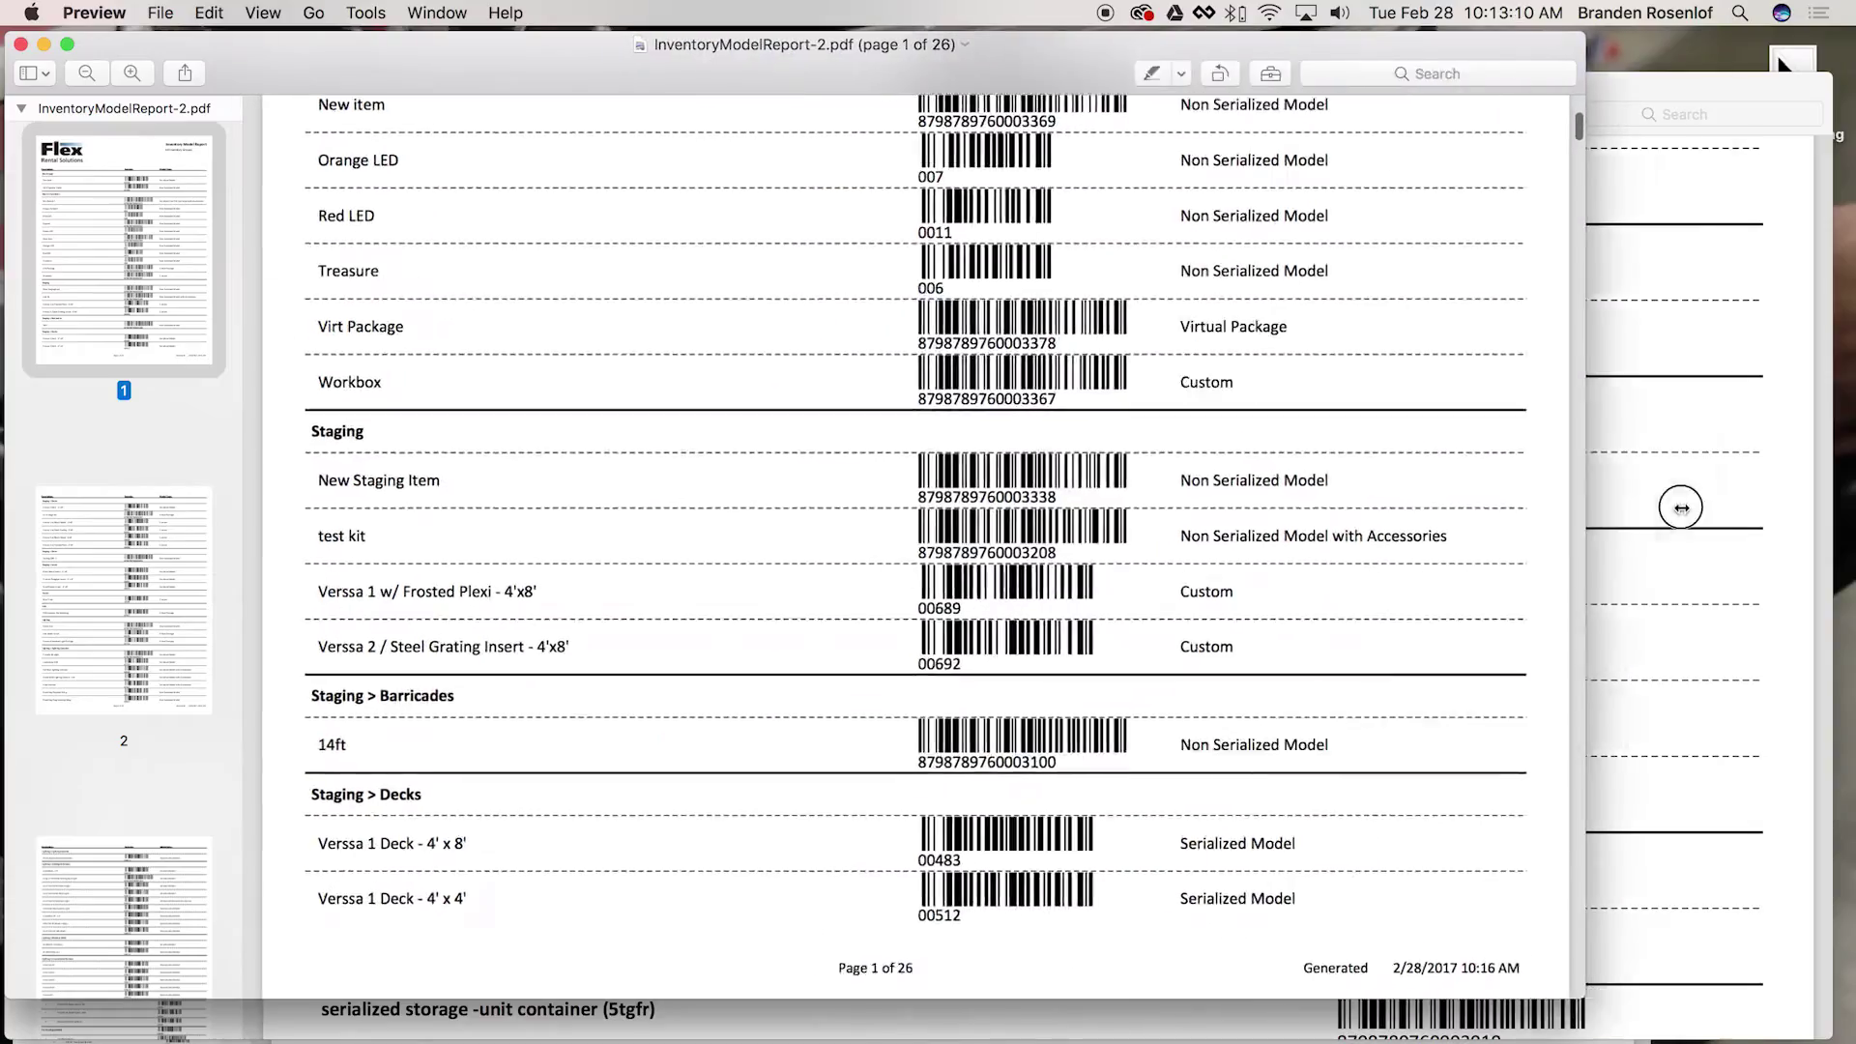
pyautogui.scroll(10, 1468, 417)
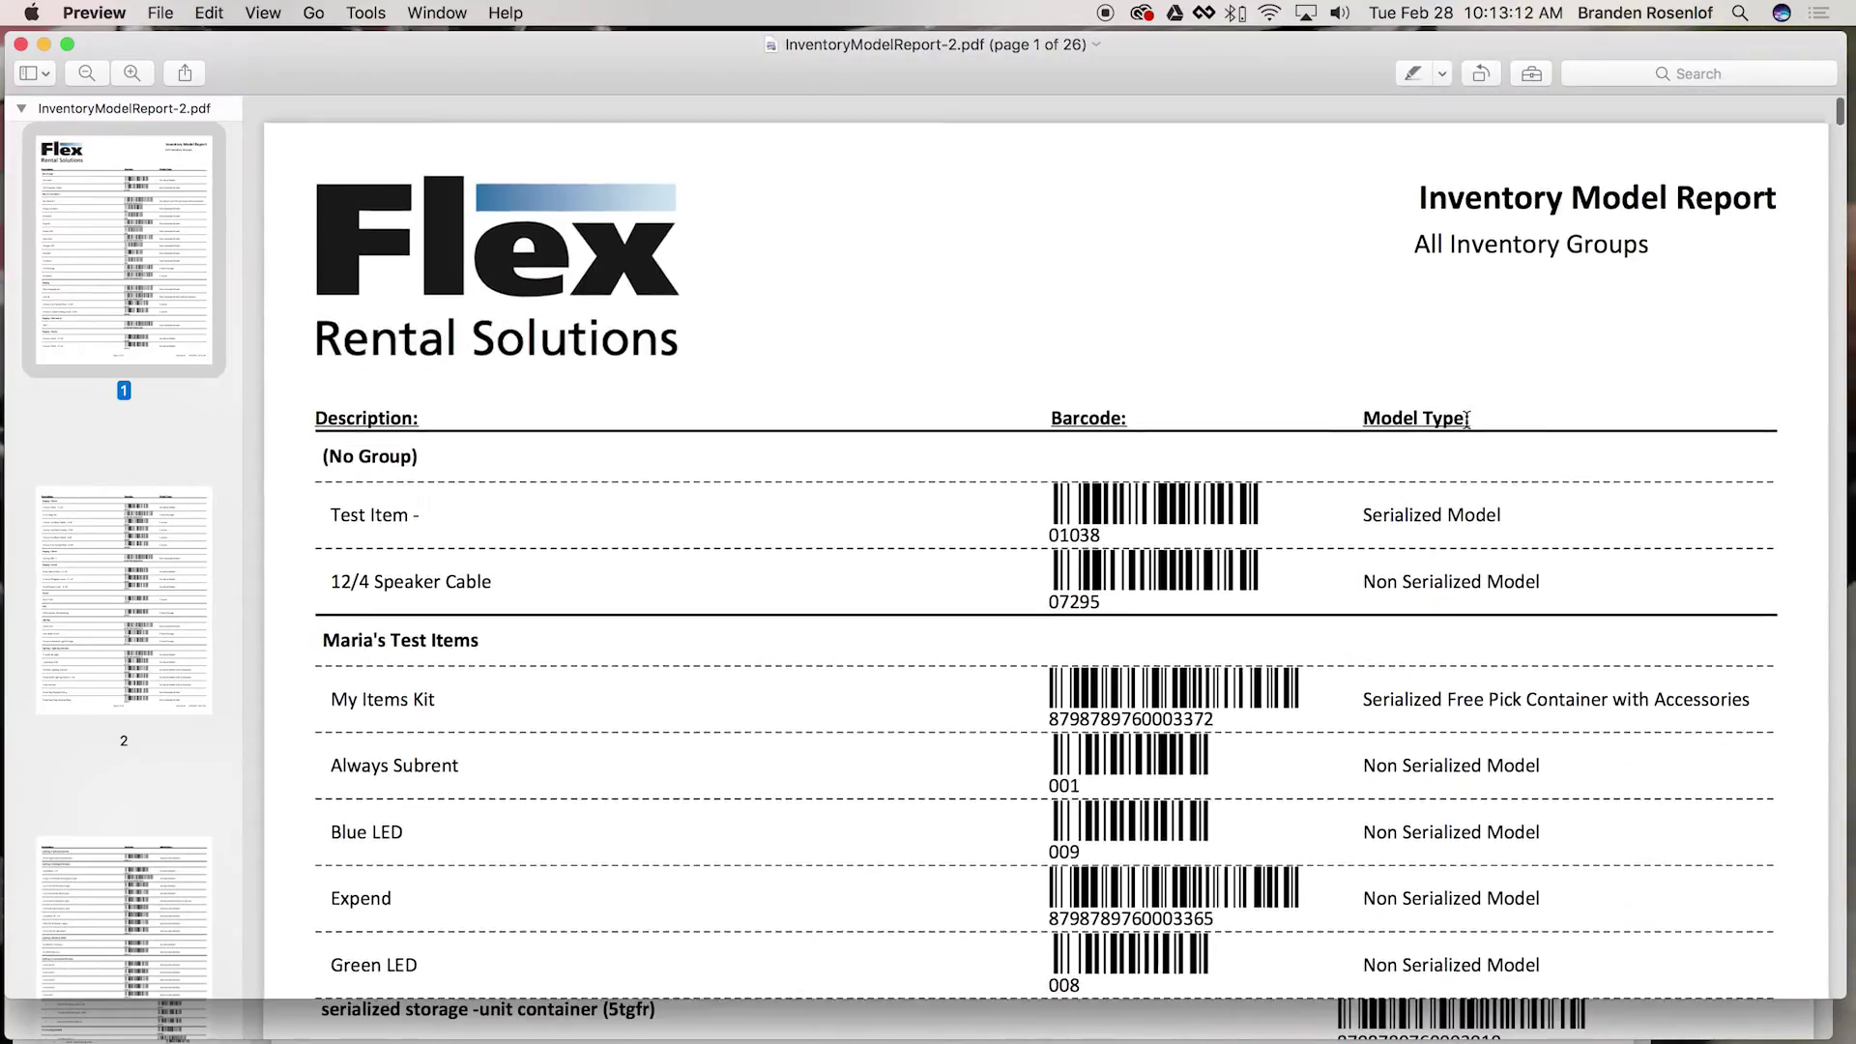
pyautogui.moveTo(1391, 414); pyautogui.dragTo(1480, 413)
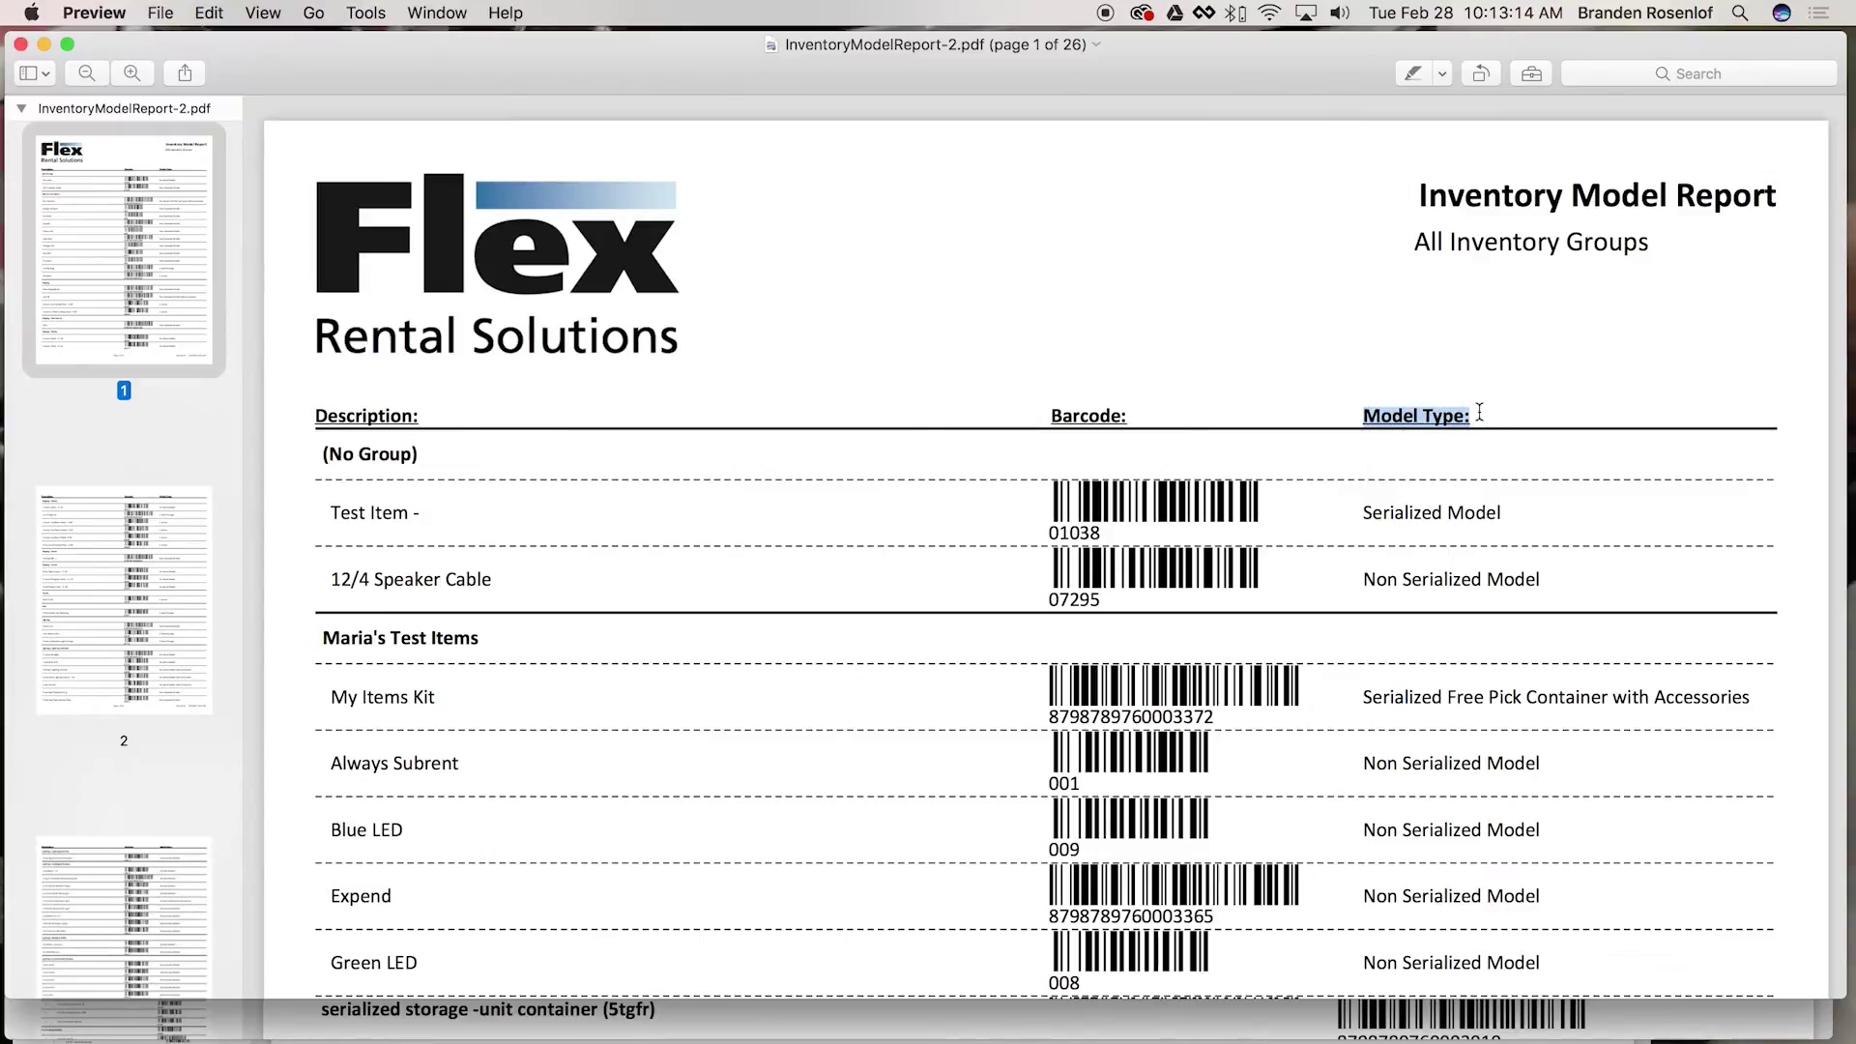
pyautogui.click(1480, 413)
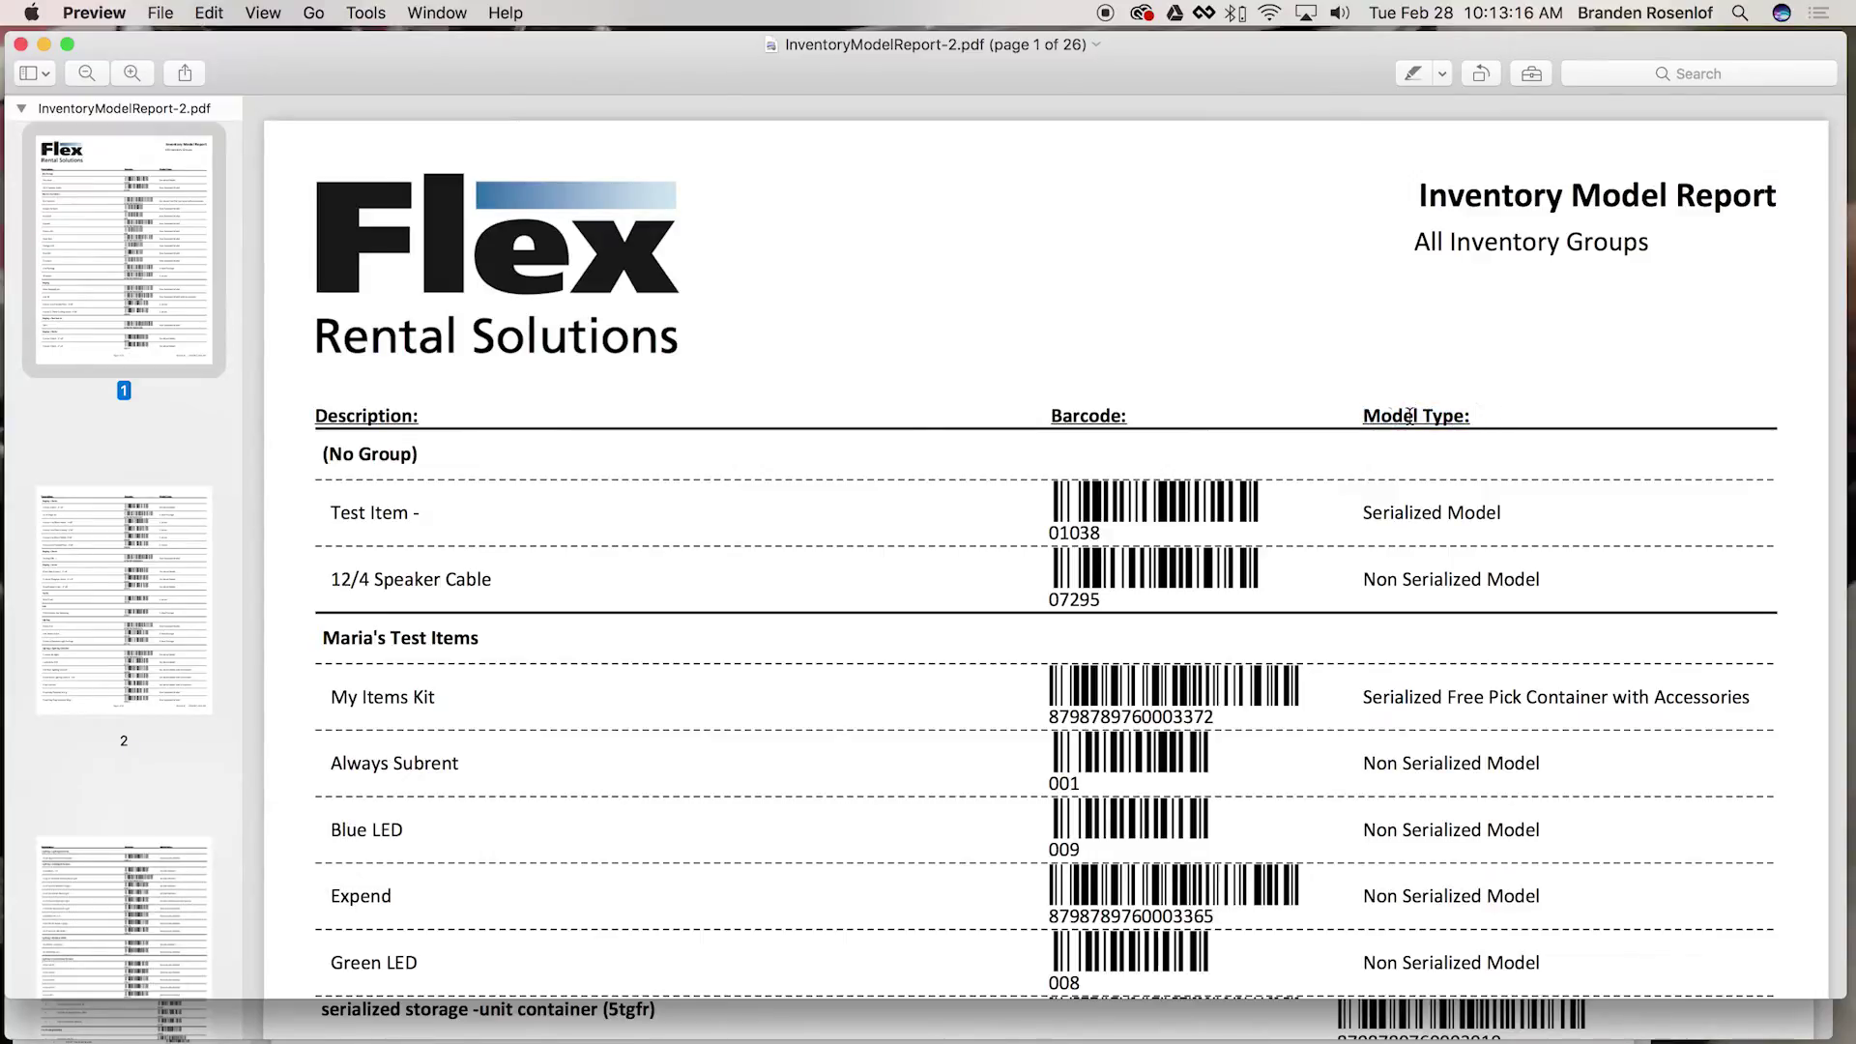
pyautogui.scroll(-2, 1424, 414)
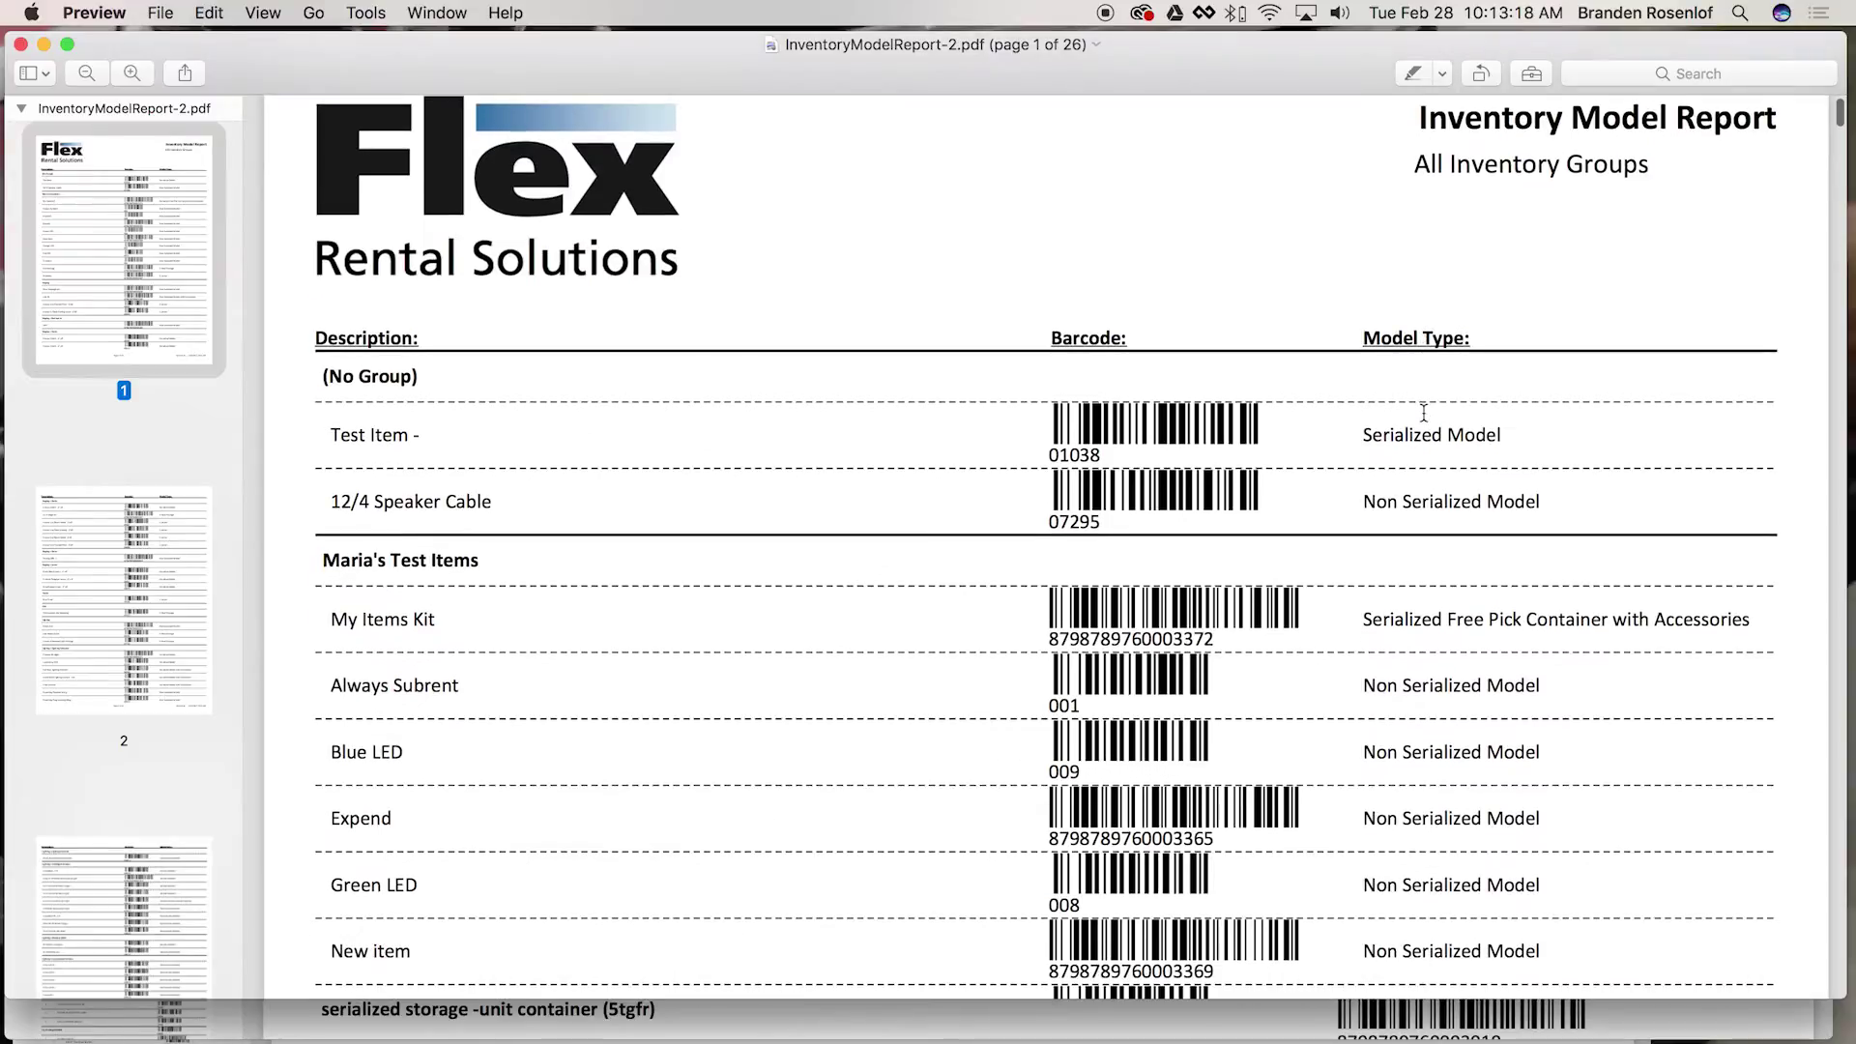
# Copy the 12/4 Speaker Cable barcode 07295 and look it up from the calendar page in Flex
pyautogui.doubleClick(1079, 522)
pyautogui.hotkey('ctrl', 'c')
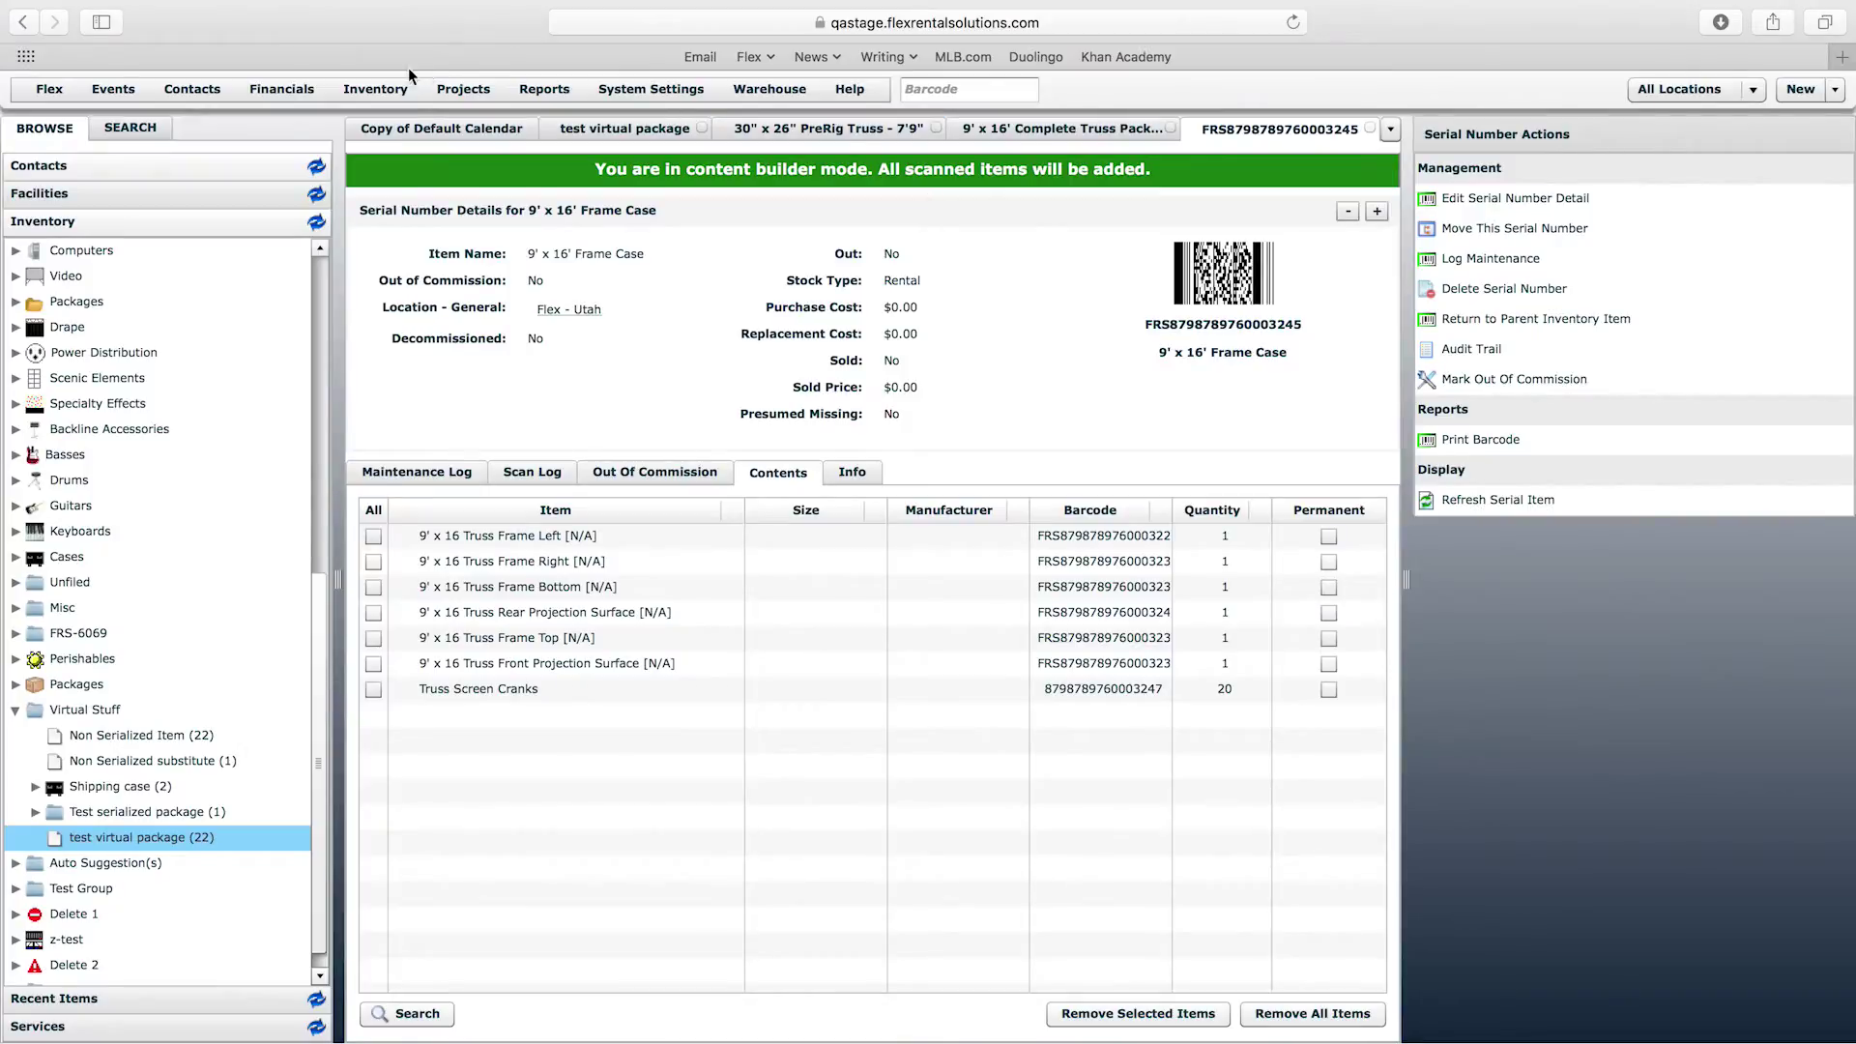
pyautogui.click(479, 128)
pyautogui.click(1006, 90)
pyautogui.hotkey('ctrl', 'v')
pyautogui.press('Return')
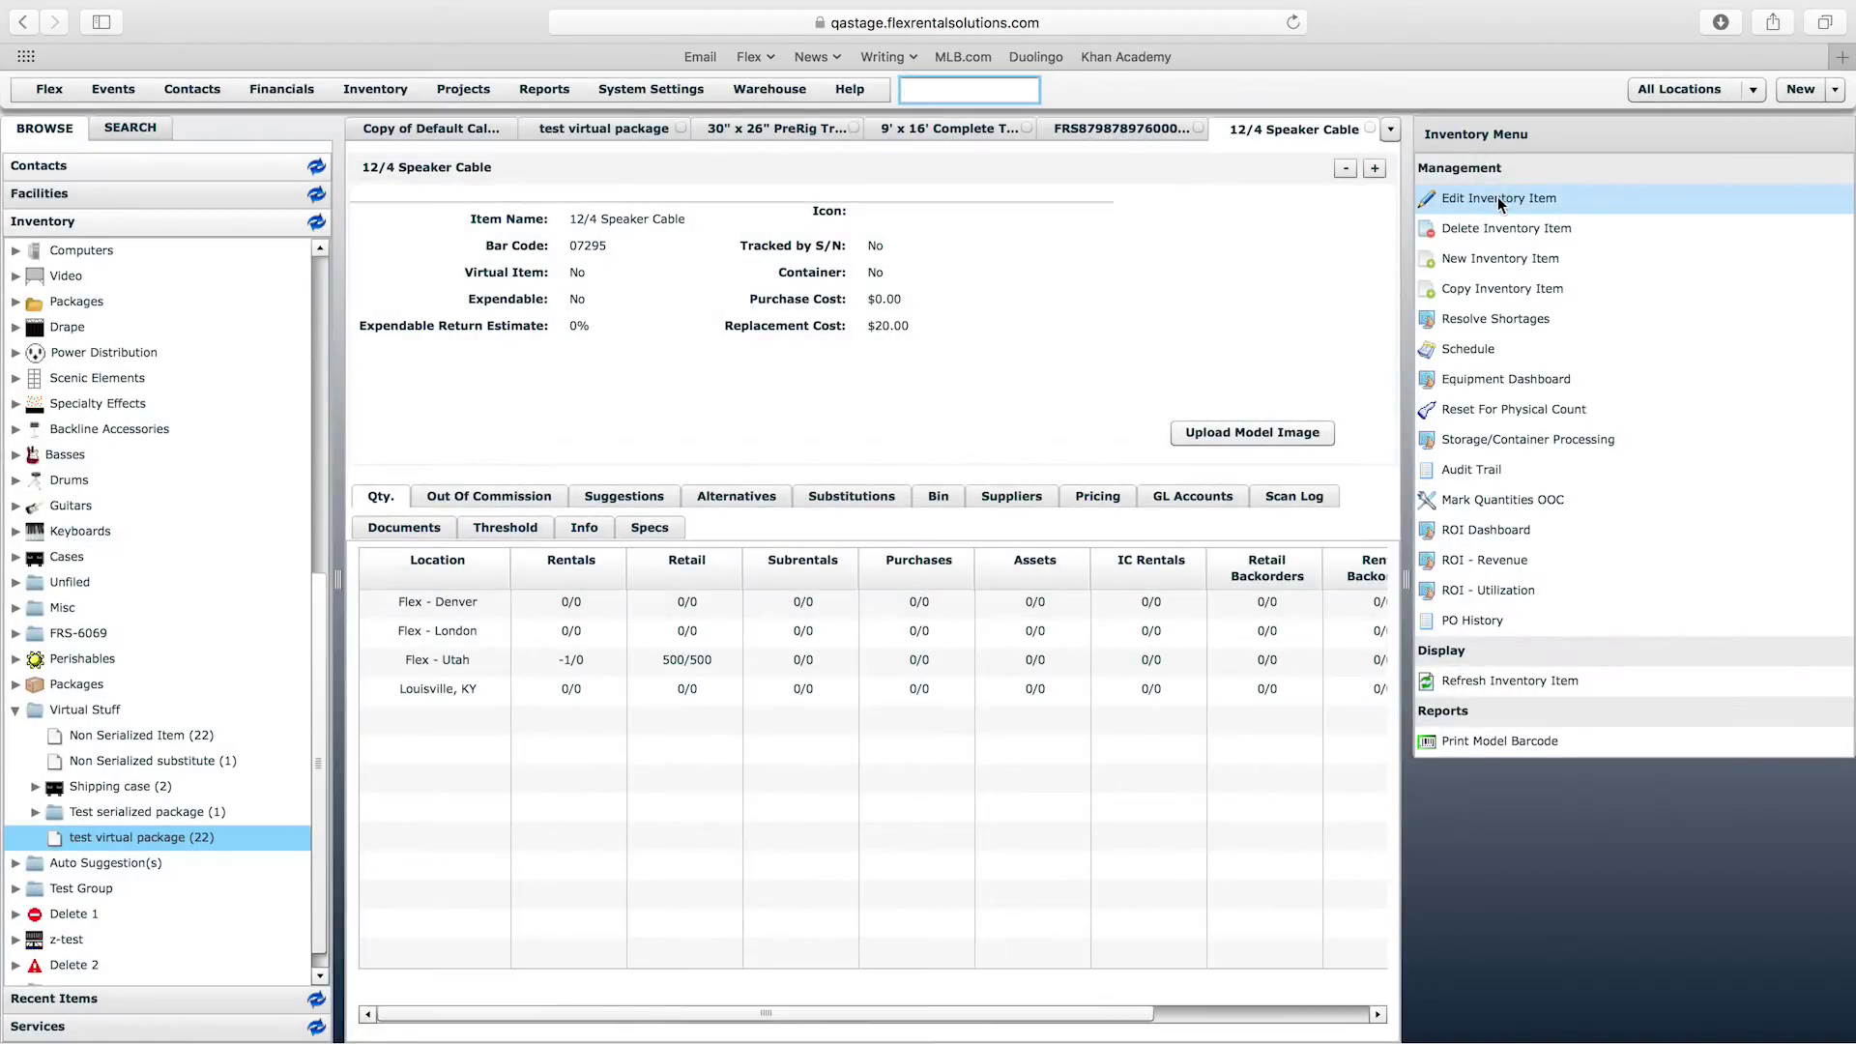
# Check the 12/4 Speaker Cable's Structure/Availability preset in its edit form, and return to the Inventory Model Report in Preview
pyautogui.click(1499, 197)
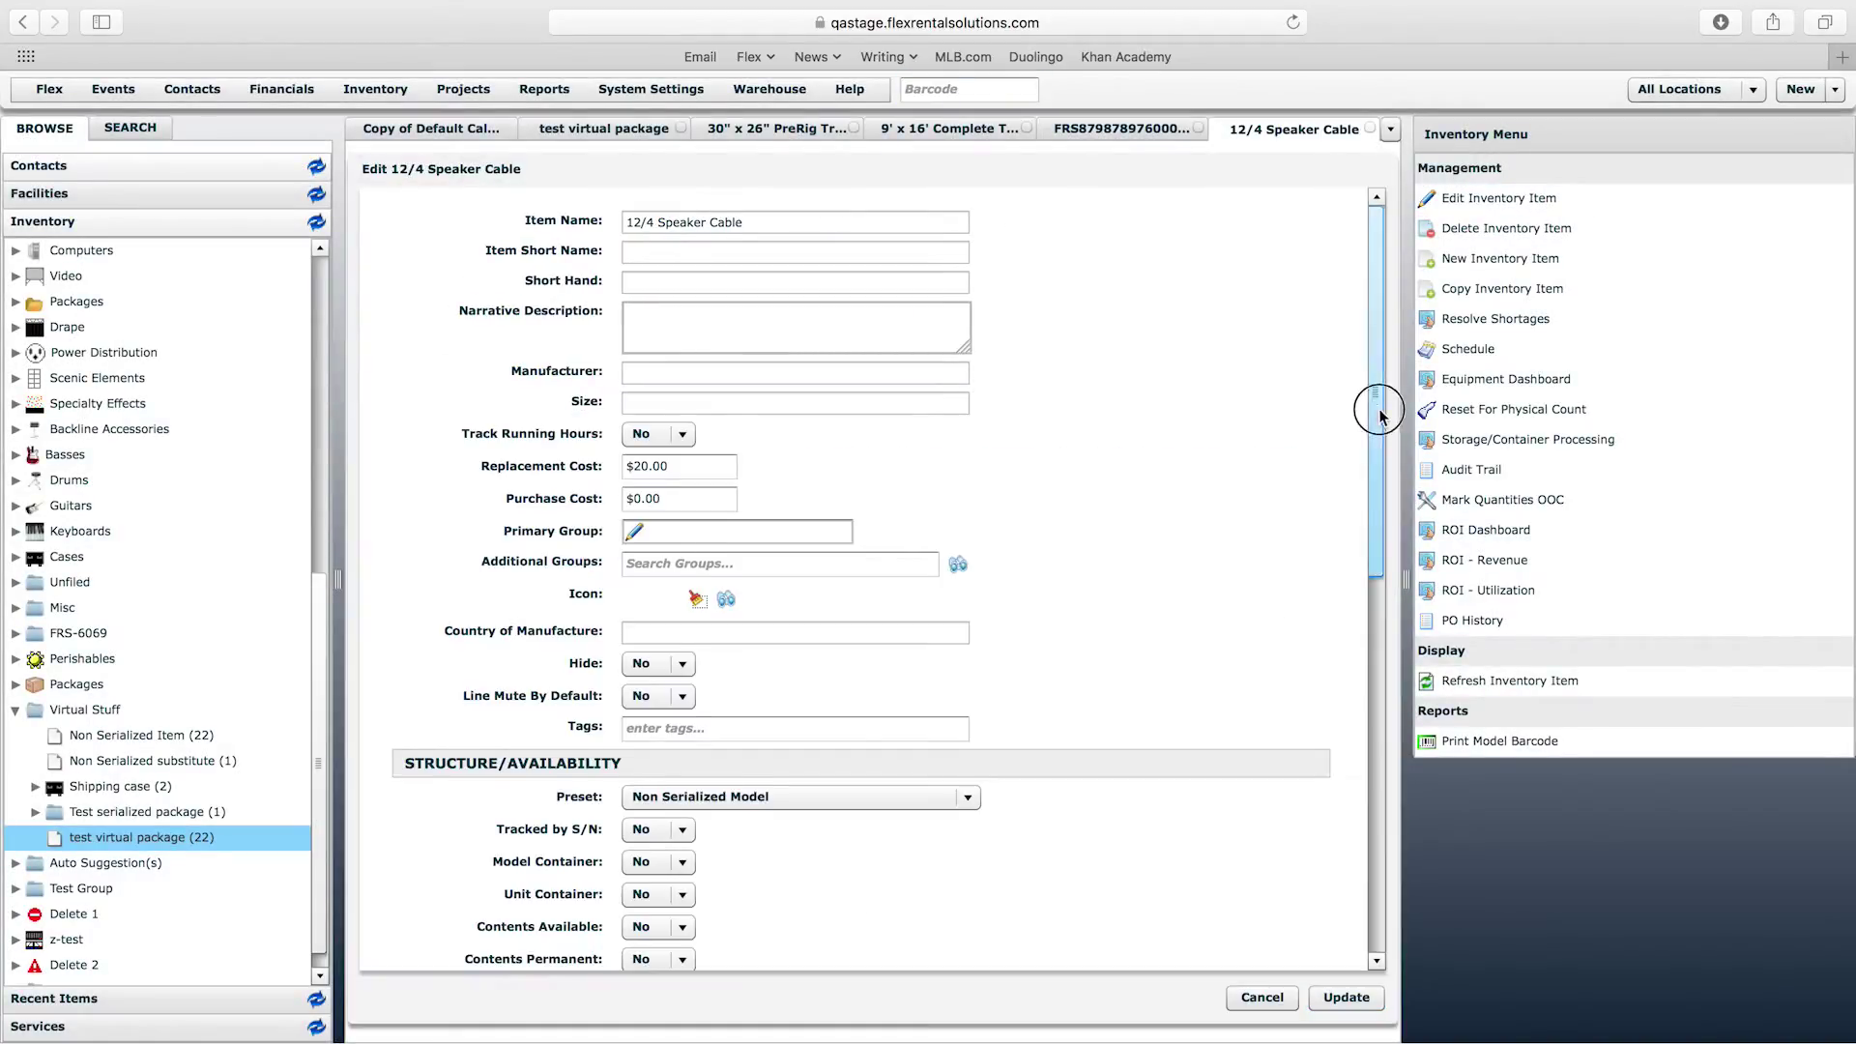
pyautogui.moveTo(1380, 416); pyautogui.dragTo(1367, 559)
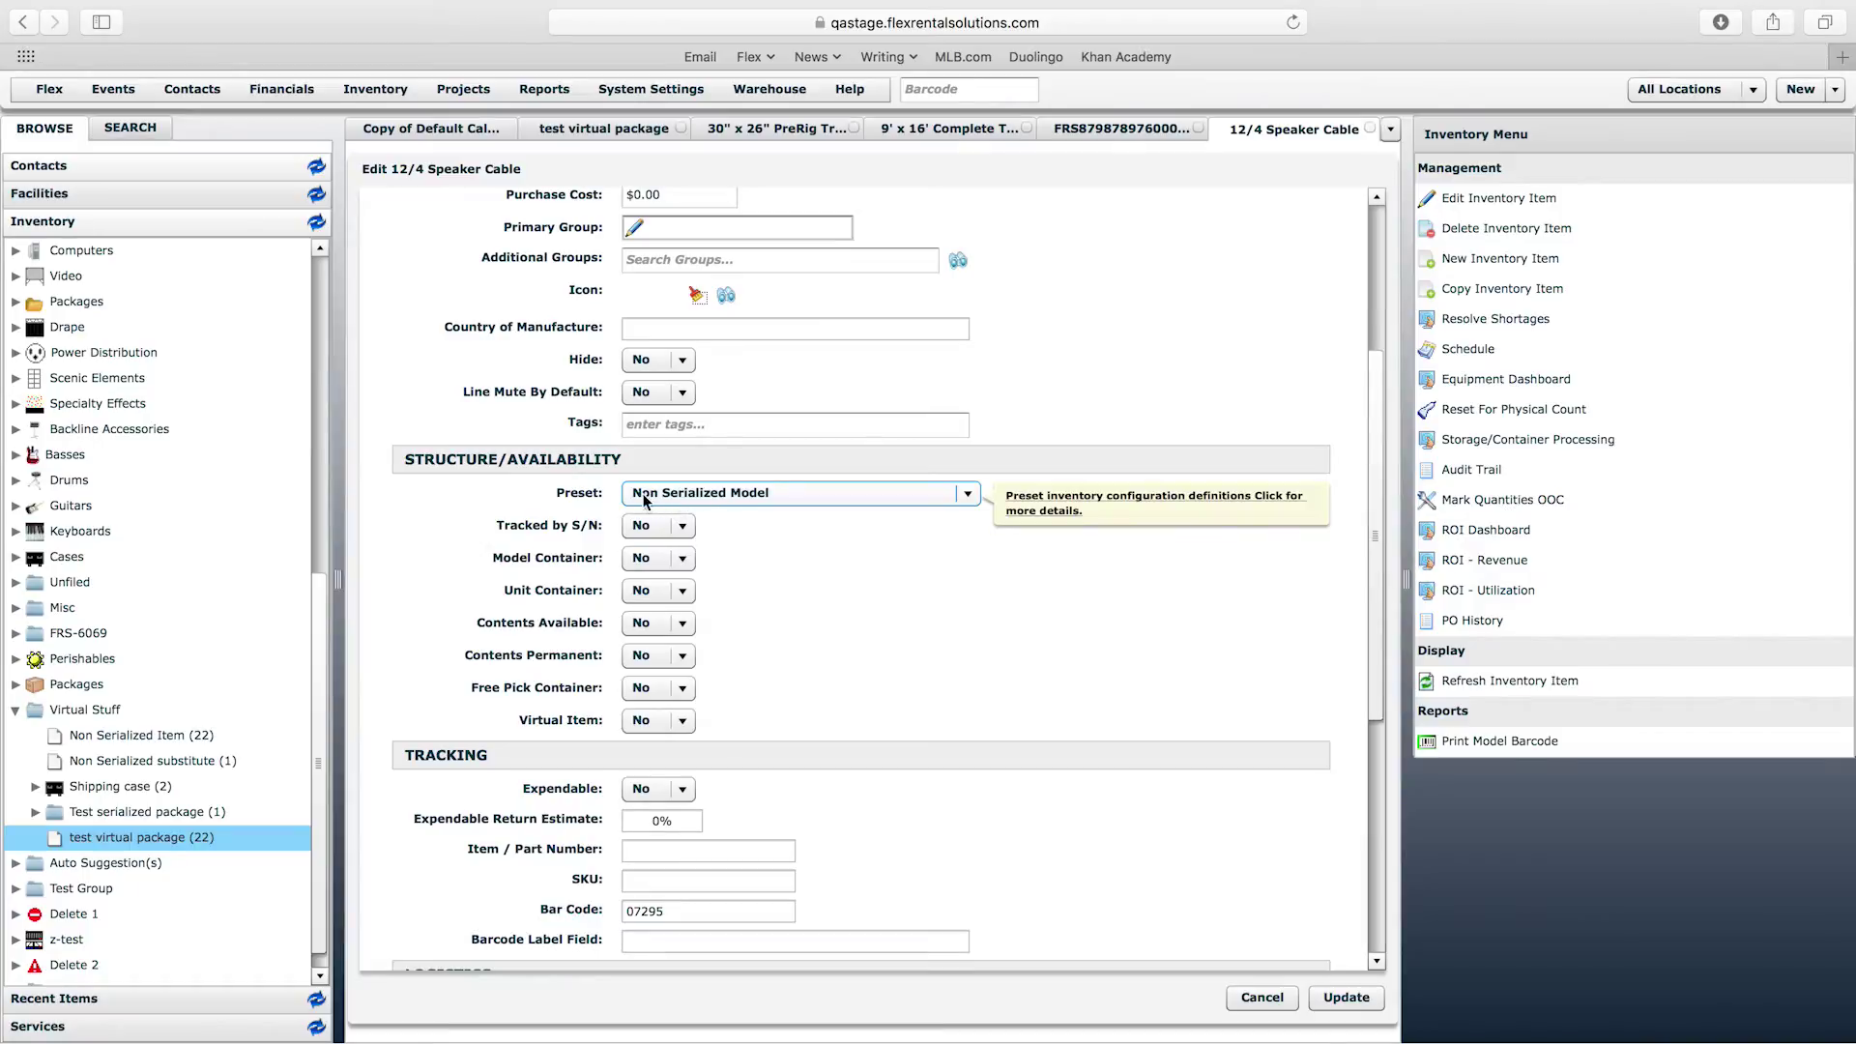
pyautogui.hotkey('ctrl', 'Left')
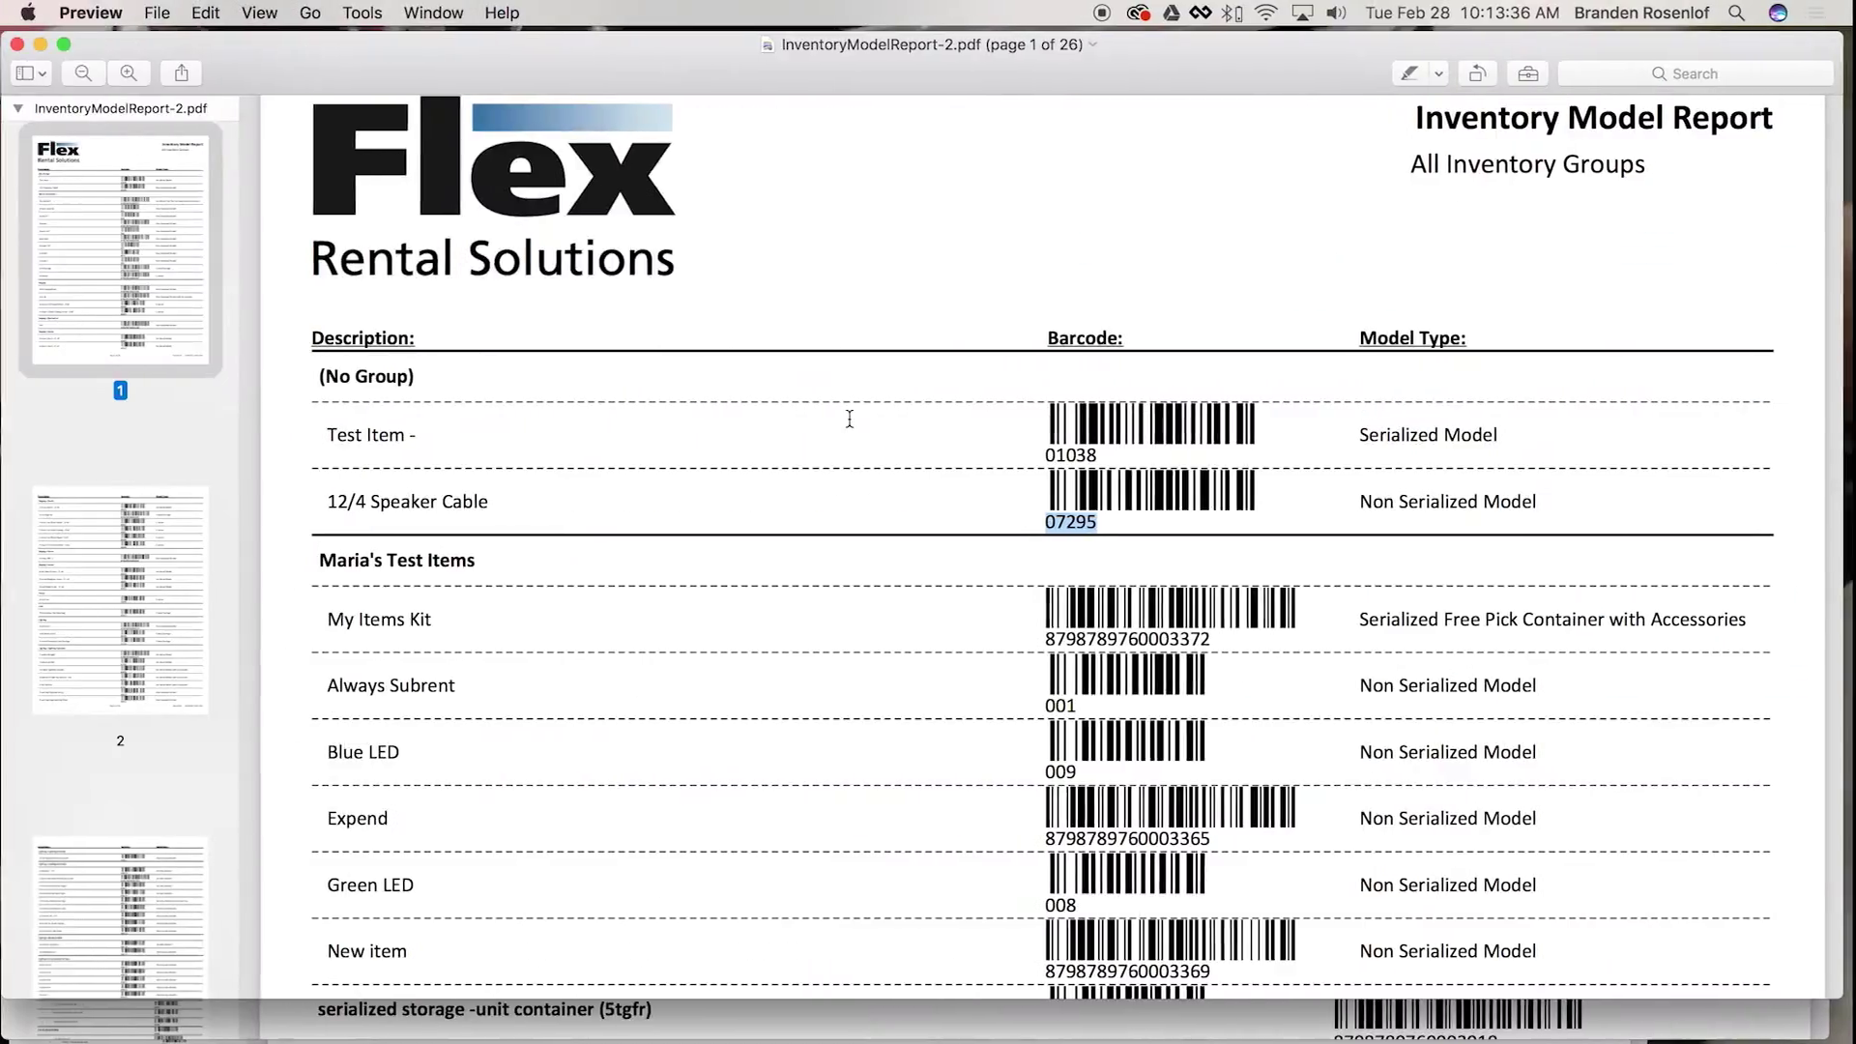
# Read through the Inventory Model Report from page 1 to page 3, comparing the model types listed for each inventory group
pyautogui.click(405, 507)
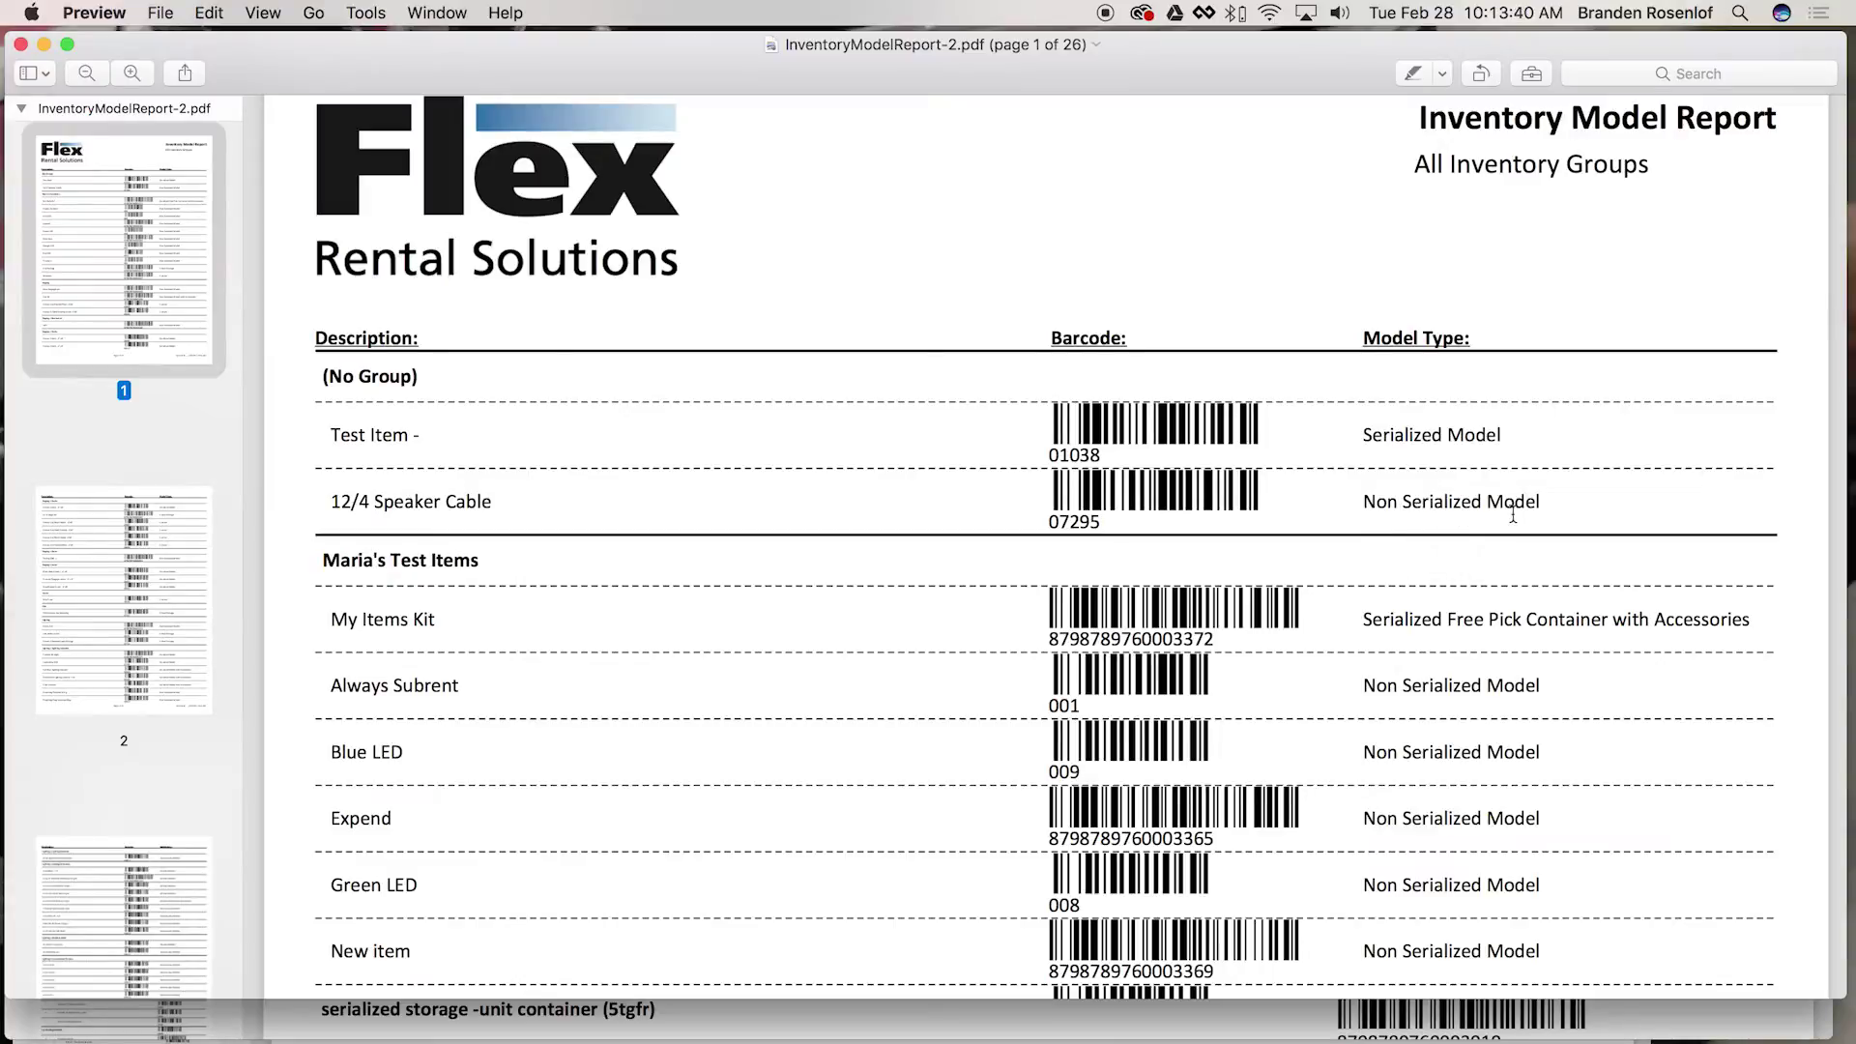
pyautogui.scroll(-5, 1509, 513)
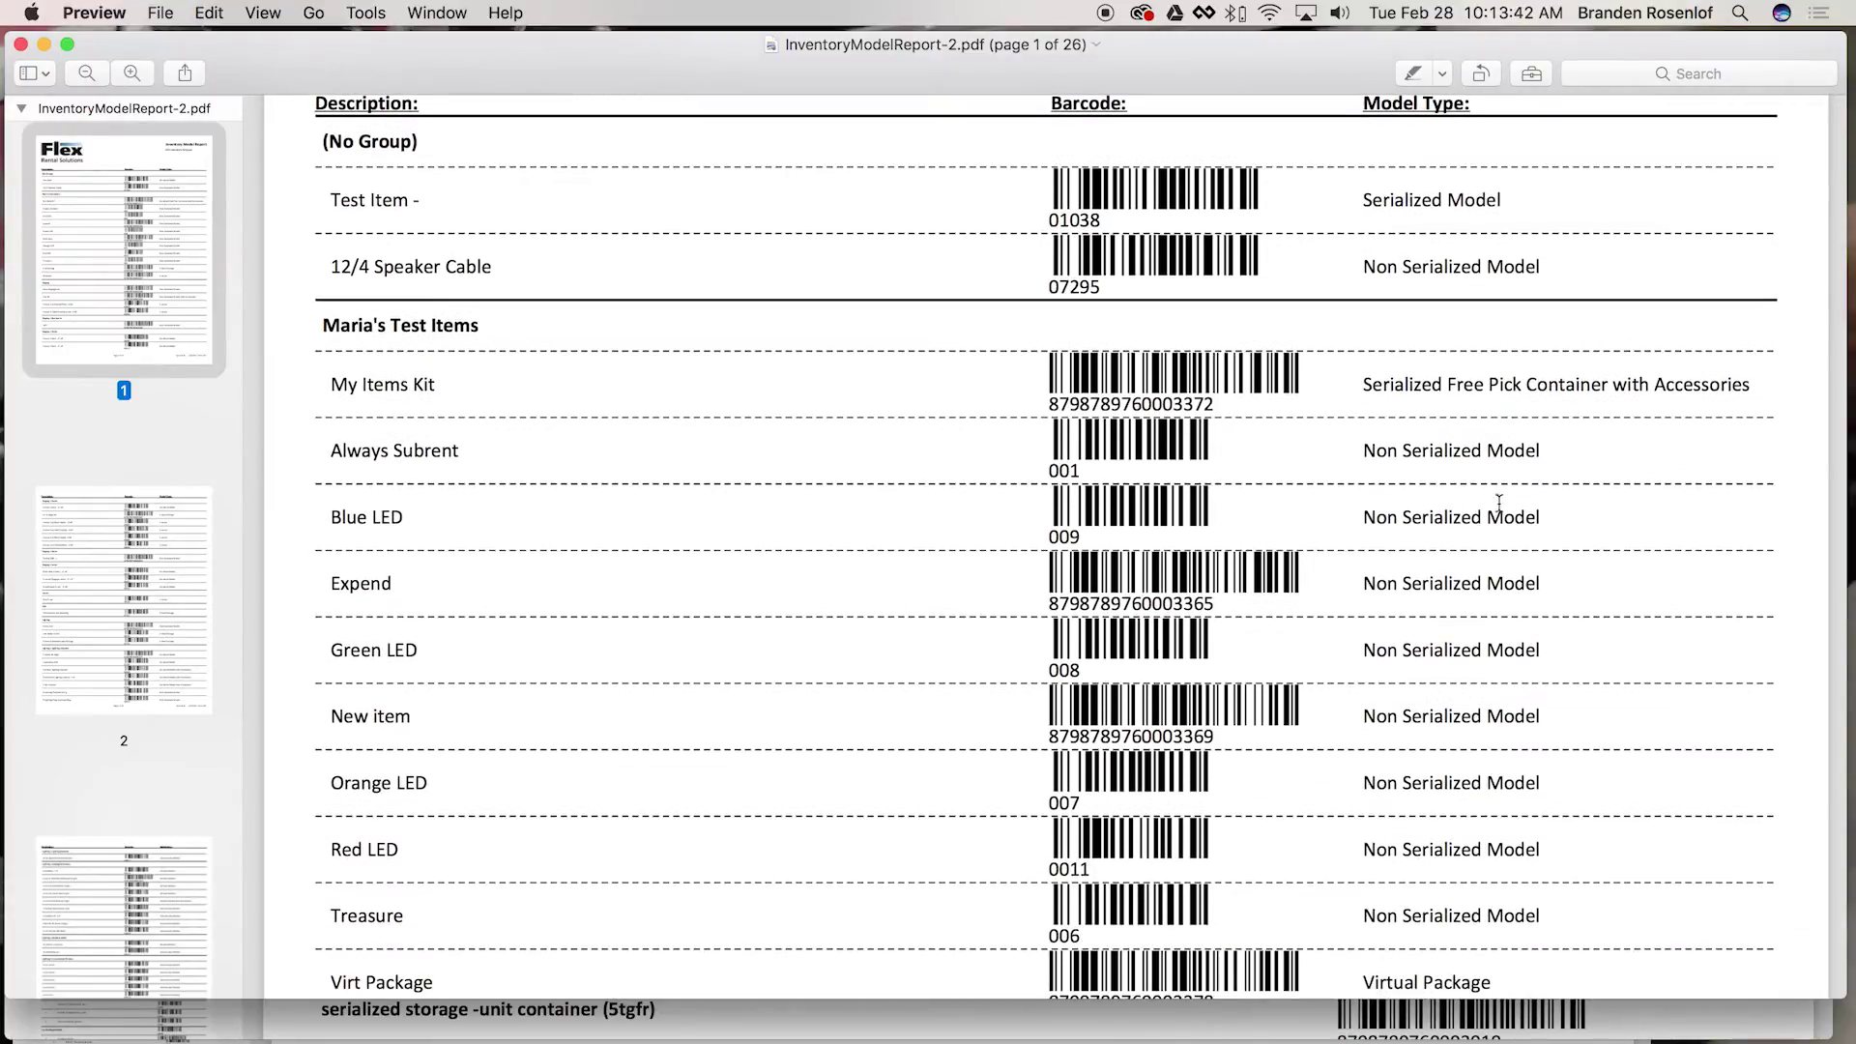
pyautogui.scroll(-10, 1397, 464)
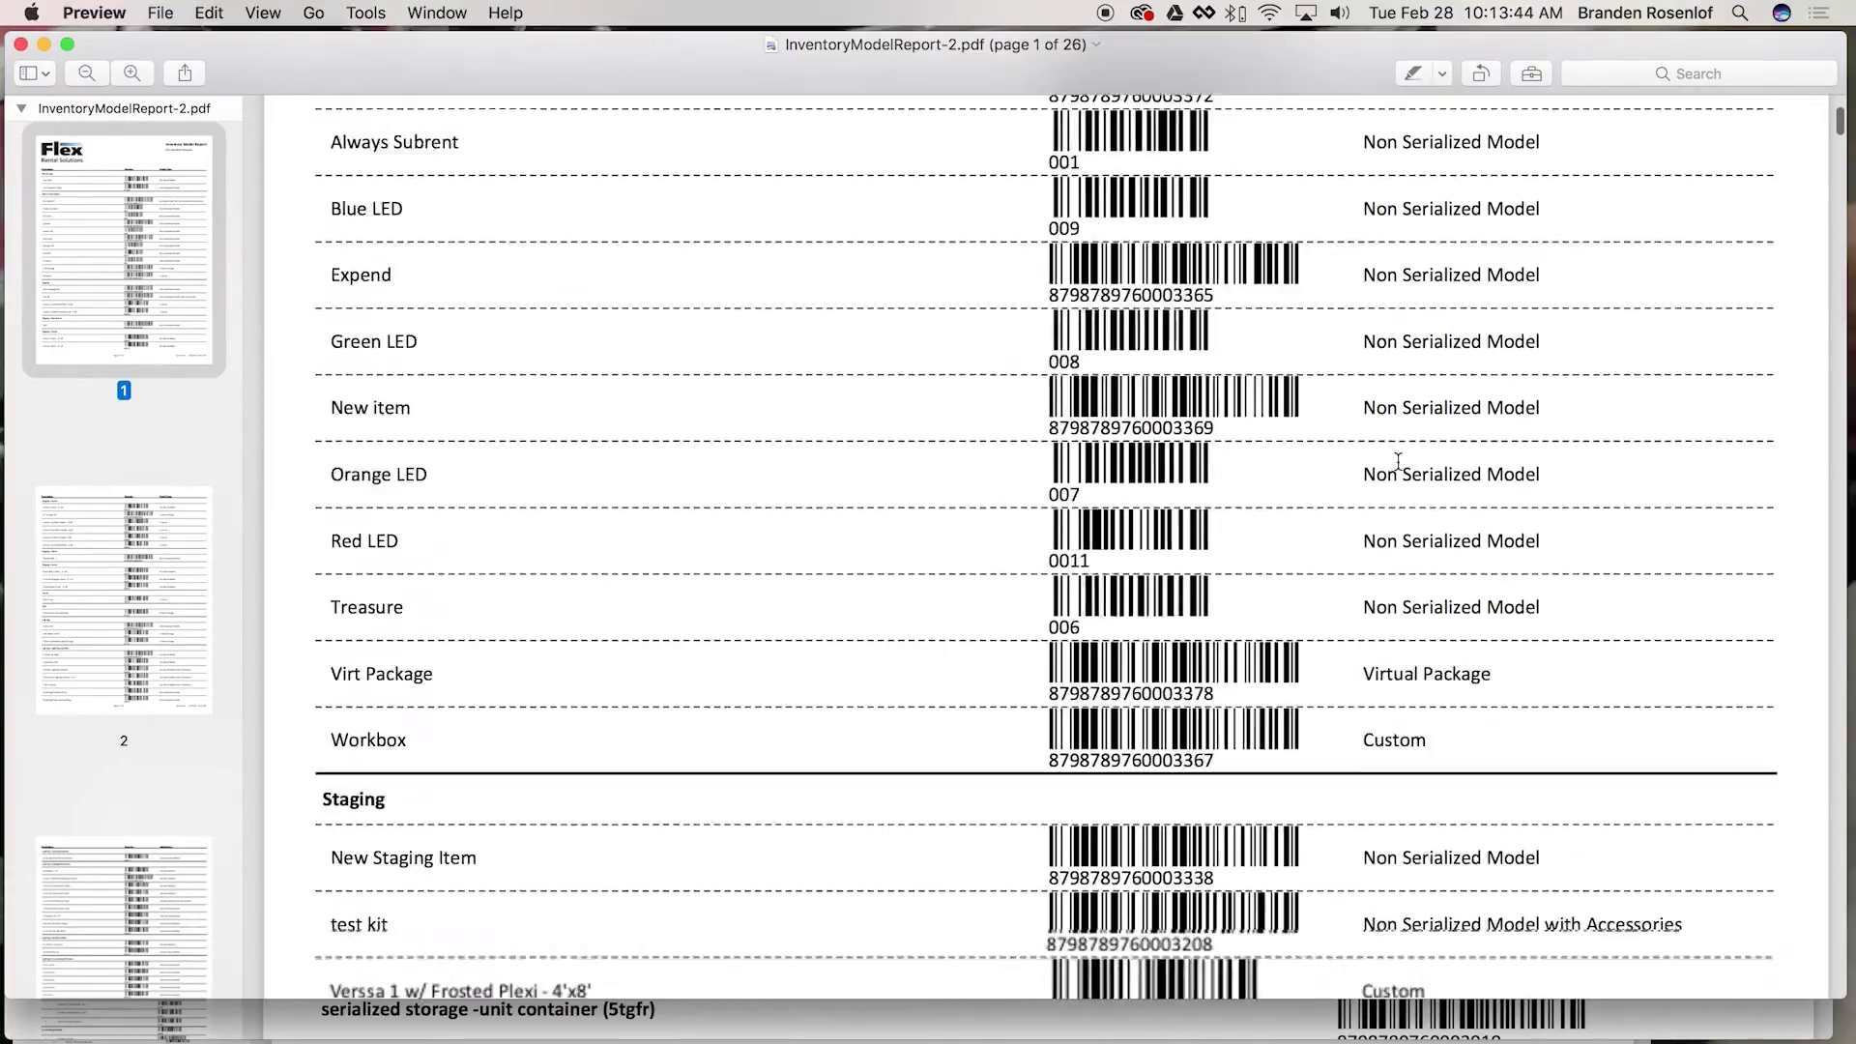
pyautogui.scroll(-20, 1398, 462)
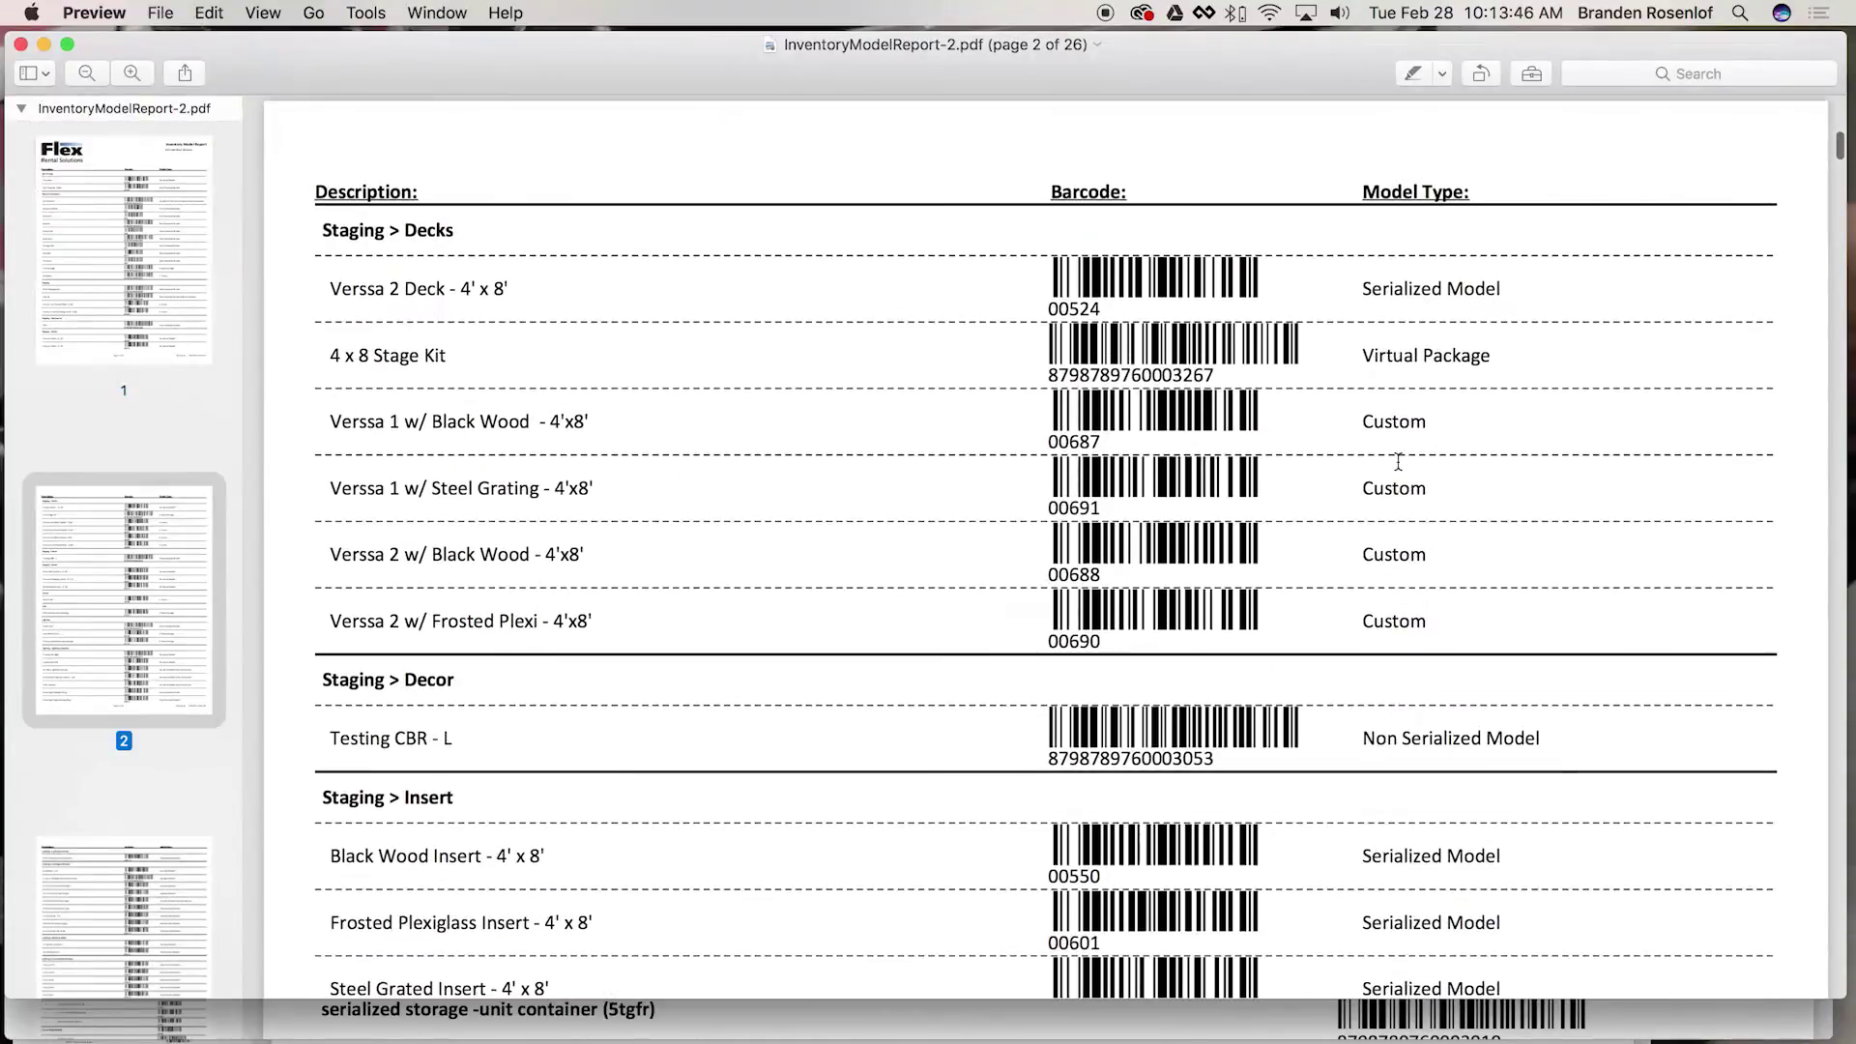
pyautogui.scroll(-8, 1399, 461)
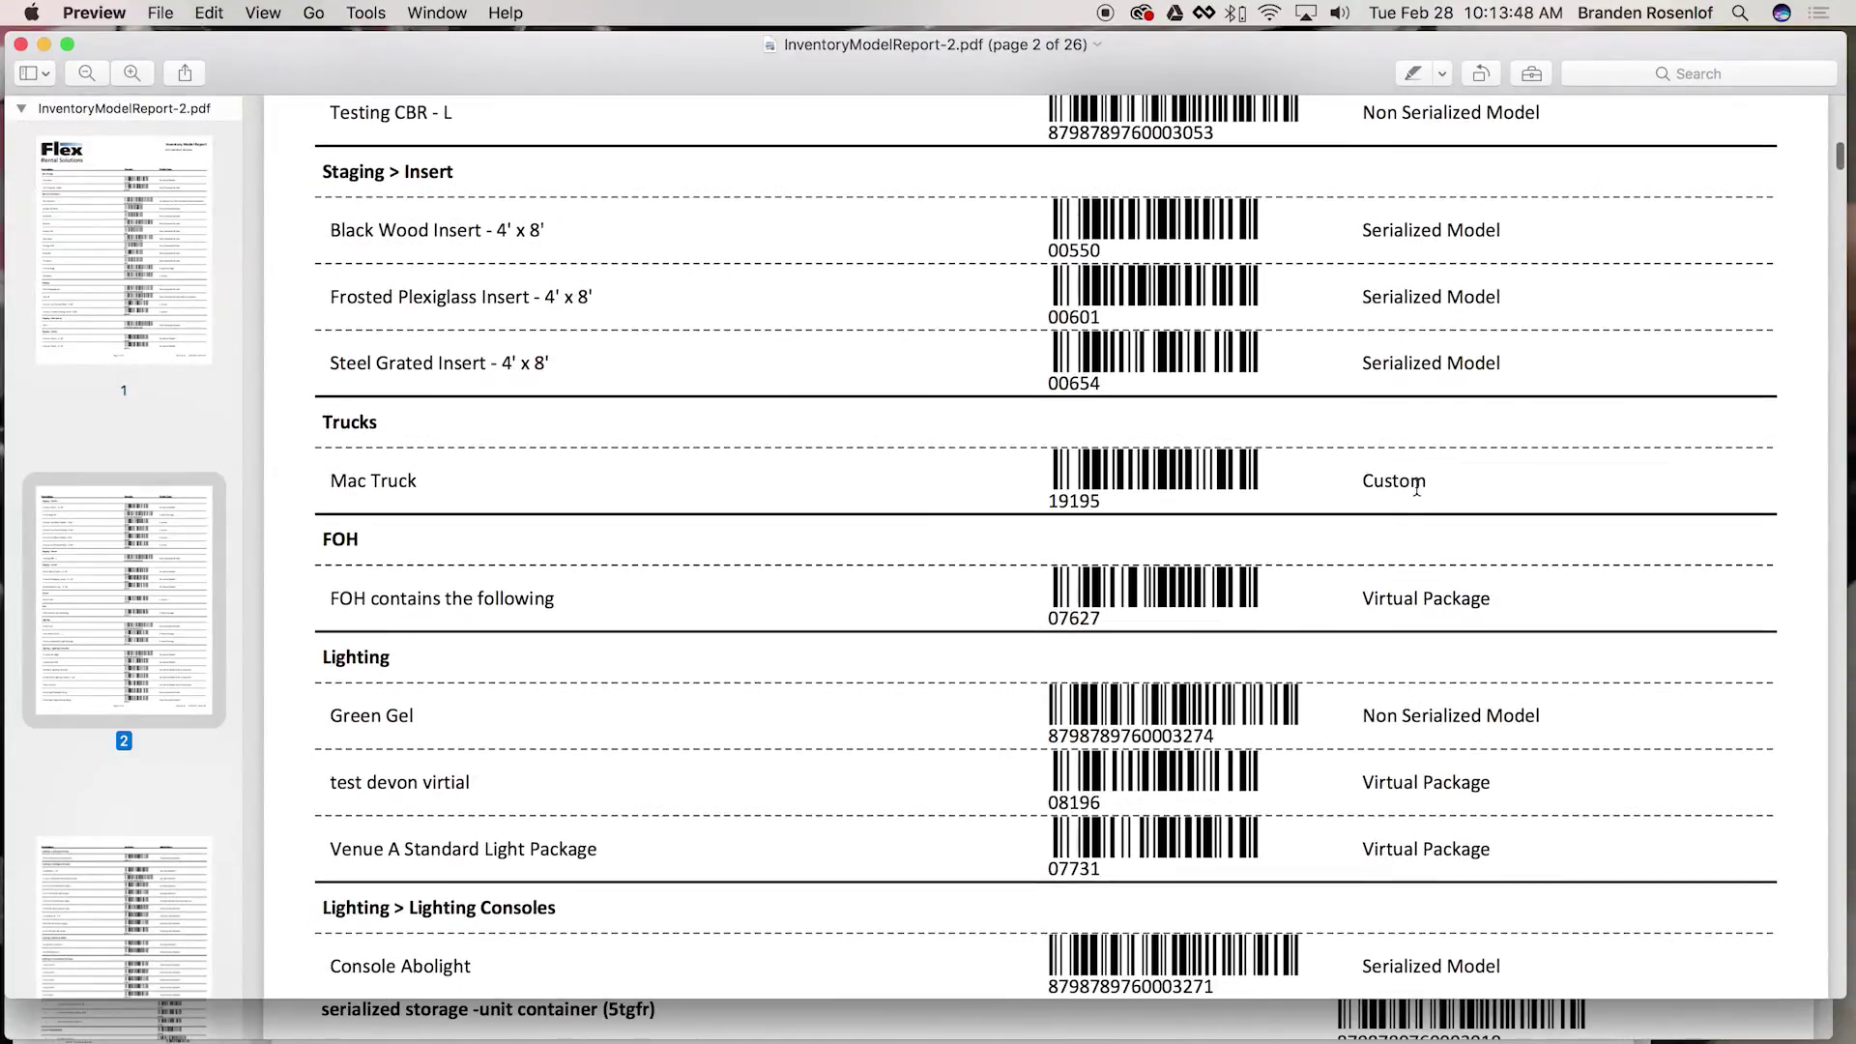
pyautogui.scroll(-8, 1416, 489)
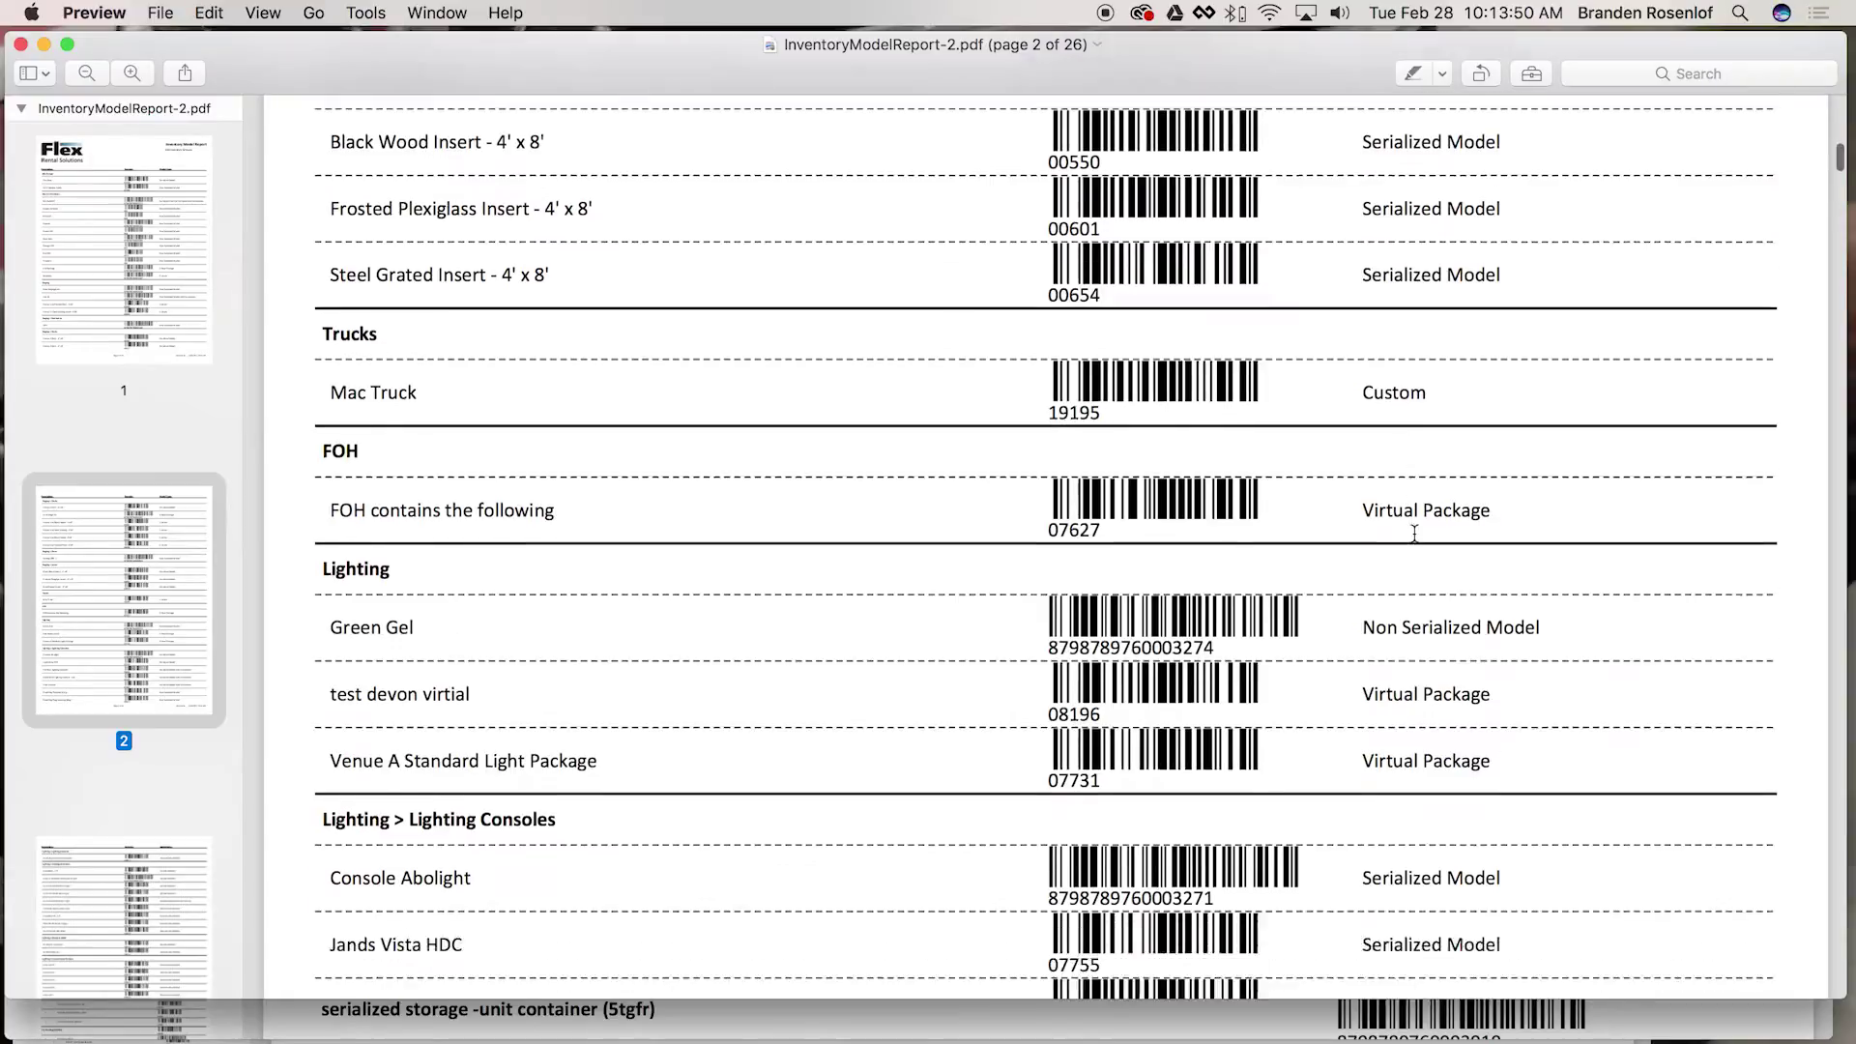
pyautogui.scroll(-20, 1413, 534)
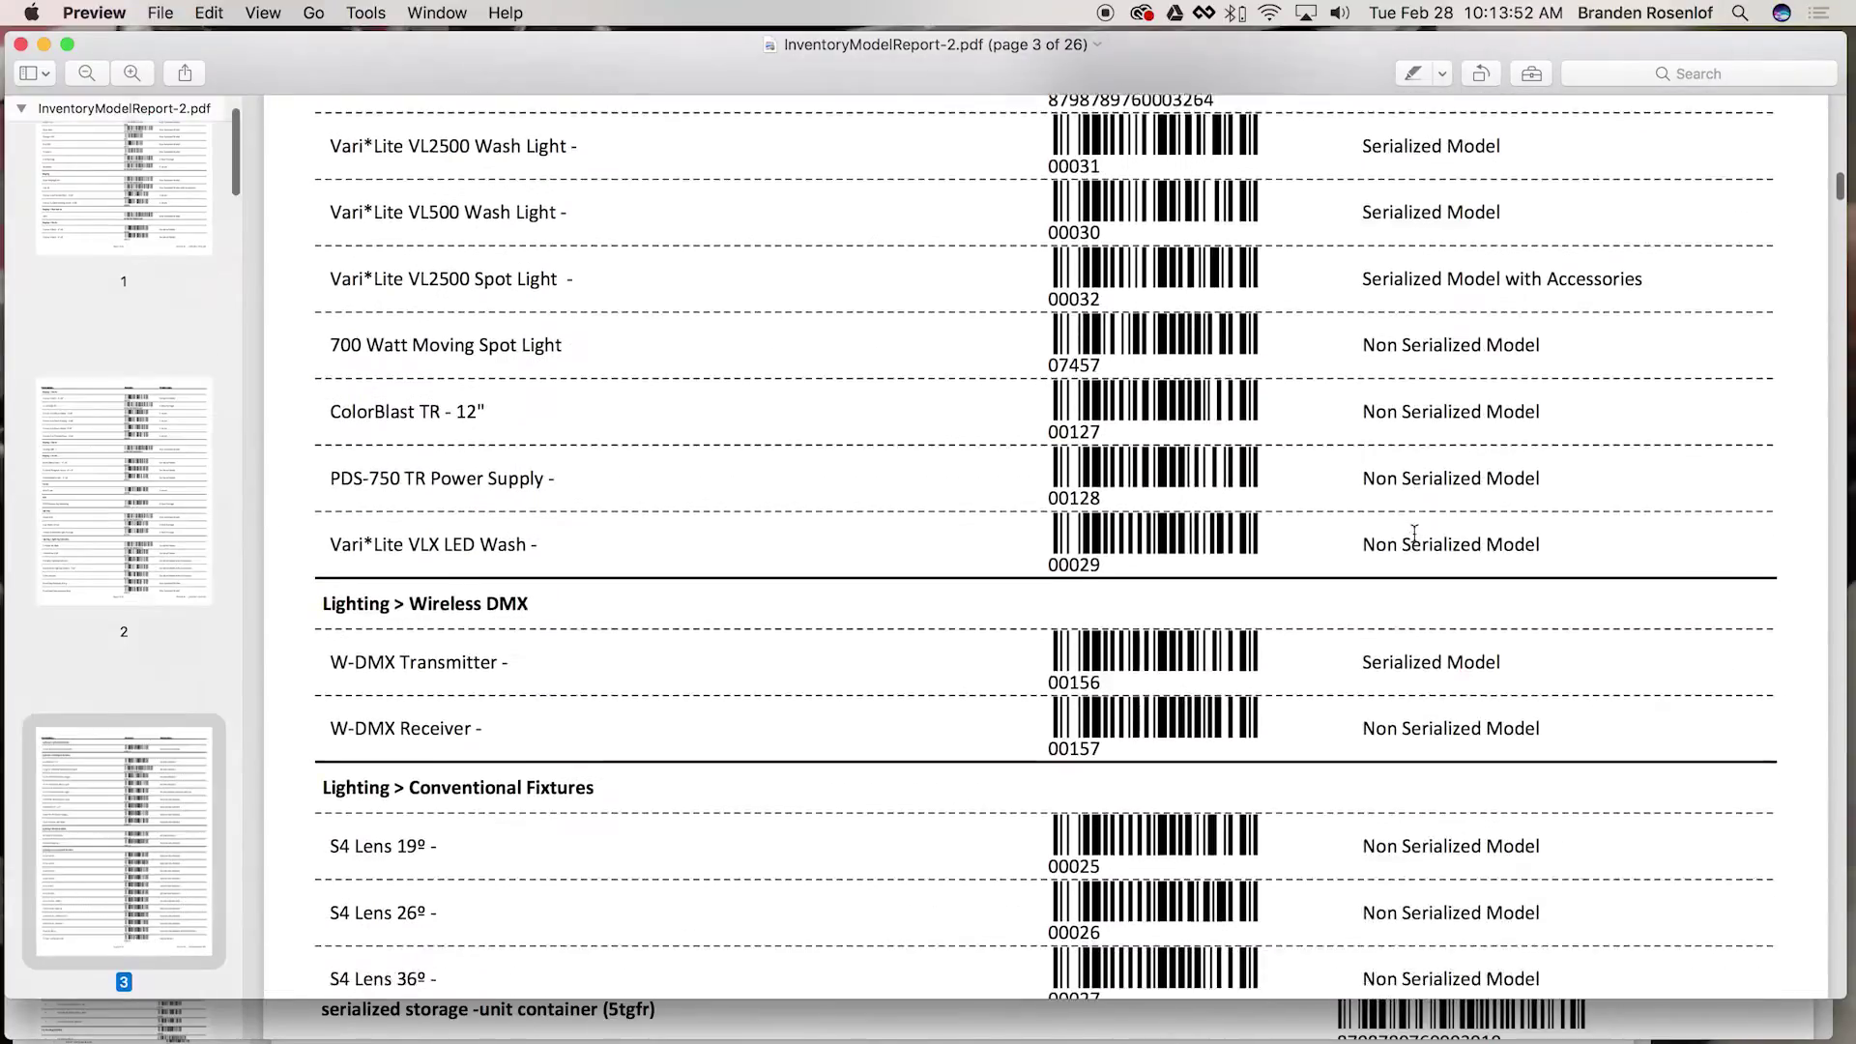
pyautogui.scroll(7, 1409, 524)
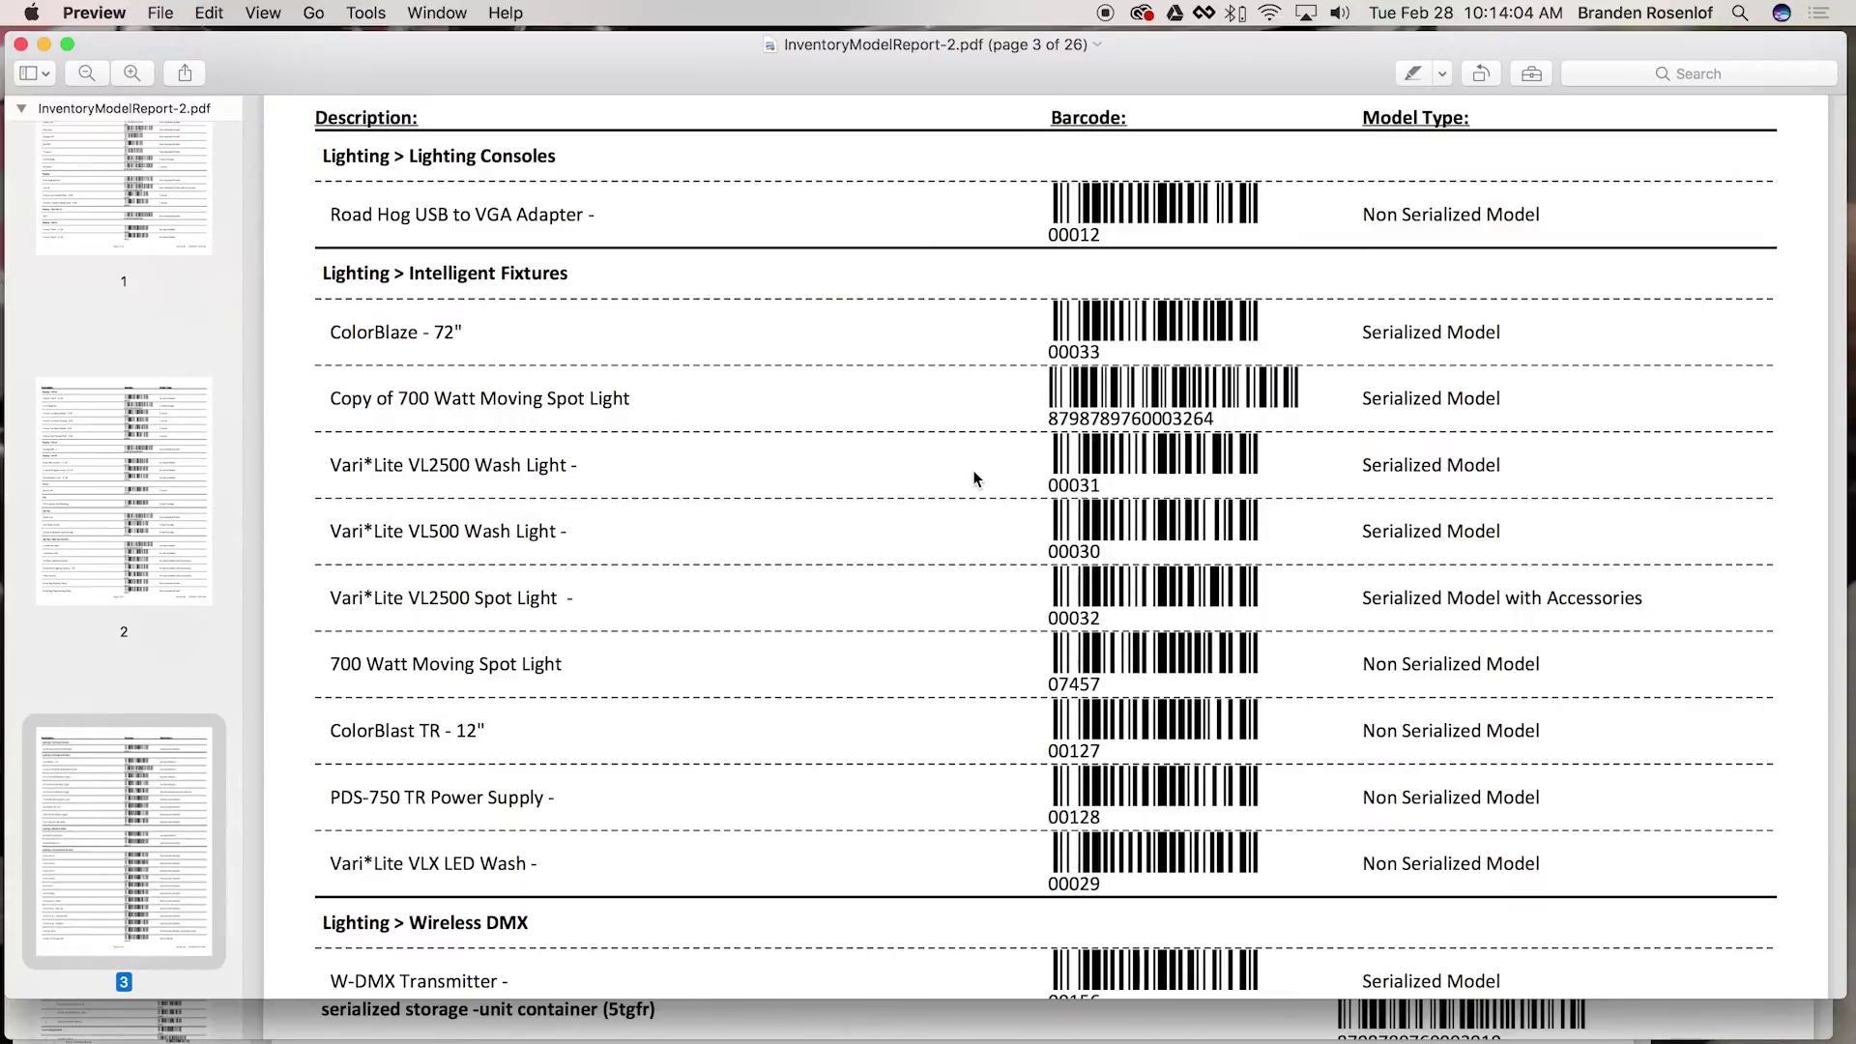
# Examine the 700 Watt Moving Spot Light's model type and barcode on page 3, and continue reading to page 4
pyautogui.hotkey('ctrl', 'Right')
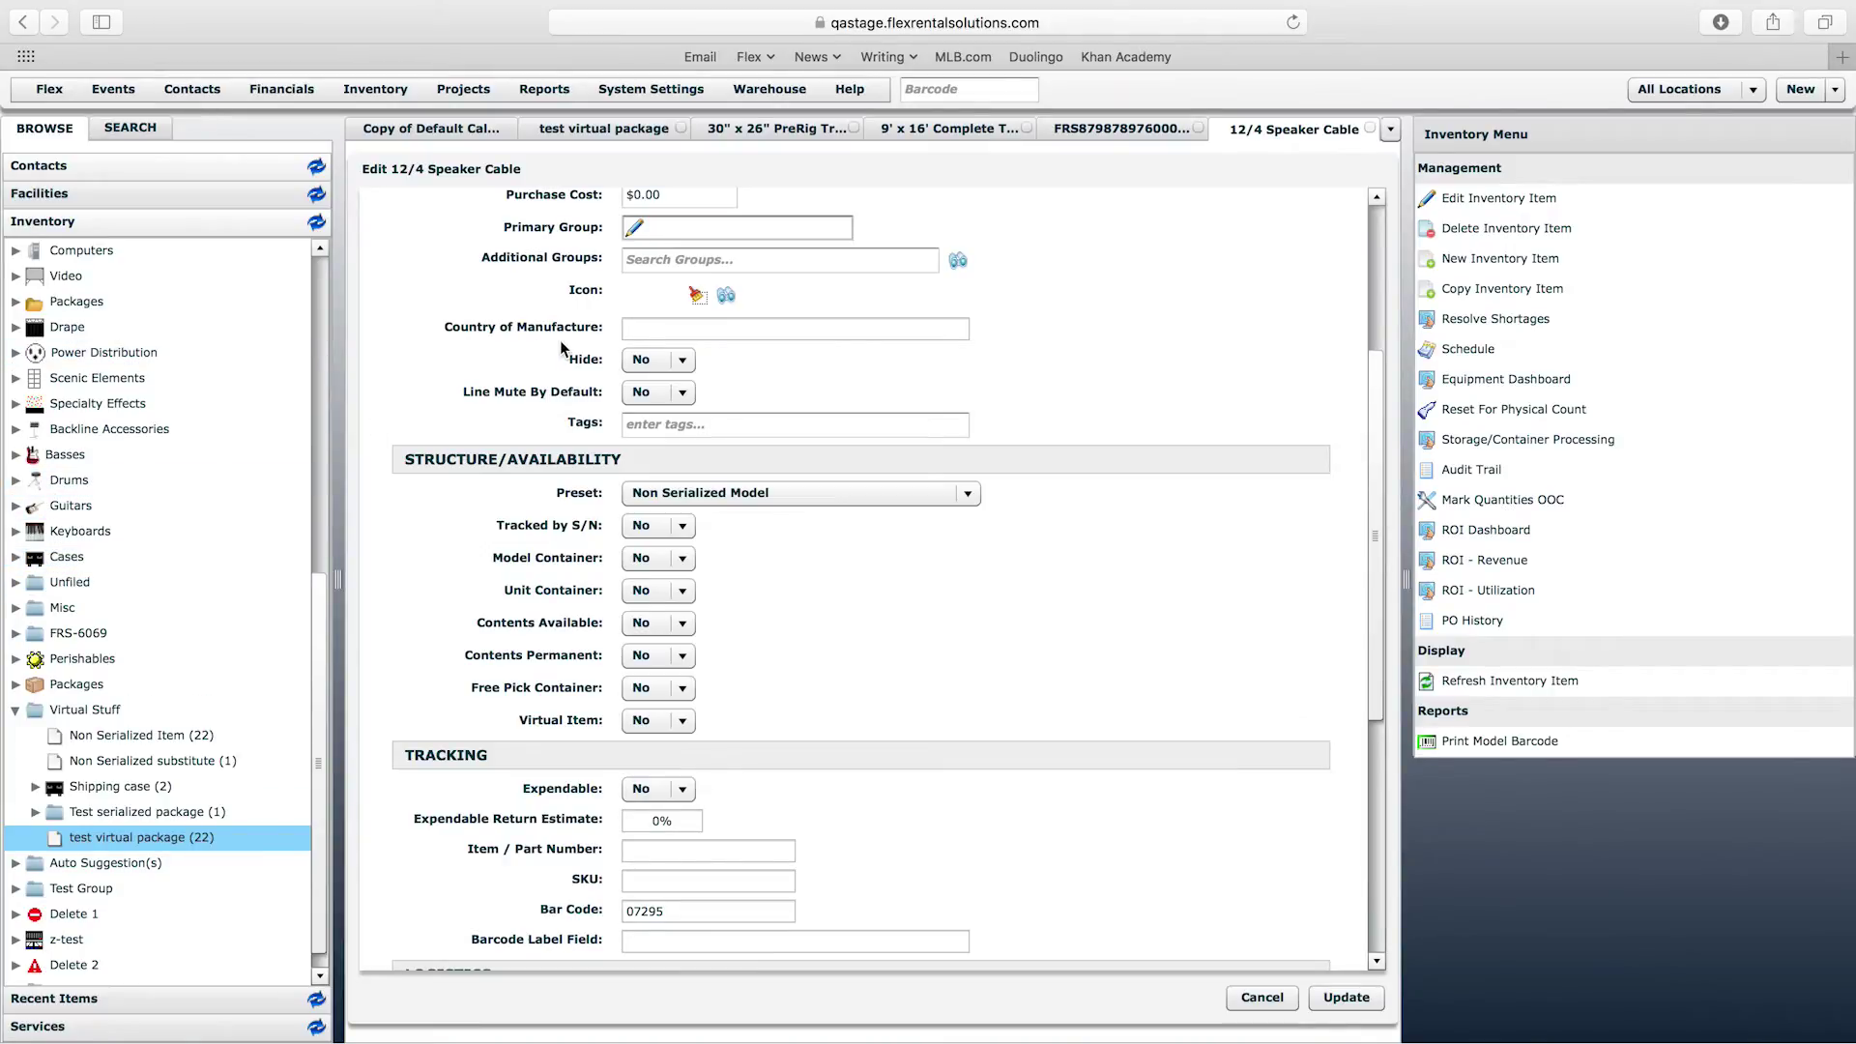
pyautogui.hotkey('ctrl', 'Left')
pyautogui.scroll(-3, 1625, 573)
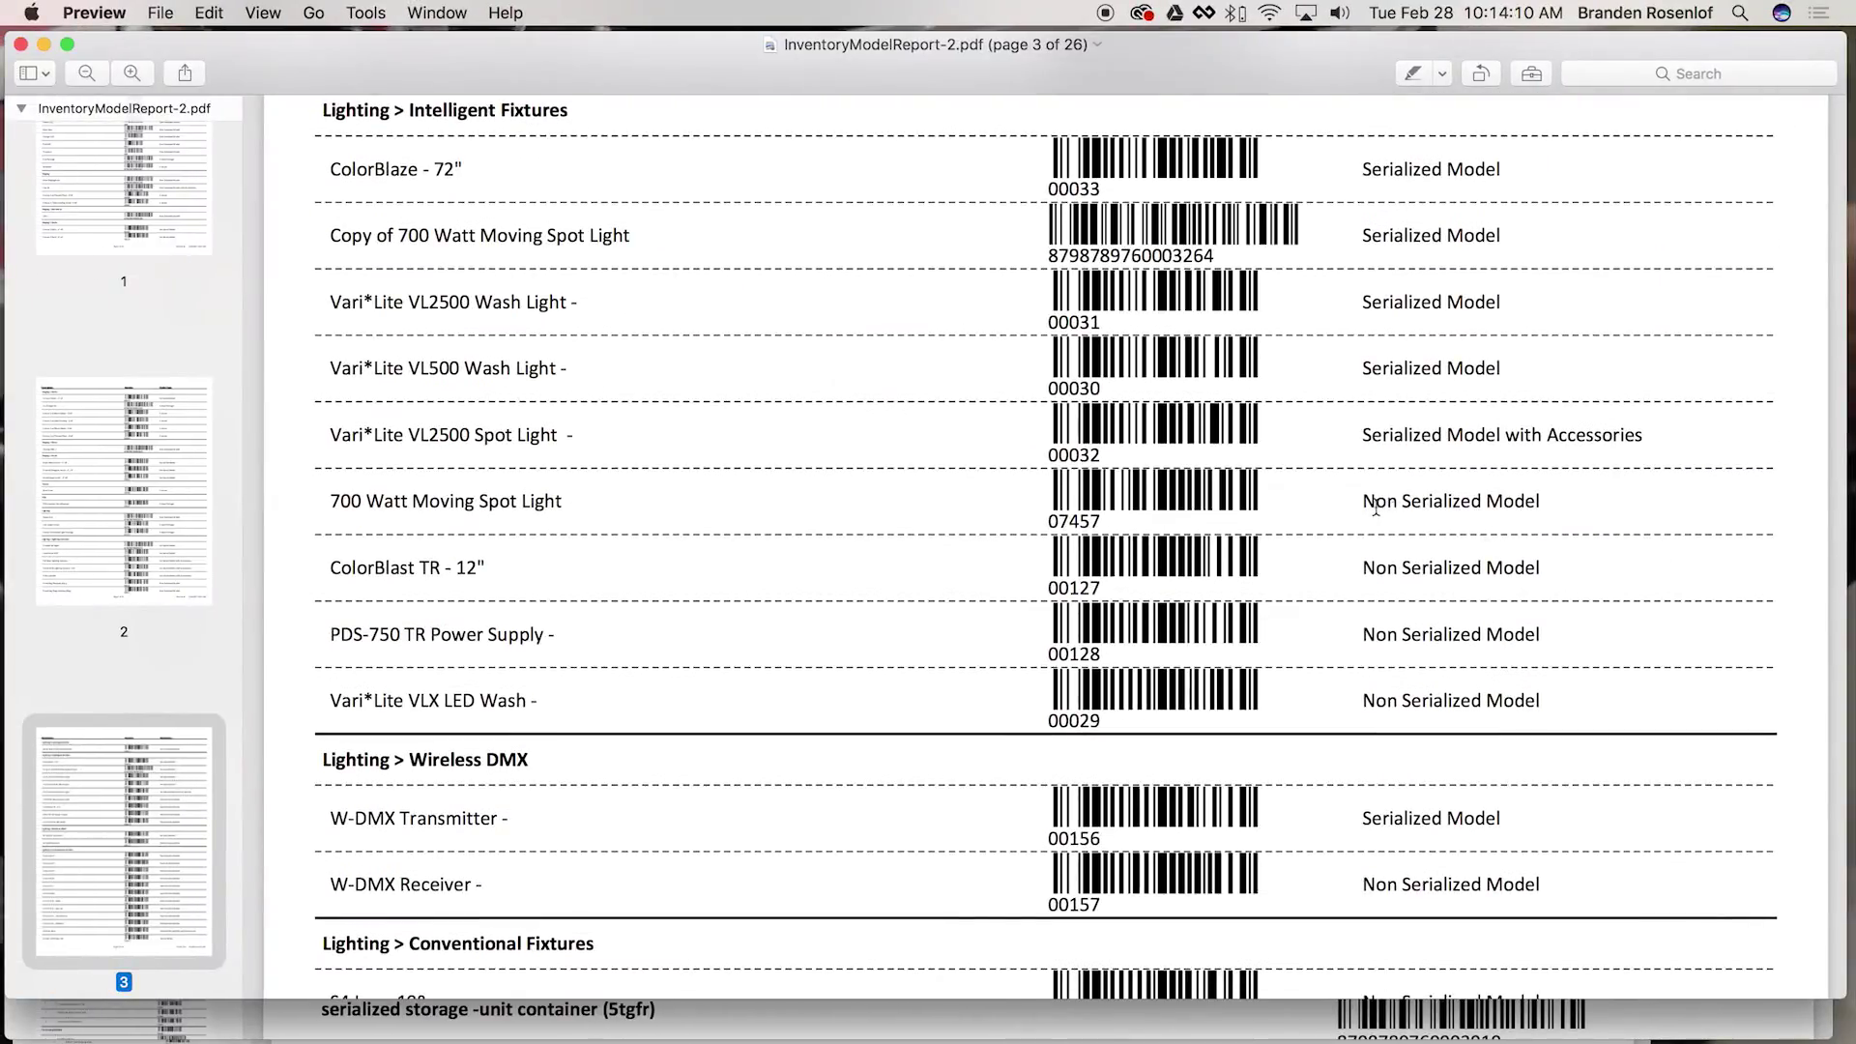
pyautogui.moveTo(1363, 501); pyautogui.dragTo(1636, 500)
pyautogui.moveTo(1044, 522); pyautogui.dragTo(1139, 528)
pyautogui.click(1139, 529)
pyautogui.click(1461, 580)
pyautogui.scroll(-15, 1480, 585)
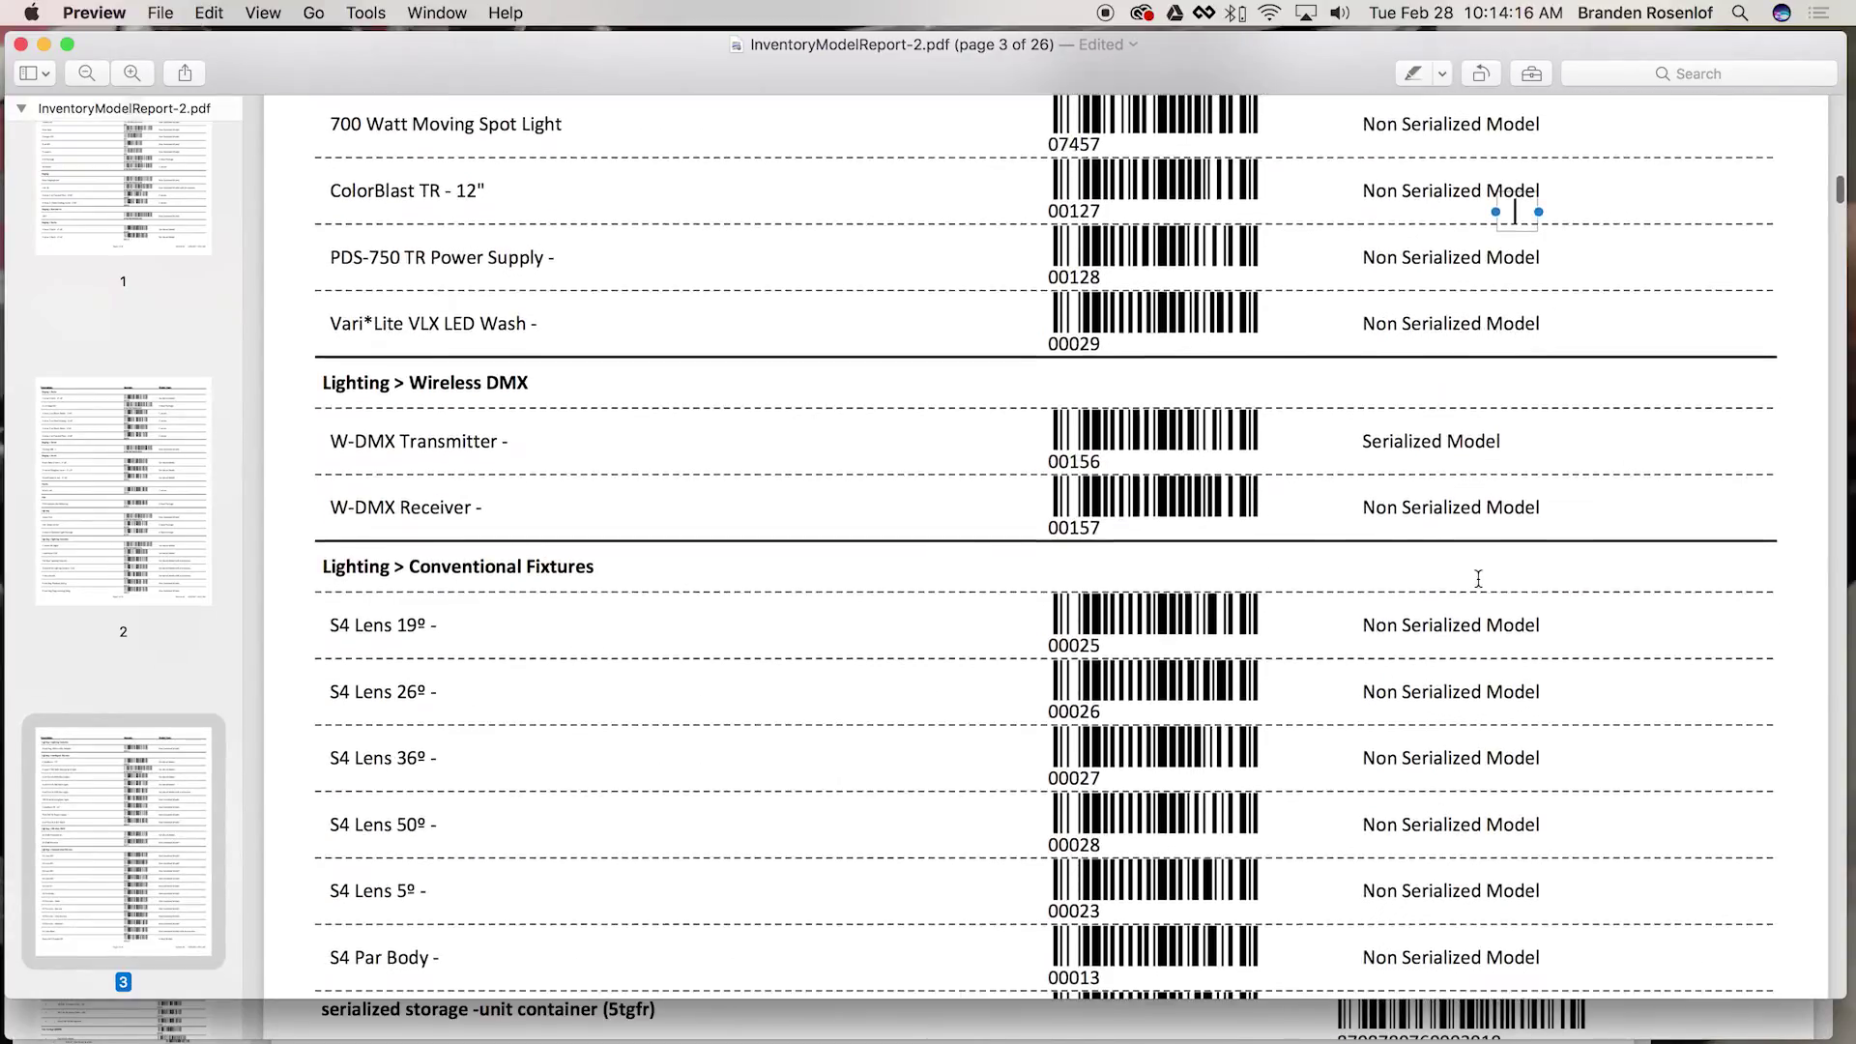
pyautogui.scroll(-5, 1483, 579)
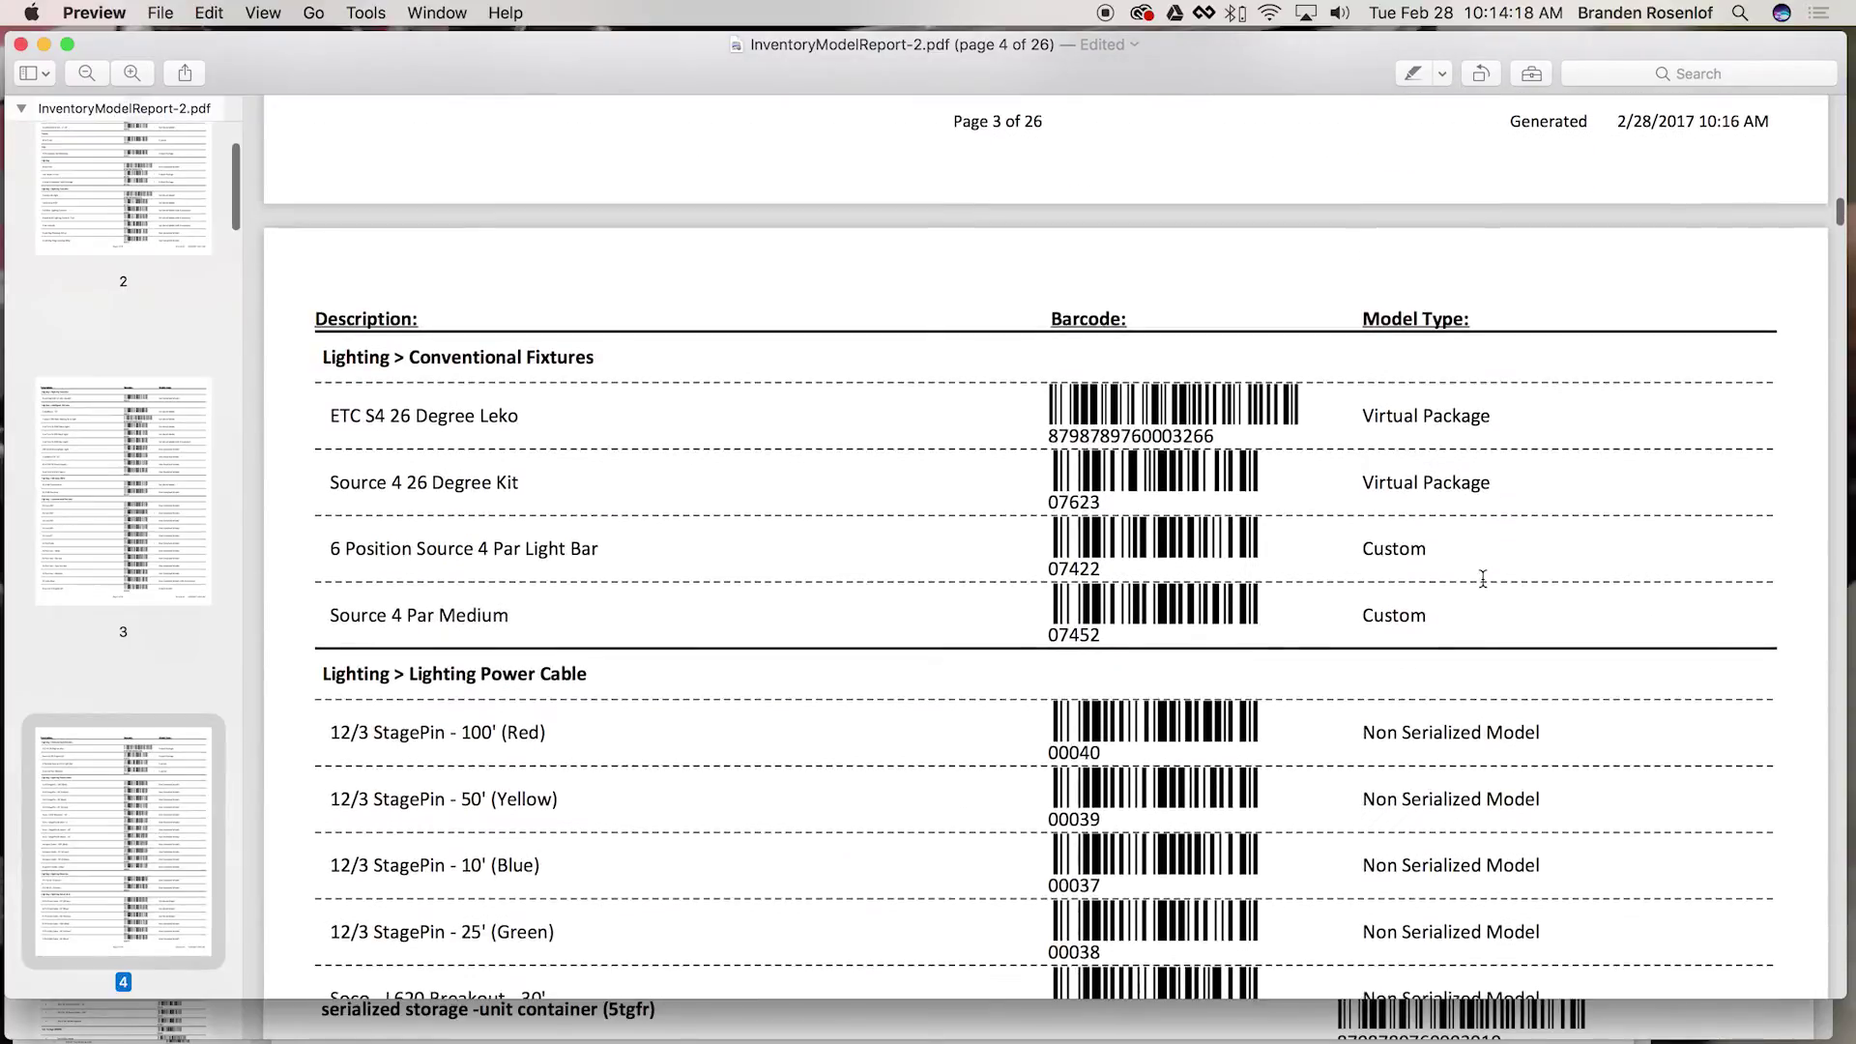
# Review the available report formats in Flex's Inventory Model Report options and close them without generating a report
pyautogui.hotkey('ctrl', 'Right')
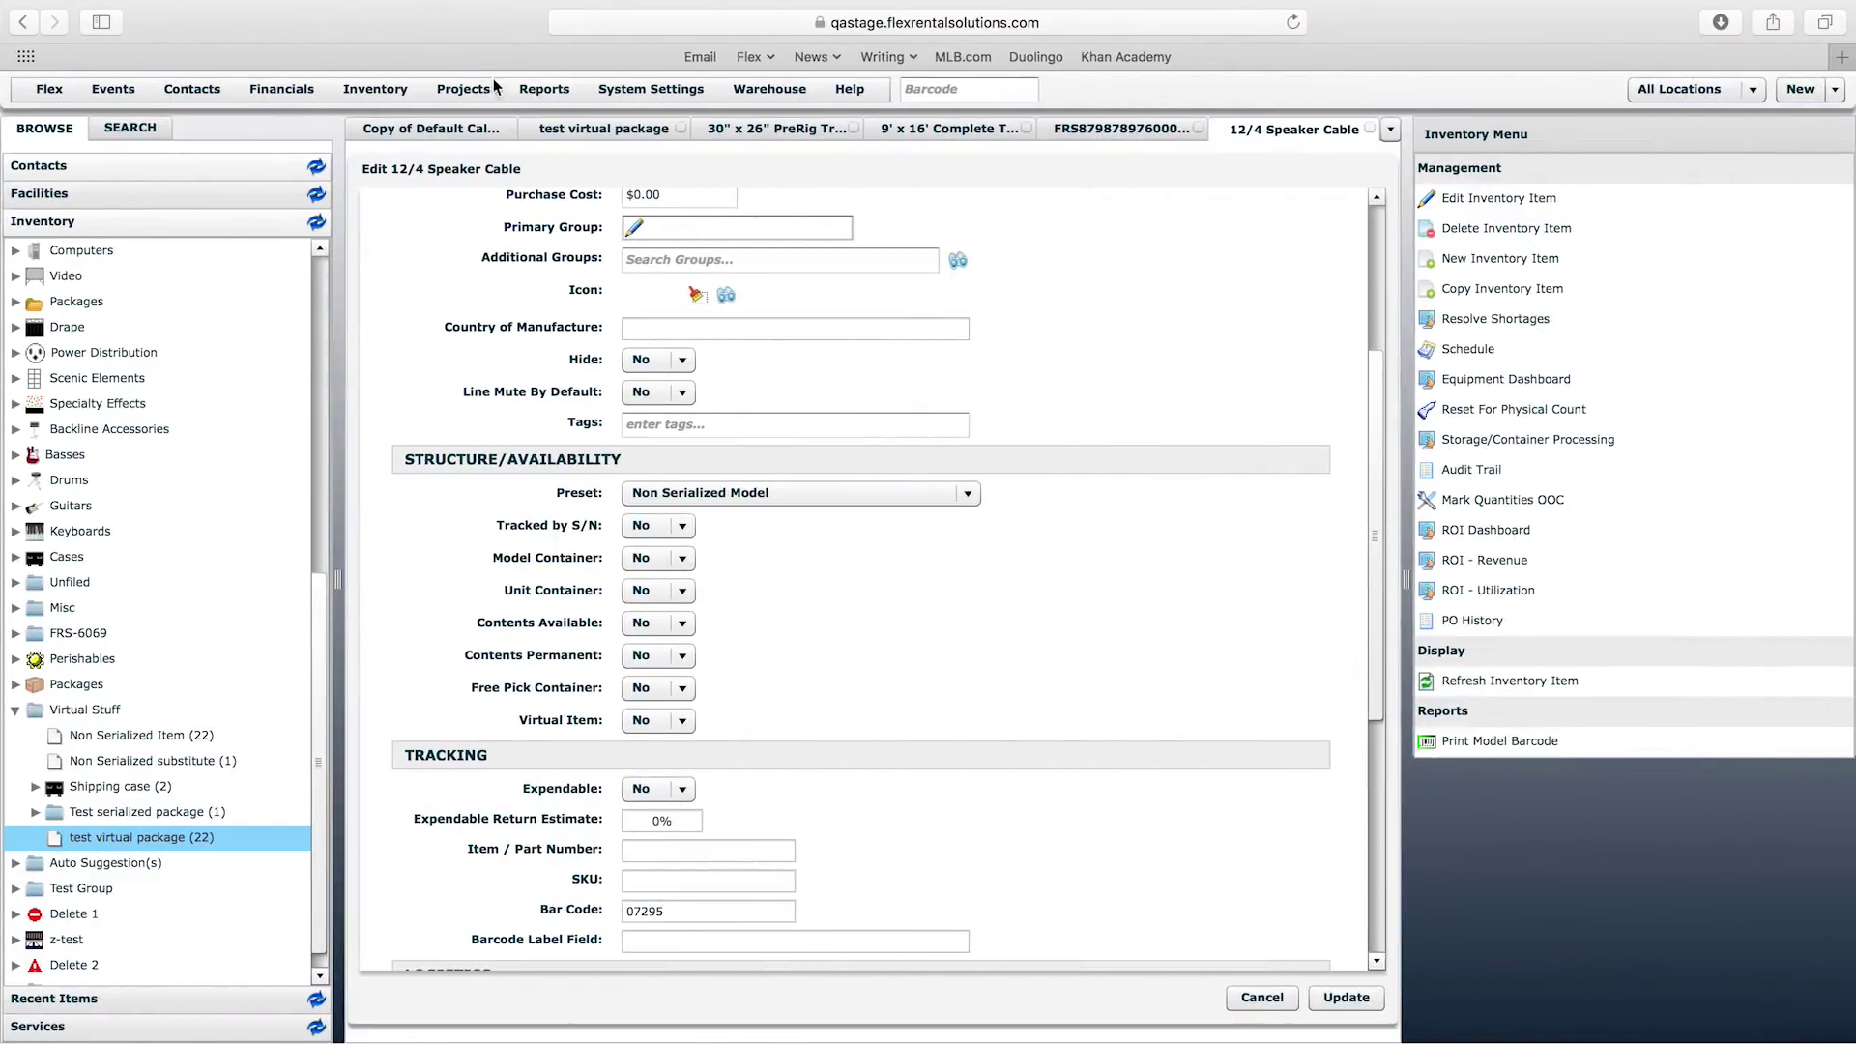
pyautogui.click(553, 91)
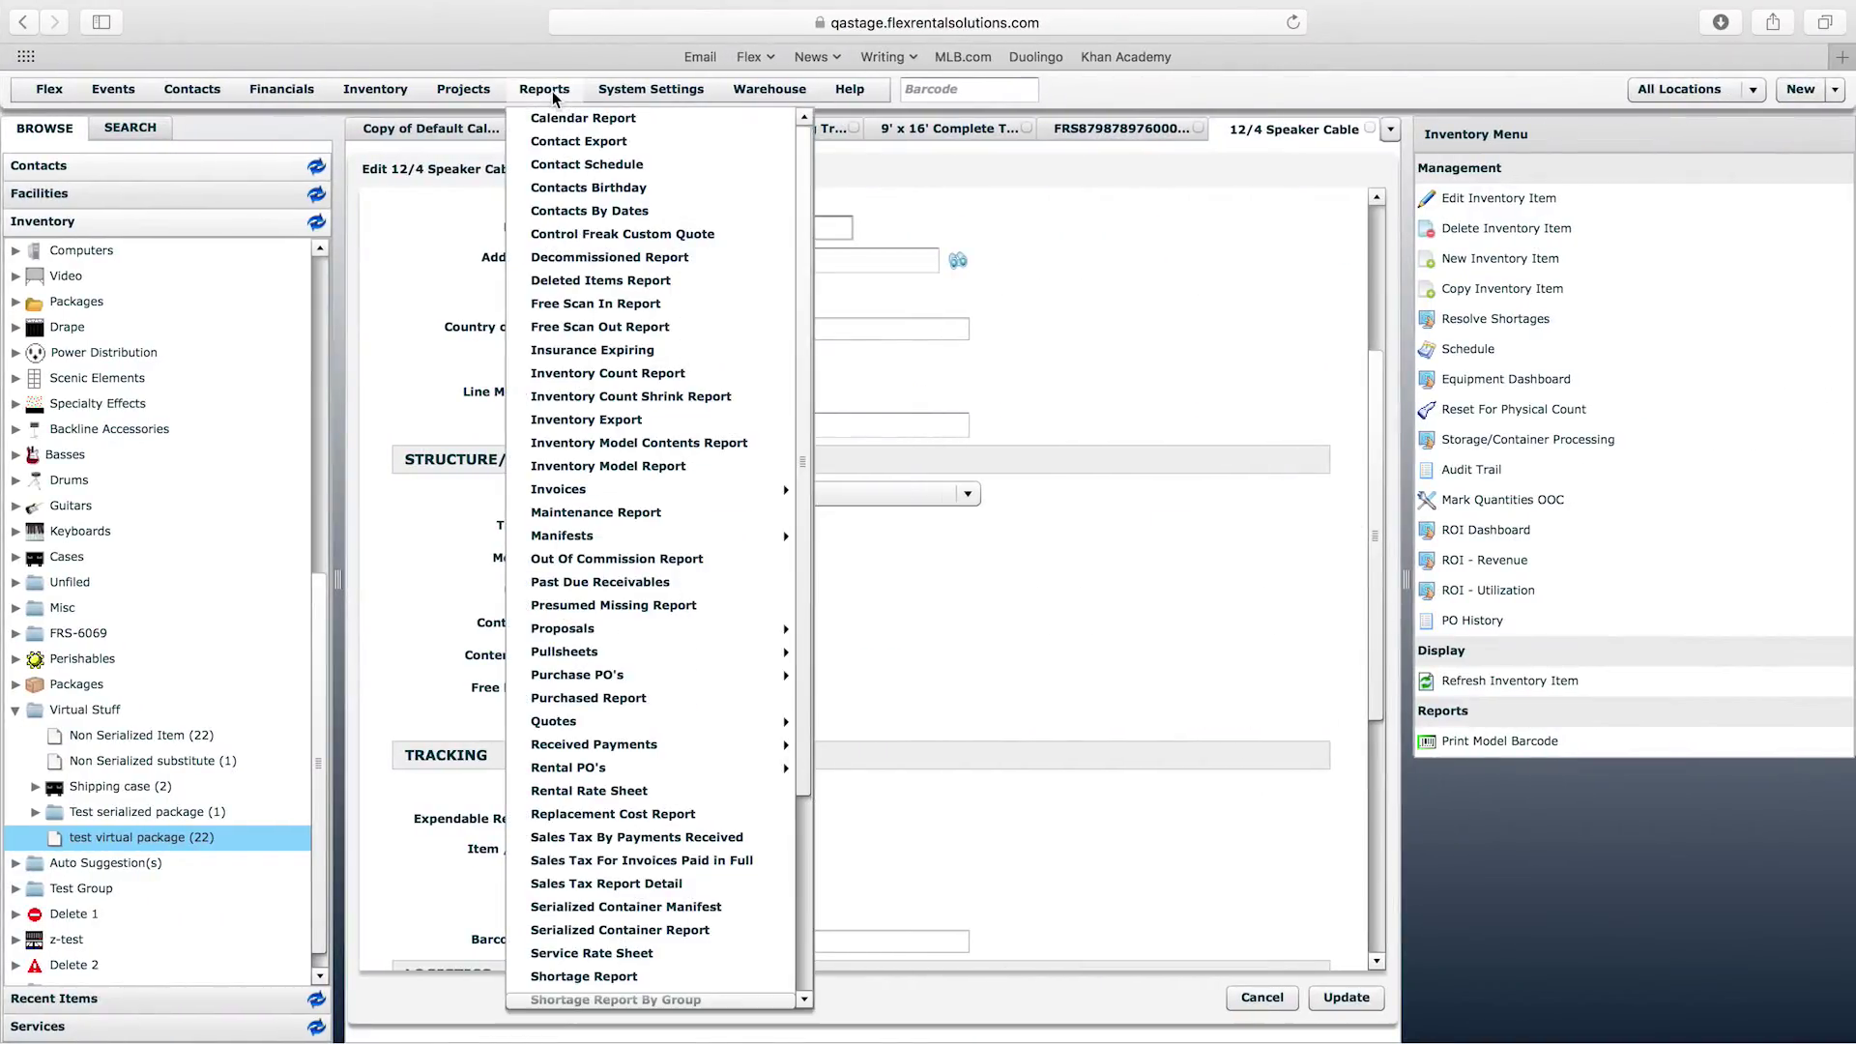
pyautogui.click(684, 468)
pyautogui.click(749, 548)
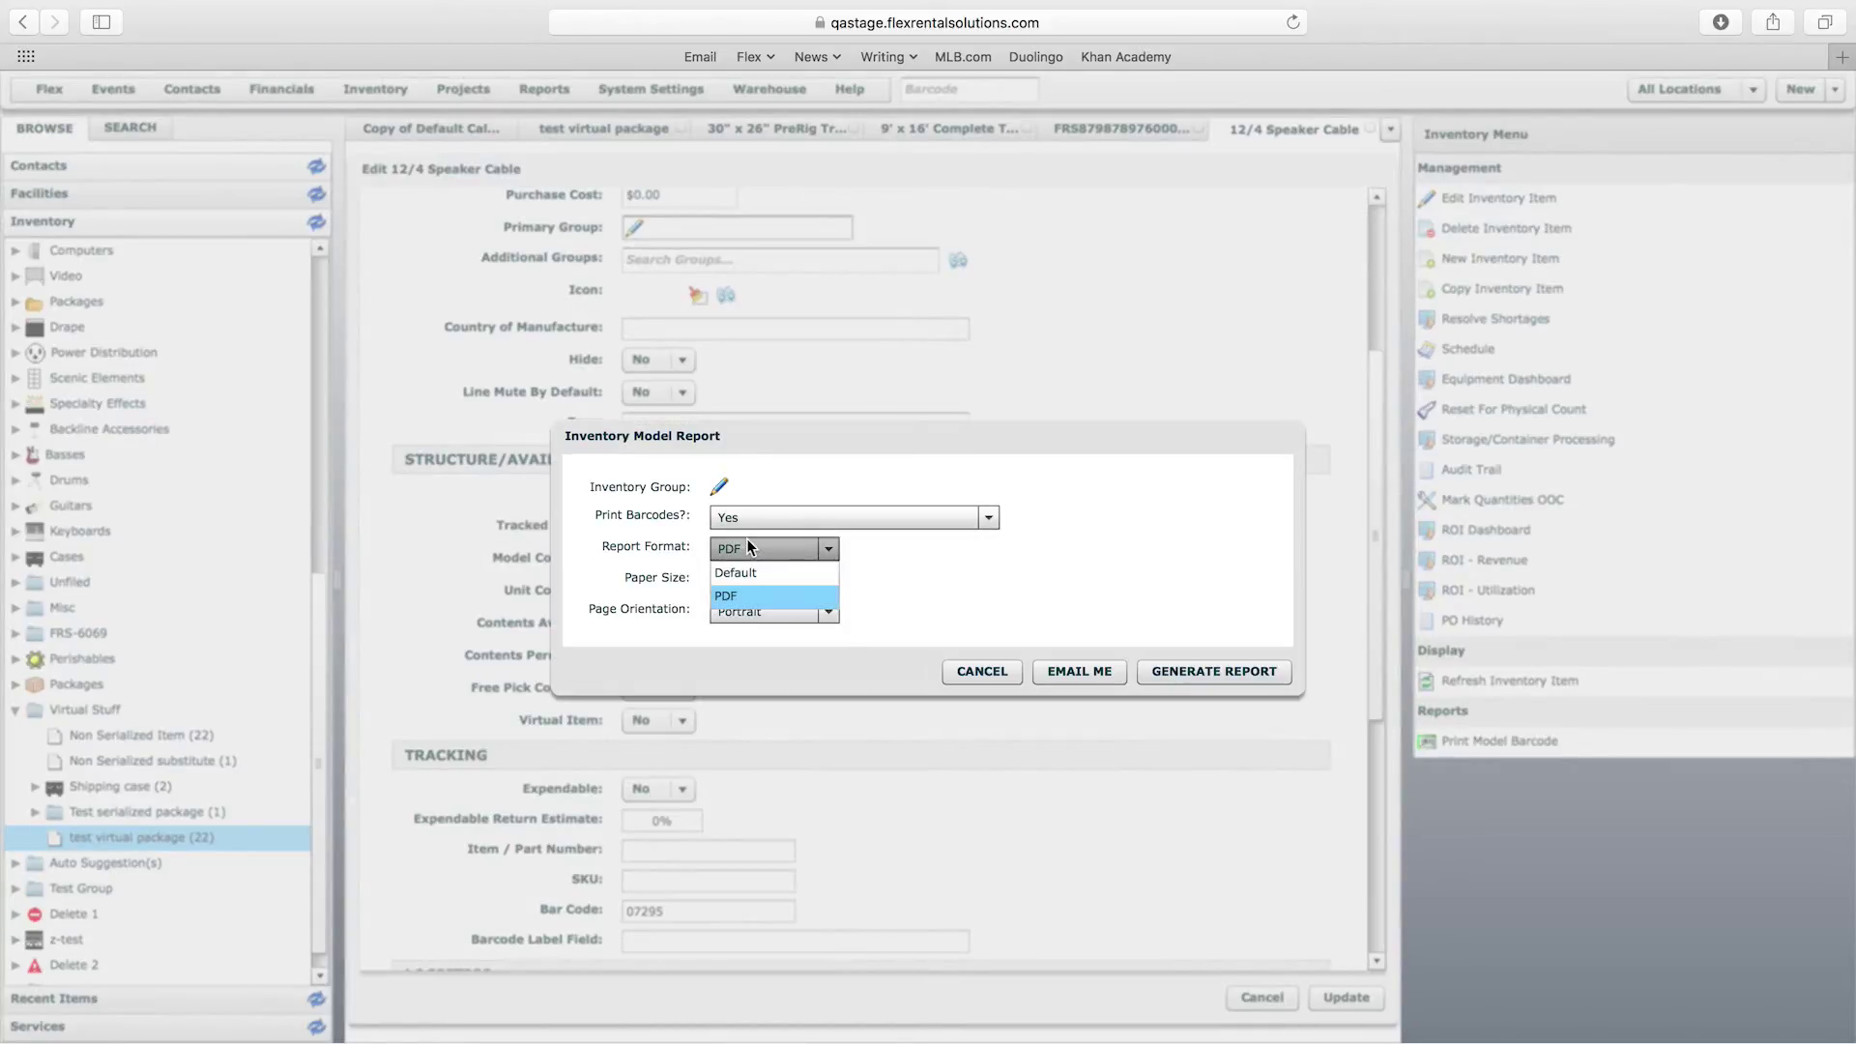
pyautogui.click(745, 547)
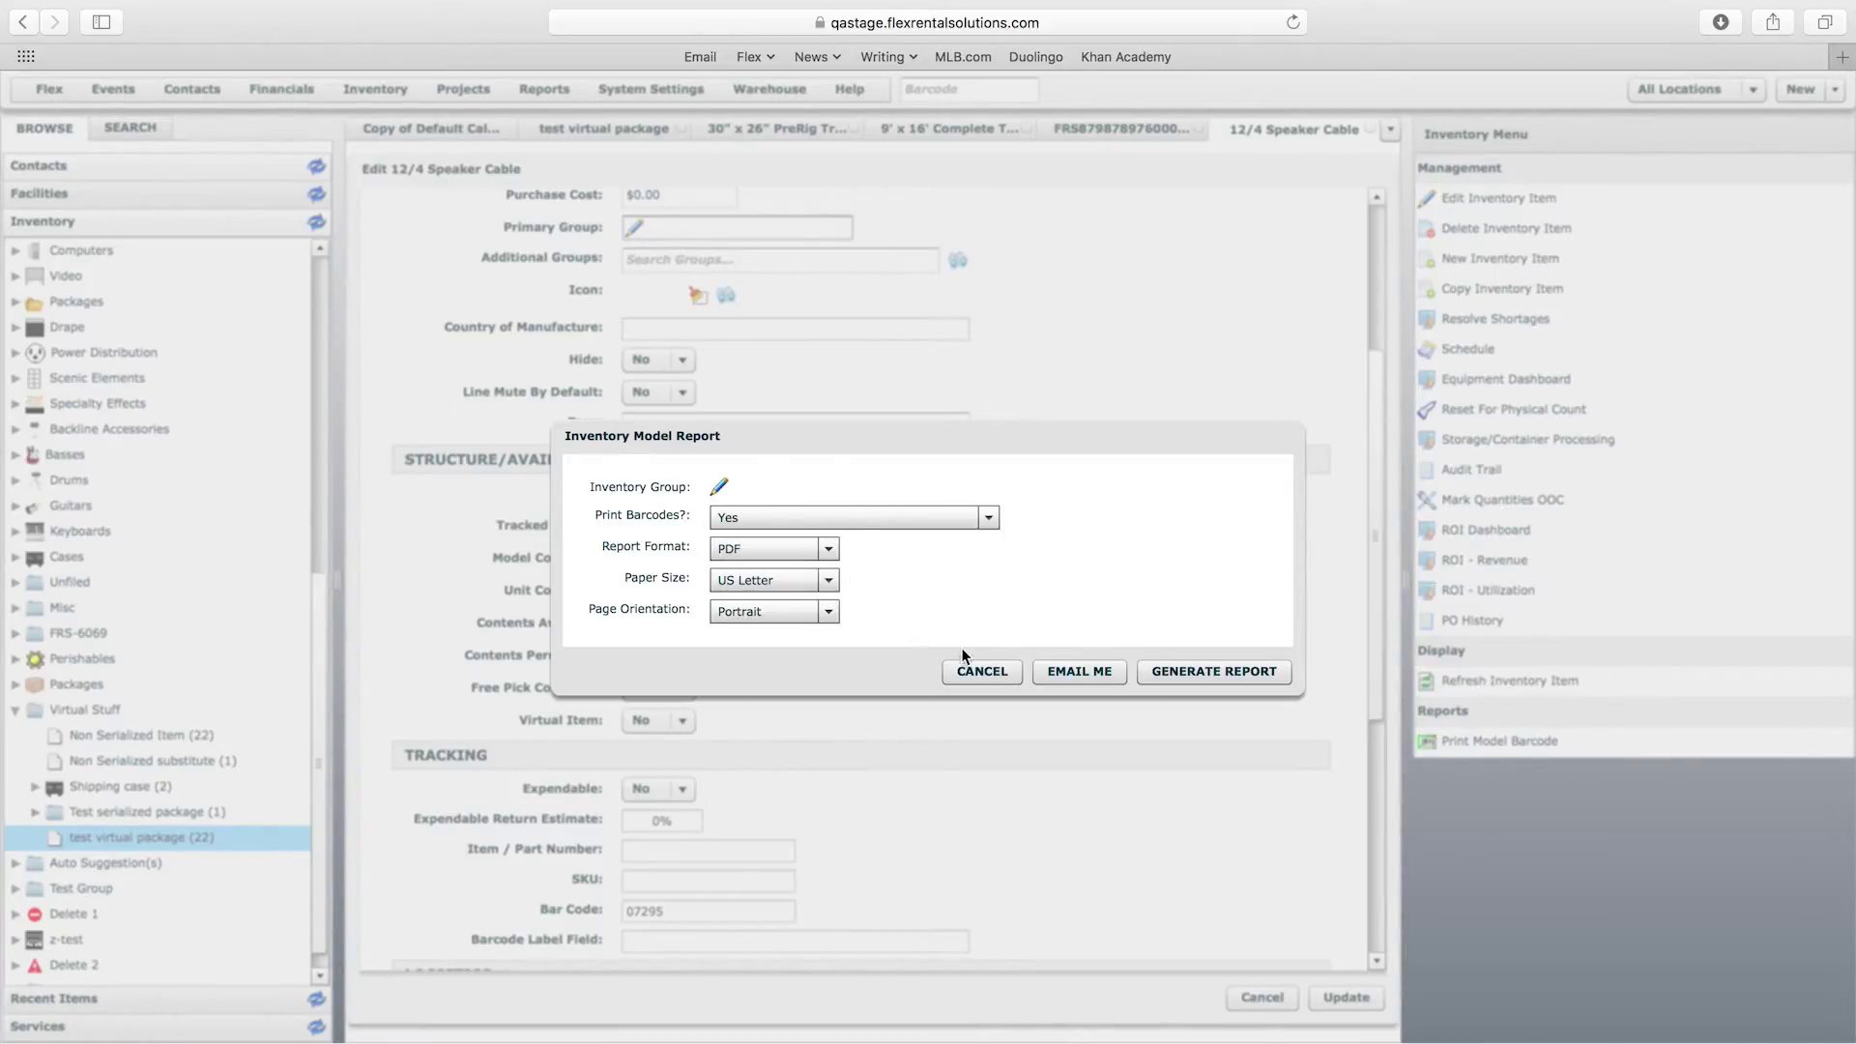
pyautogui.click(998, 673)
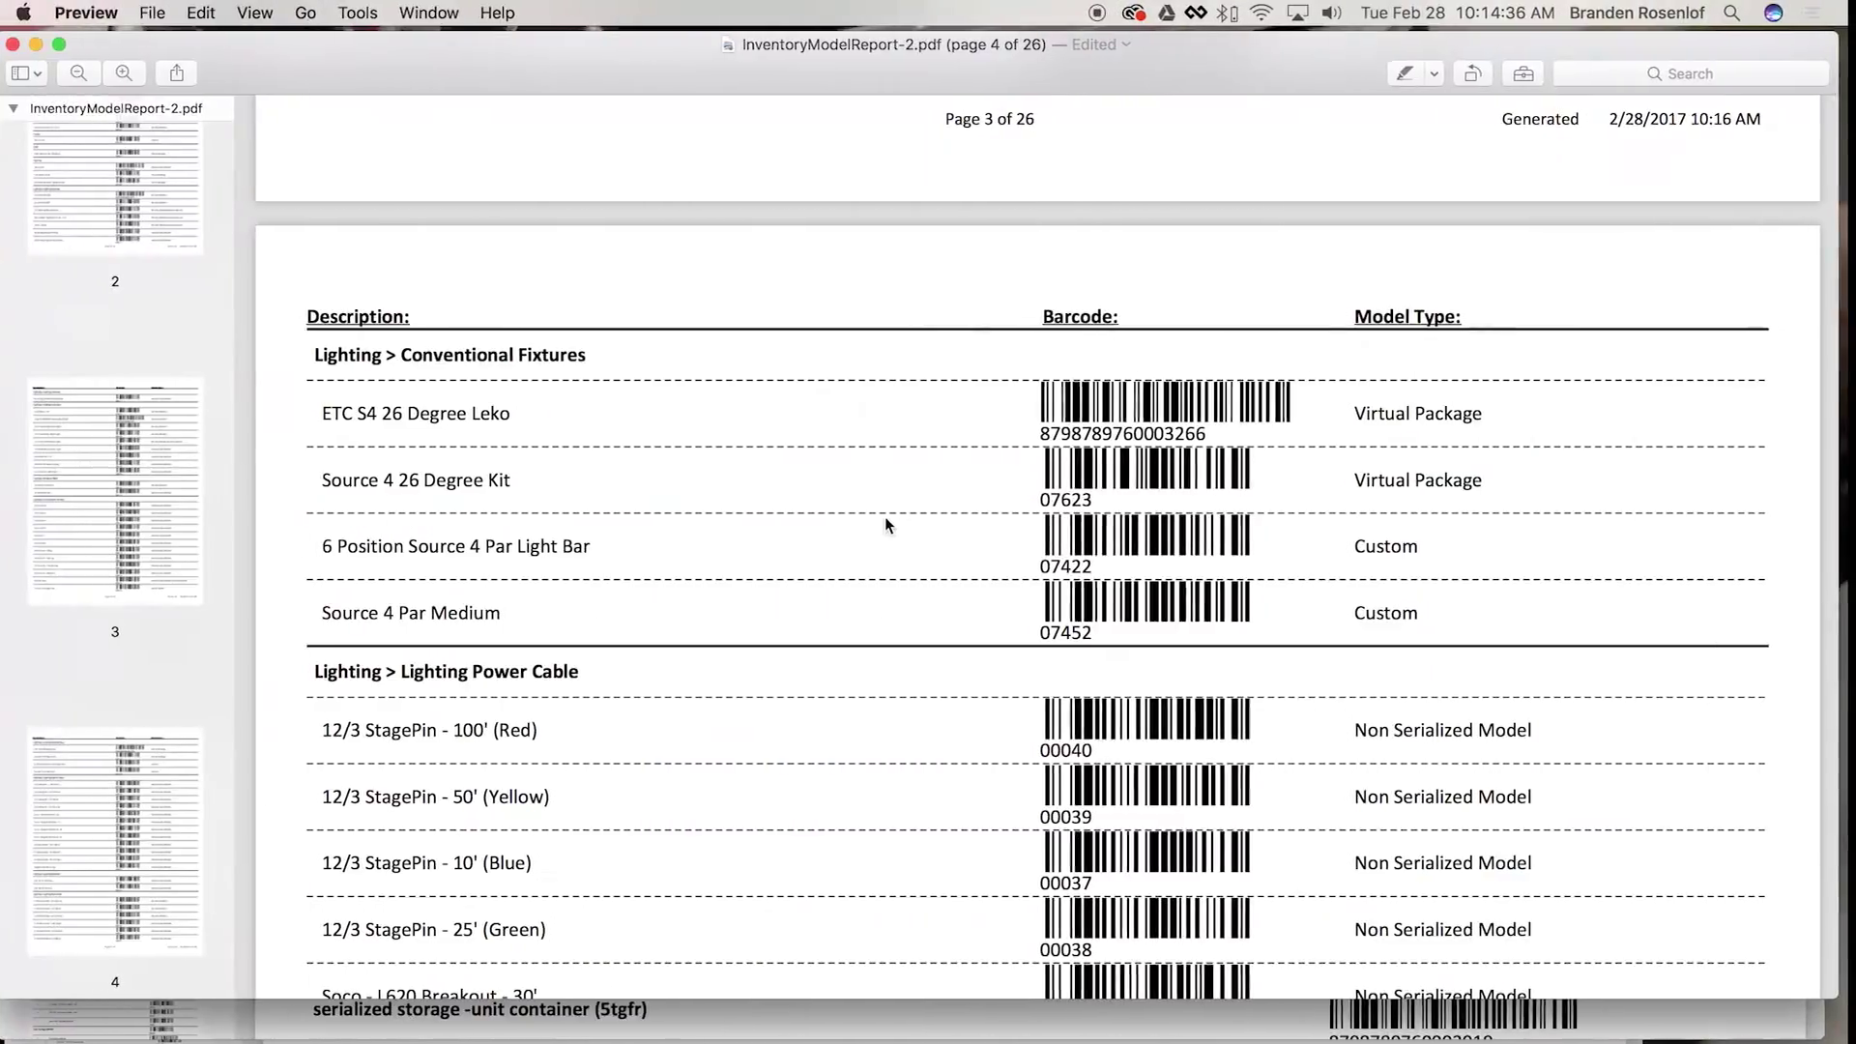
# Look over the Conventional Fixtures and Lighting Power Cable entries on page 4 of the Inventory Model Report
pyautogui.scroll(-3, 831, 463)
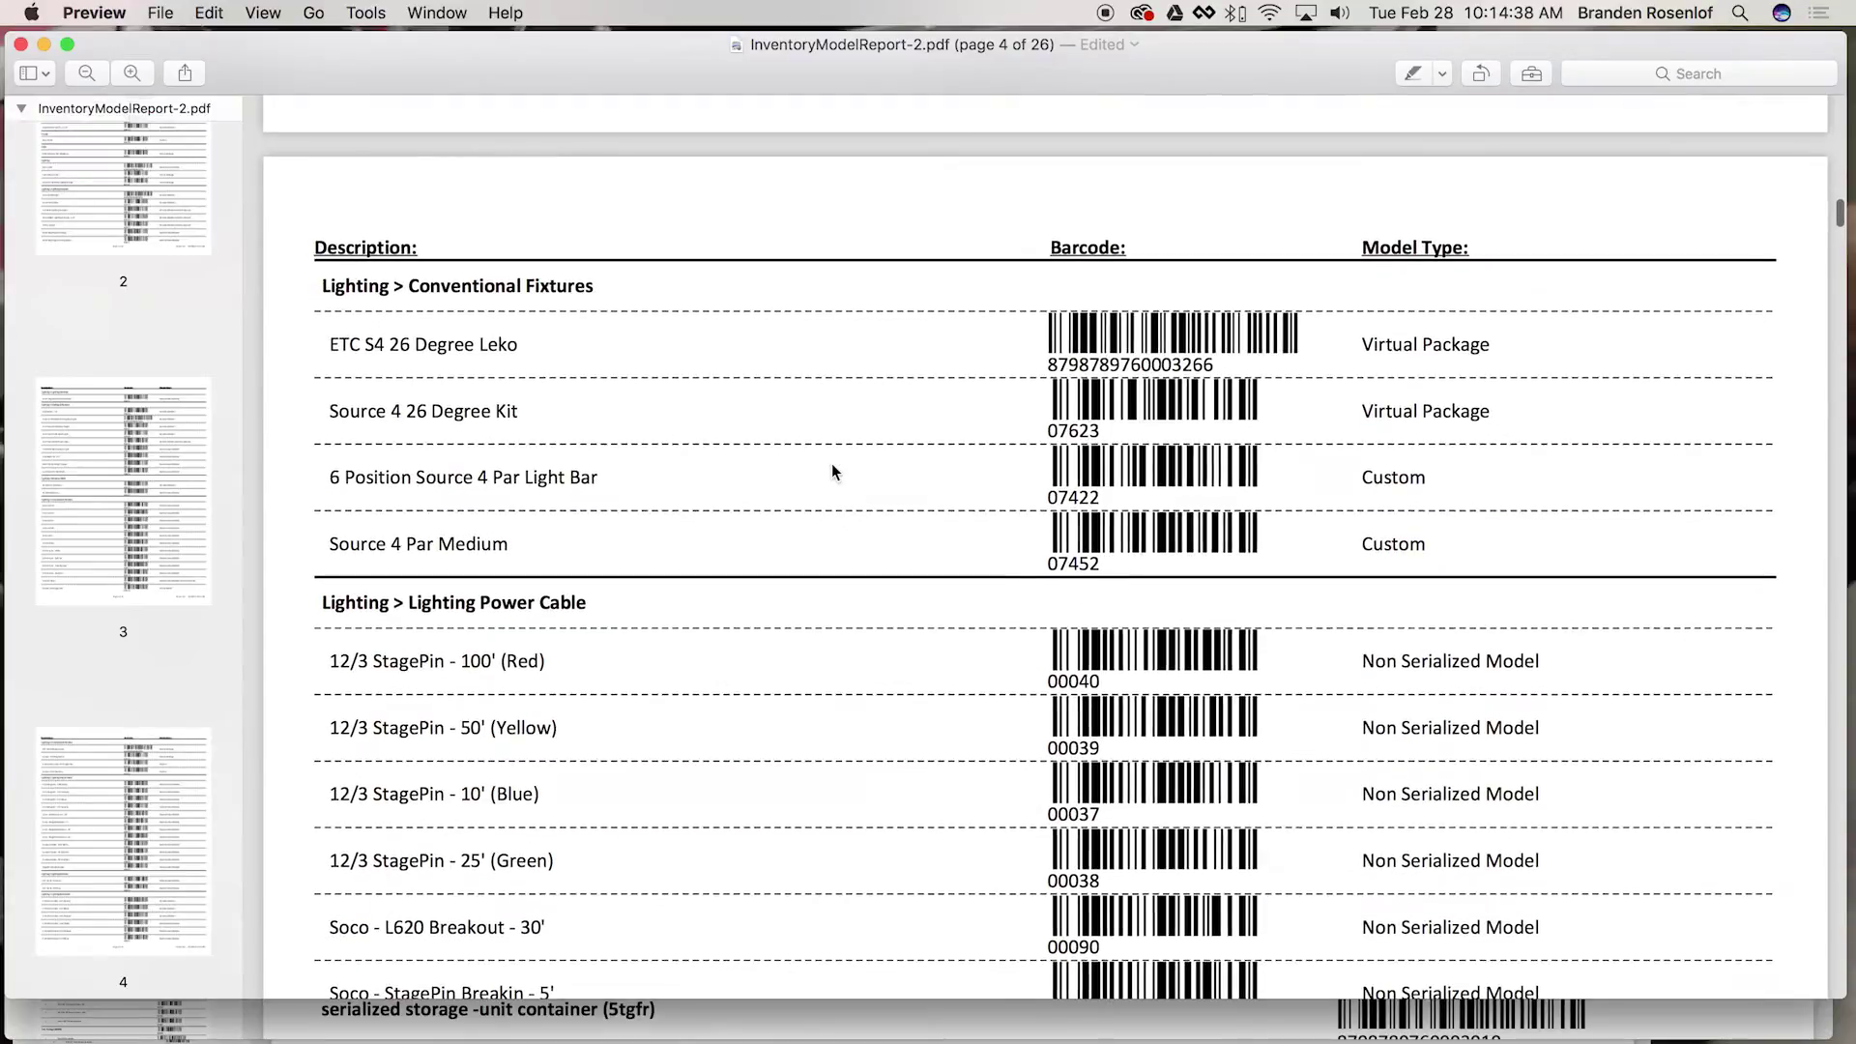
pyautogui.moveTo(319, 216); pyautogui.dragTo(619, 219)
pyautogui.click(427, 277)
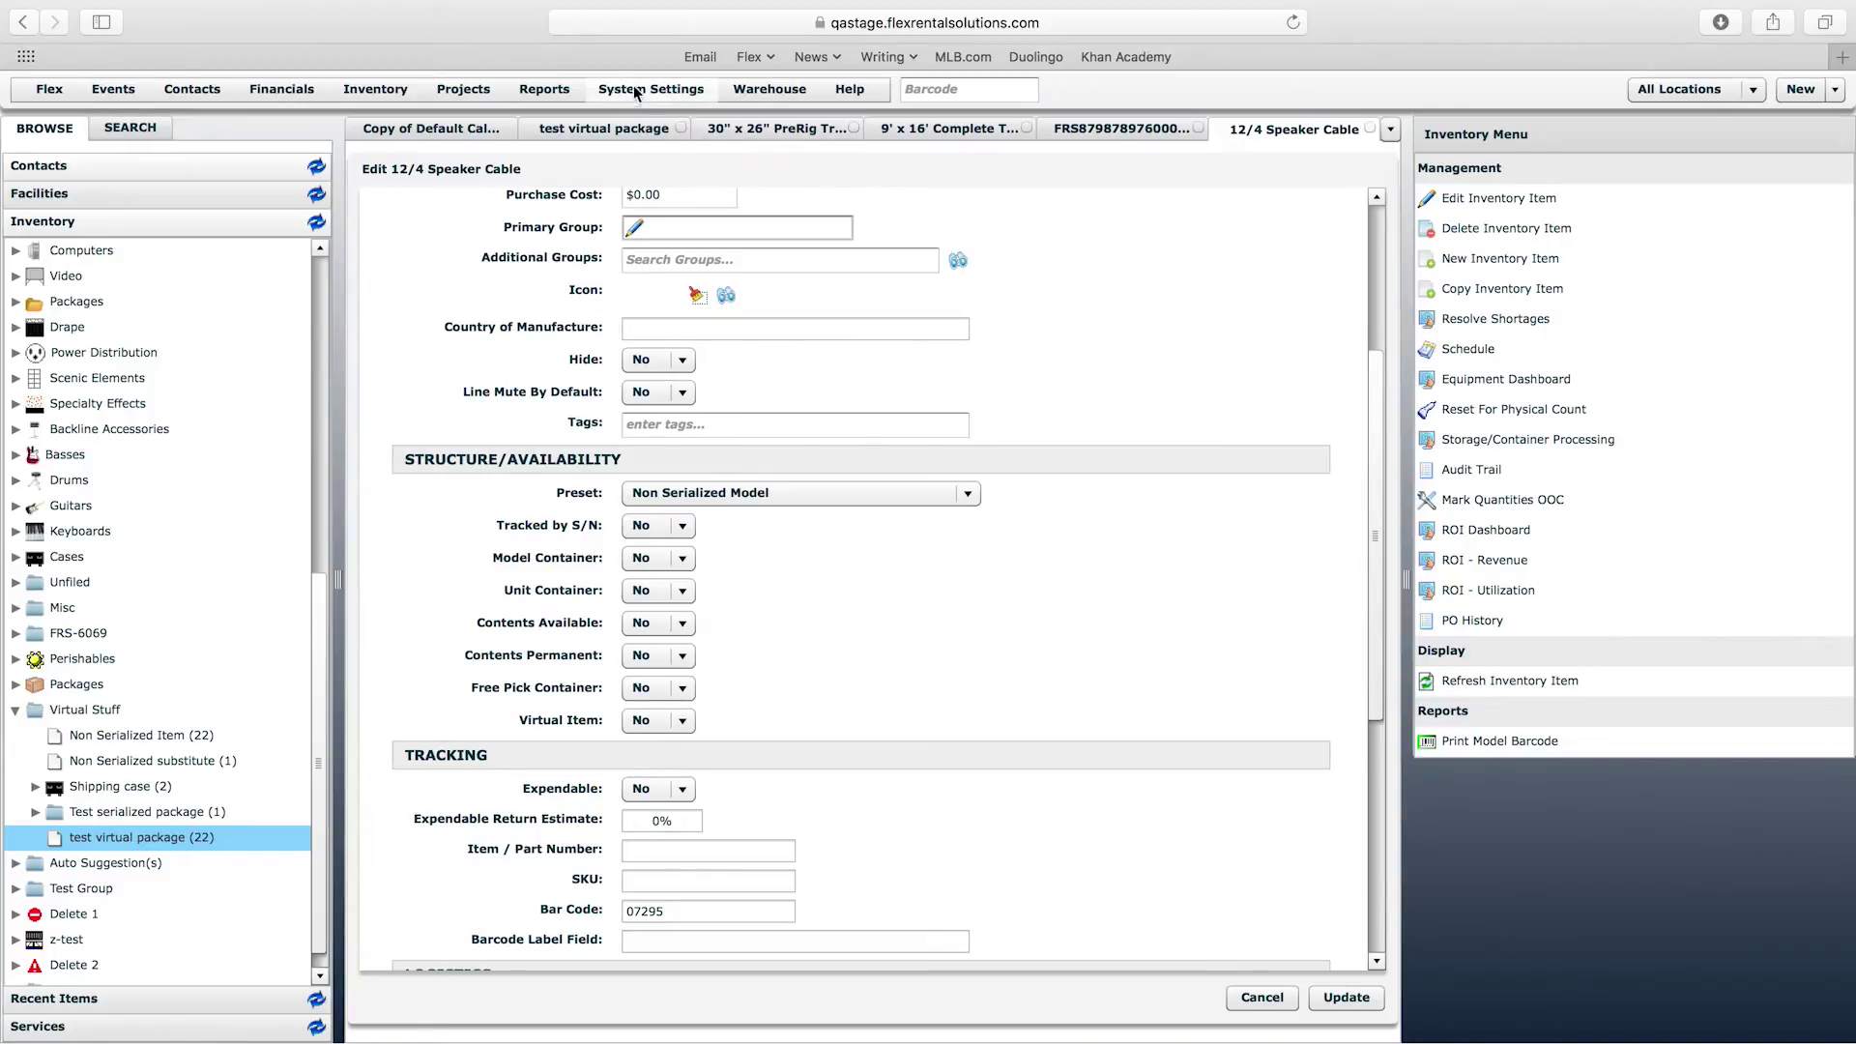
# Review the Serialized Container Manifest options in Flex, close them without generating, and point out the main barcode scan field
pyautogui.click(547, 89)
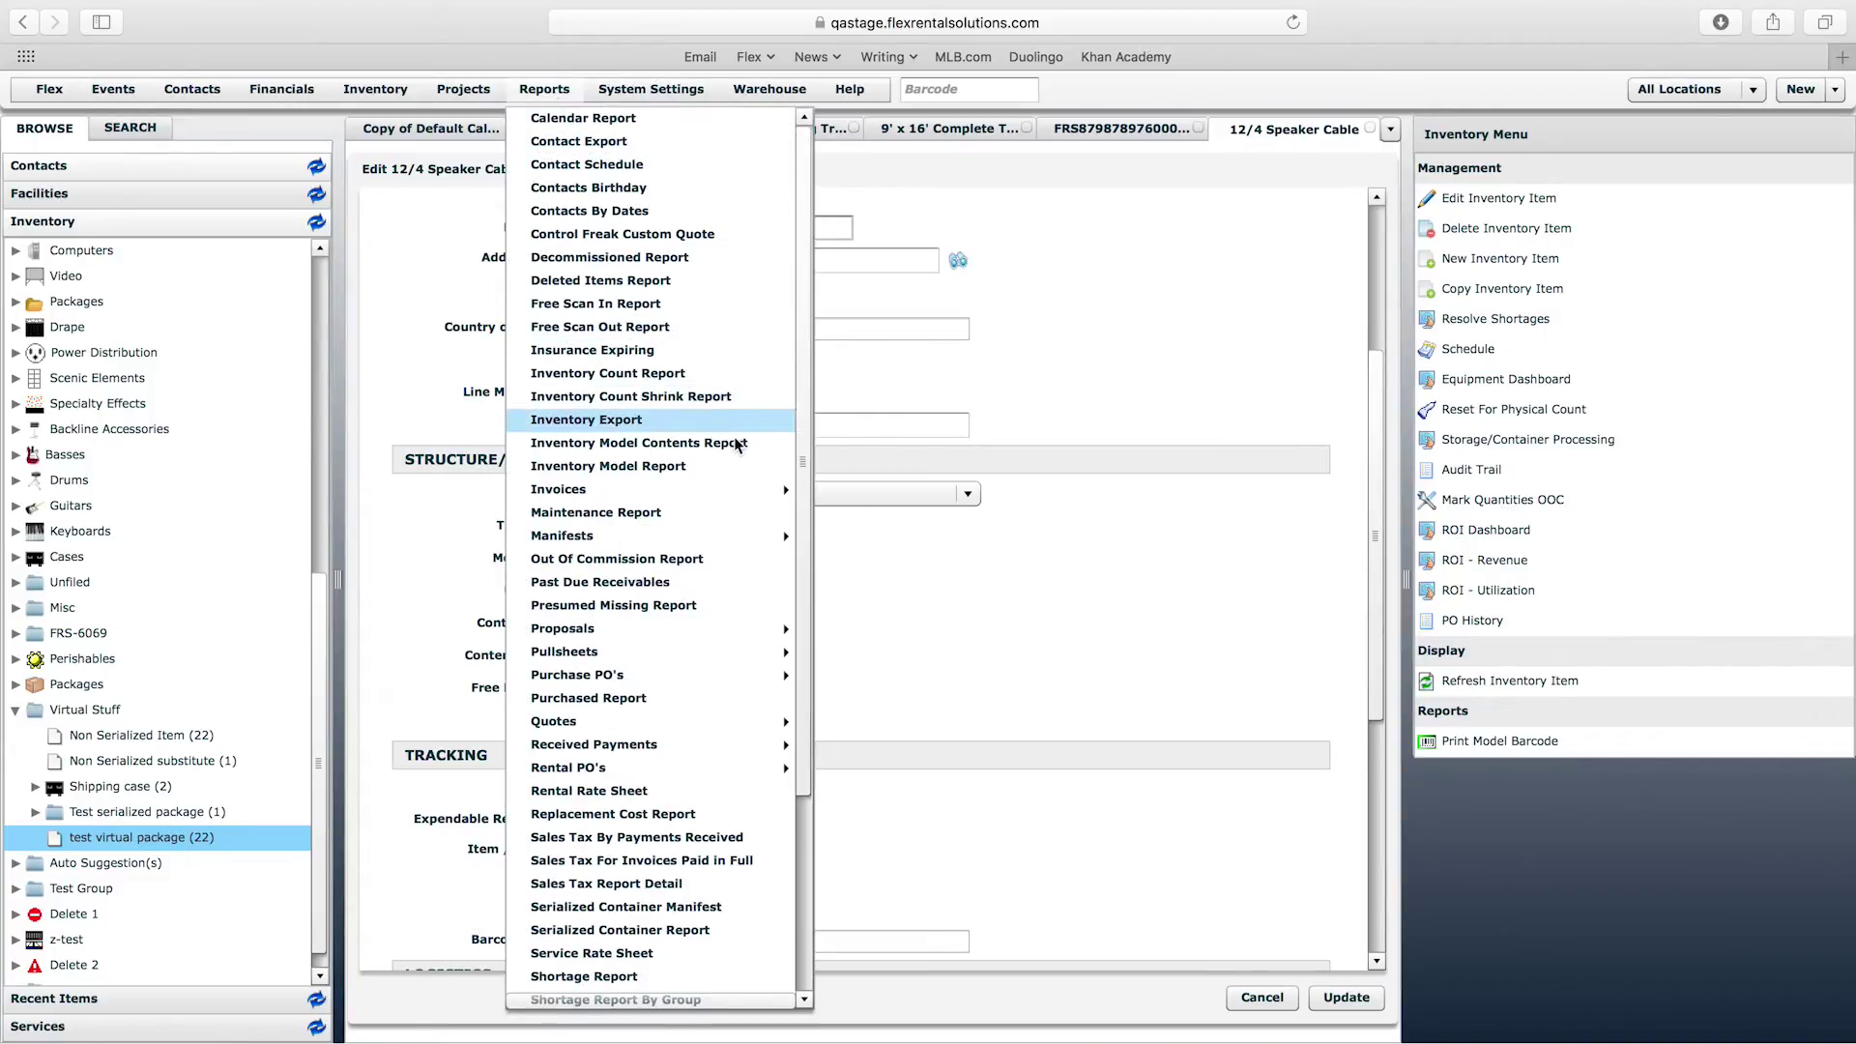
pyautogui.moveTo(803, 415); pyautogui.dragTo(803, 640)
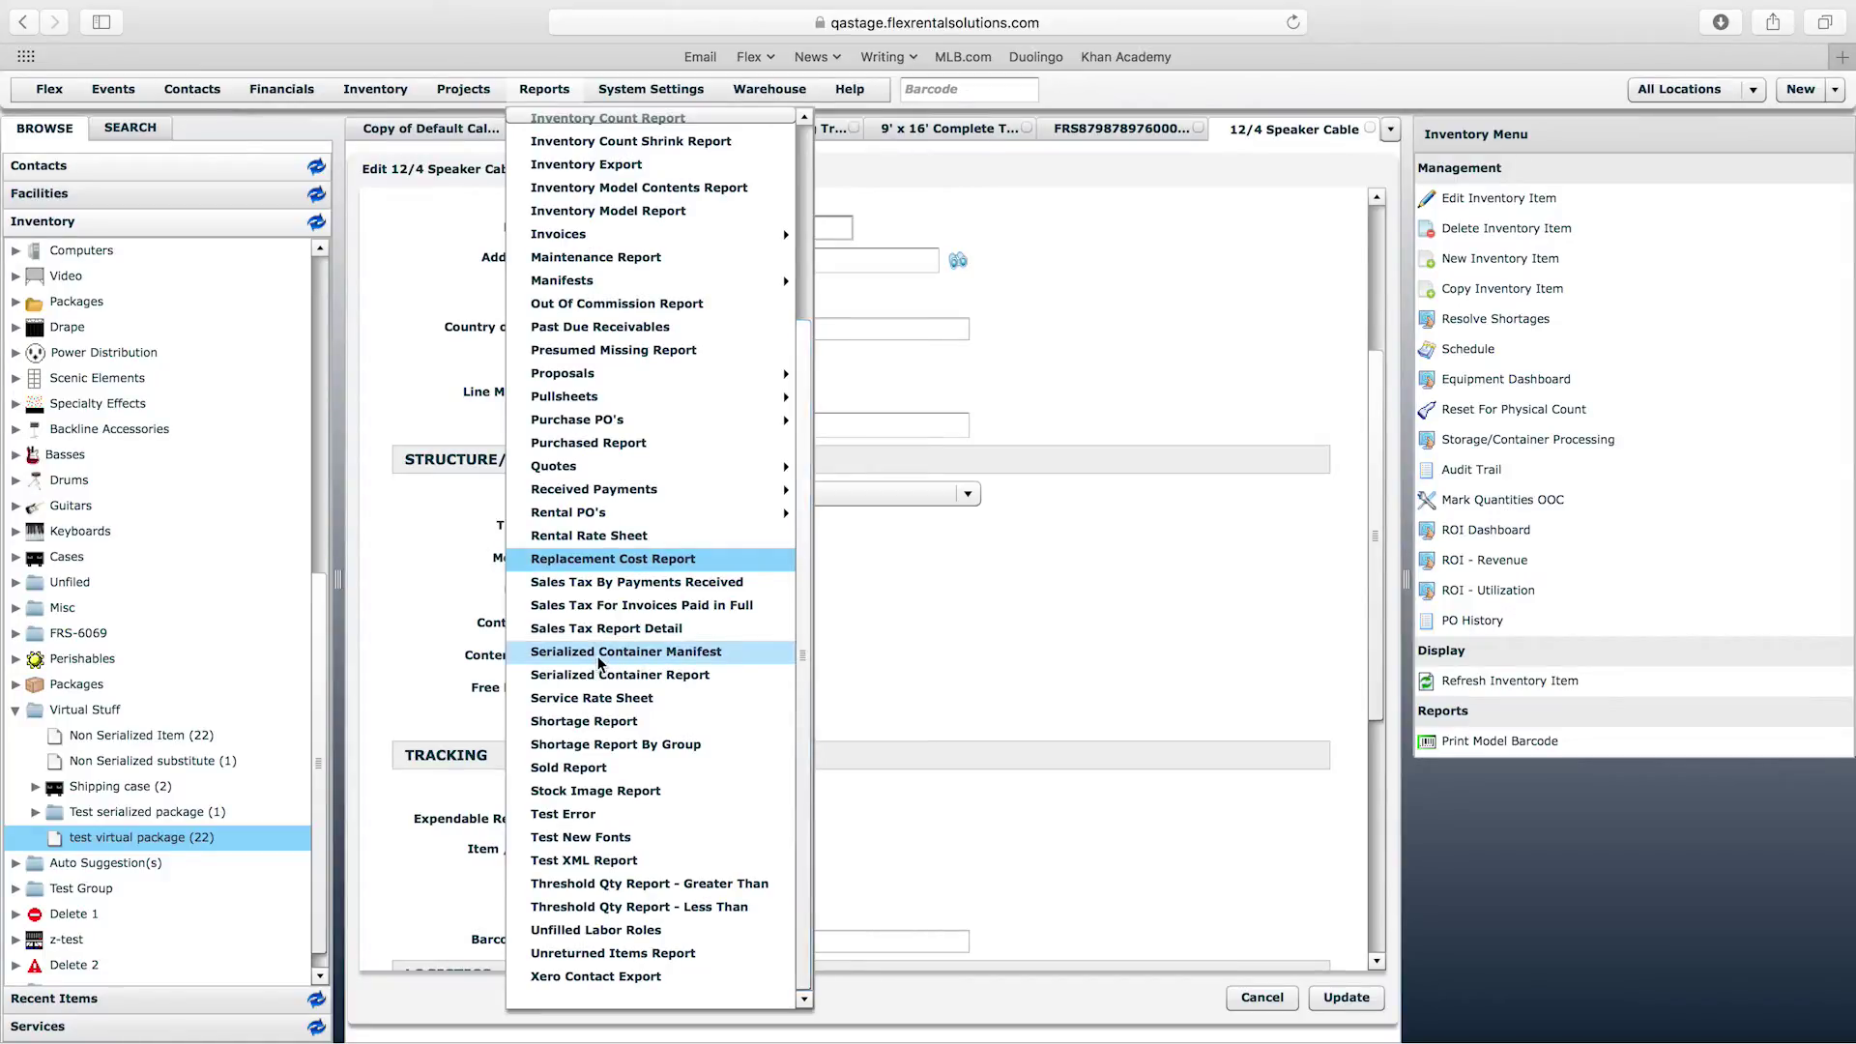
pyautogui.click(698, 653)
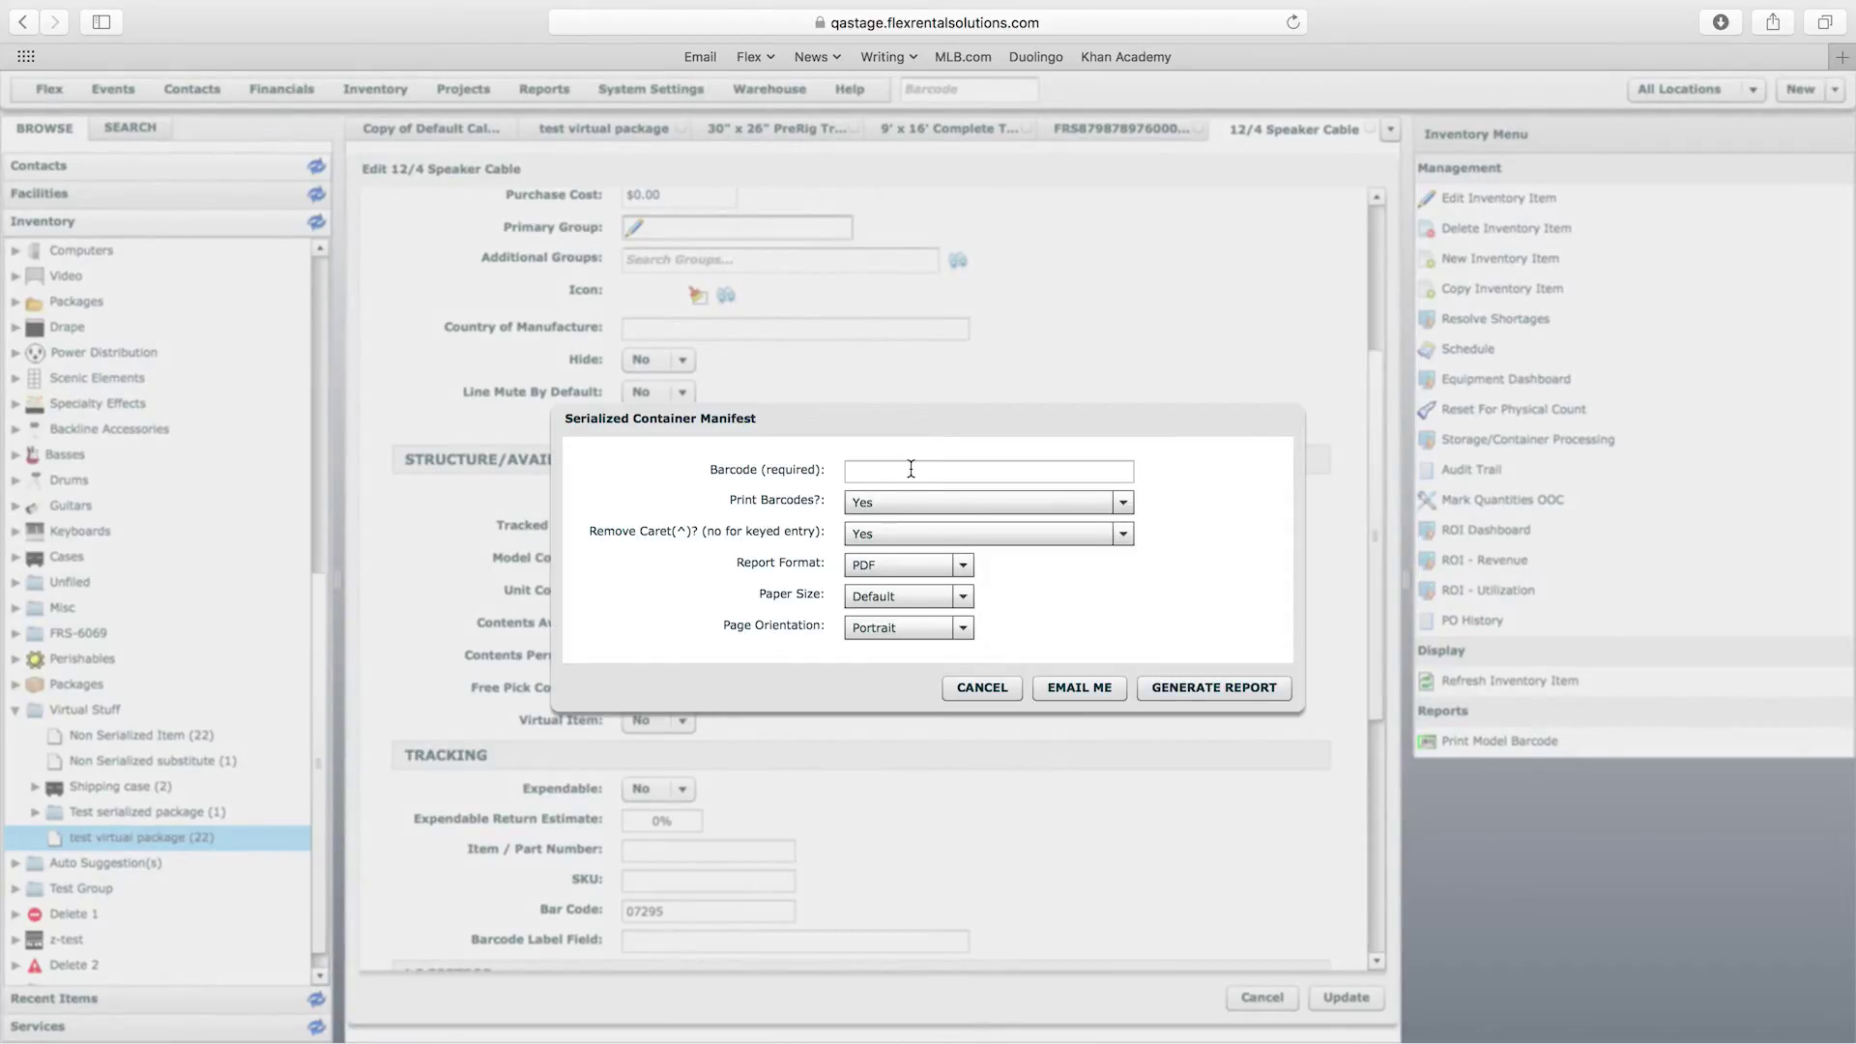
pyautogui.click(912, 476)
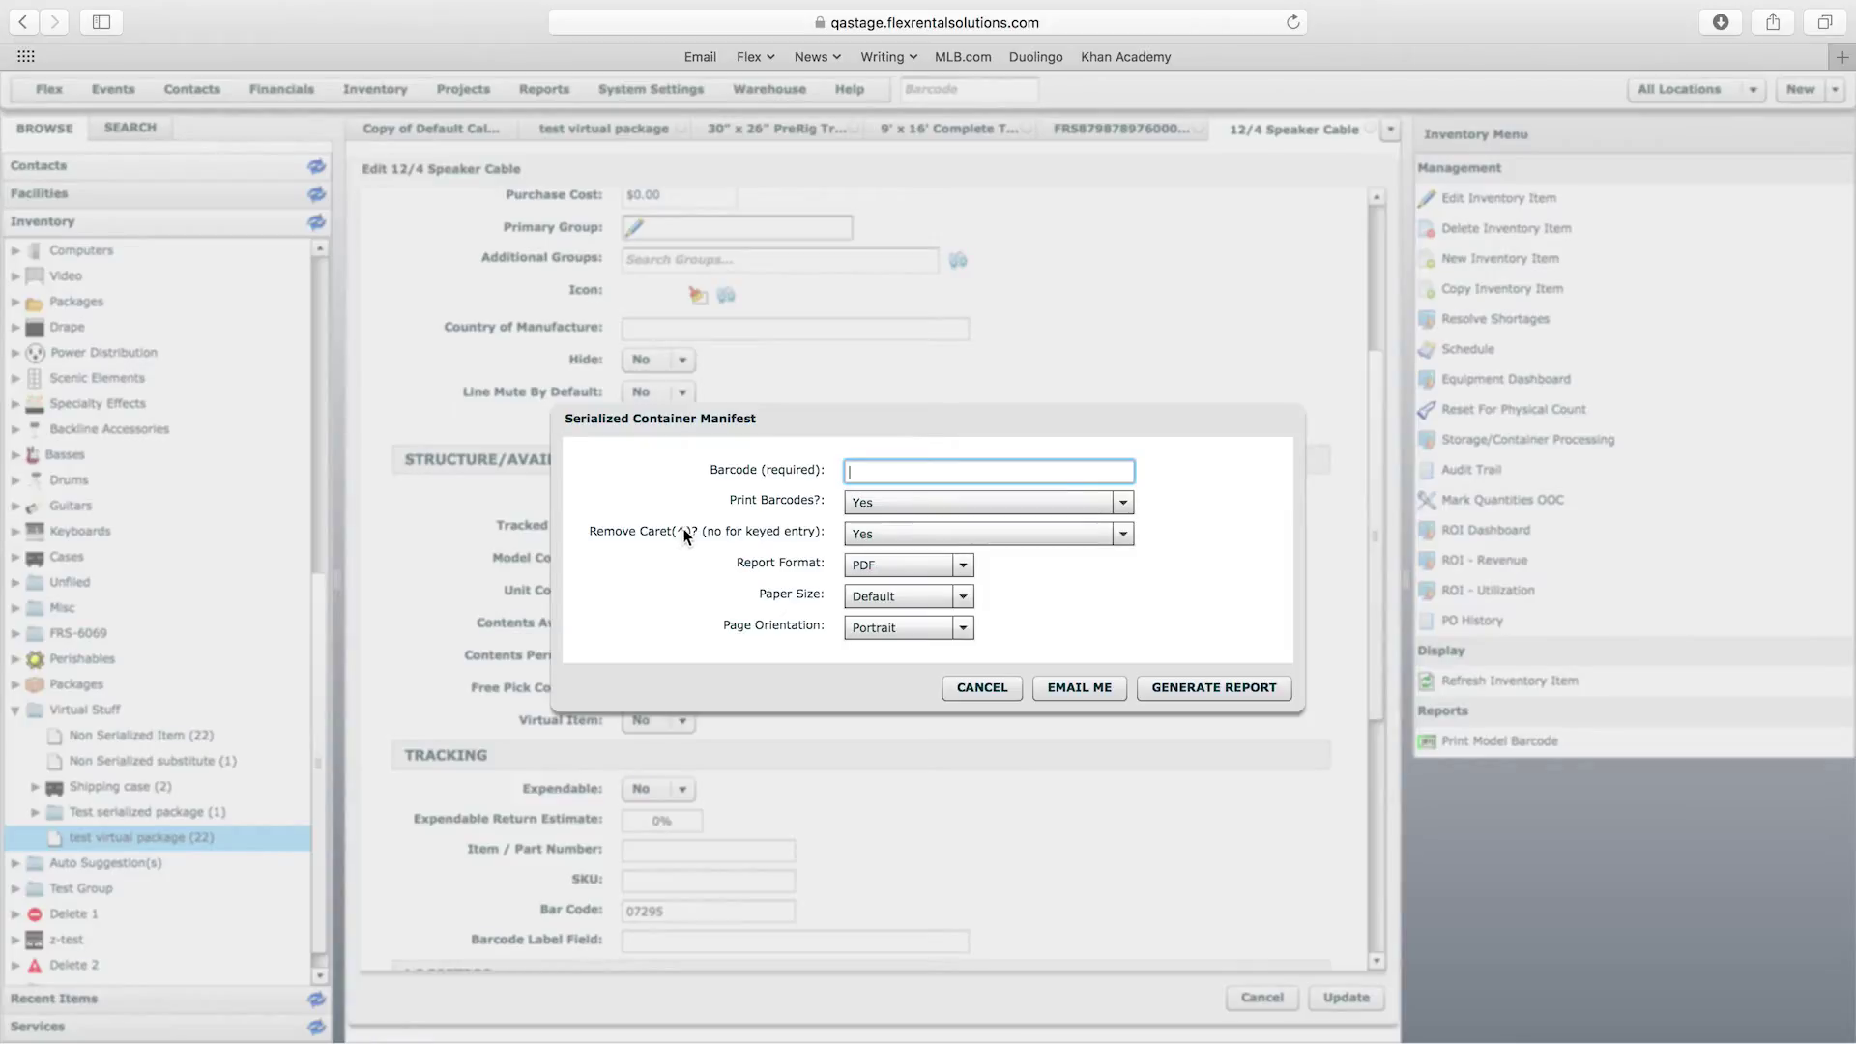
pyautogui.click(1005, 688)
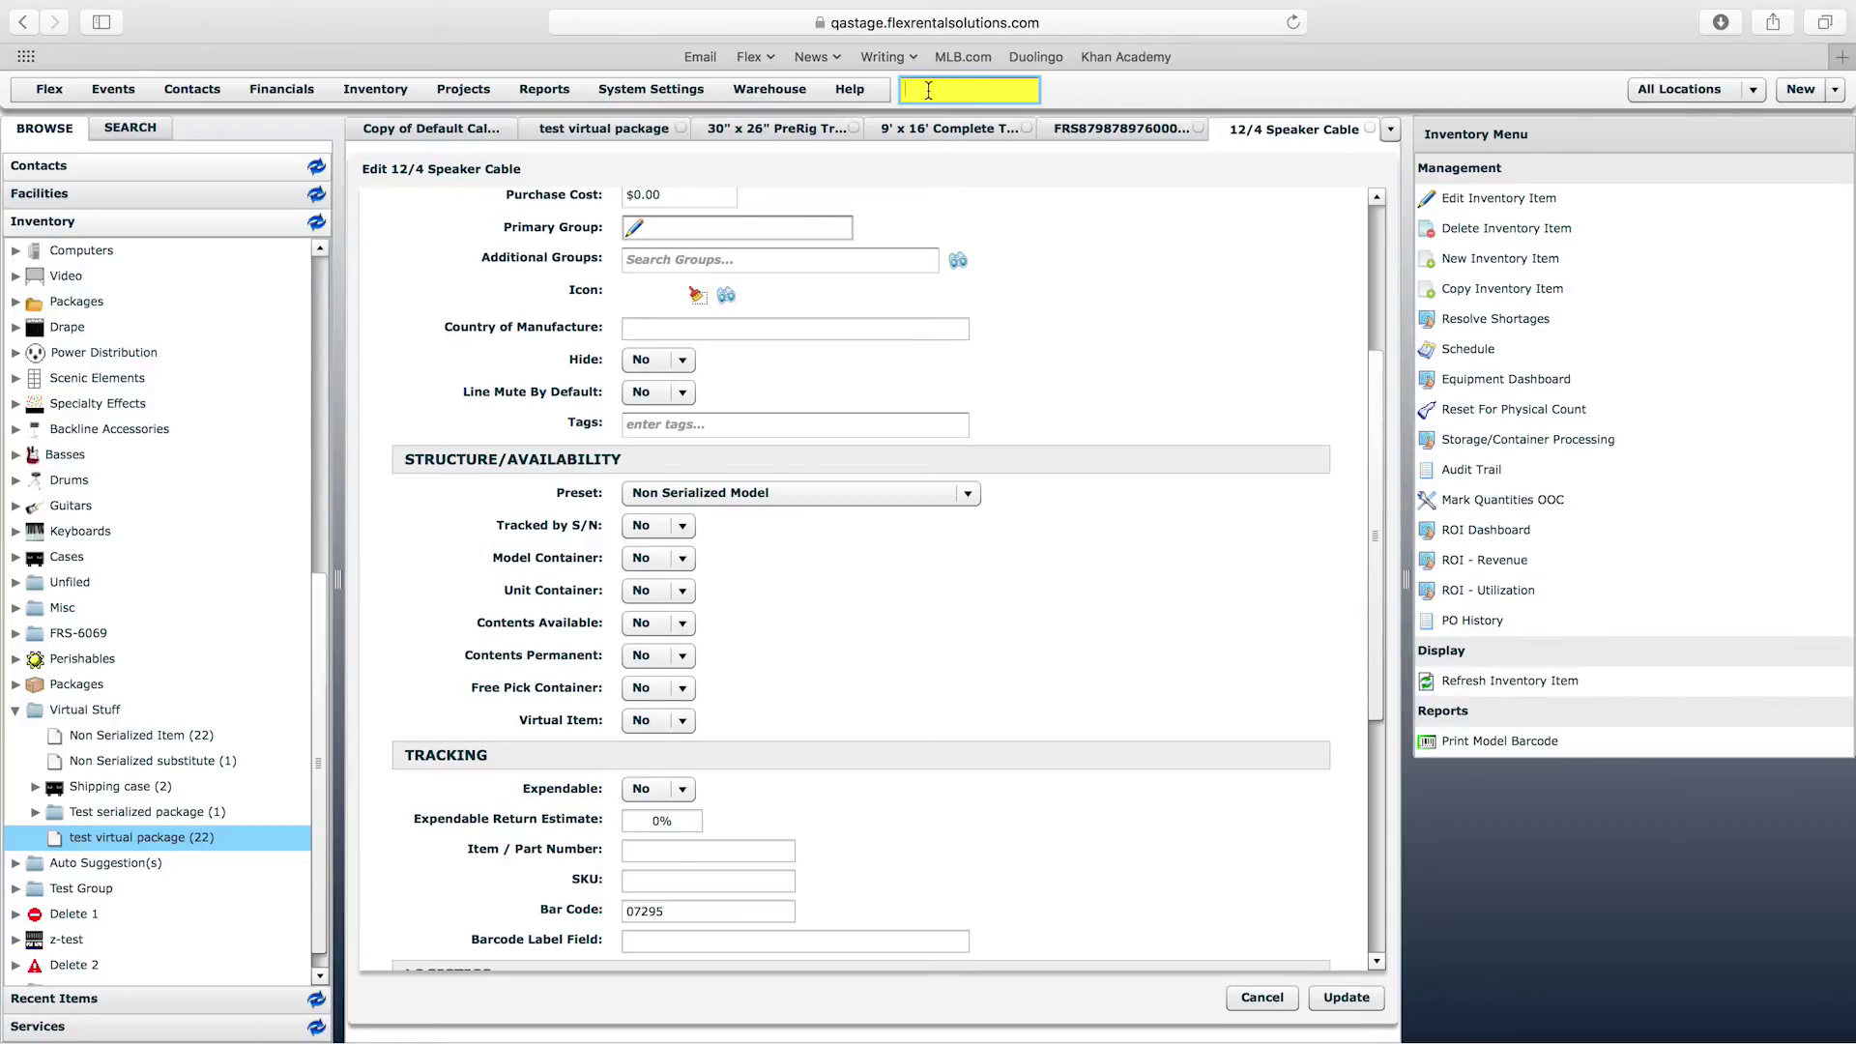
pyautogui.click(1051, 224)
pyautogui.click(965, 90)
pyautogui.click(546, 92)
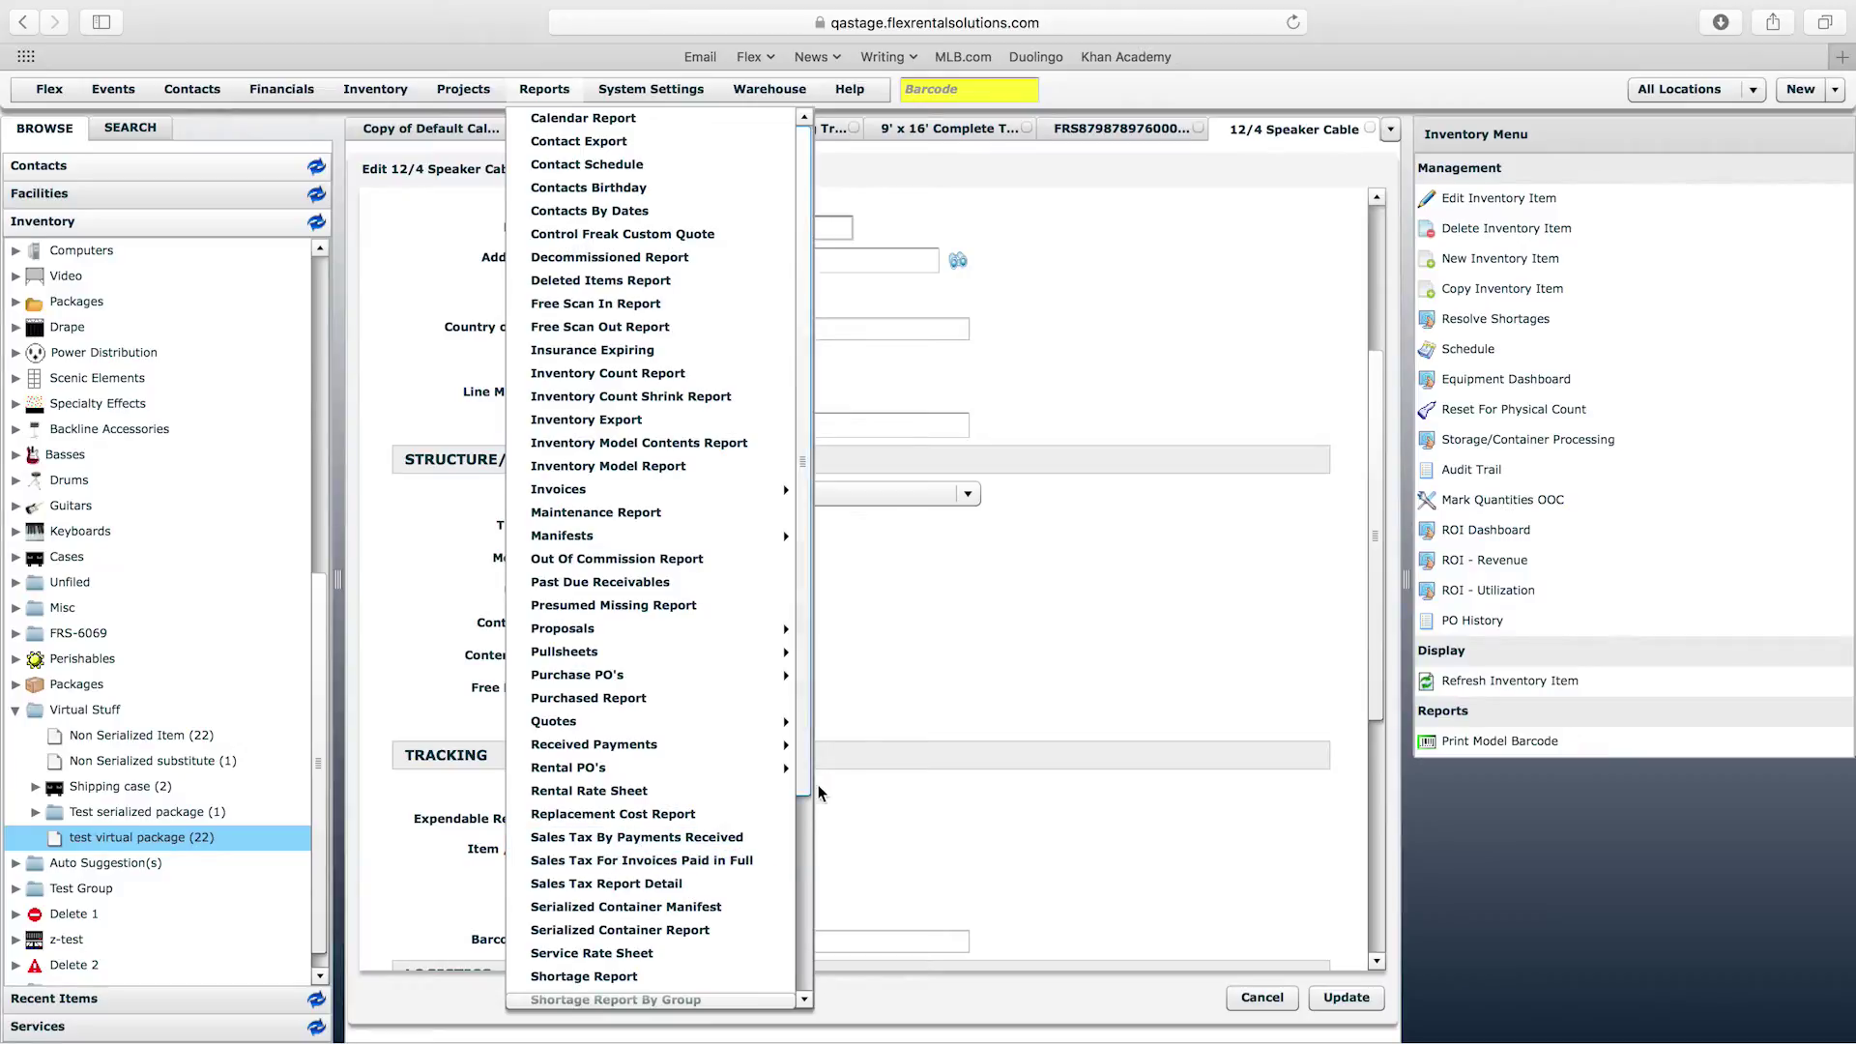
pyautogui.moveTo(803, 775); pyautogui.dragTo(801, 816)
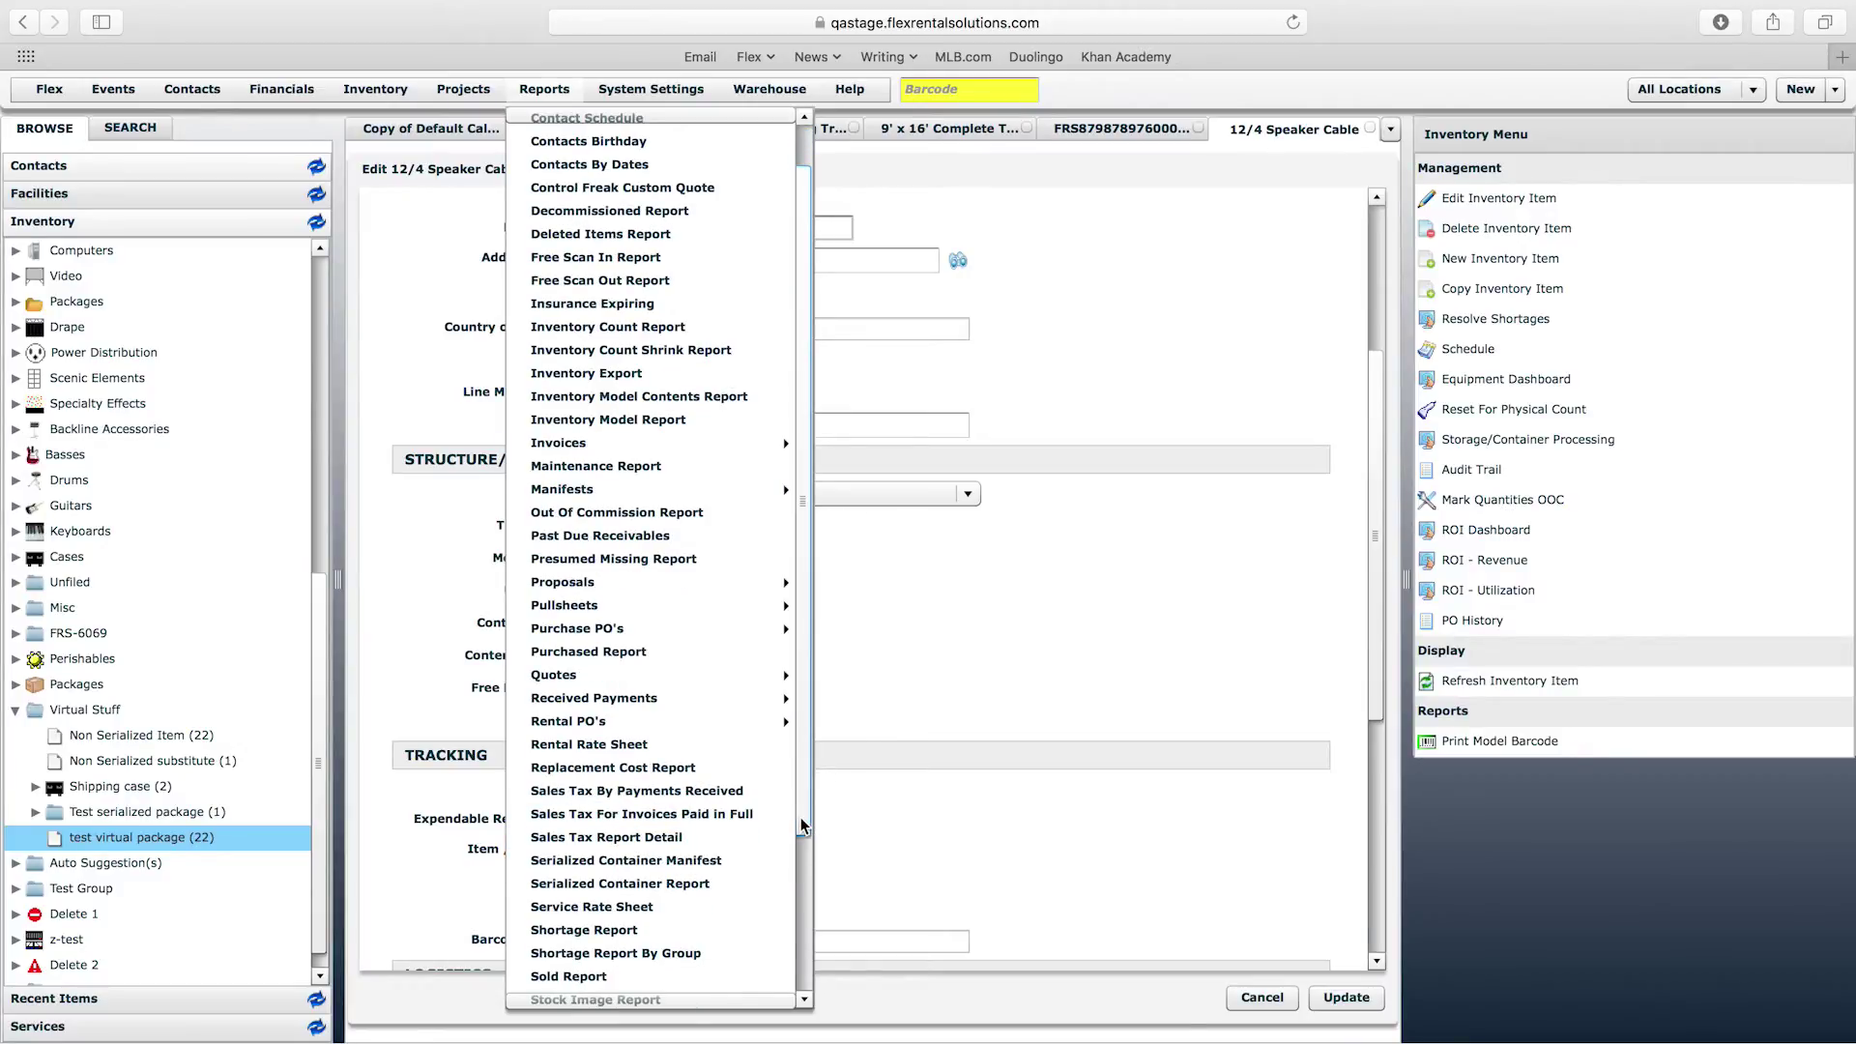
pyautogui.click(638, 861)
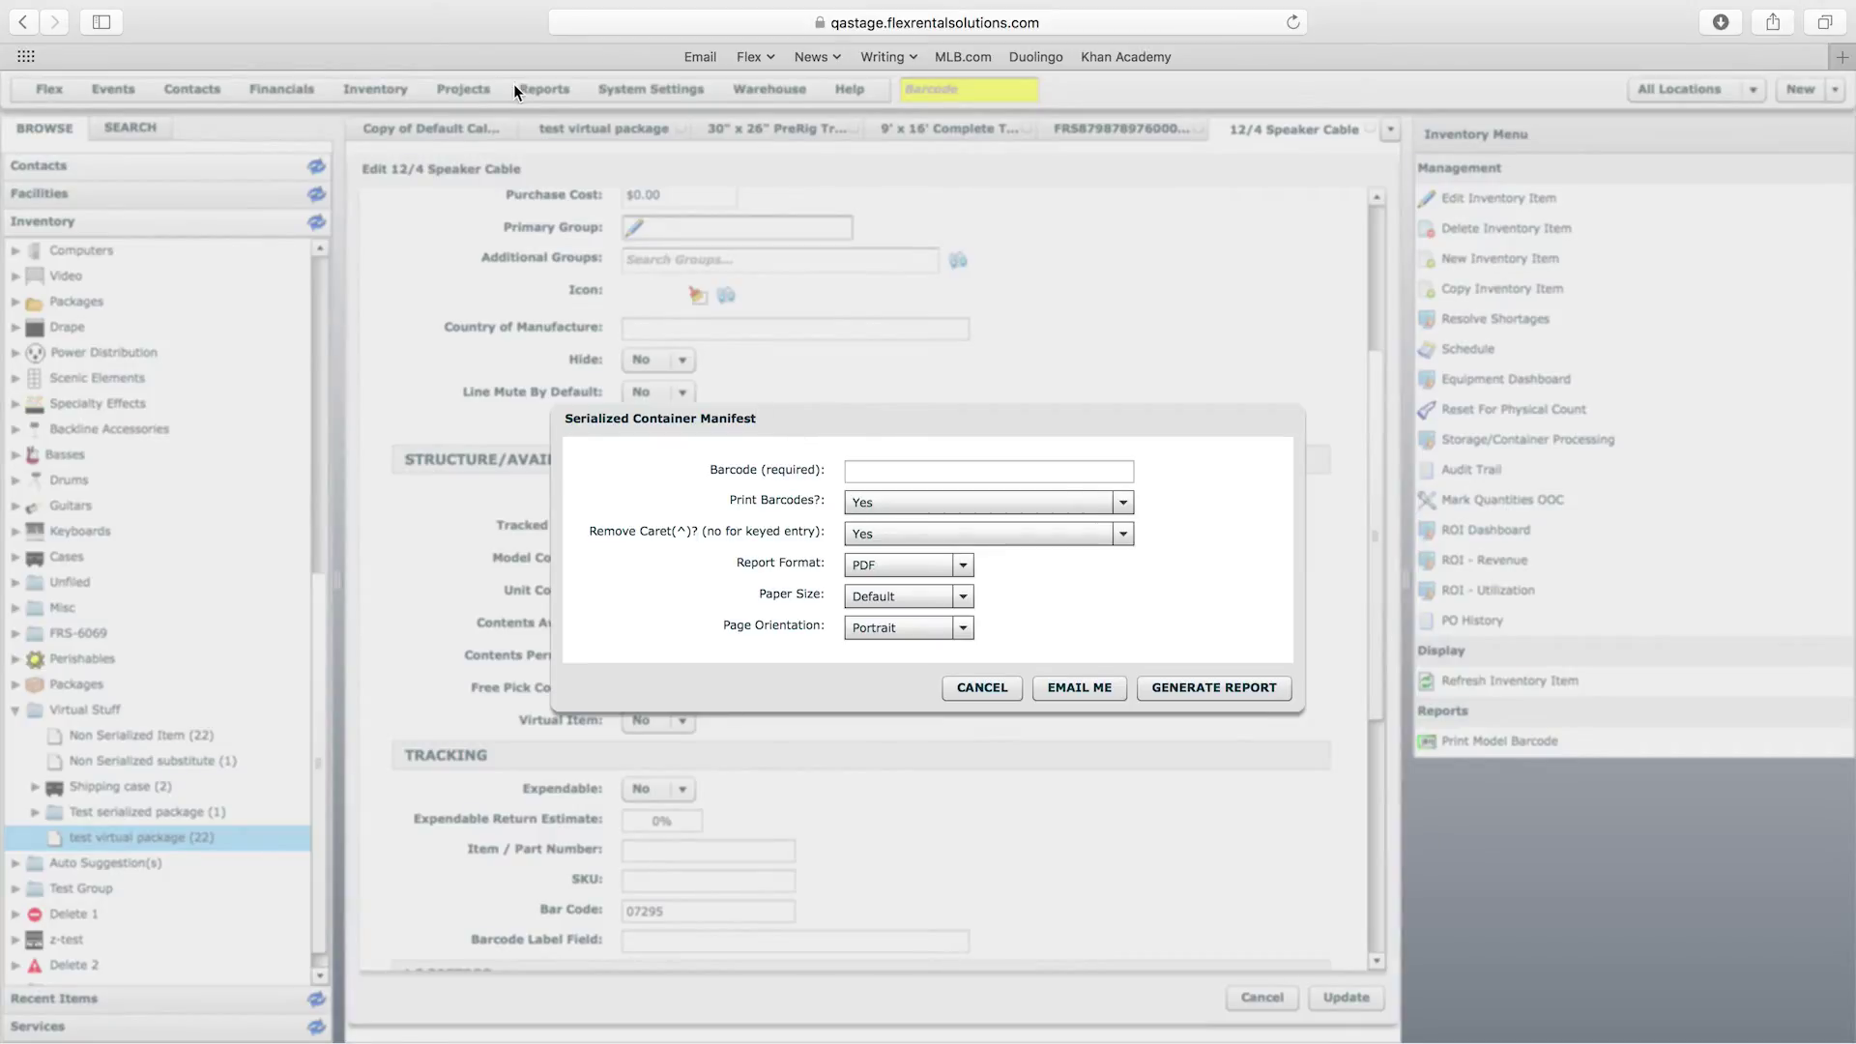
pyautogui.click(886, 471)
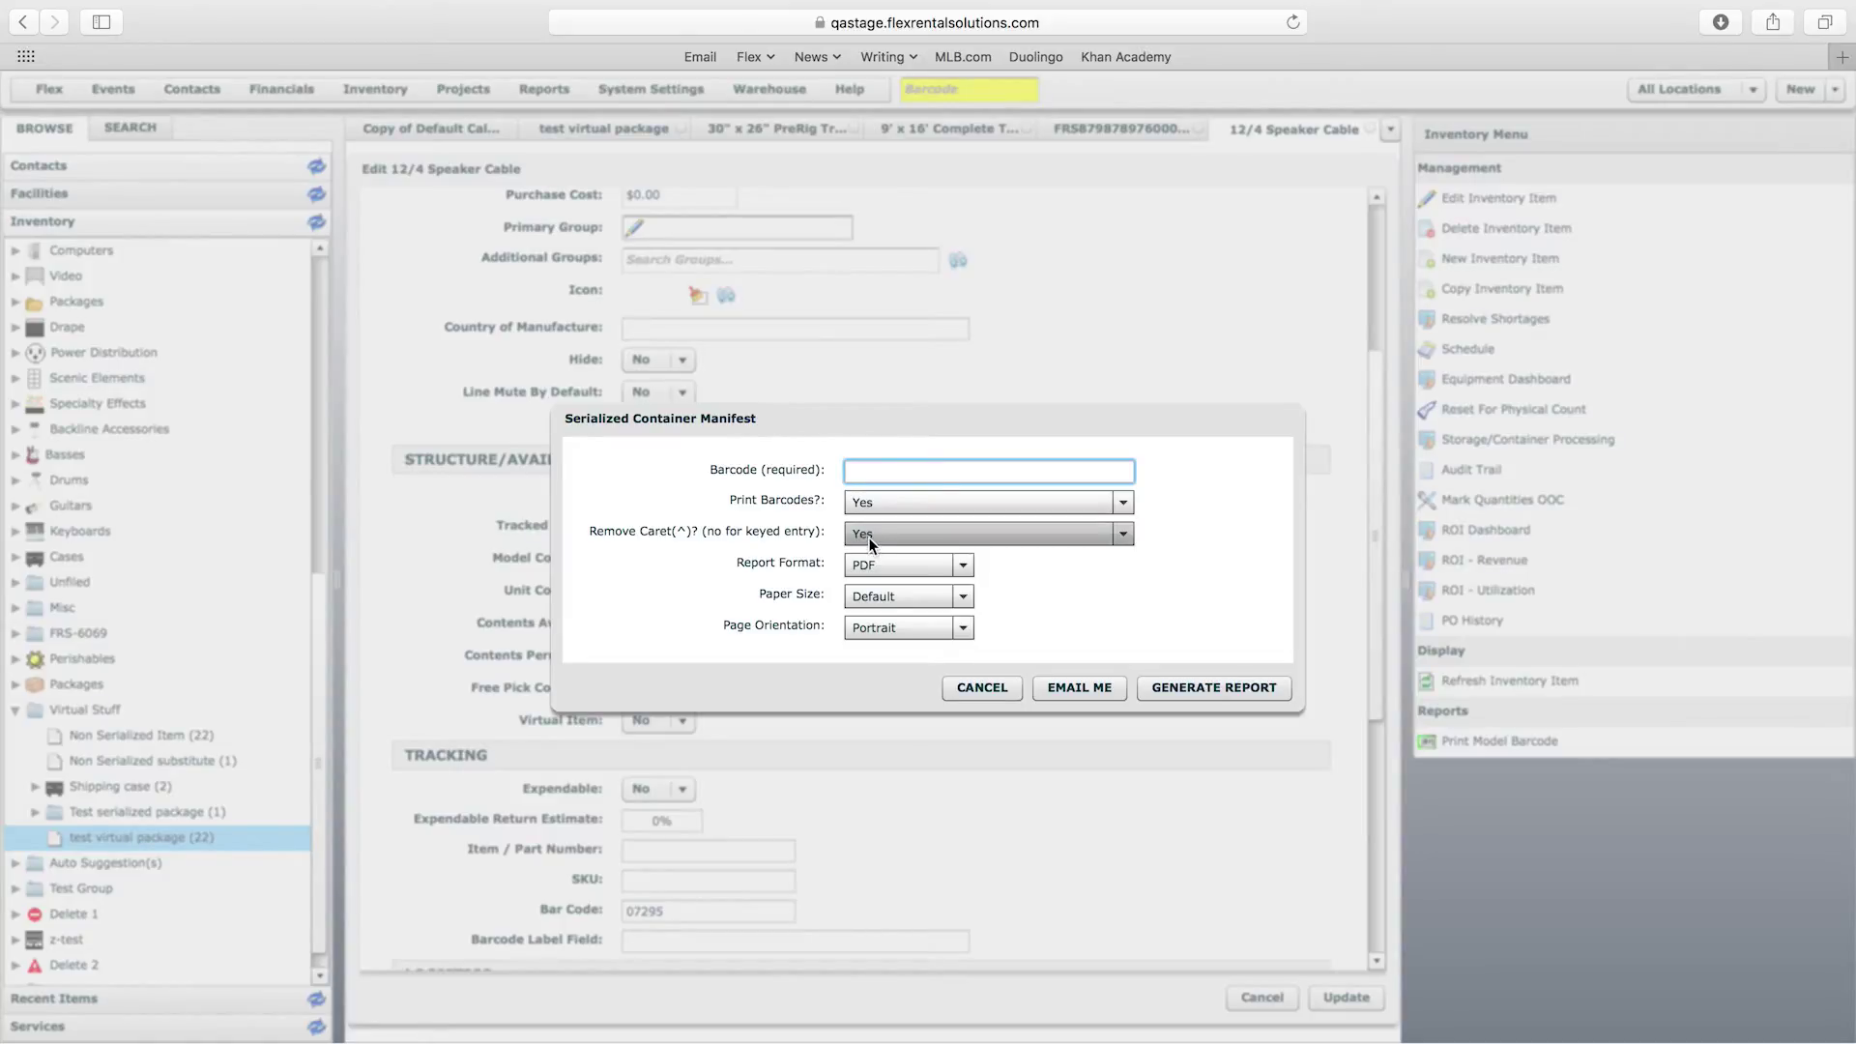
pyautogui.click(880, 472)
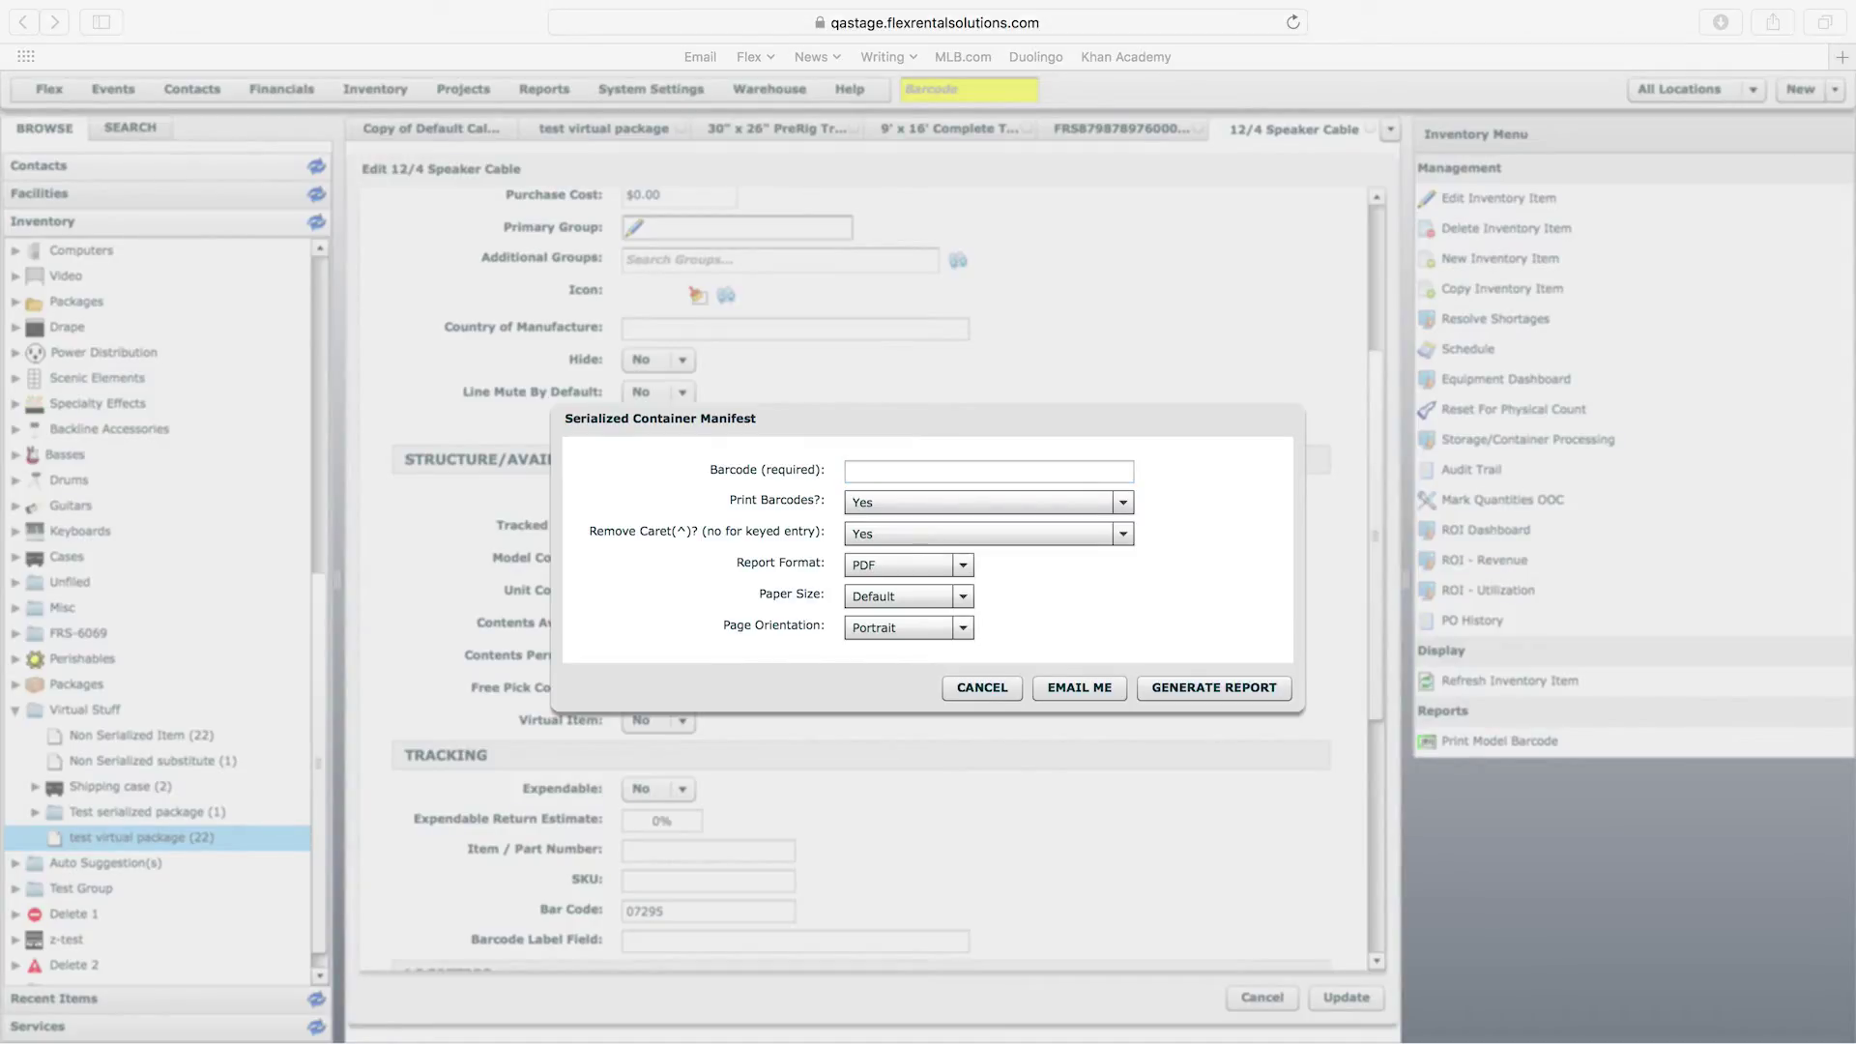
pyautogui.click(997, 472)
pyautogui.press('super+v')
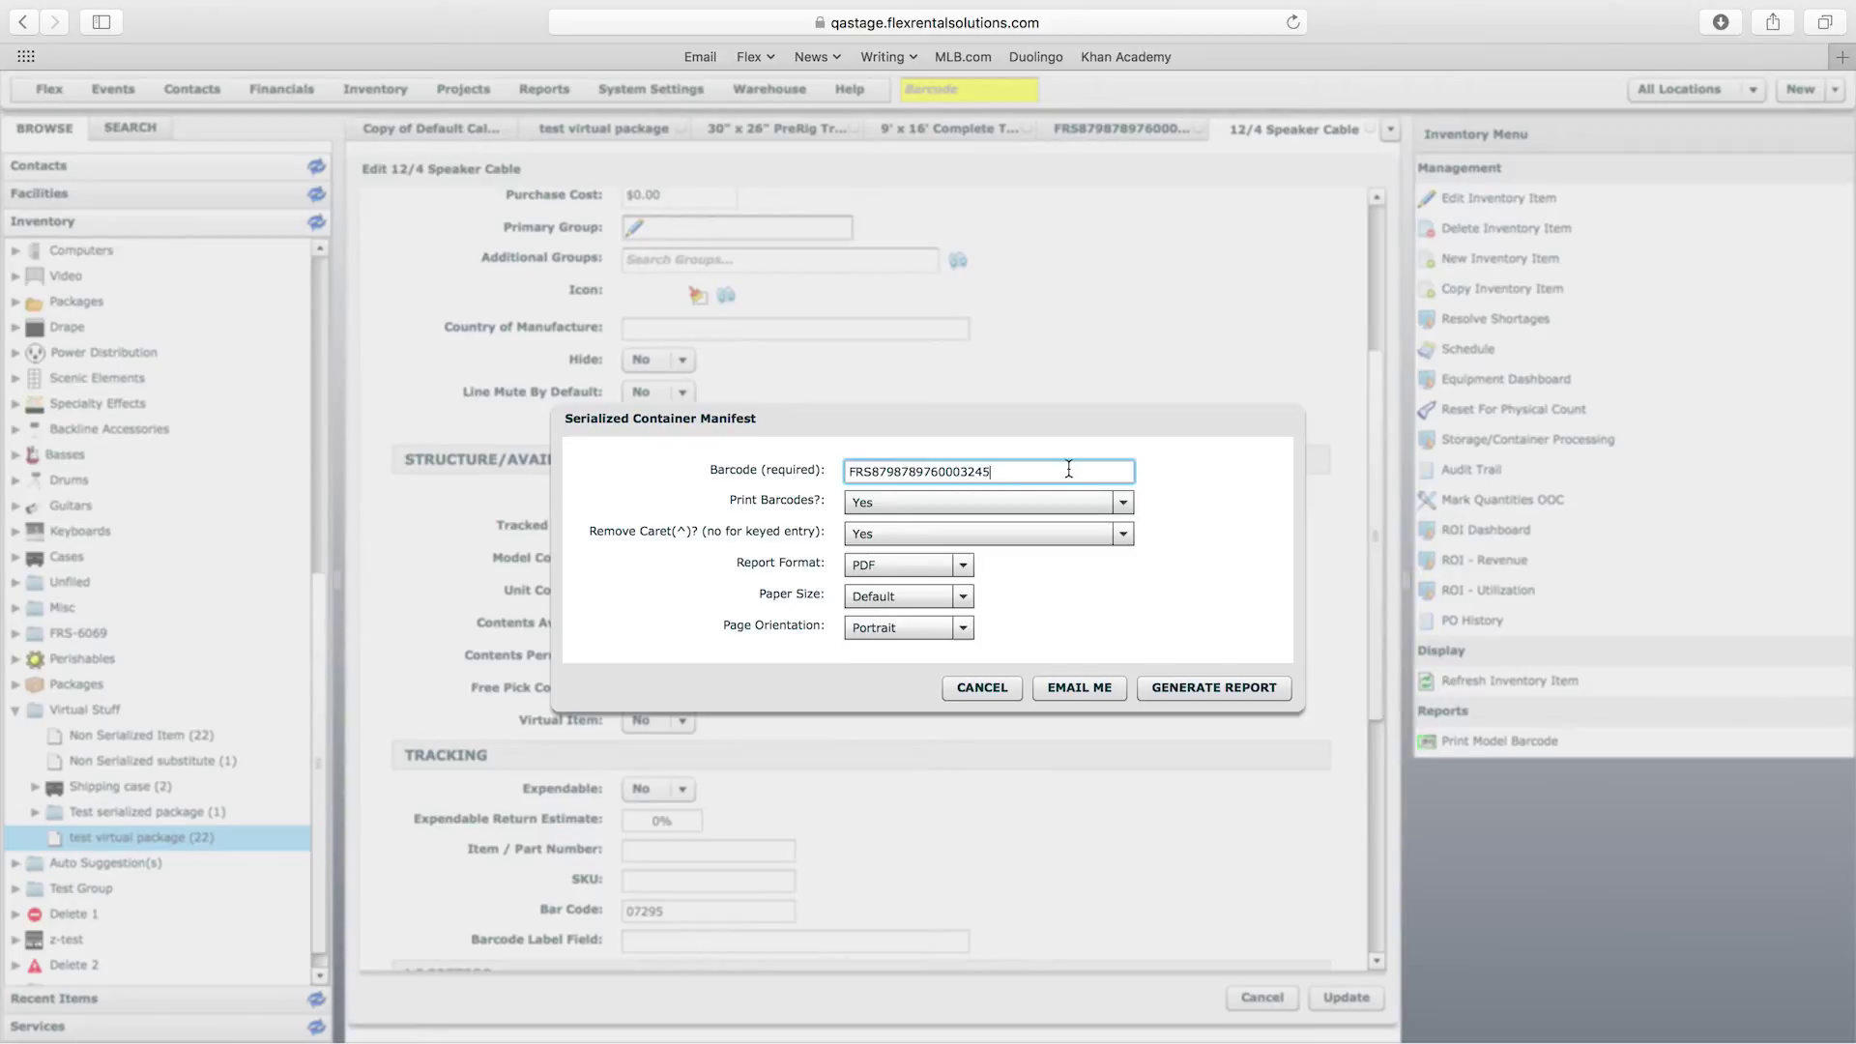
# Set Remove Caret to No for keyed entry and generate the manifest as a PDF
pyautogui.click(928, 533)
pyautogui.click(909, 559)
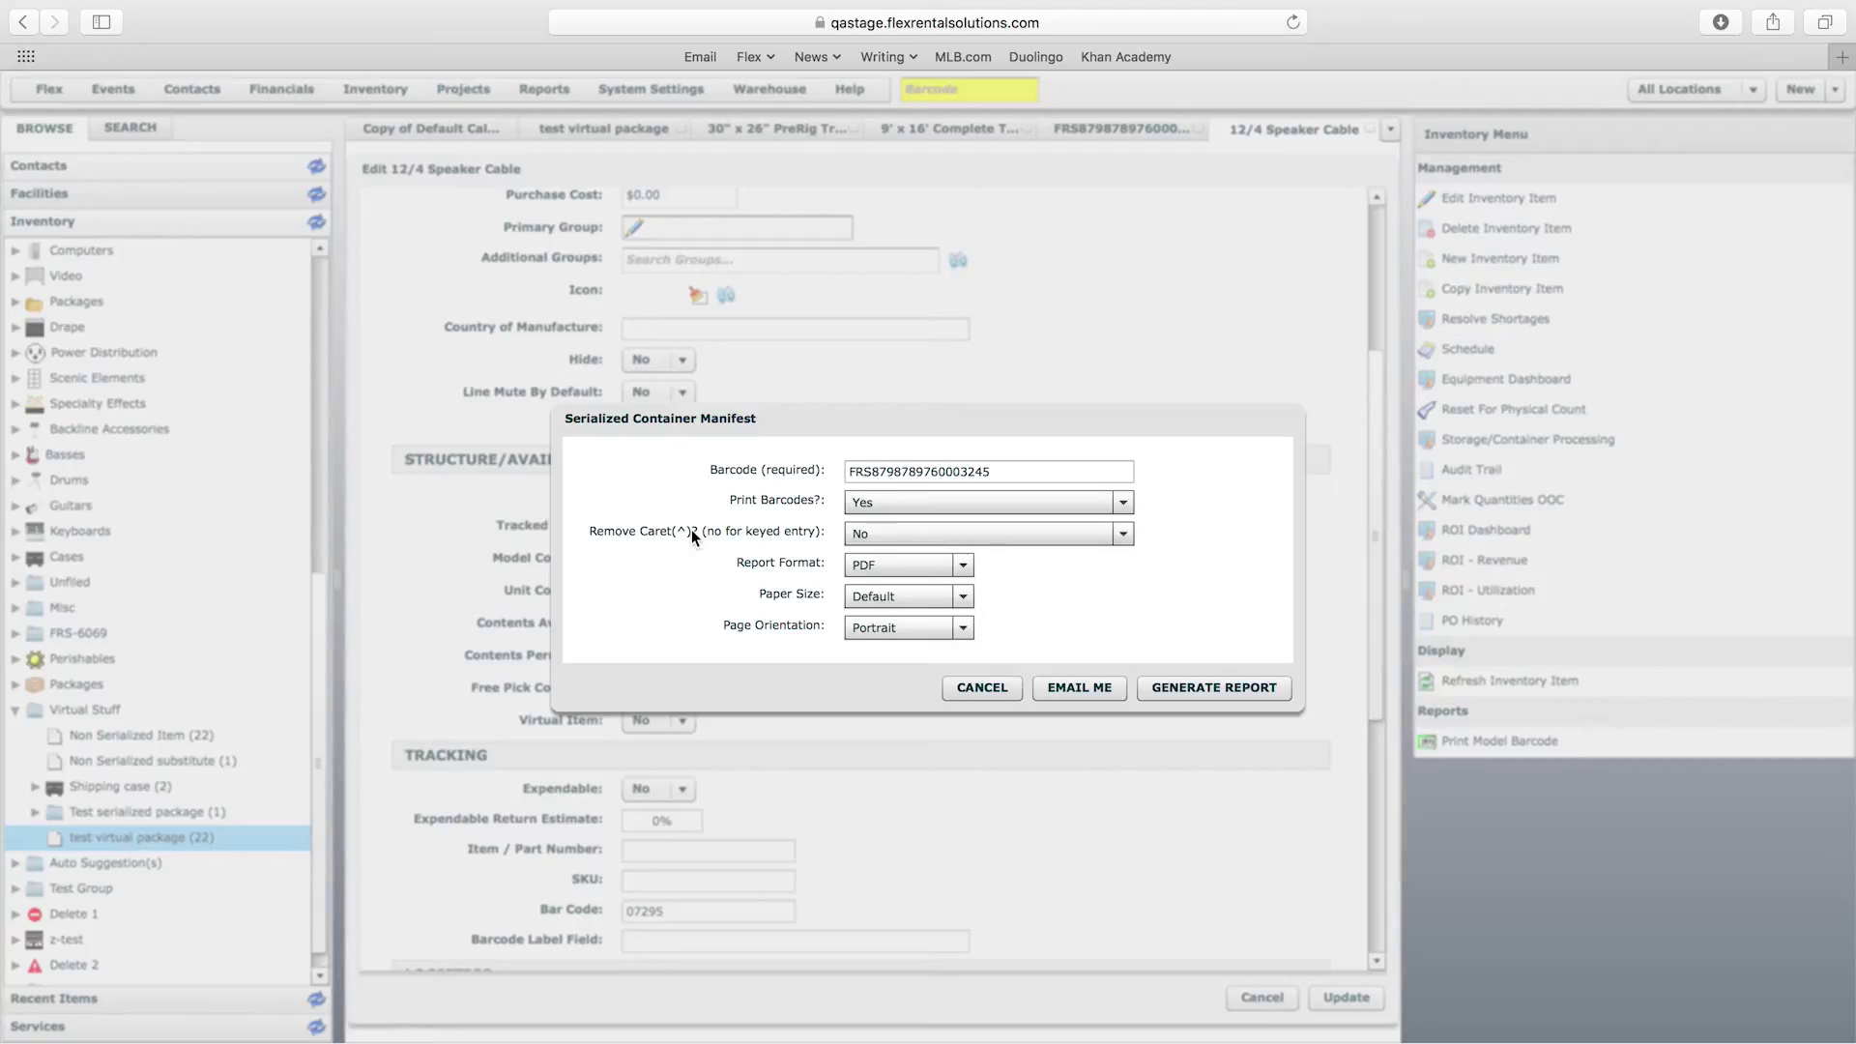
pyautogui.click(1209, 688)
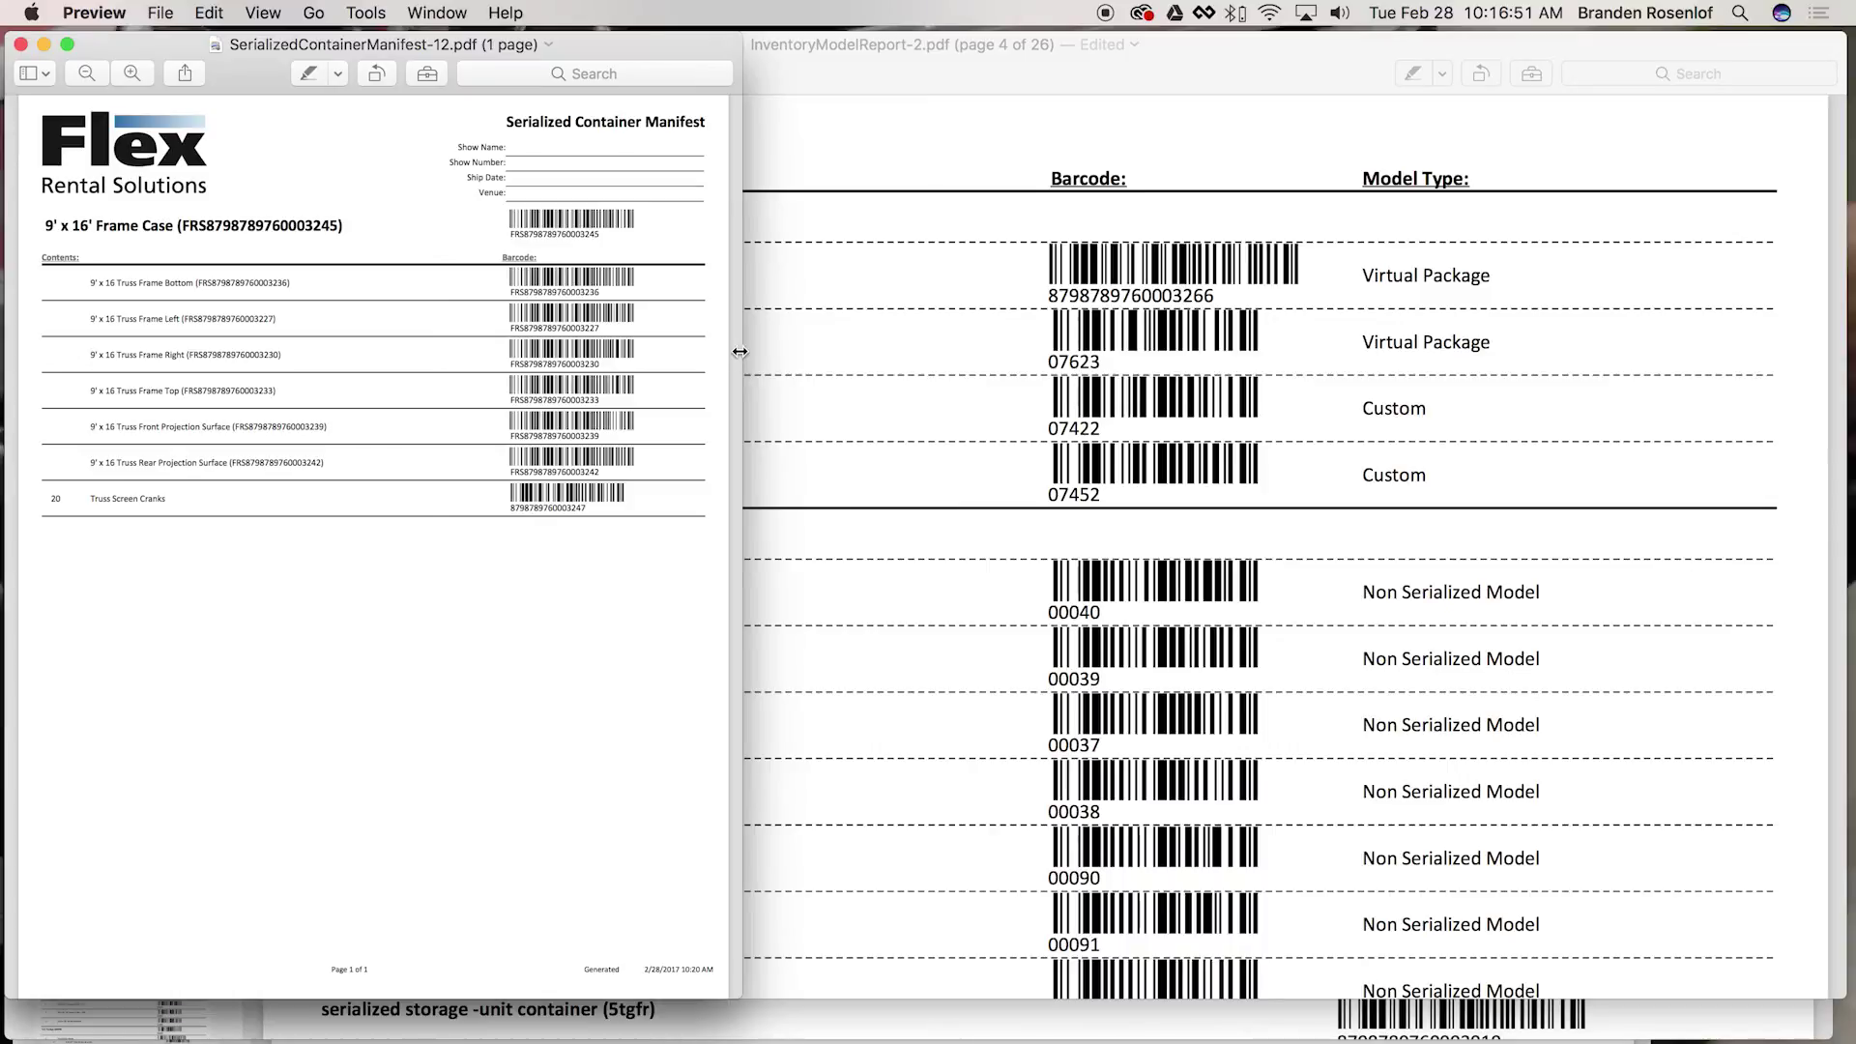
# Widen the manifest's Preview window and examine the frame case title and the Show Name, Show Number, Ship Date and Venue lines
pyautogui.moveTo(739, 352); pyautogui.dragTo(1100, 357)
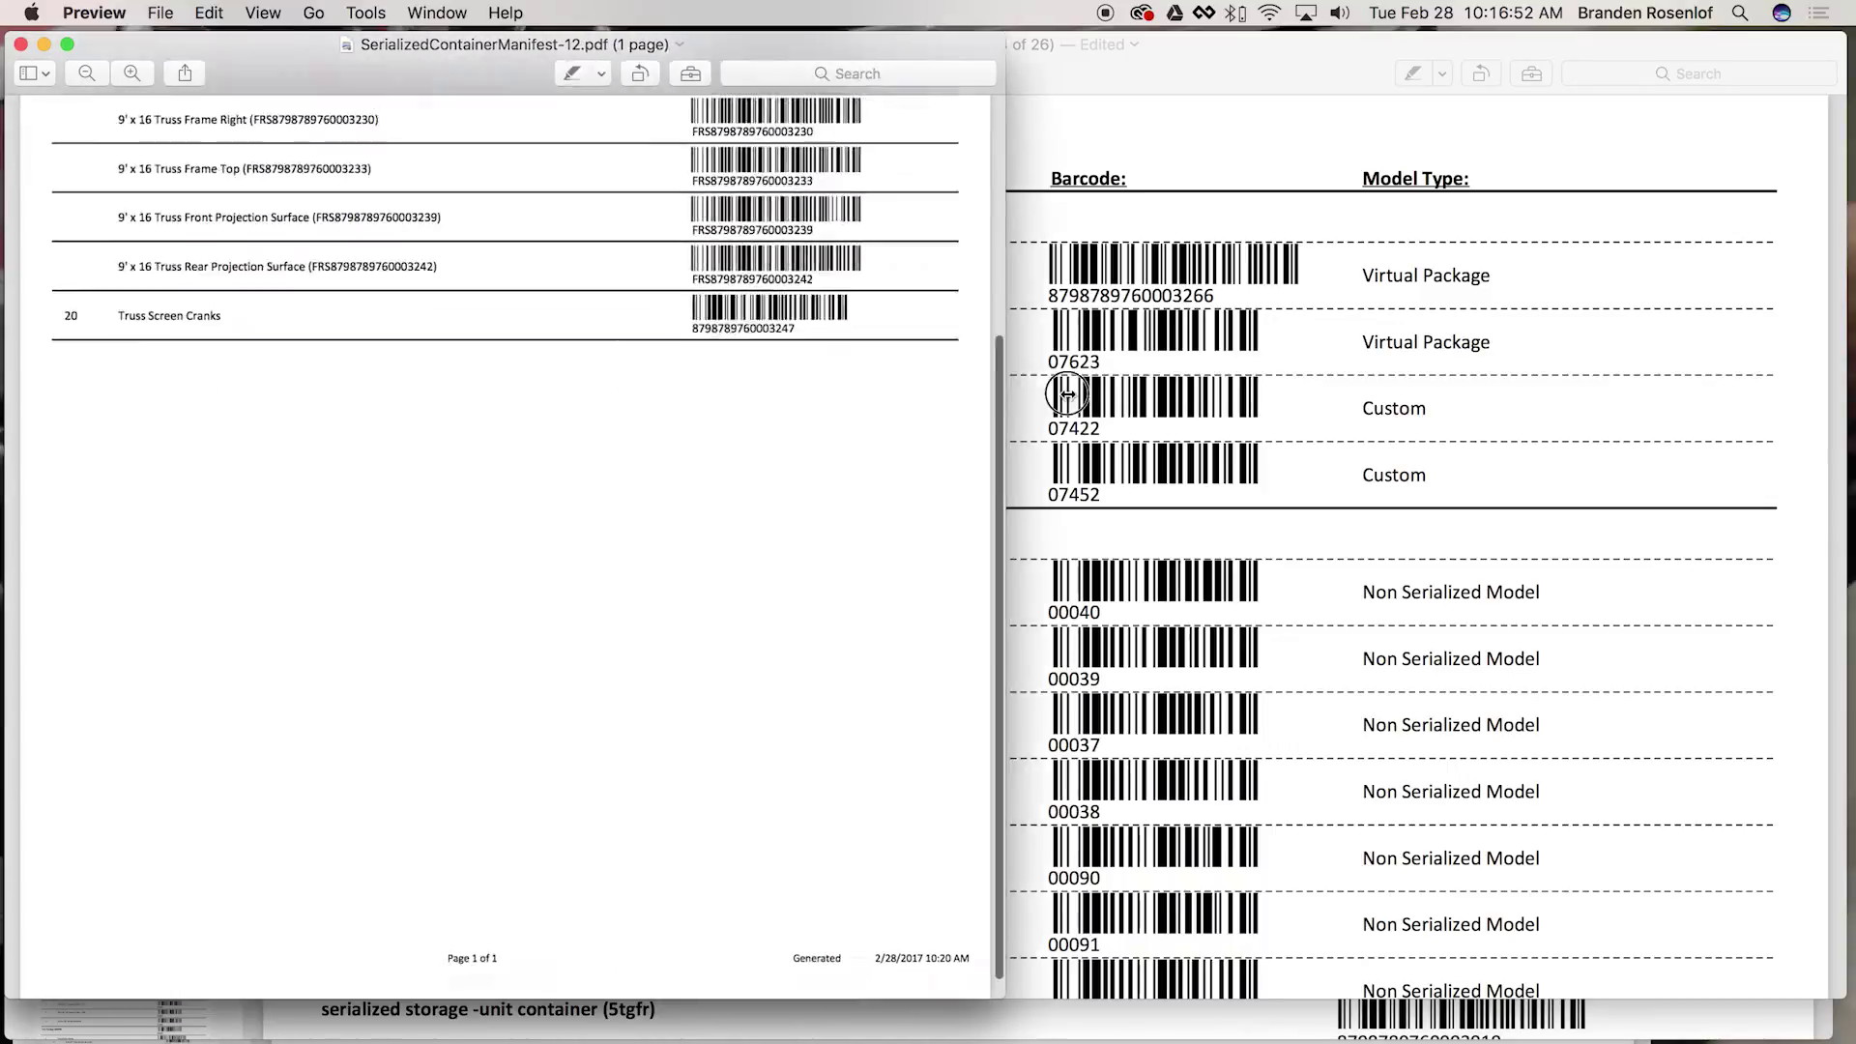
pyautogui.scroll(-3, 948, 433)
pyautogui.scroll(10, 948, 432)
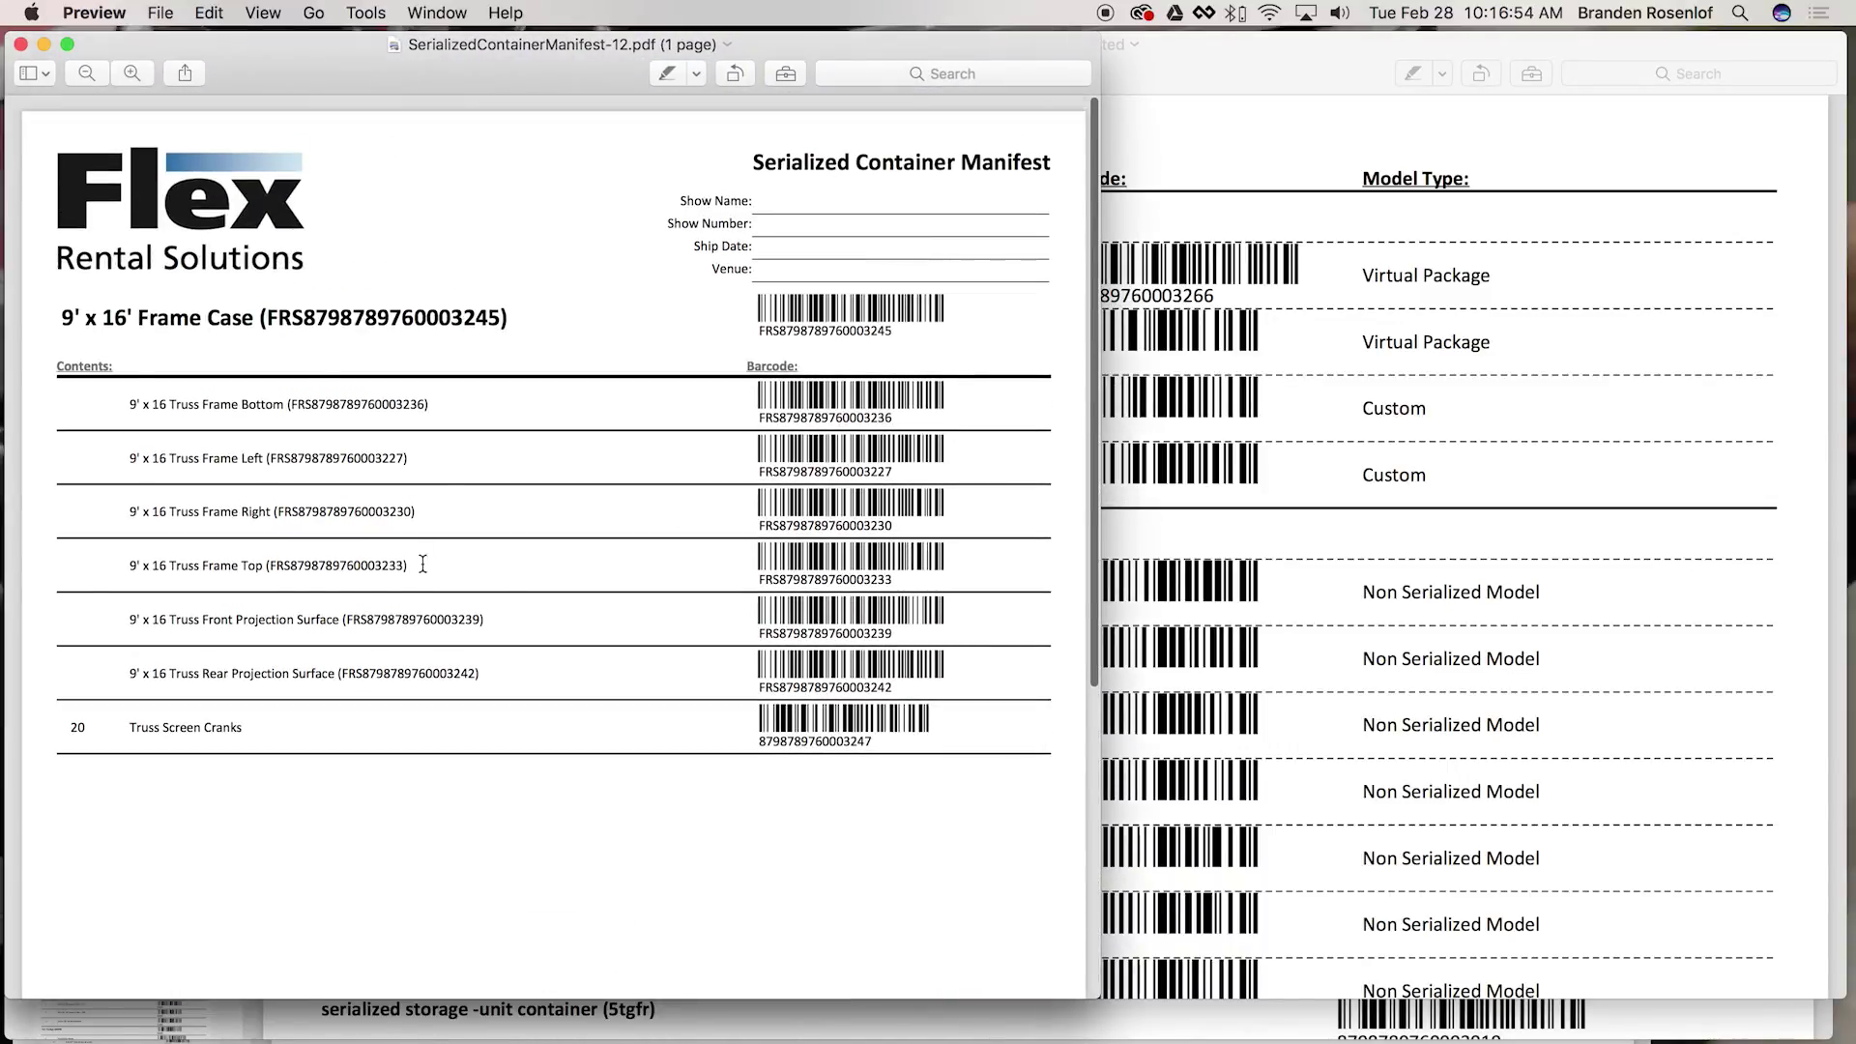
pyautogui.moveTo(60, 317); pyautogui.dragTo(558, 329)
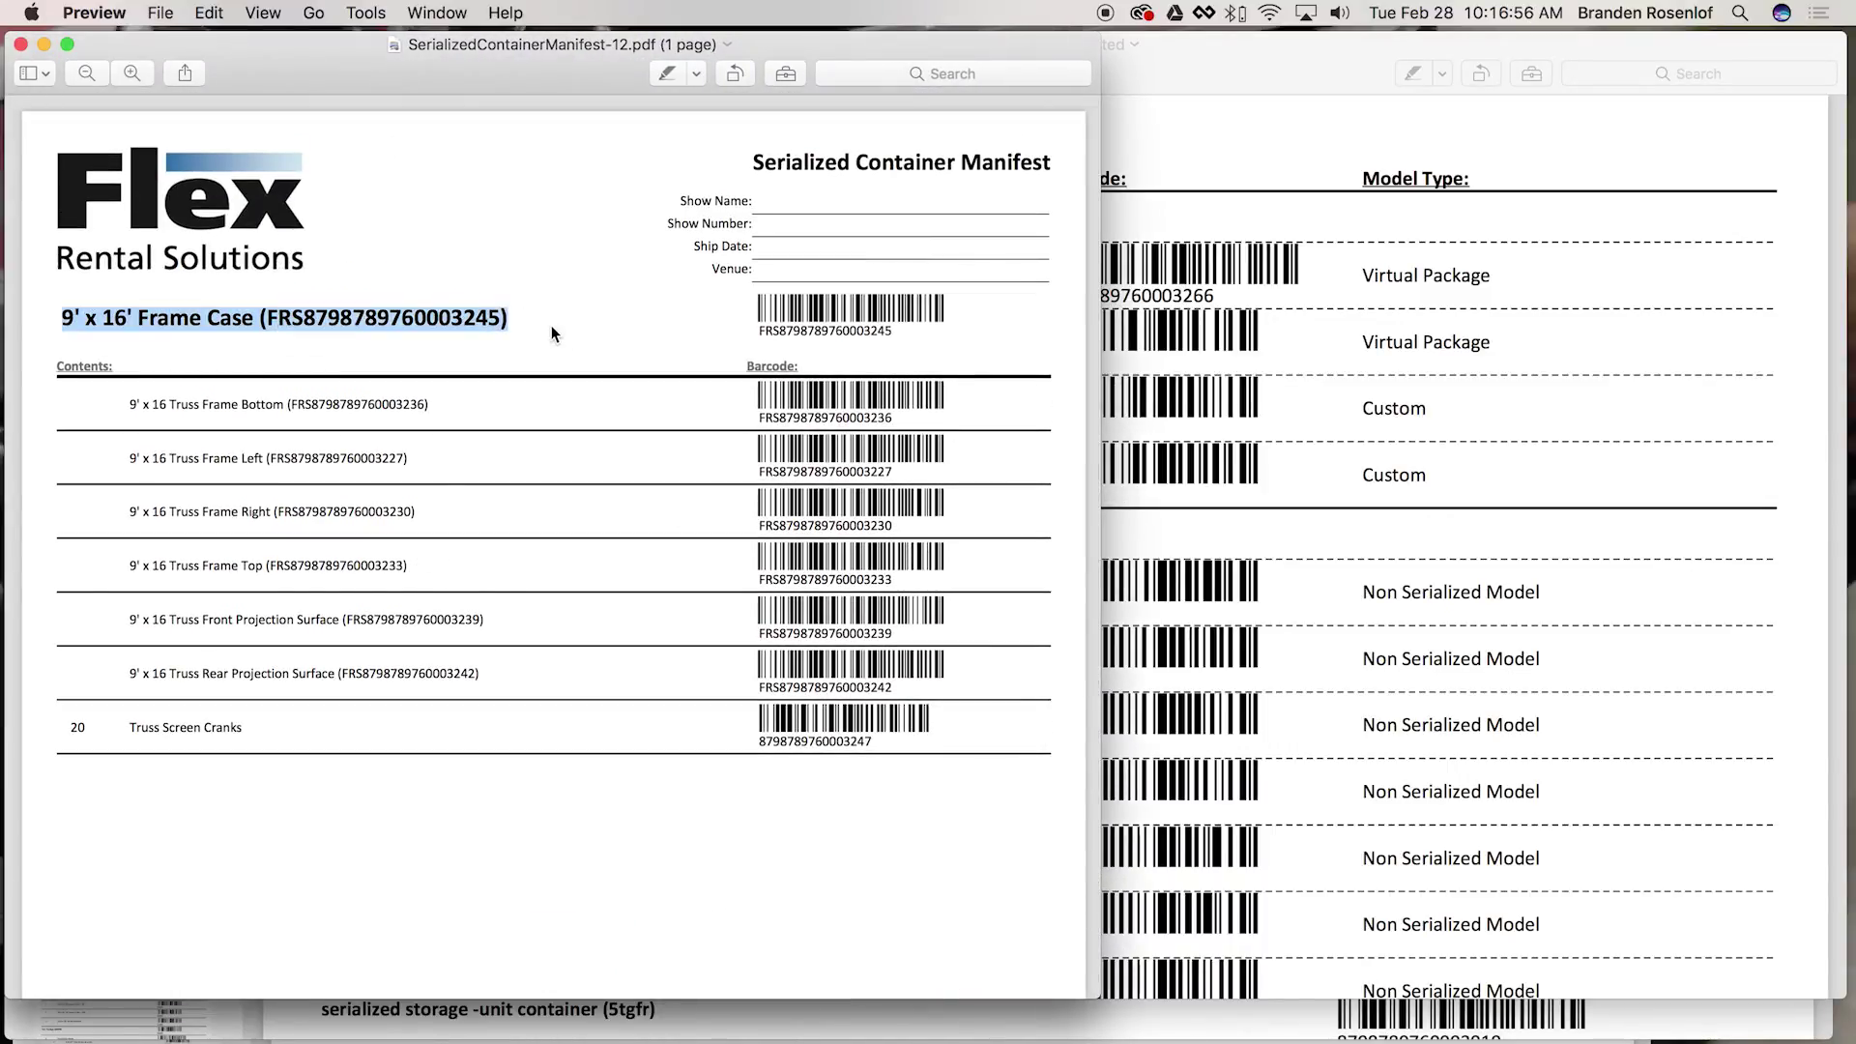
pyautogui.click(556, 329)
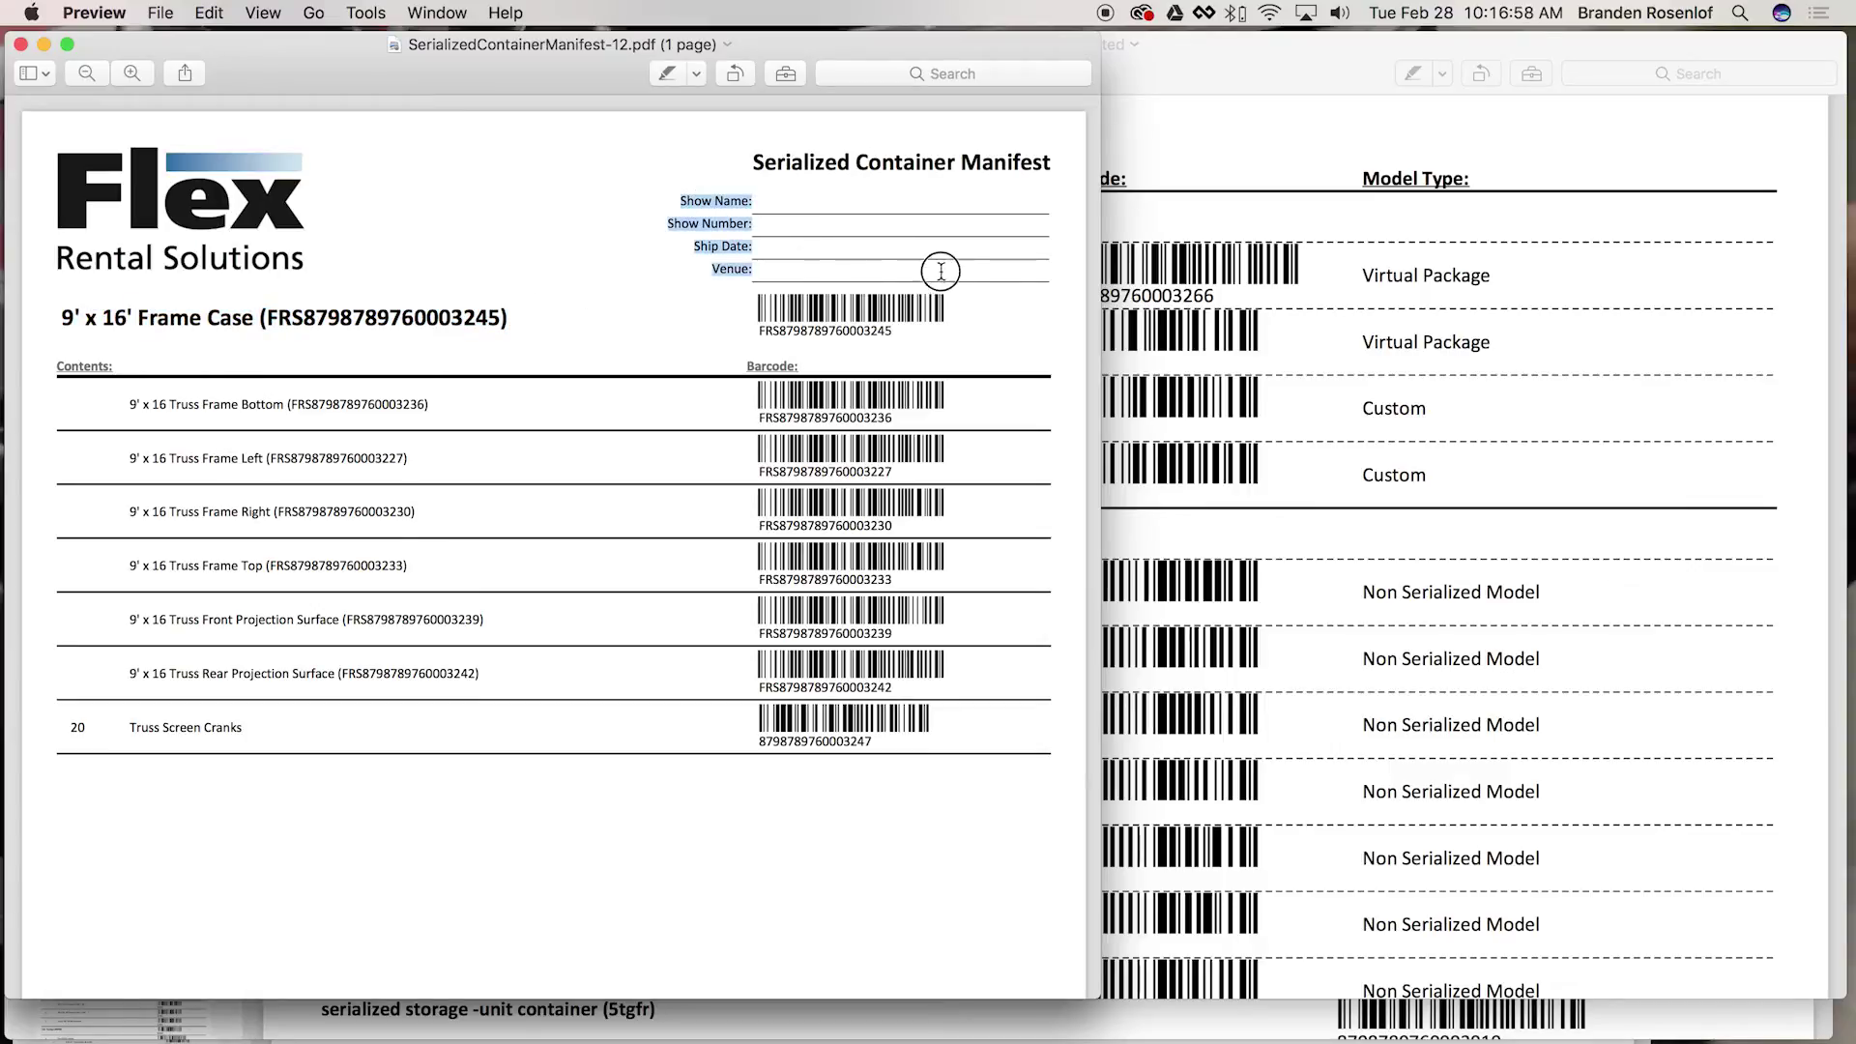
pyautogui.click(809, 246)
pyautogui.click(704, 218)
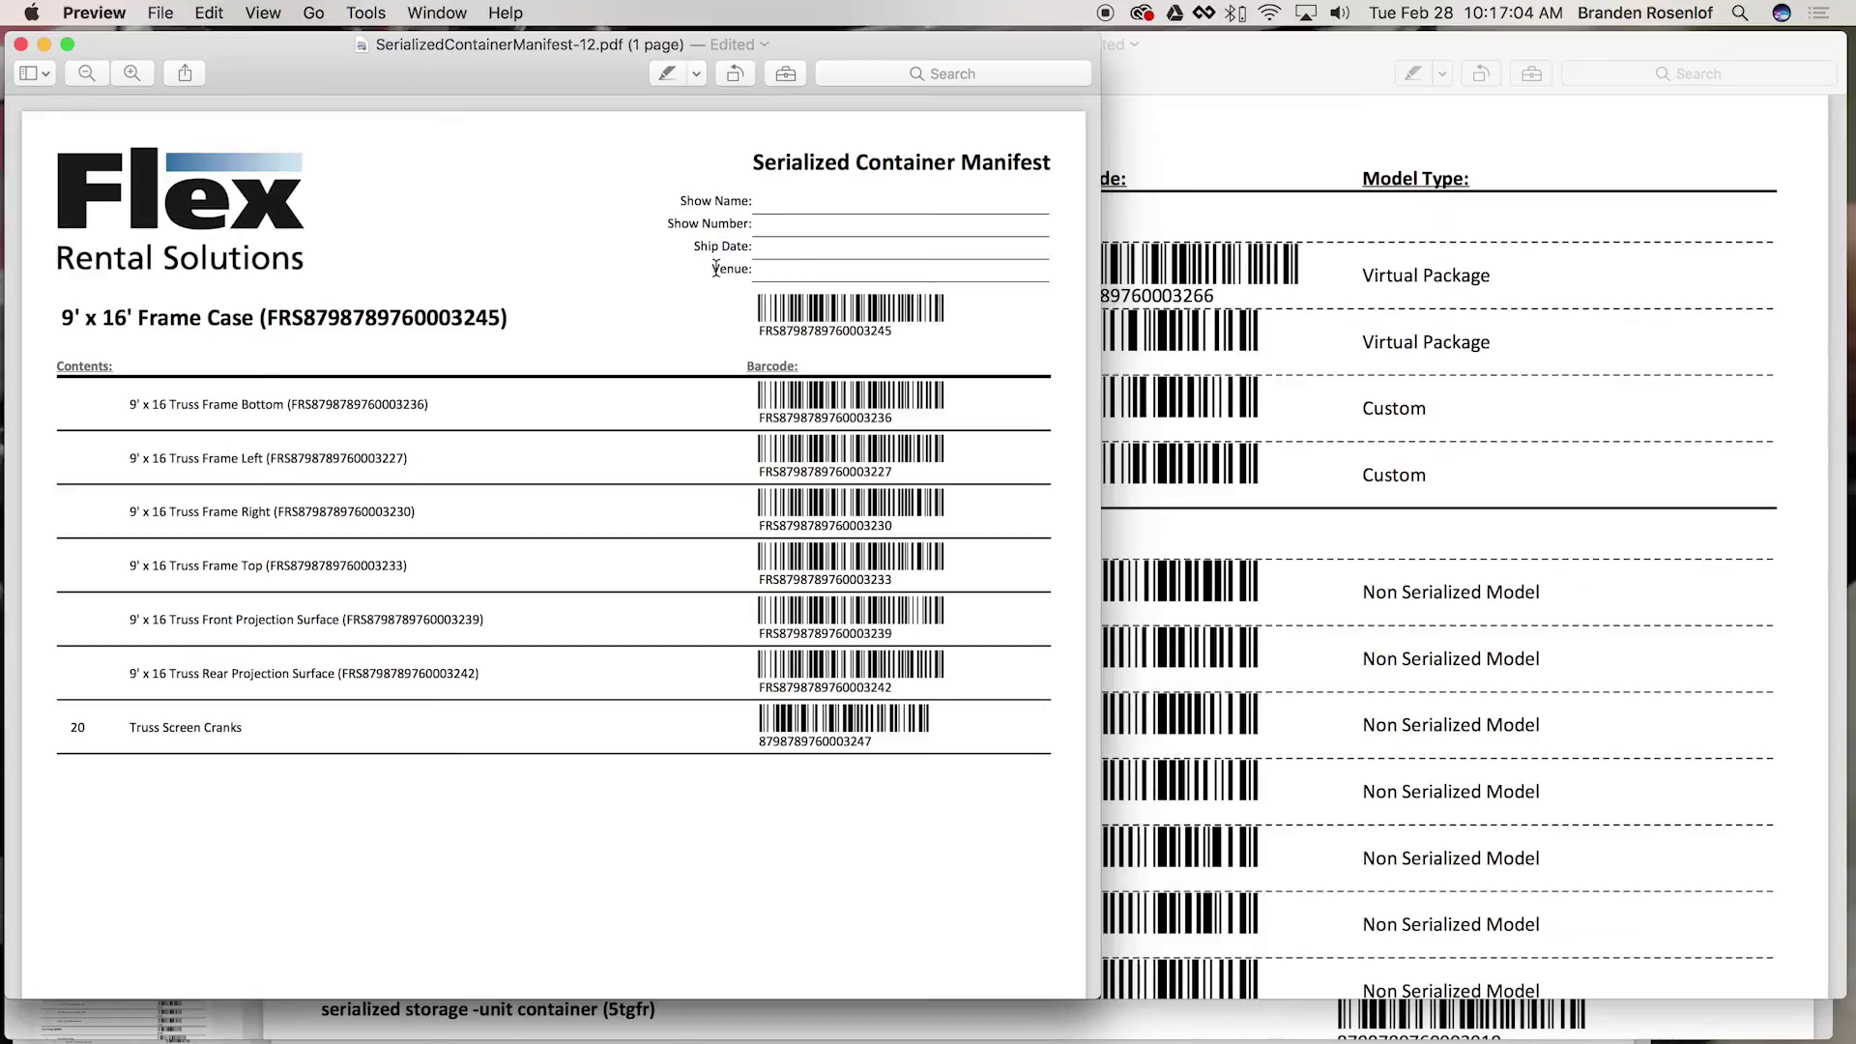
# Enlarge the manifest further and read the 9' x 16' Frame Case heading, its contents and their barcodes
pyautogui.moveTo(60, 318); pyautogui.dragTo(529, 322)
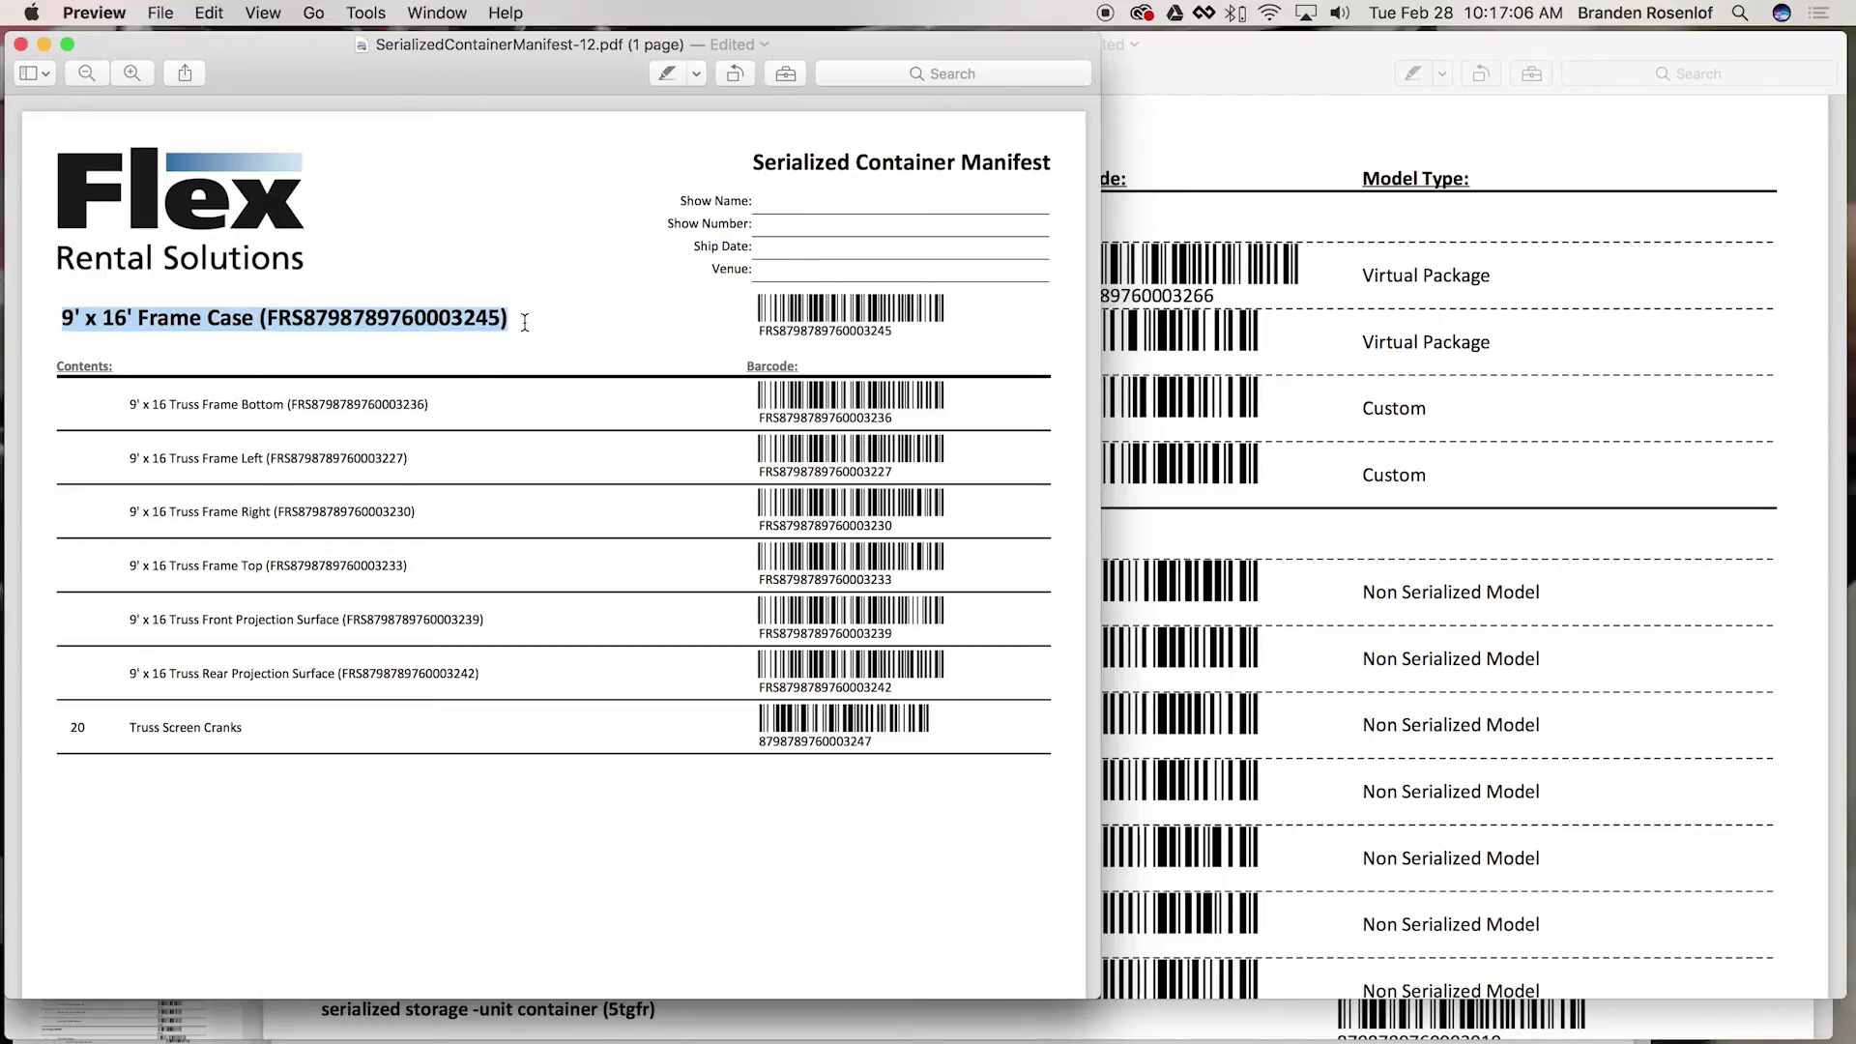
pyautogui.click(535, 321)
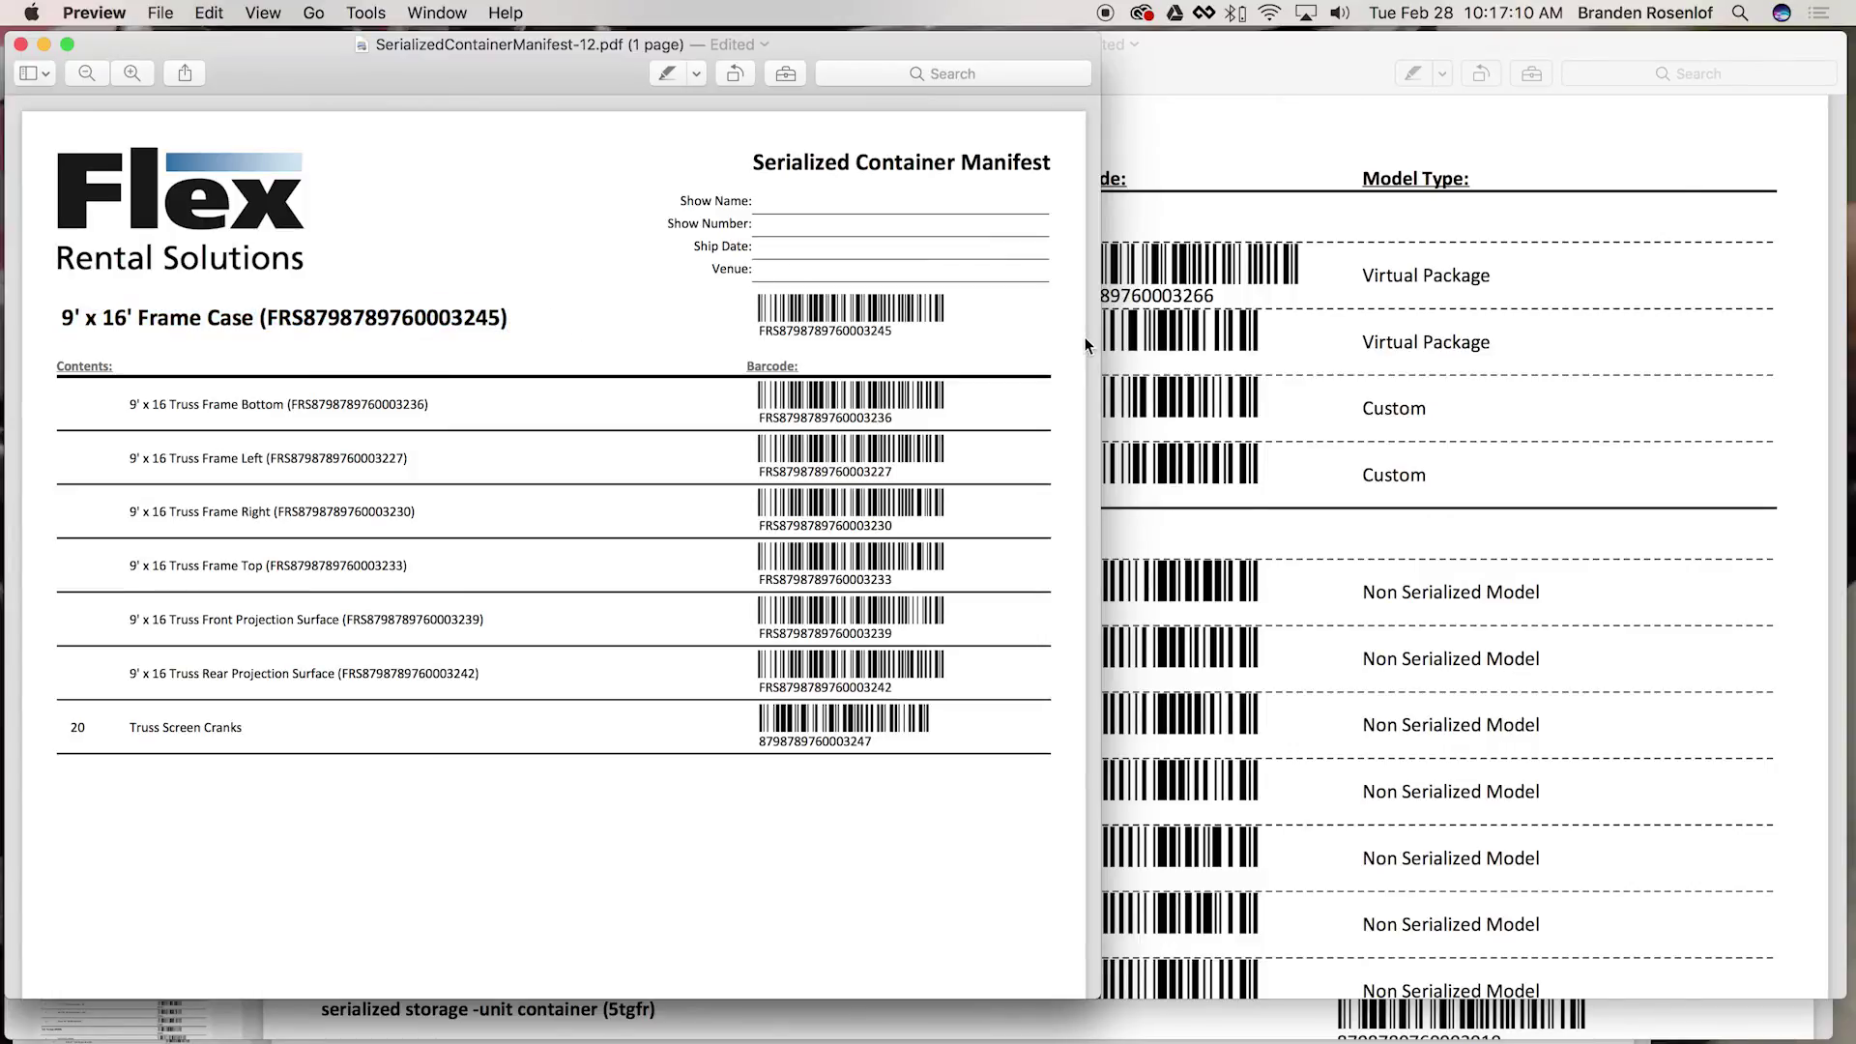
pyautogui.moveTo(1099, 349); pyautogui.dragTo(1701, 419)
pyautogui.scroll(5, 878, 441)
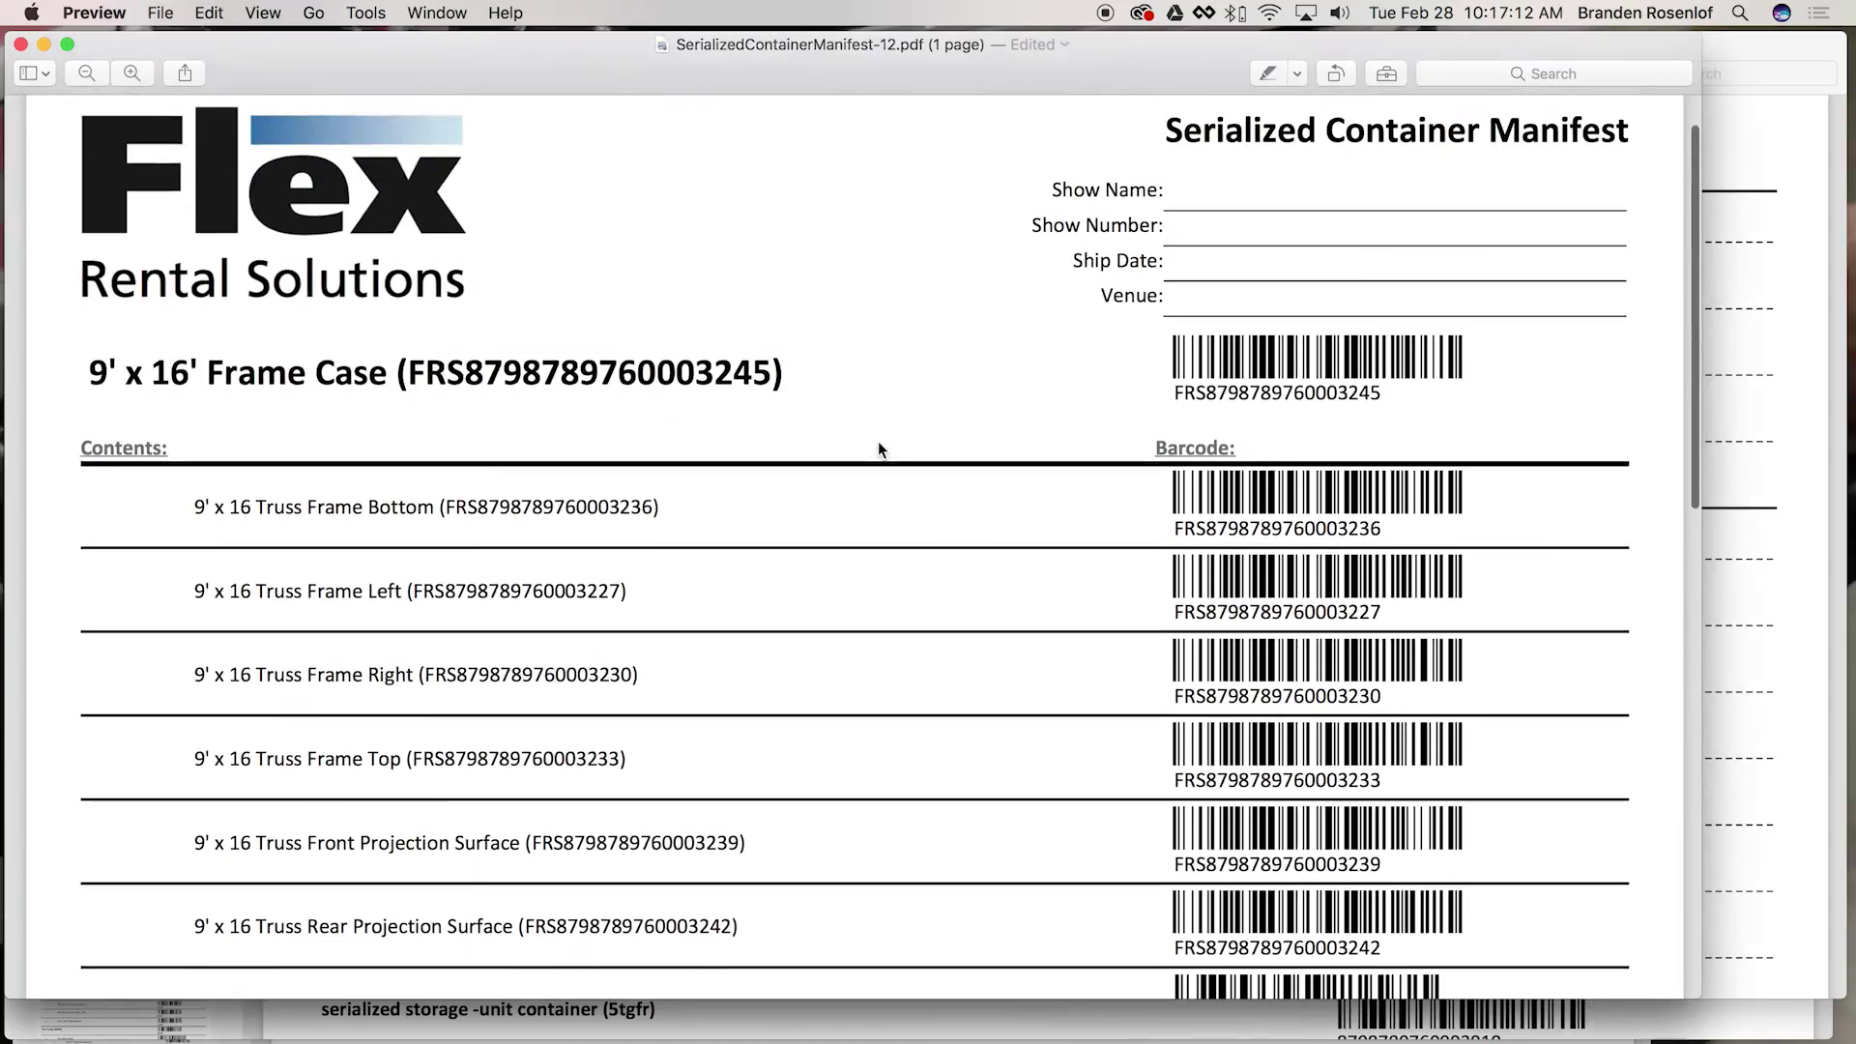
pyautogui.scroll(-2, 873, 431)
pyautogui.scroll(-2, 869, 418)
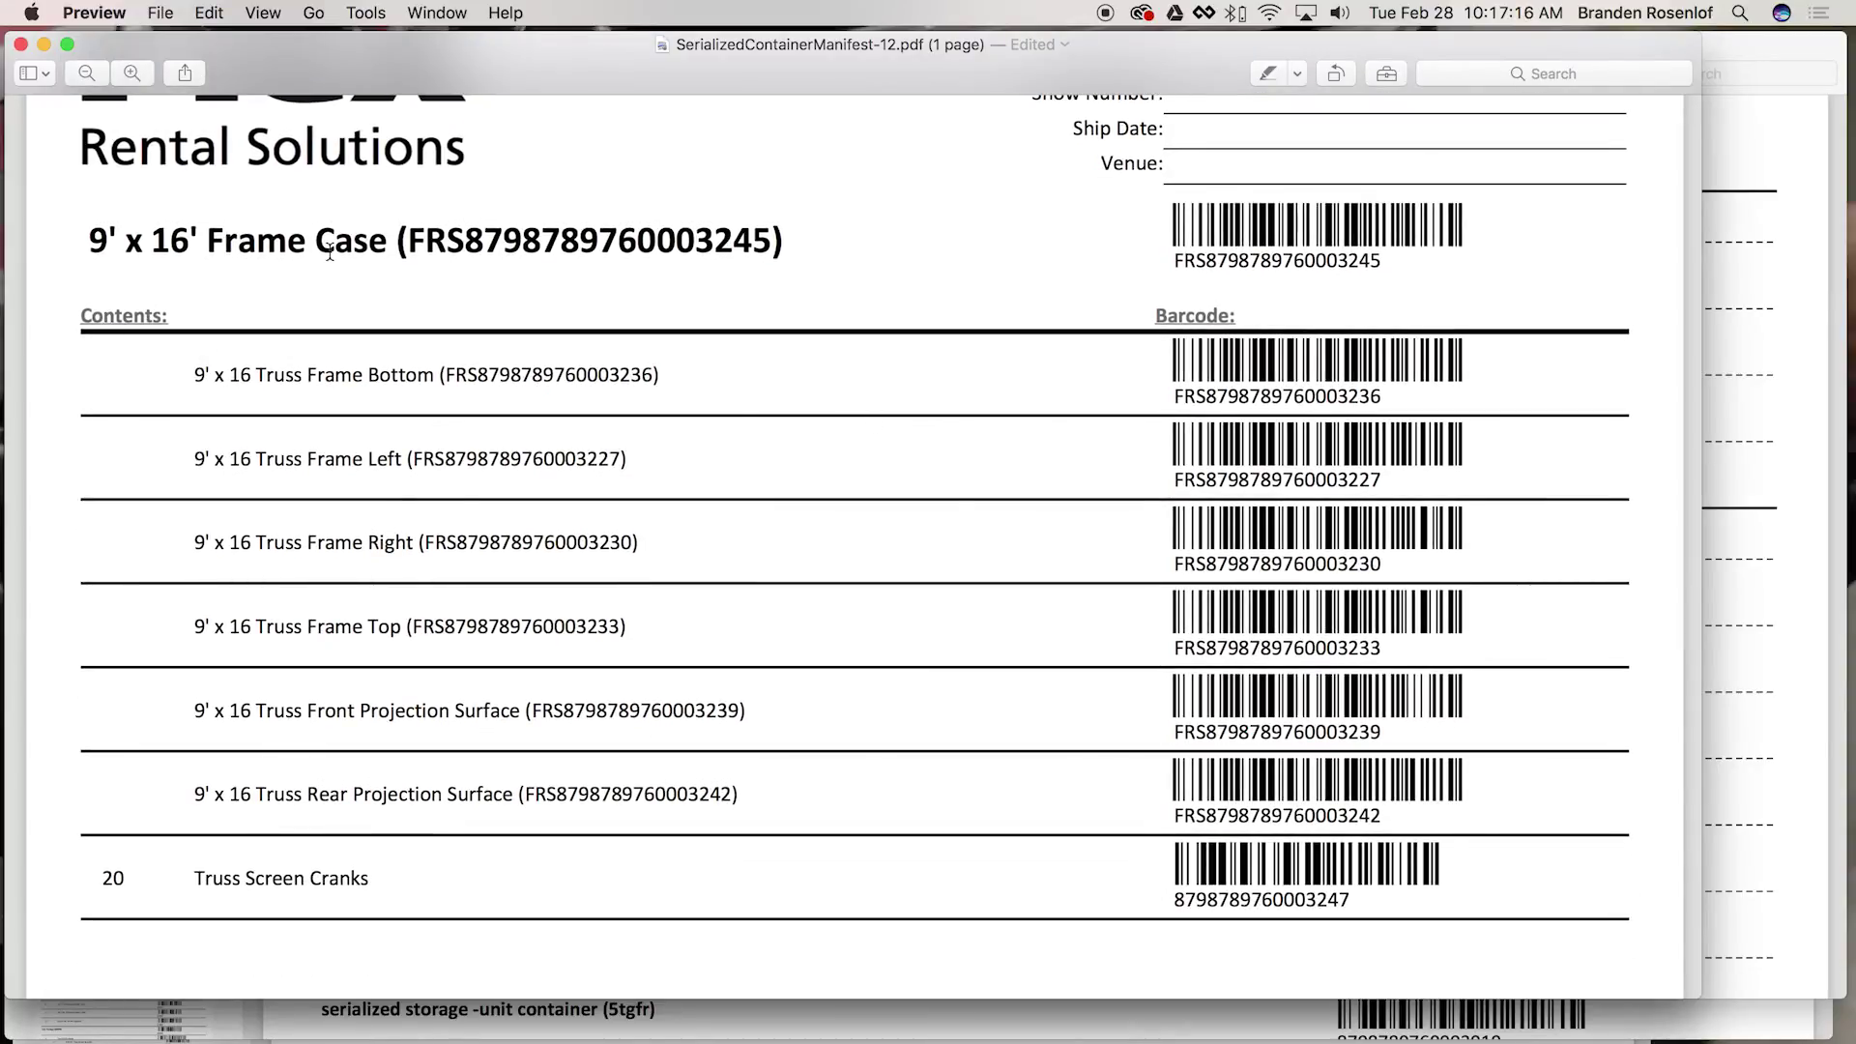
# Return to Flex, revisit the Serialized Container Manifest's report options, and close them without generating another manifest
pyautogui.hotkey('ctrl', 'Right')
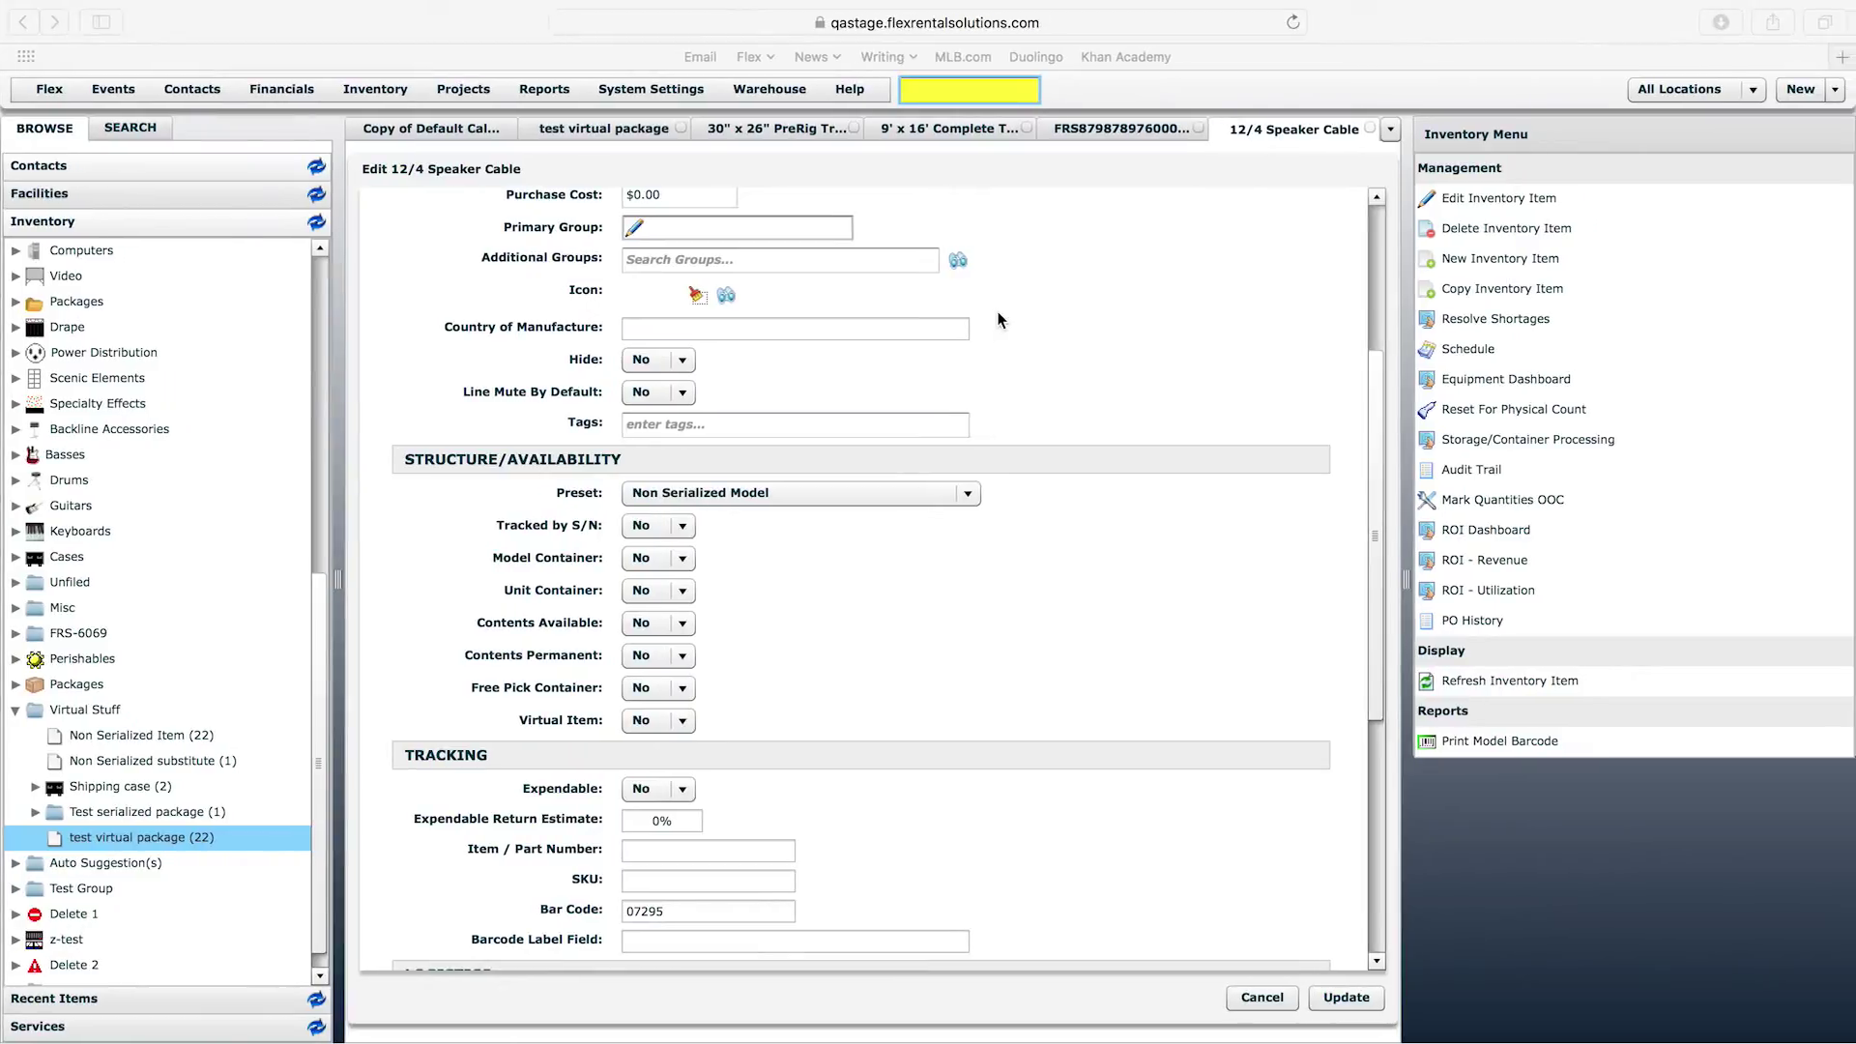
pyautogui.click(565, 94)
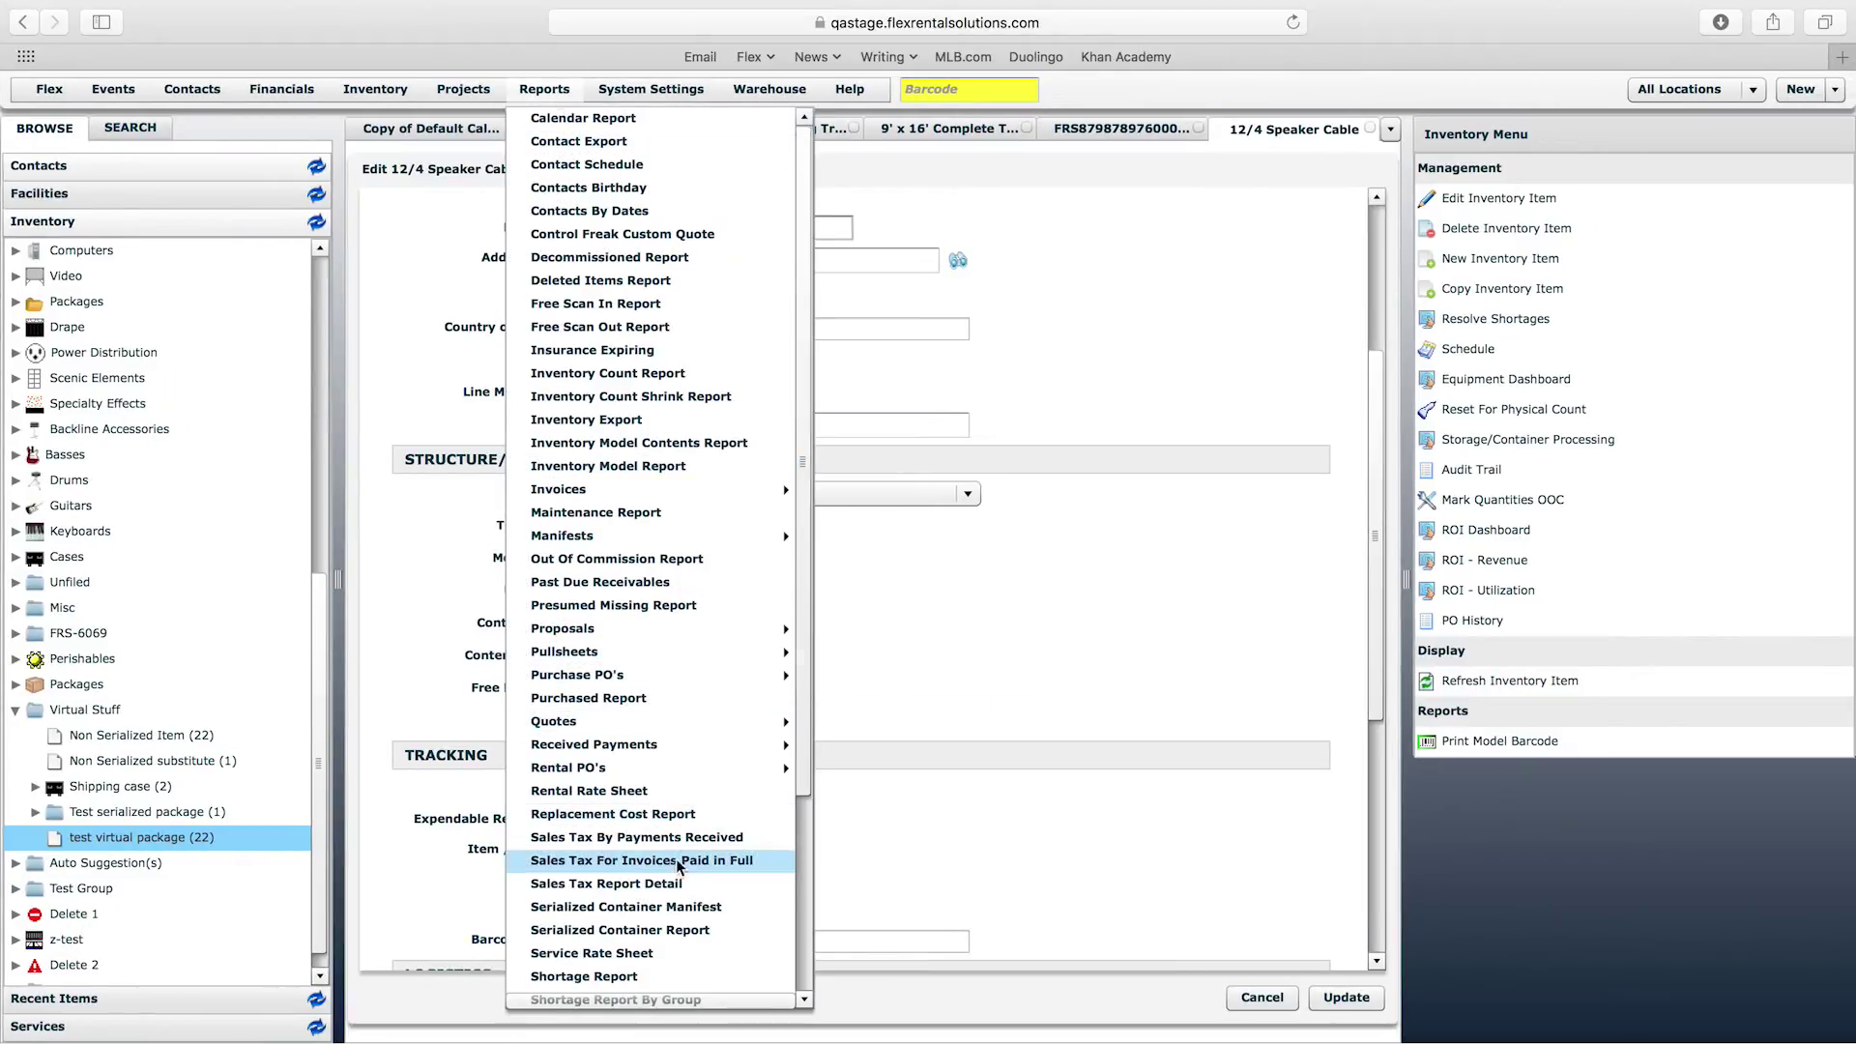
pyautogui.click(666, 908)
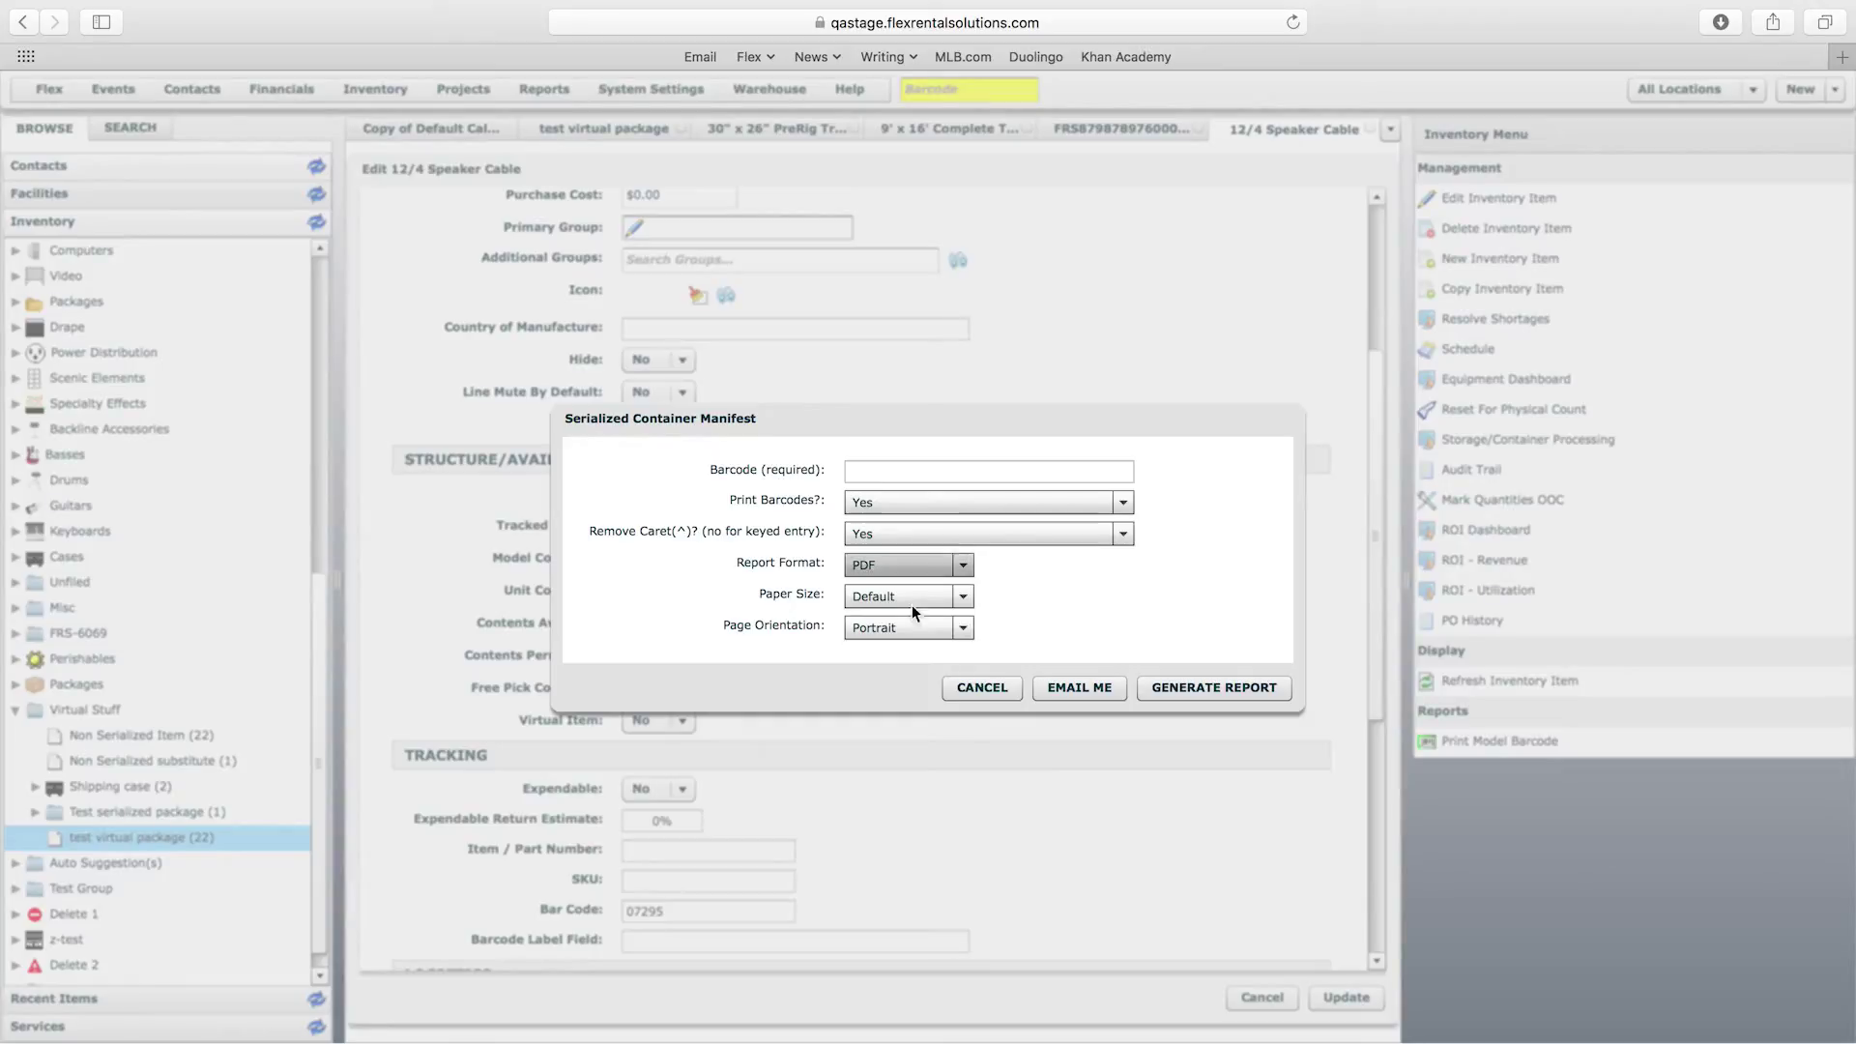
pyautogui.click(982, 688)
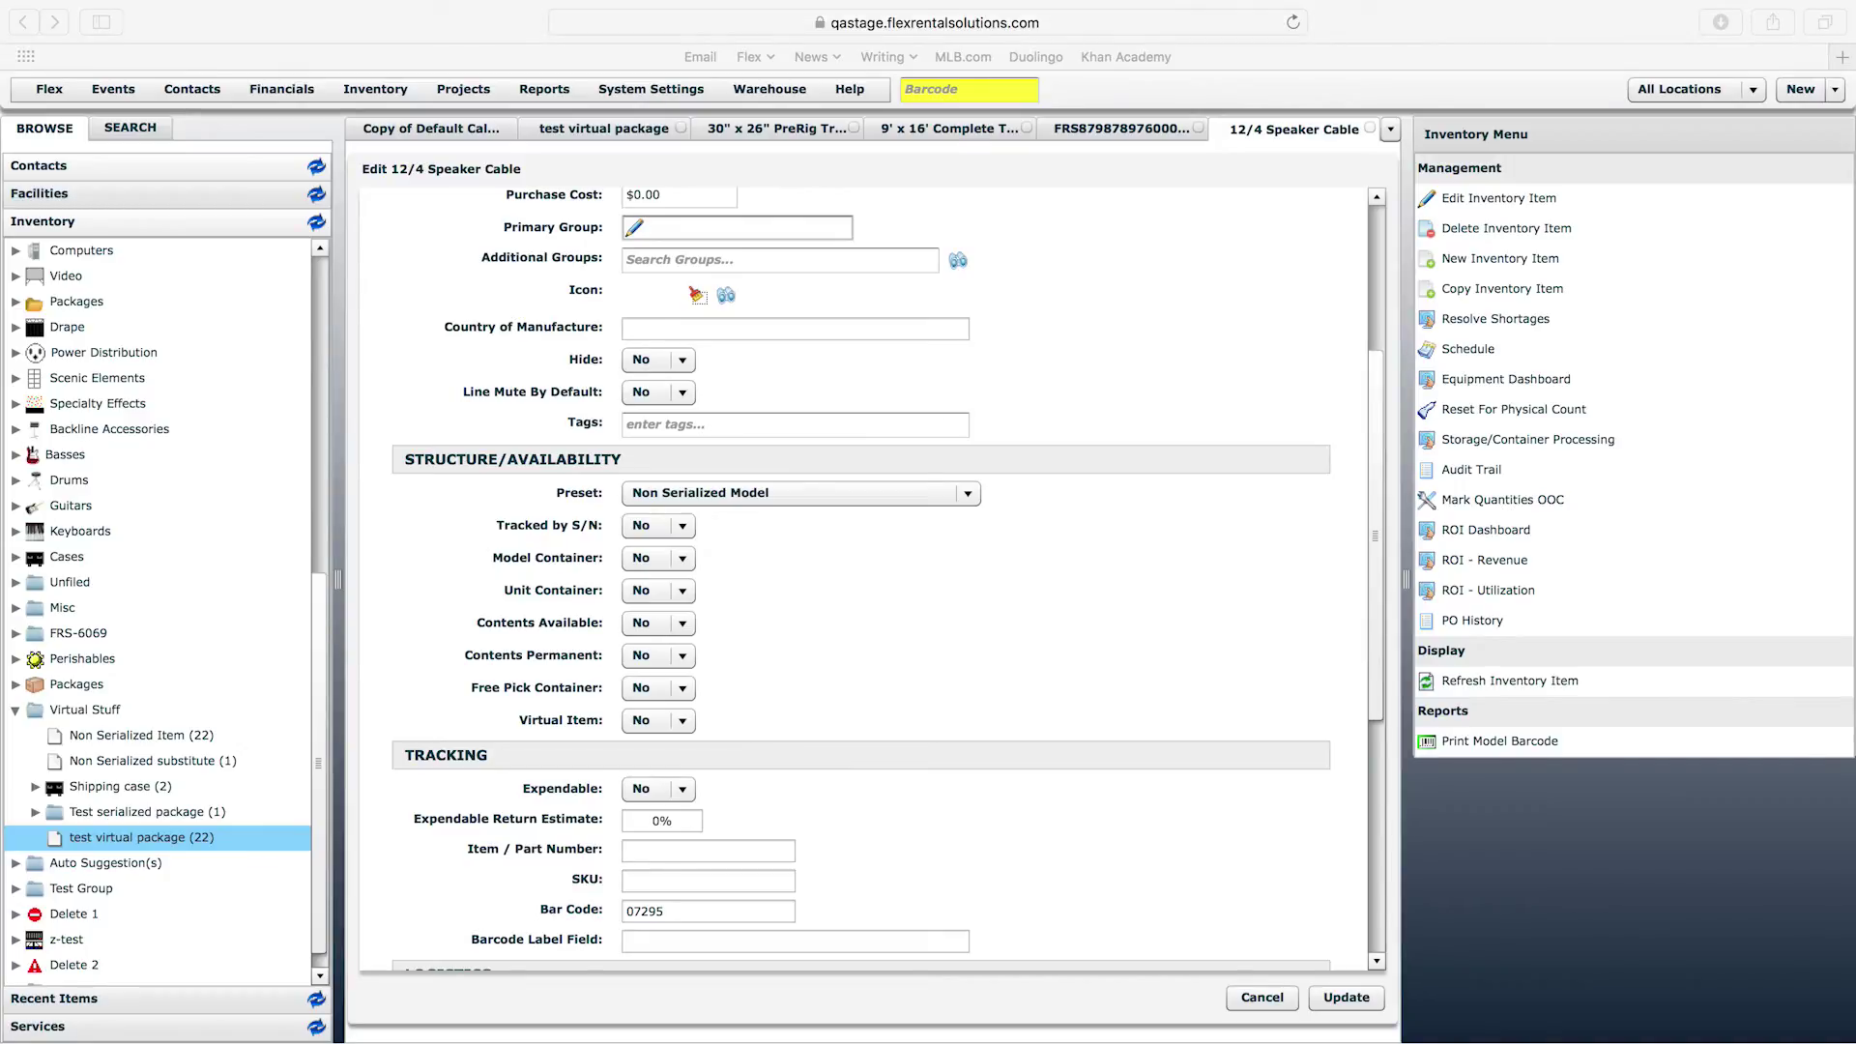
# Review the Out Of Commission Report options and the available Warehouses locations, and close them without choosing a location or generating
pyautogui.click(432, 329)
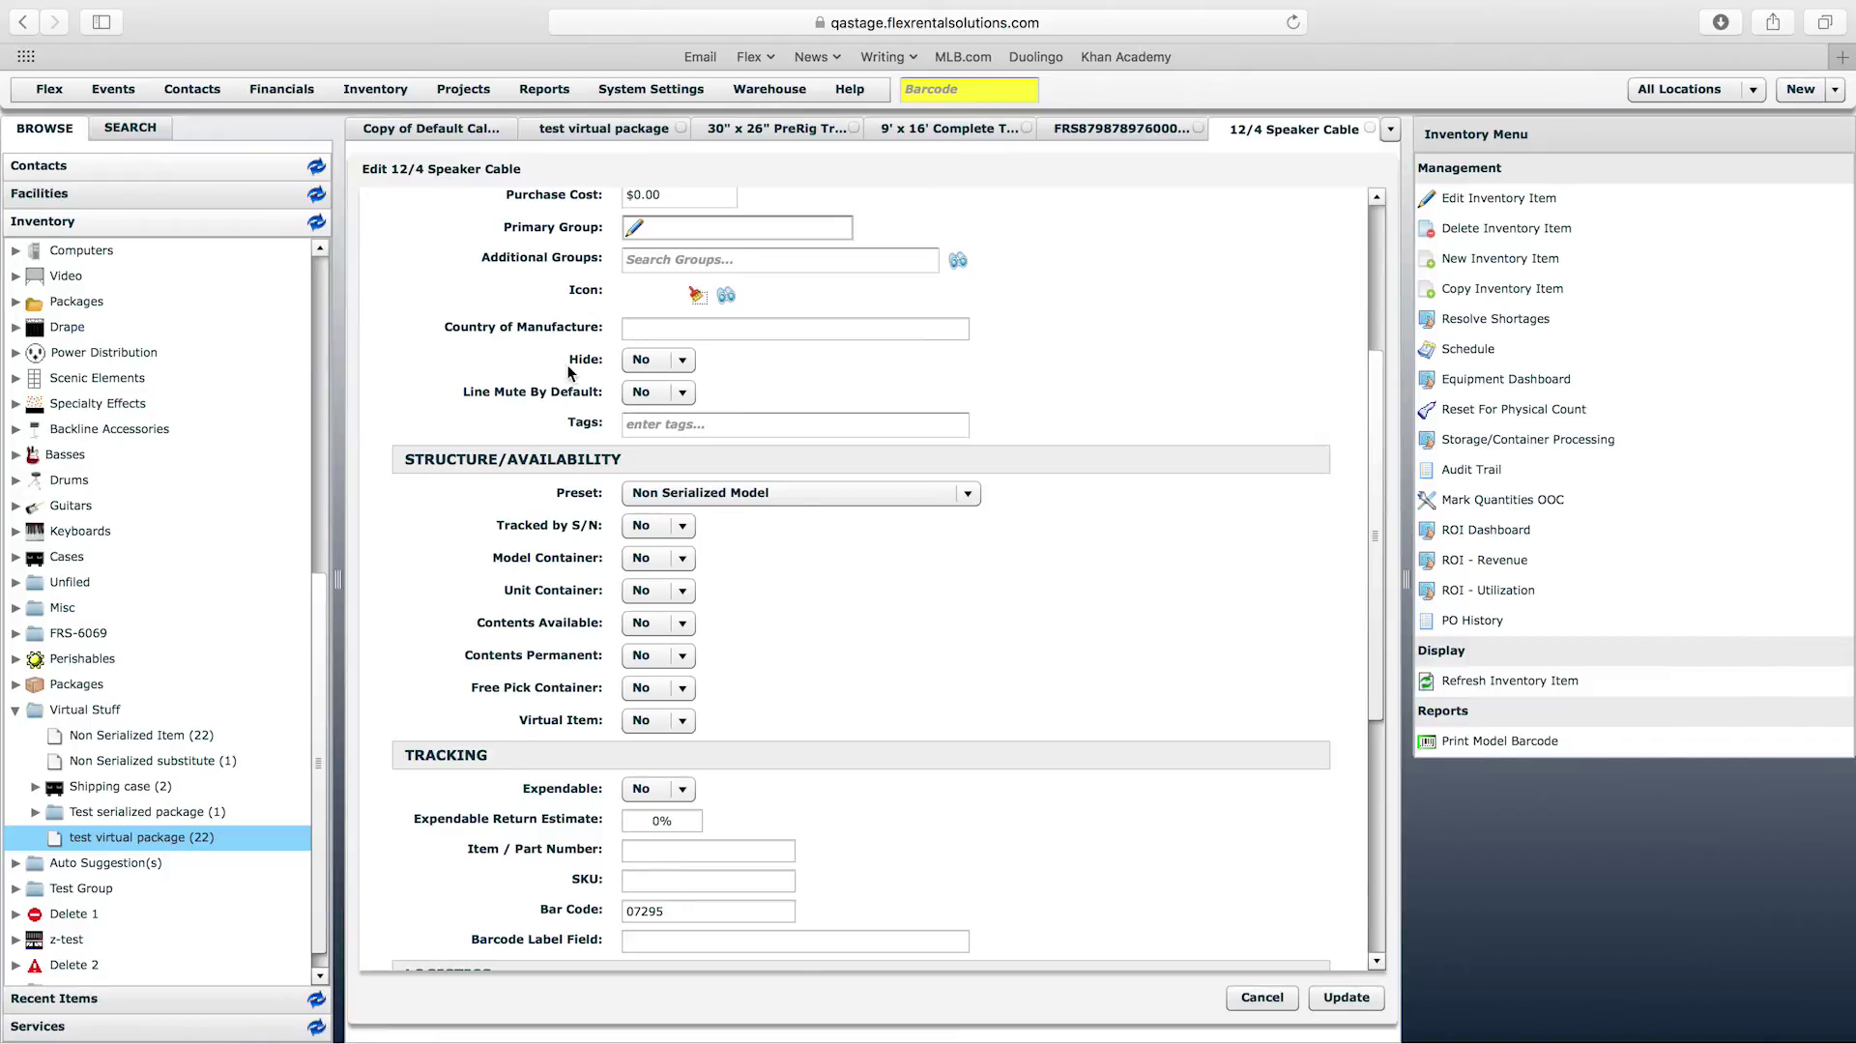
pyautogui.click(556, 92)
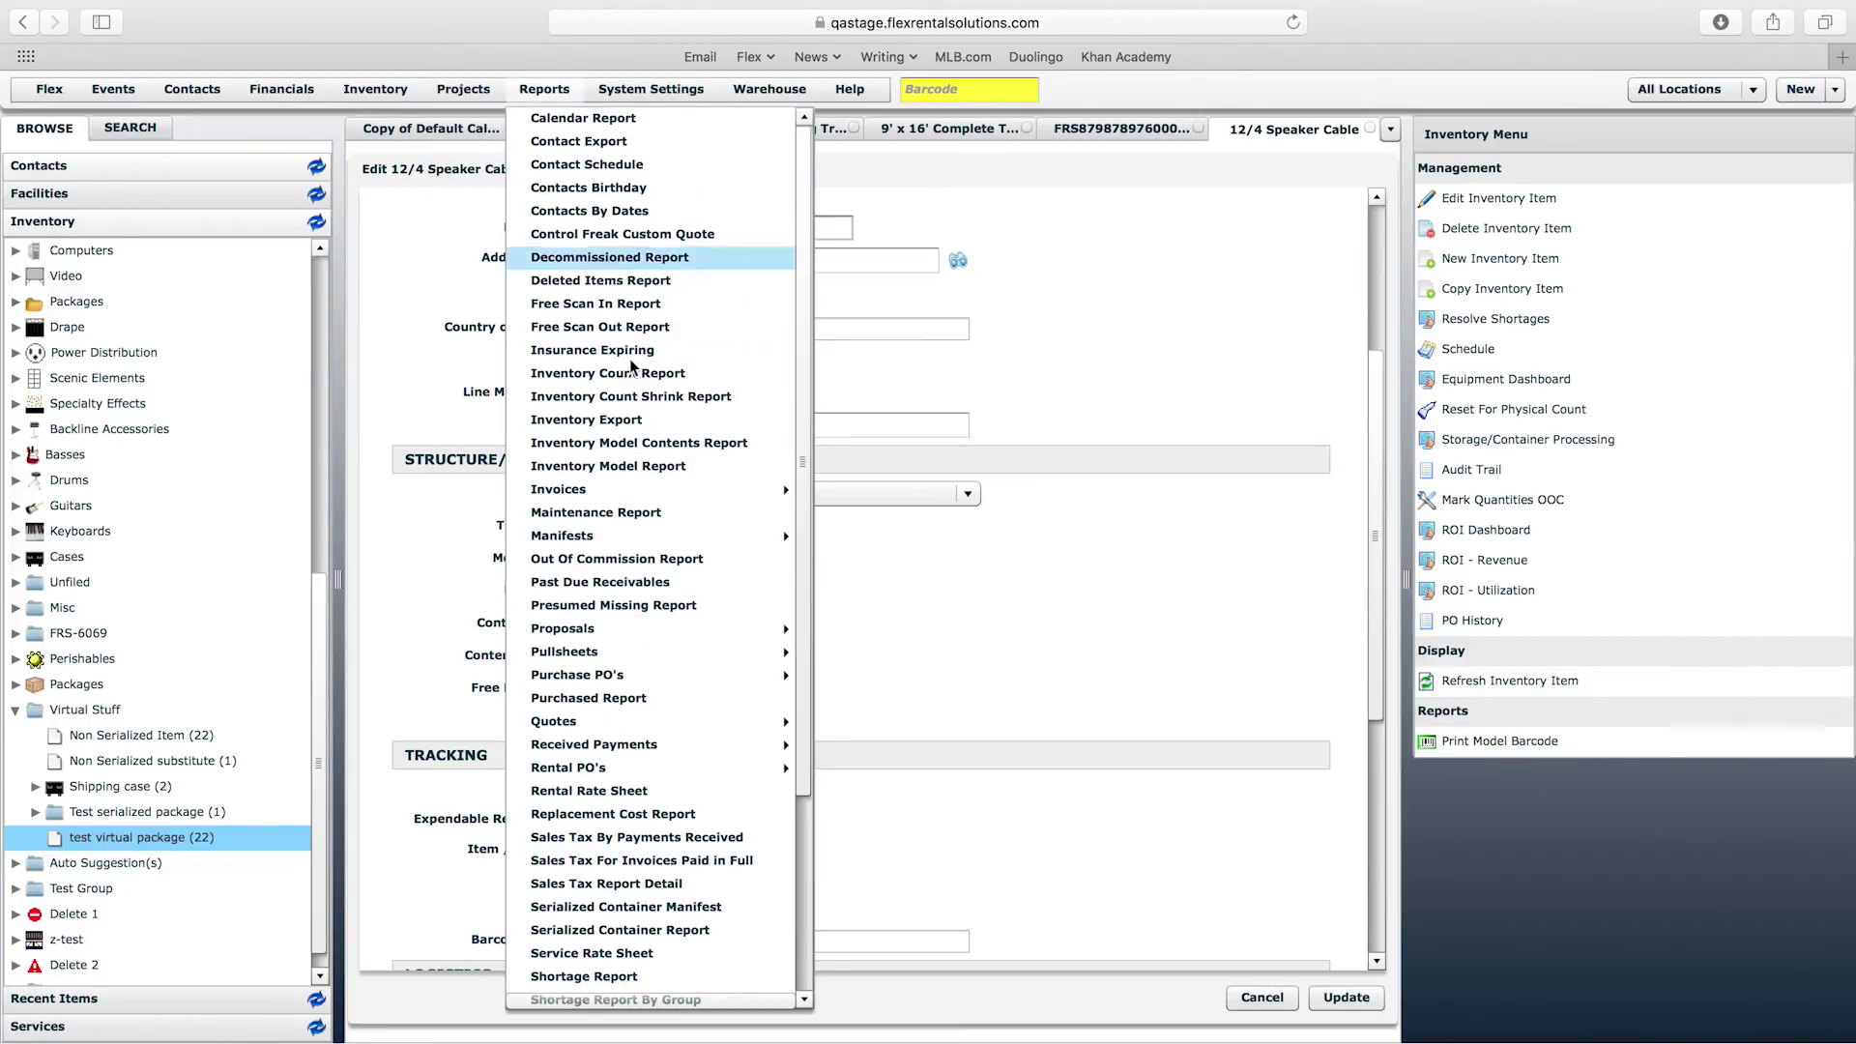
pyautogui.click(594, 562)
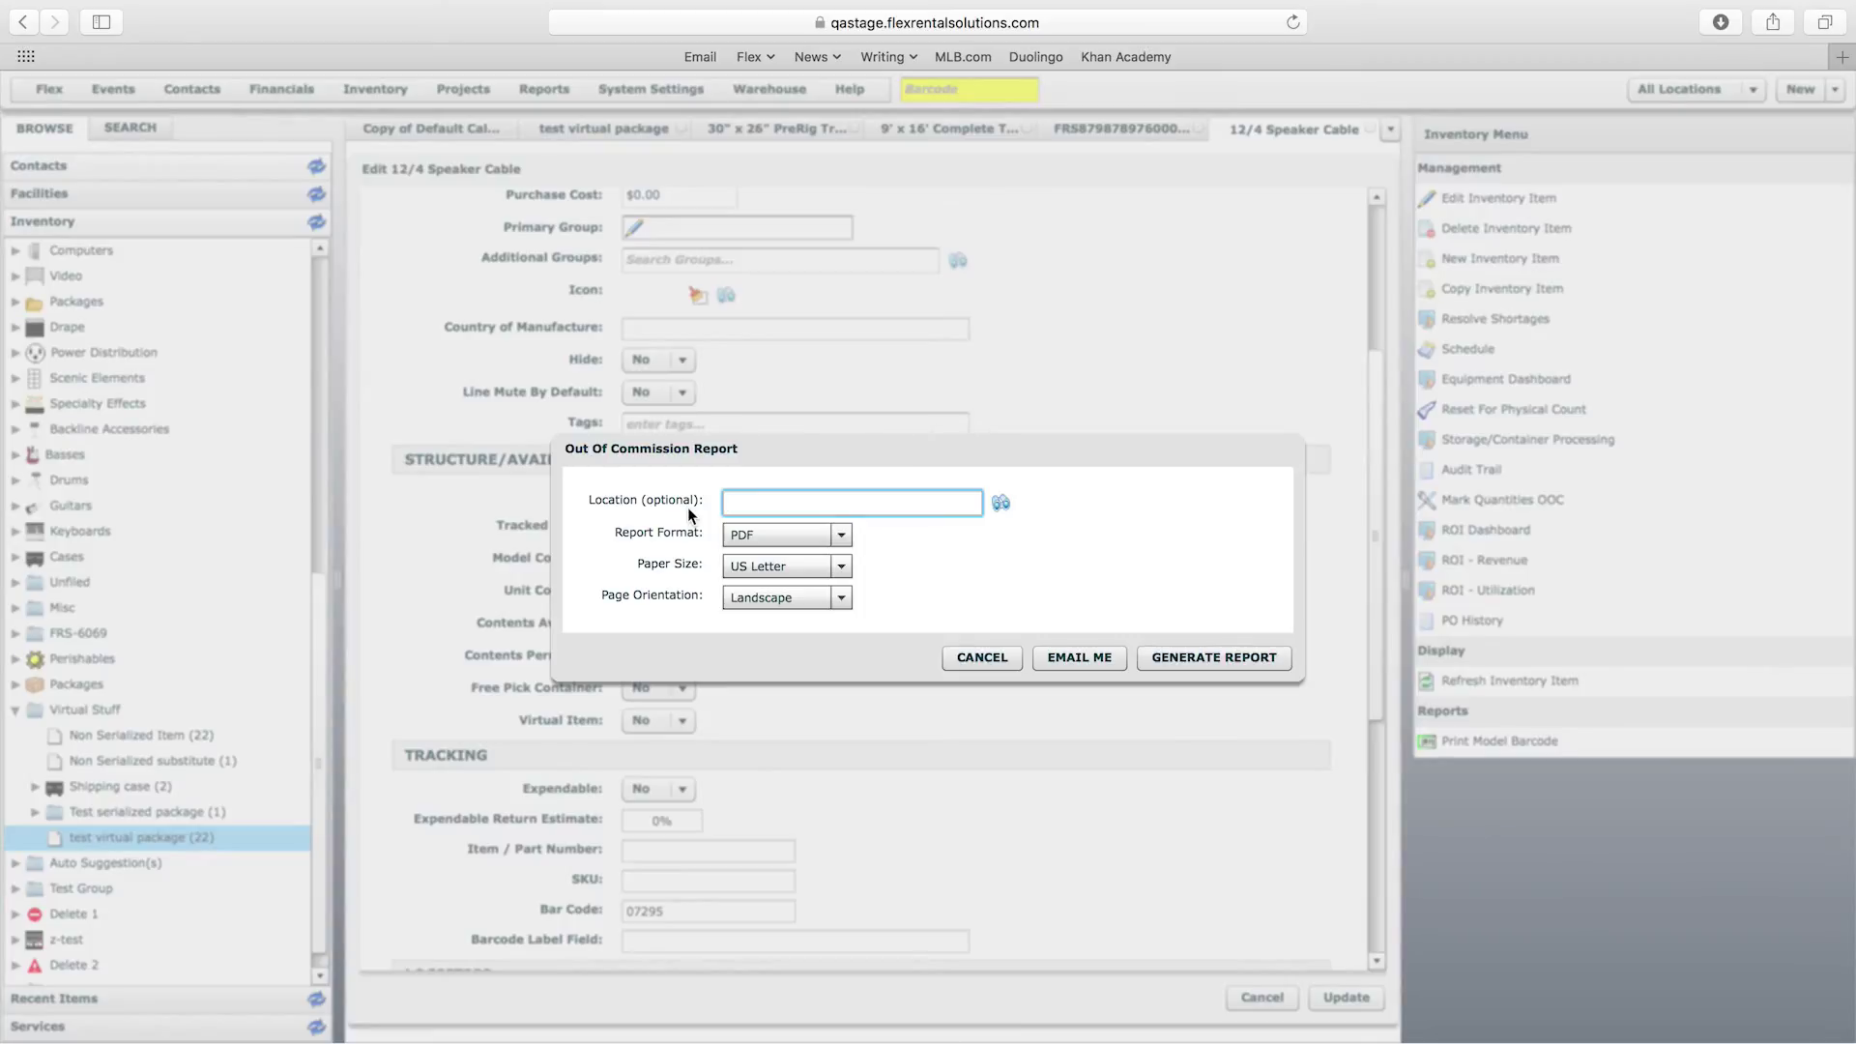
pyautogui.click(1002, 502)
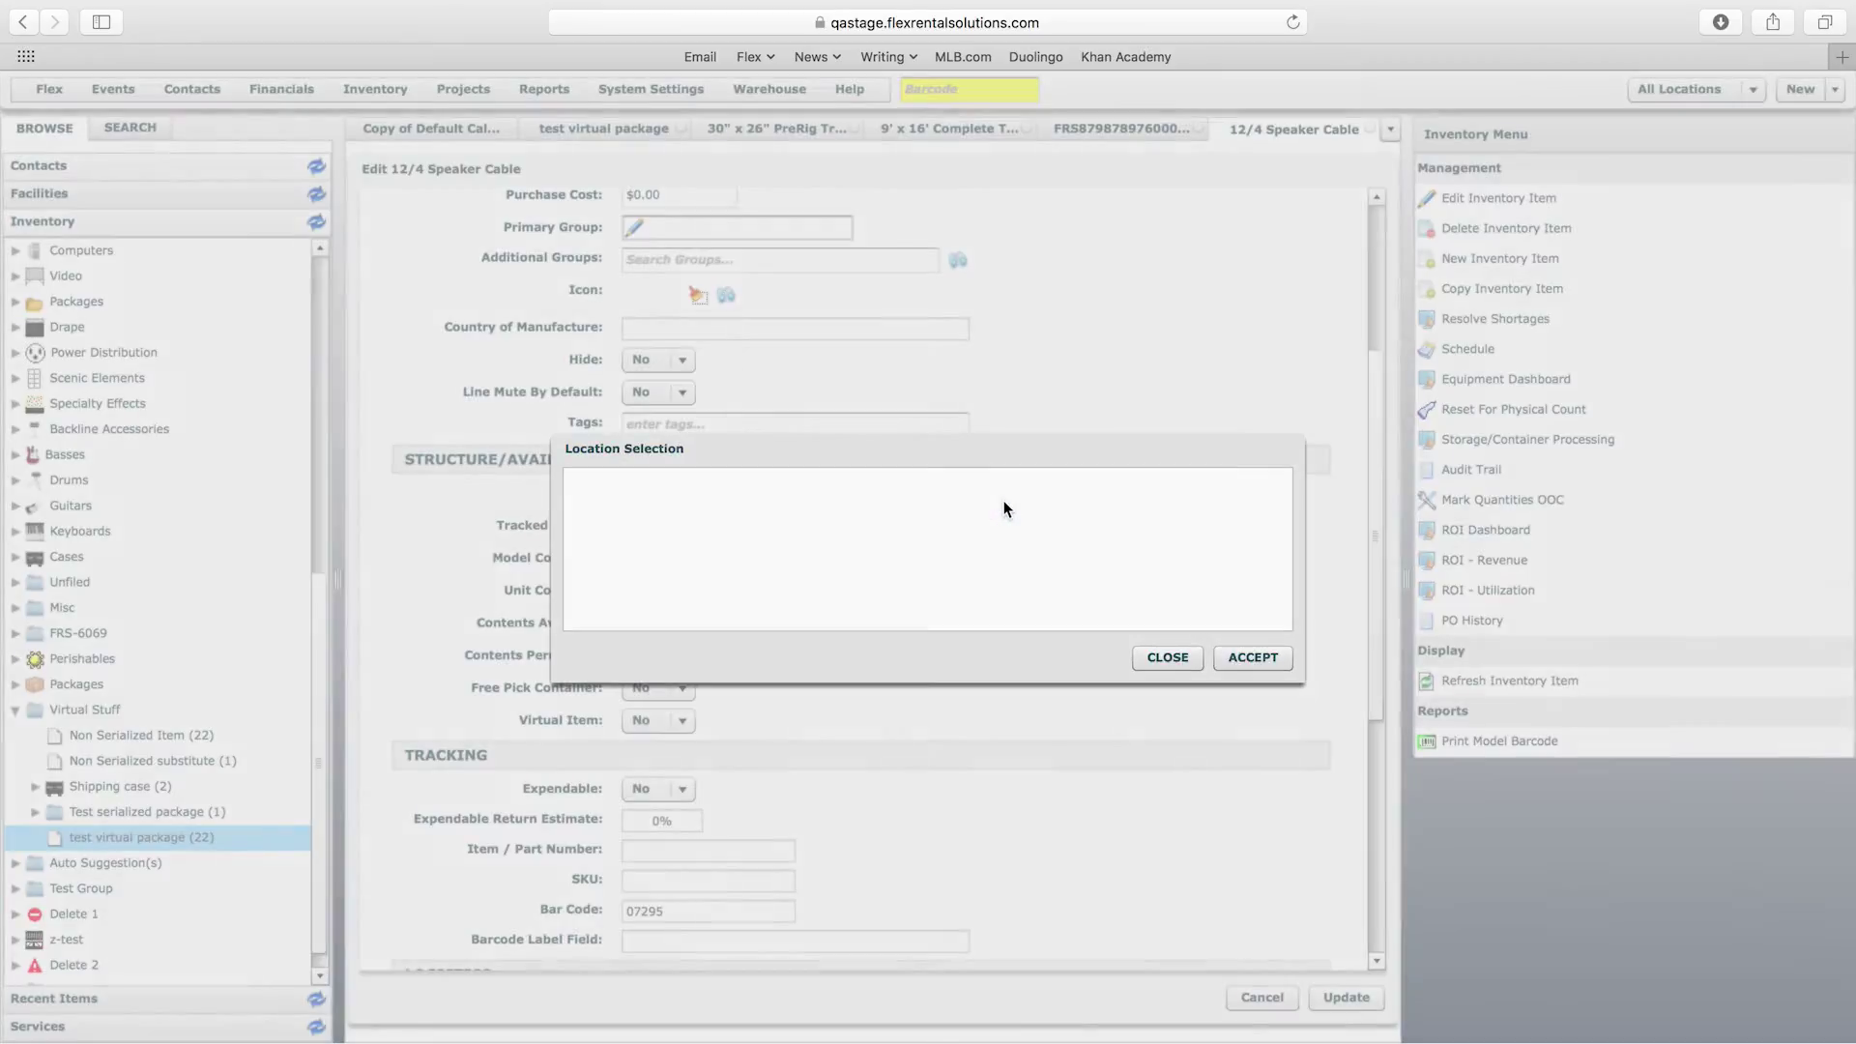
pyautogui.click(576, 499)
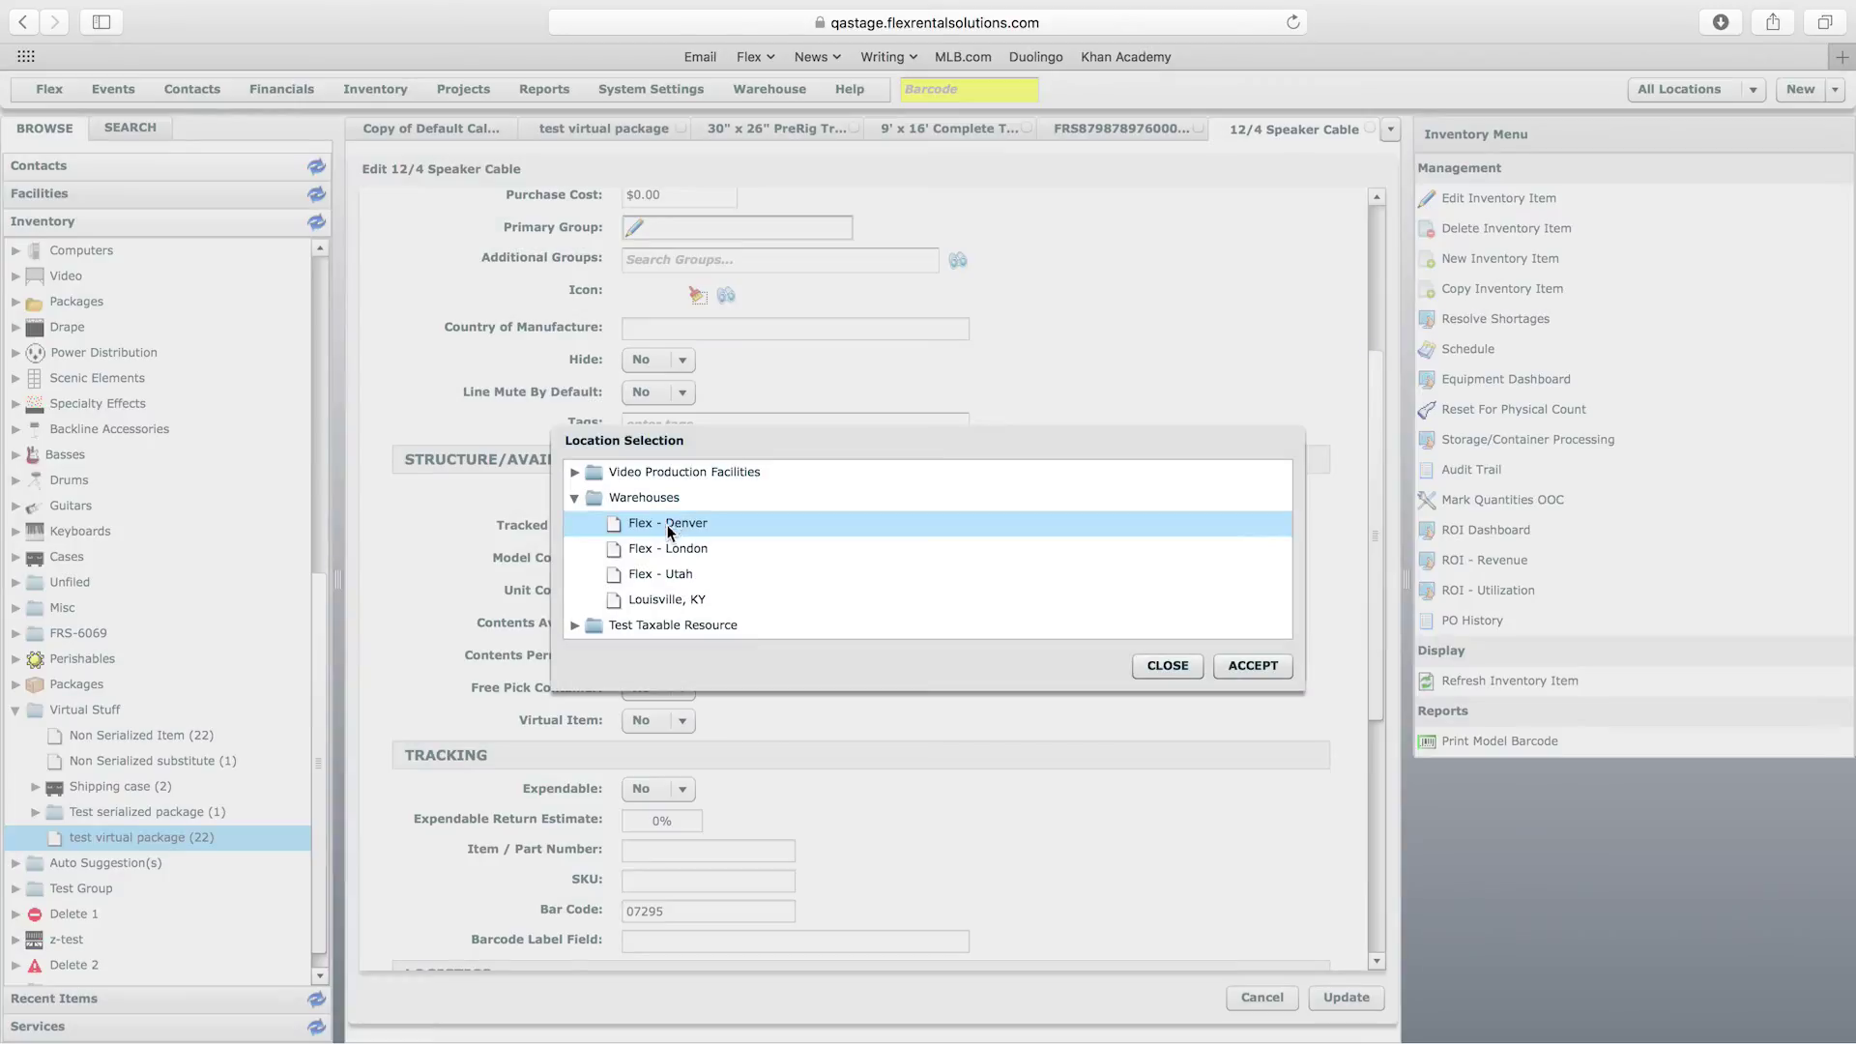
pyautogui.click(1165, 666)
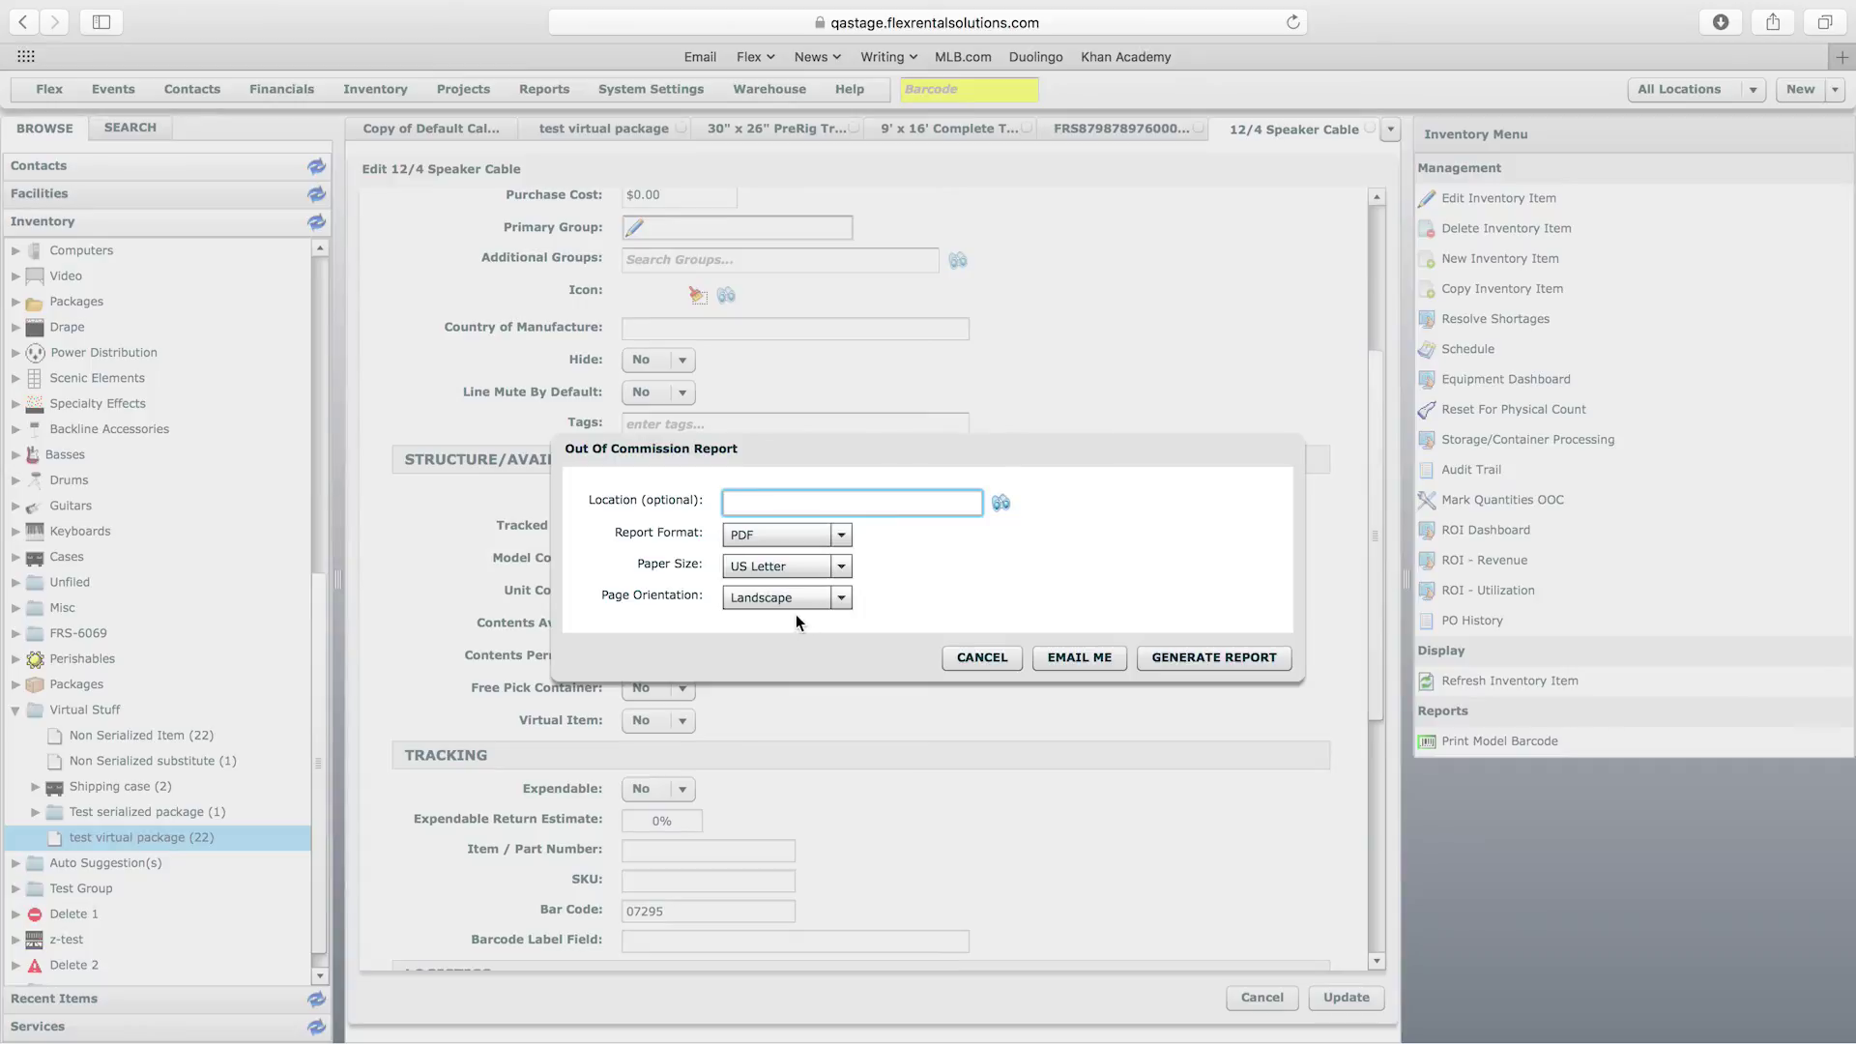
pyautogui.click(984, 657)
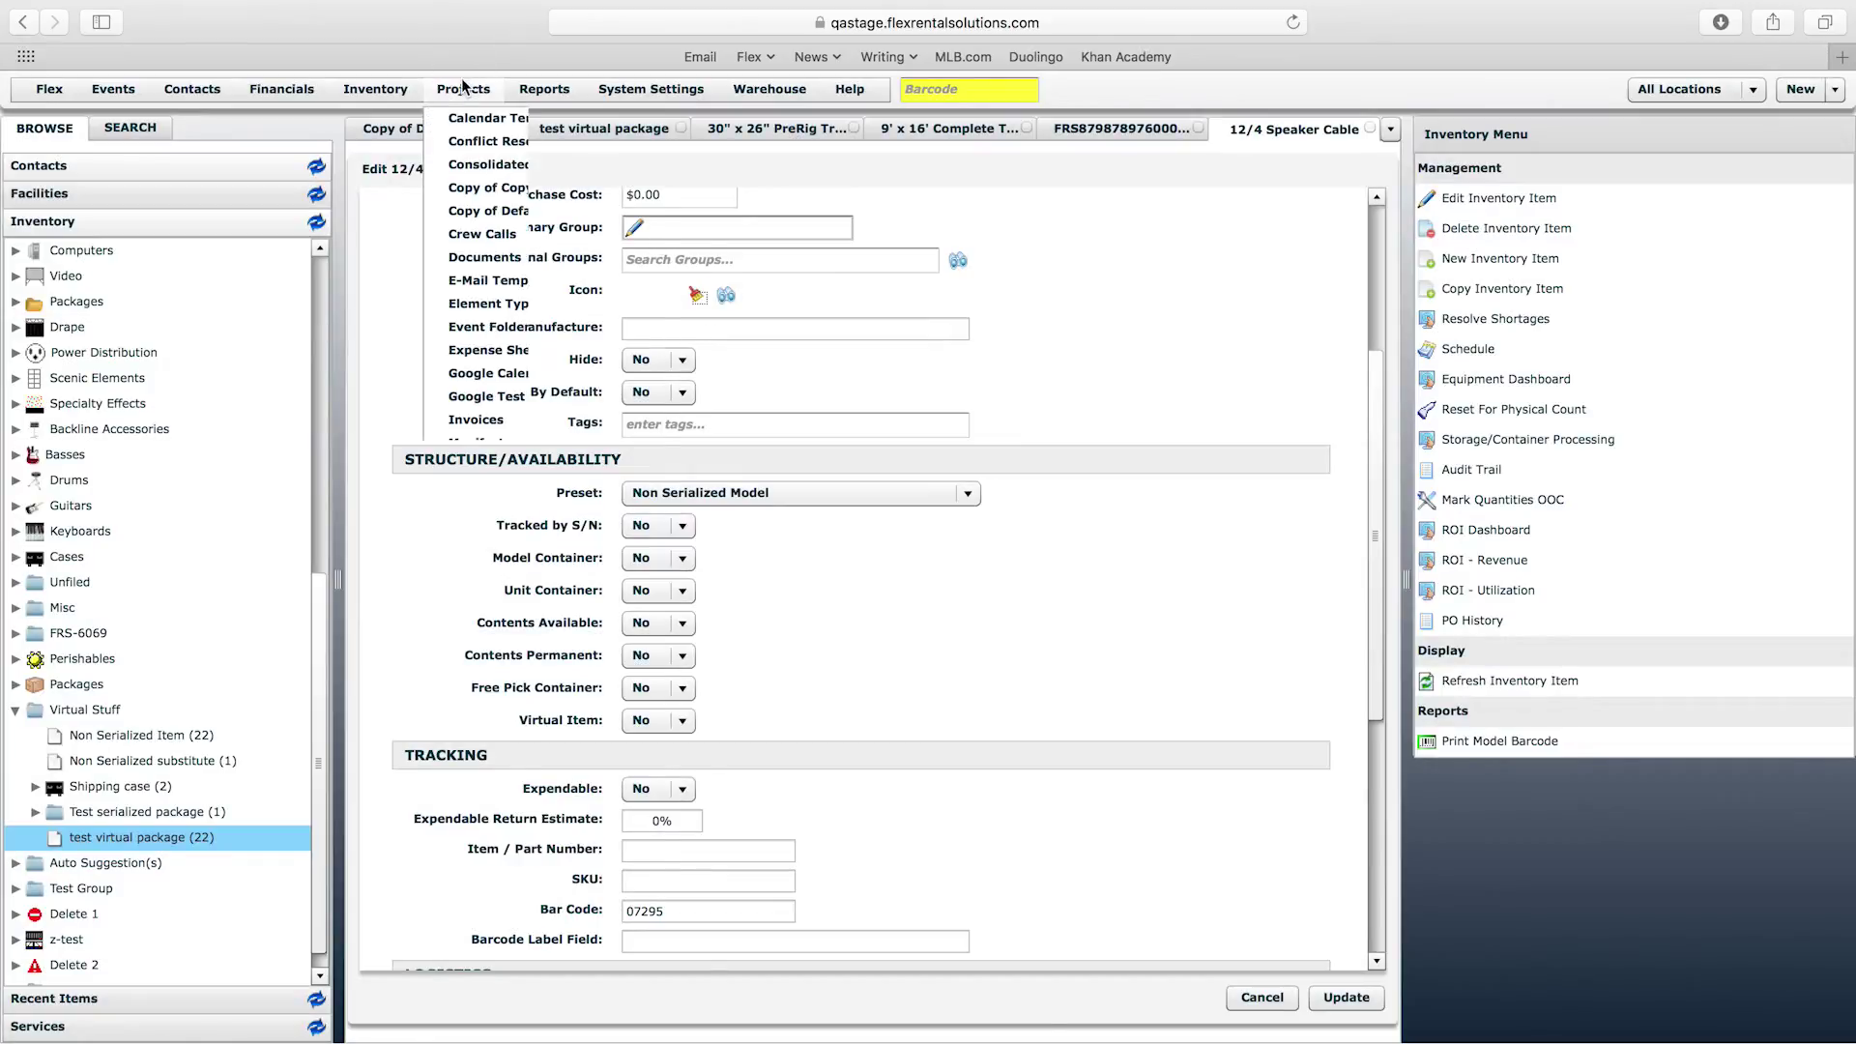
# Review the Presumed Missing Report options, including its optional location, and close them without generating
pyautogui.moveTo(546, 90)
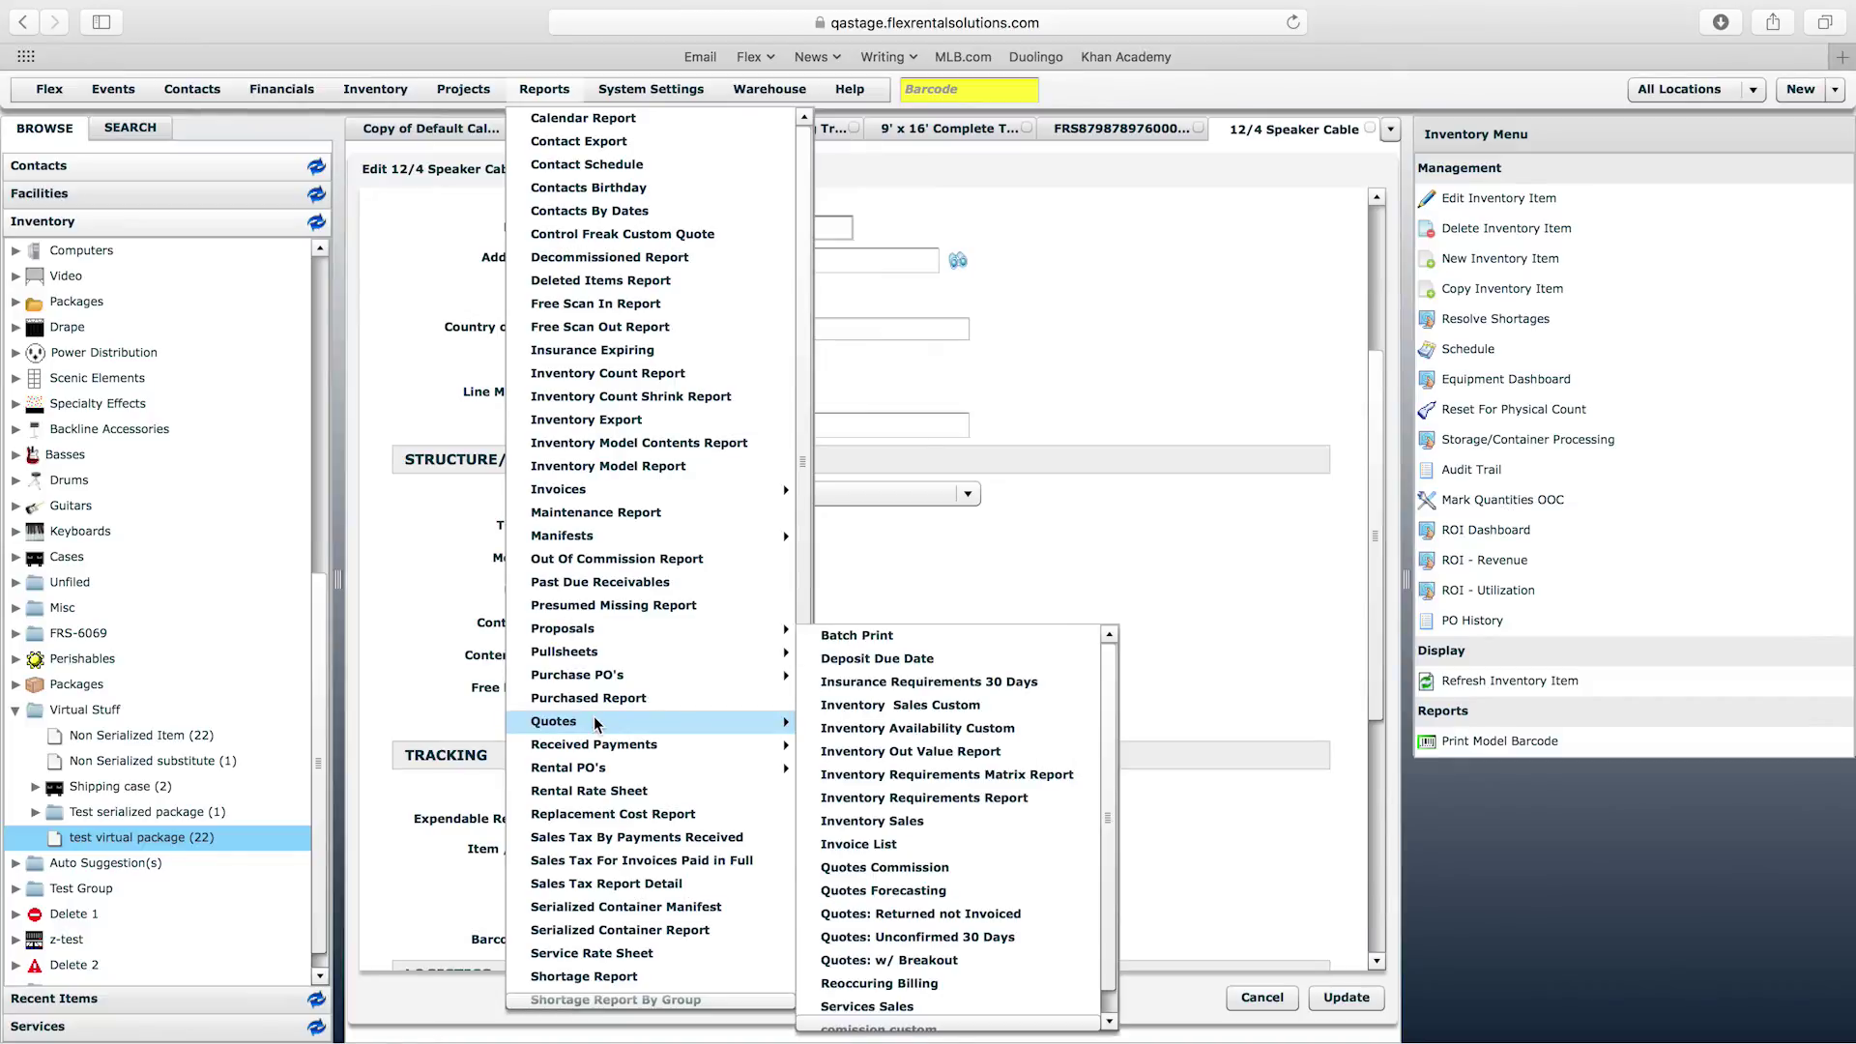
pyautogui.click(599, 604)
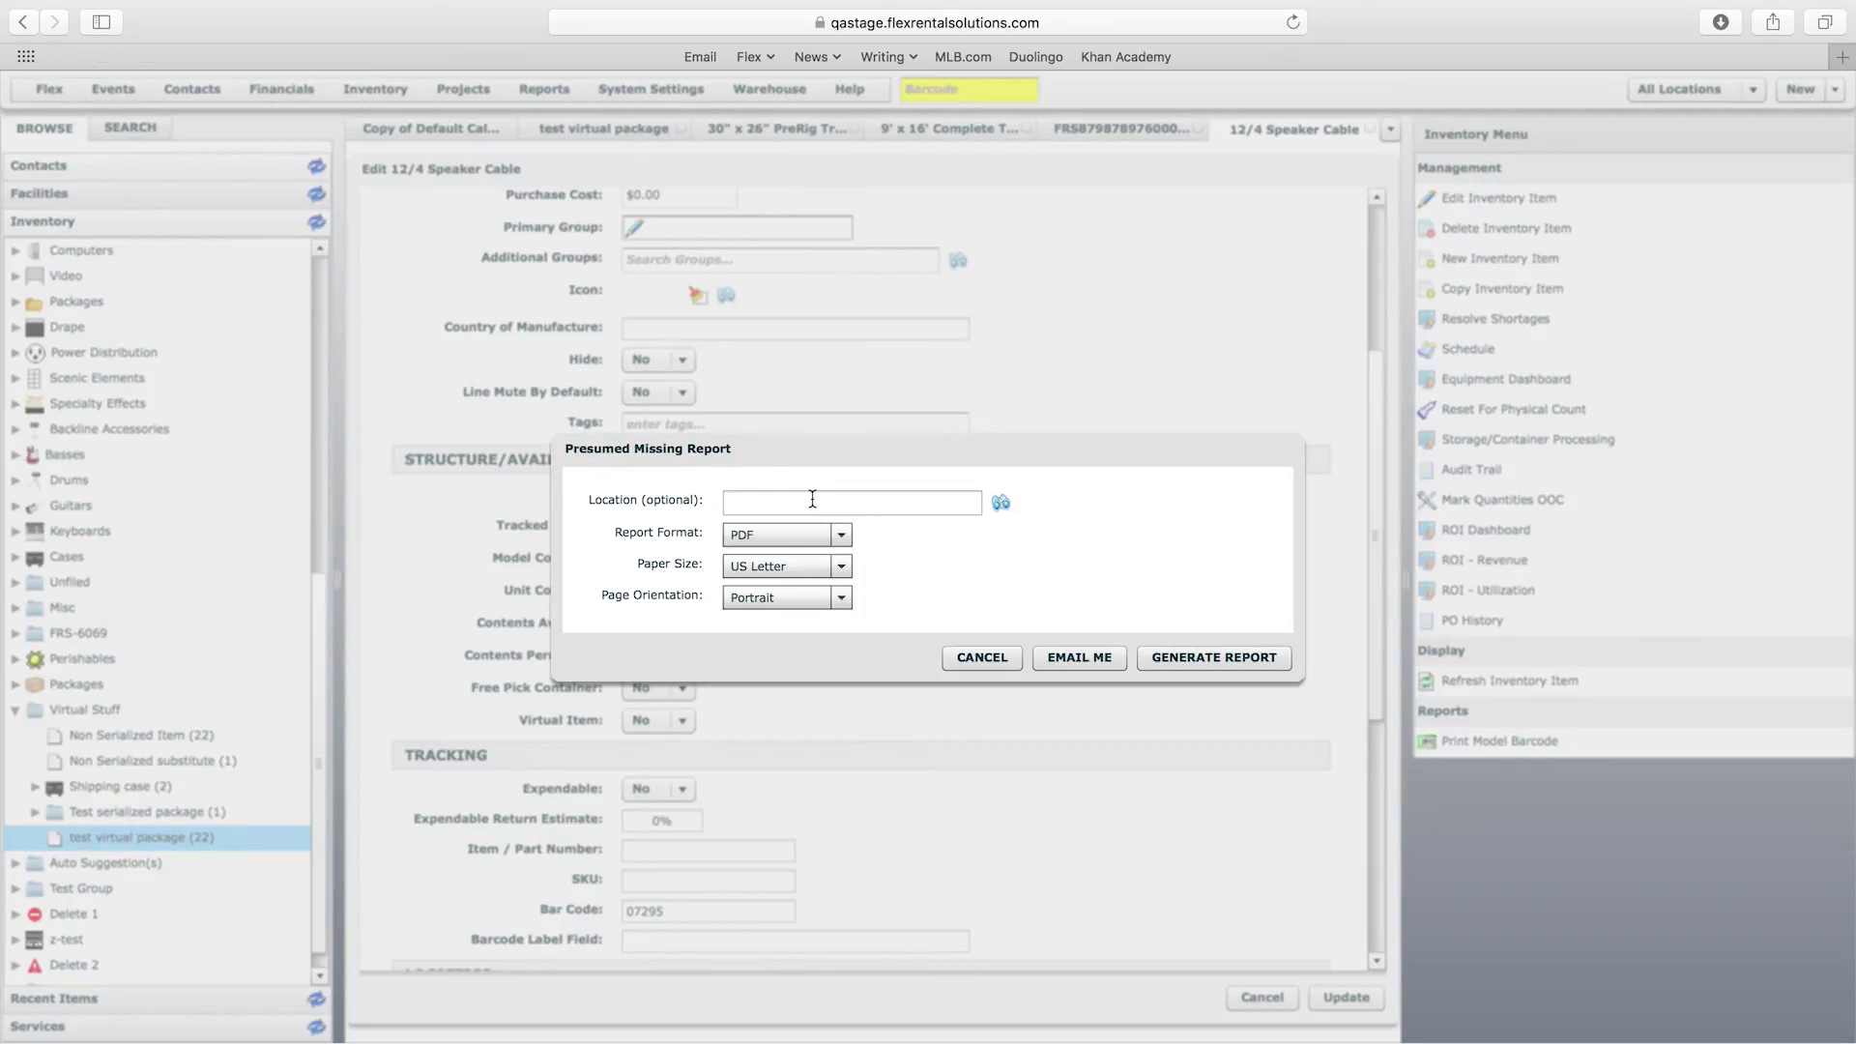
pyautogui.click(970, 657)
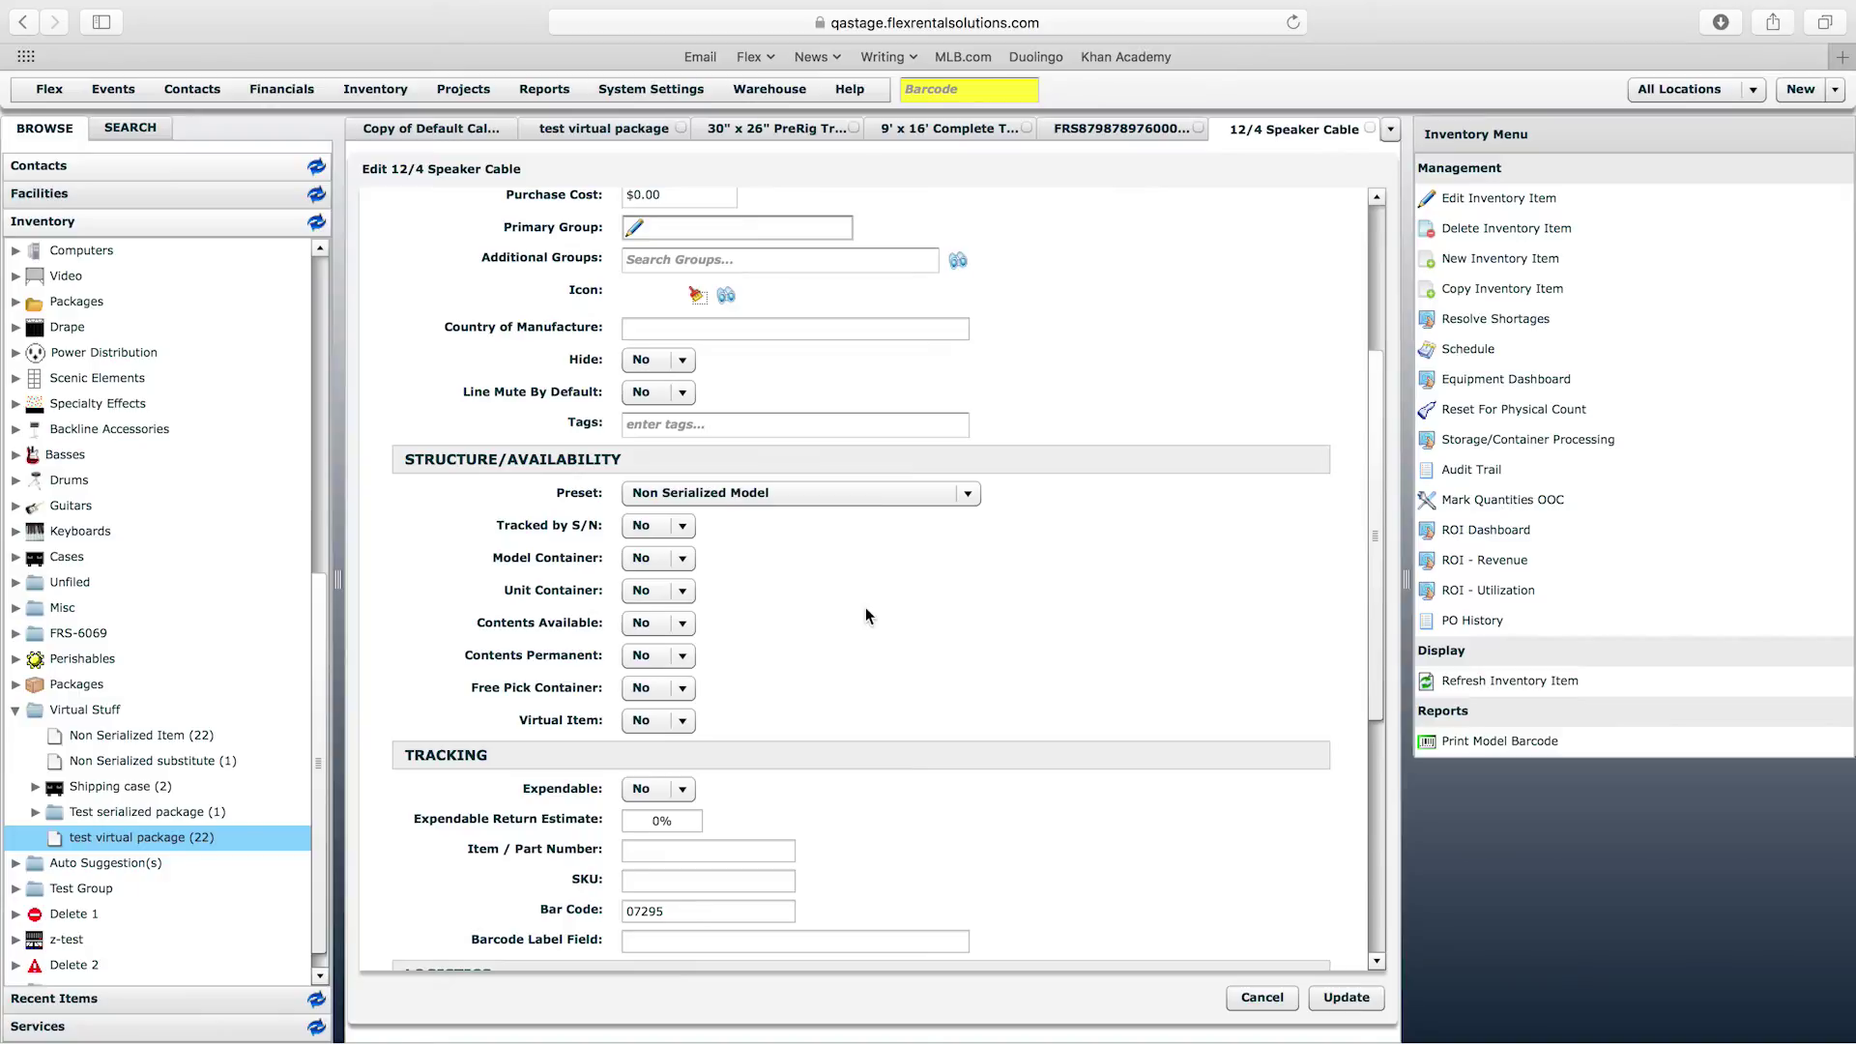
# Check the By Item Group and Subrentals Only choices of the Unreturned Items Report and generate it as a PDF with both set to No
pyautogui.click(547, 89)
pyautogui.moveTo(797, 445); pyautogui.dragTo(801, 775)
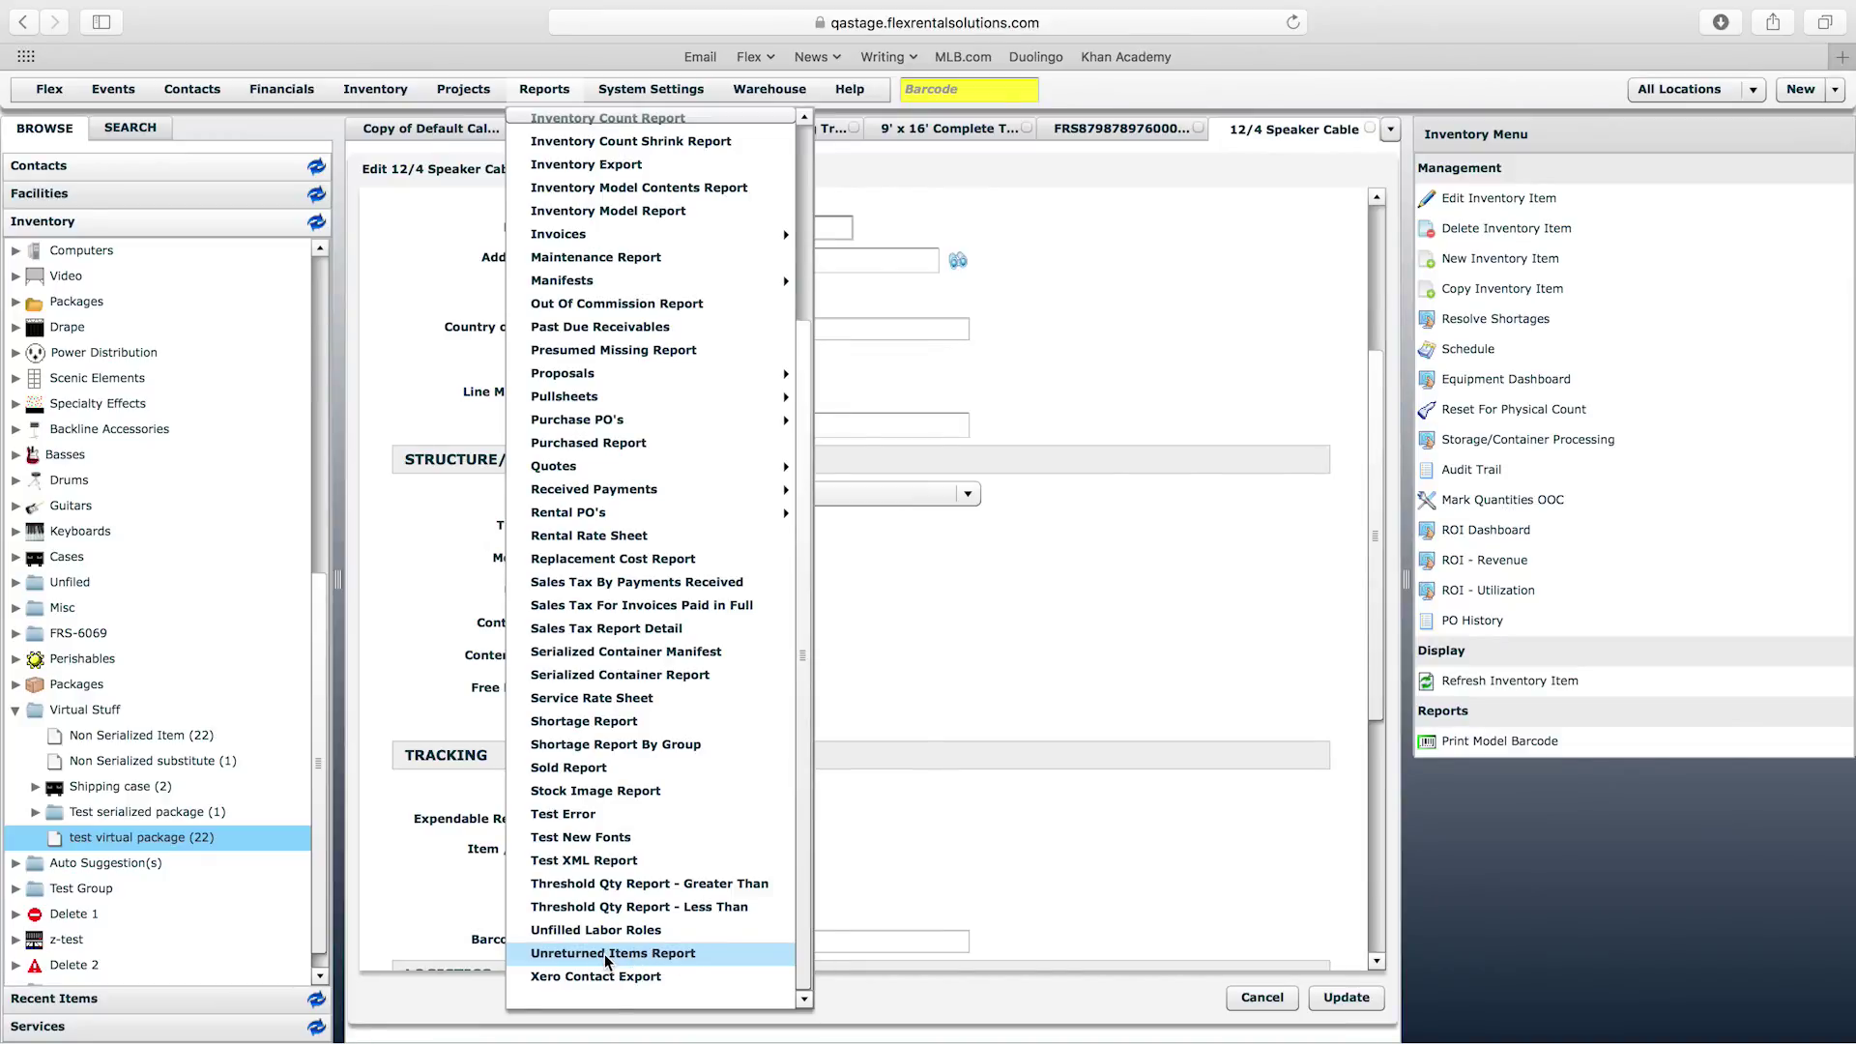
pyautogui.click(571, 955)
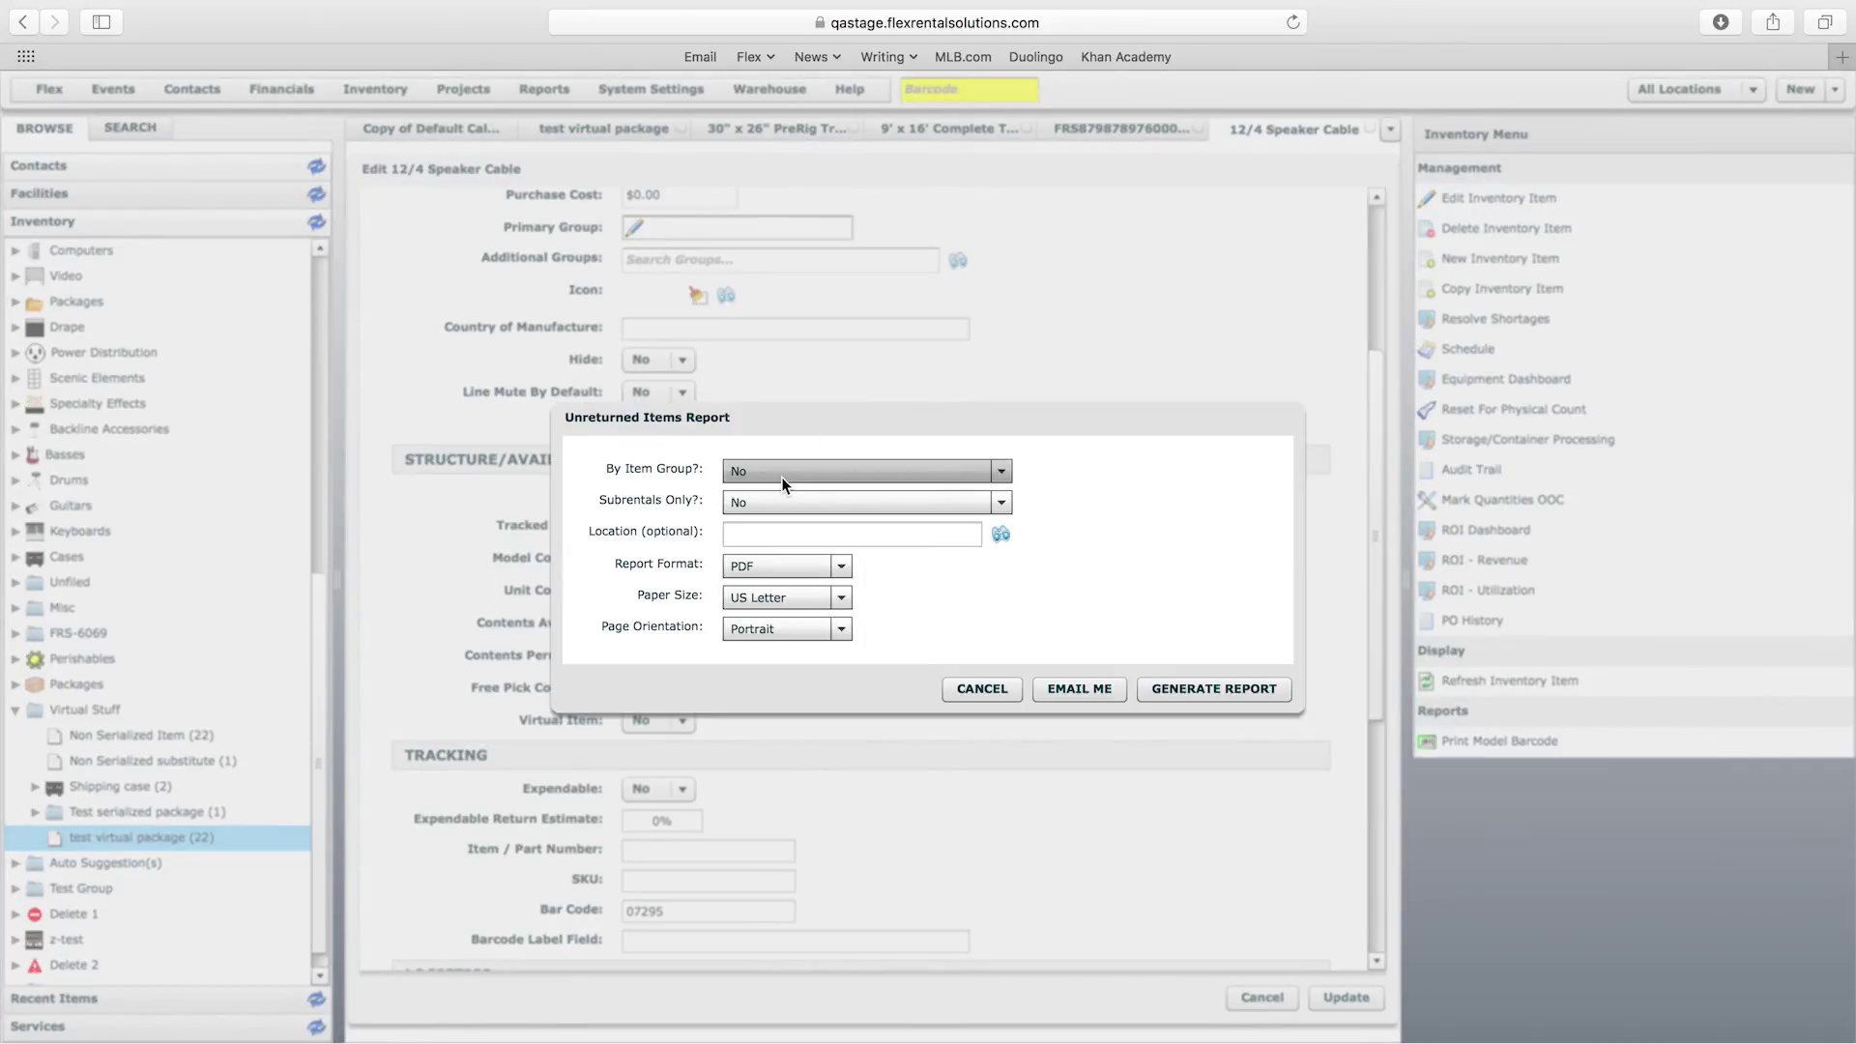
pyautogui.click(781, 477)
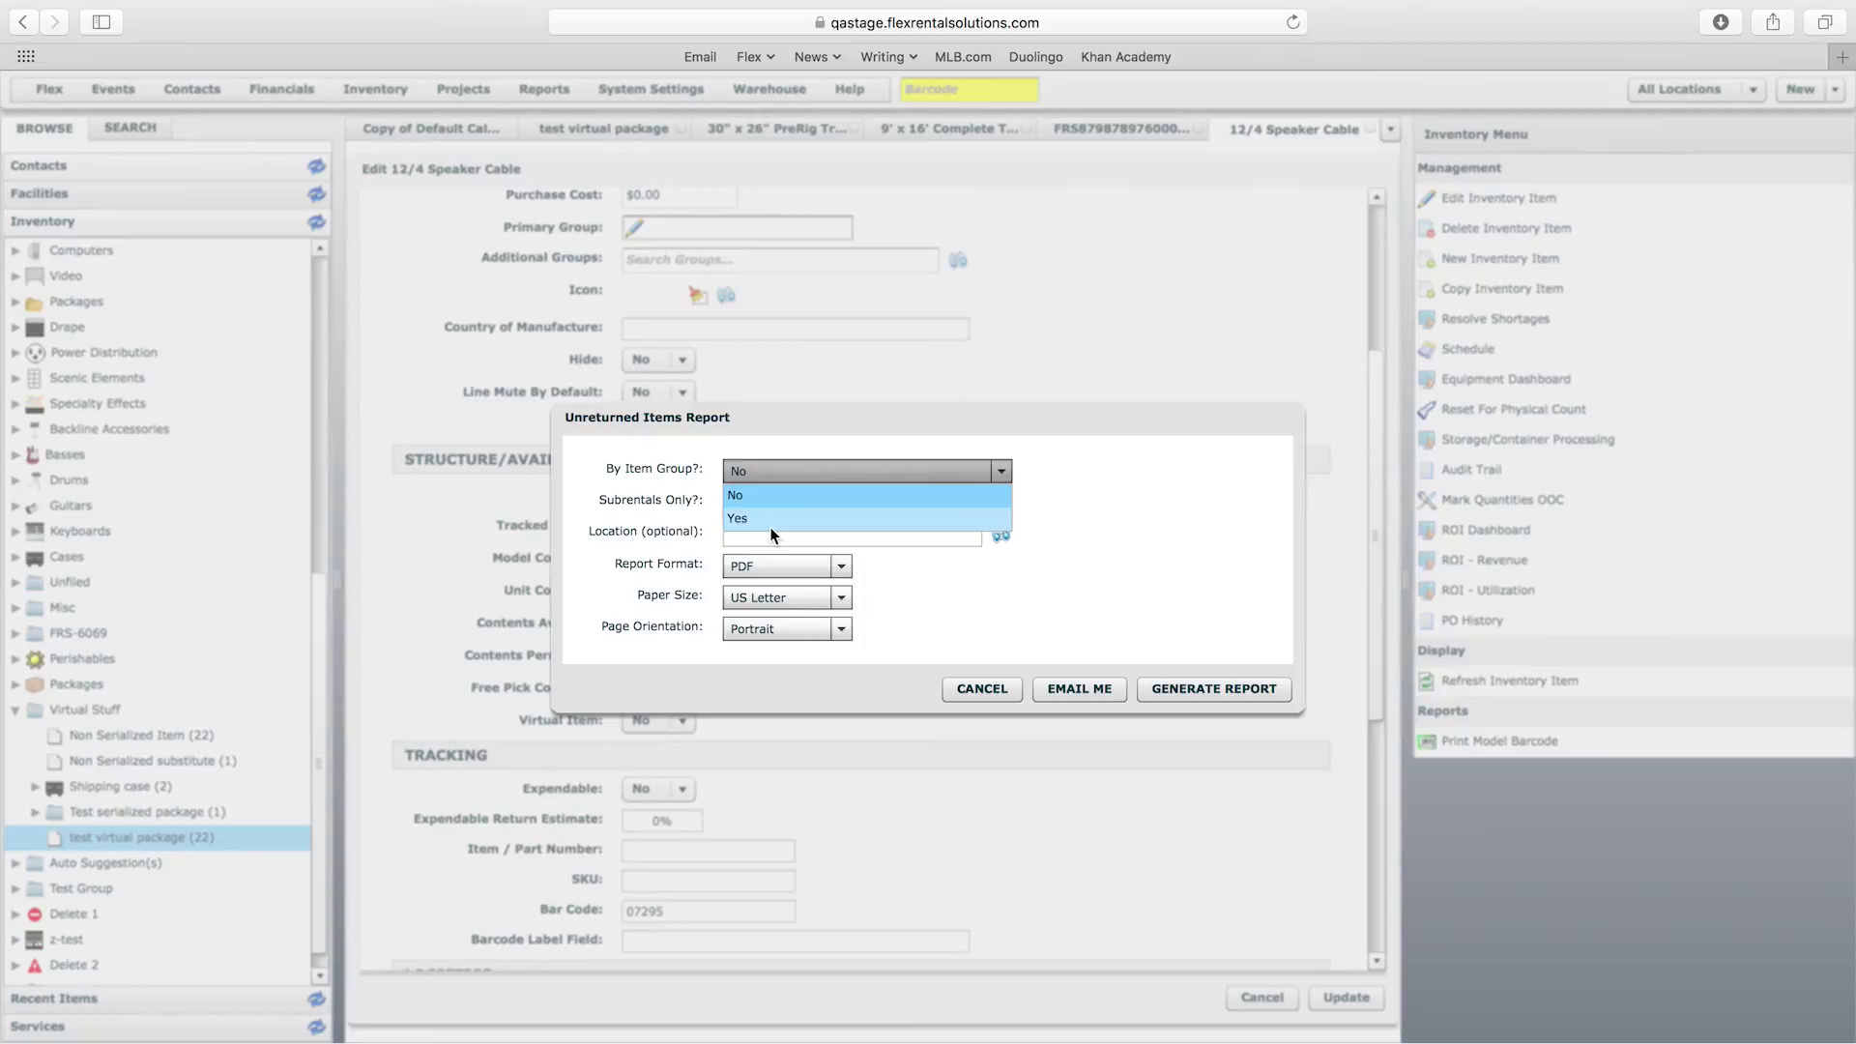
pyautogui.click(654, 469)
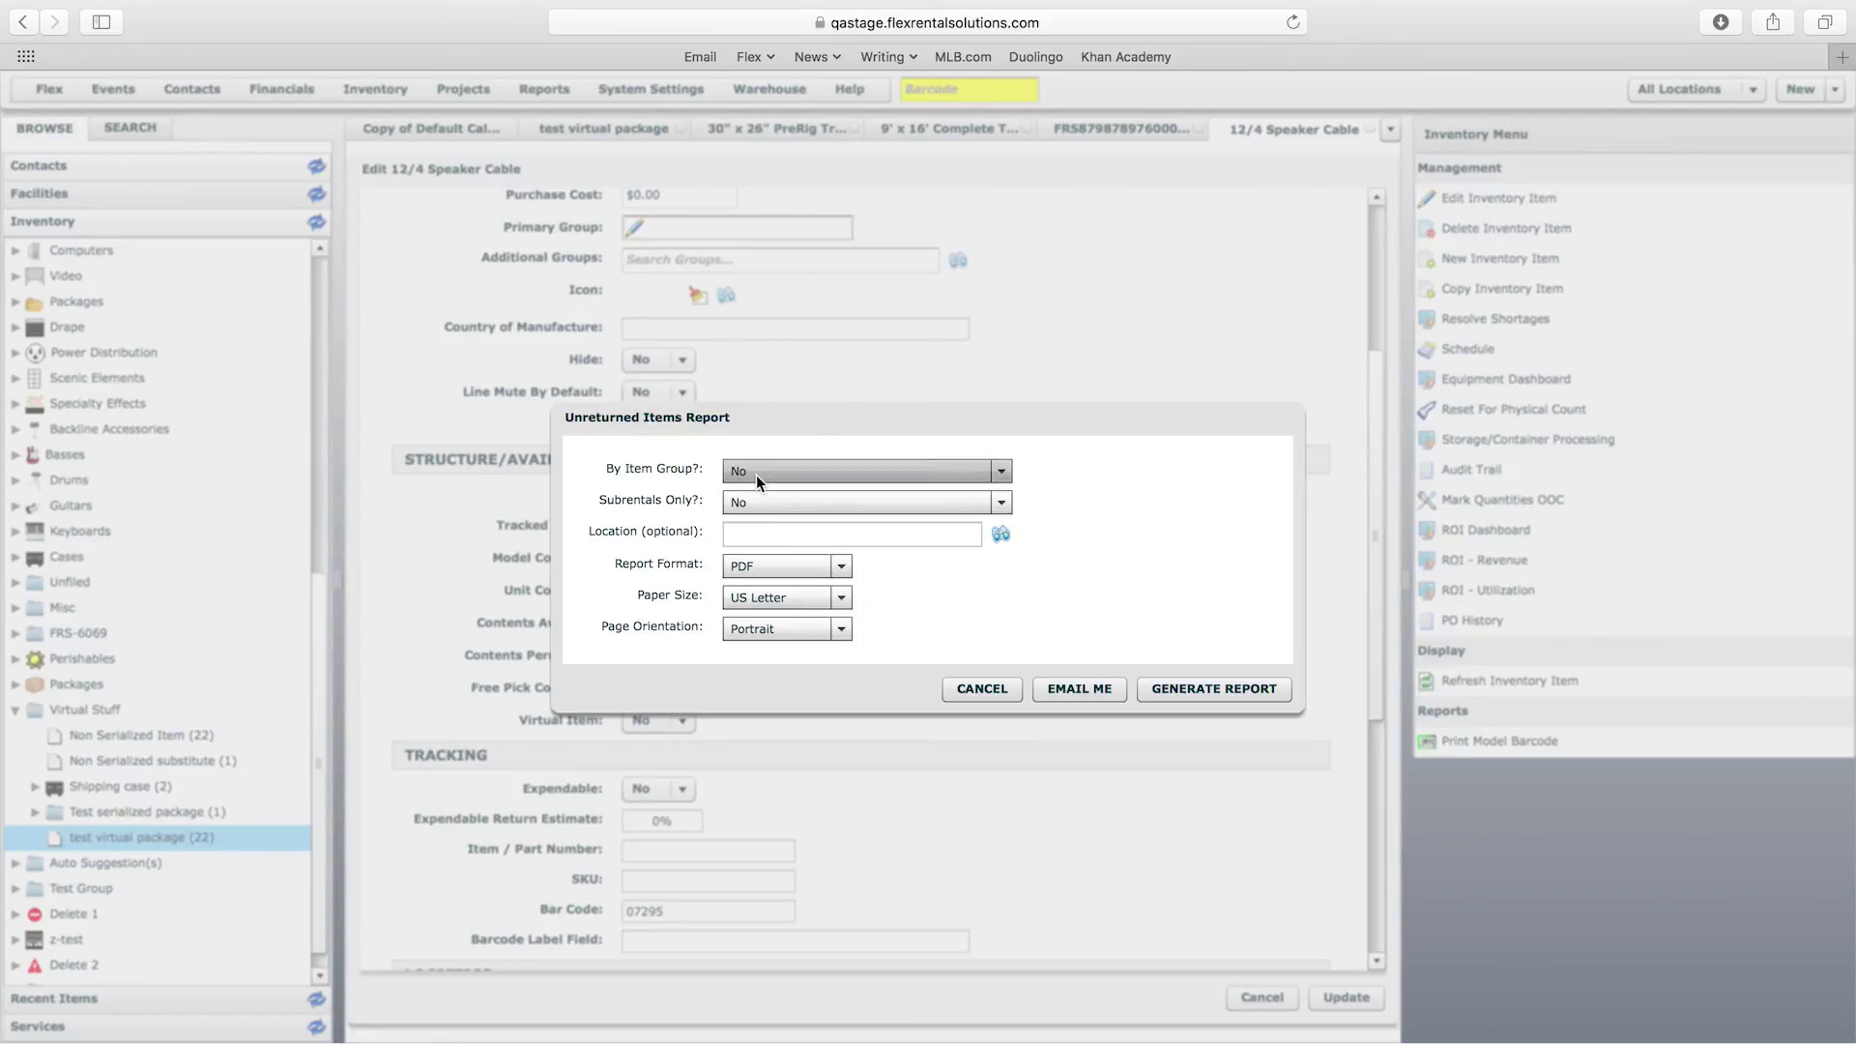
pyautogui.click(746, 504)
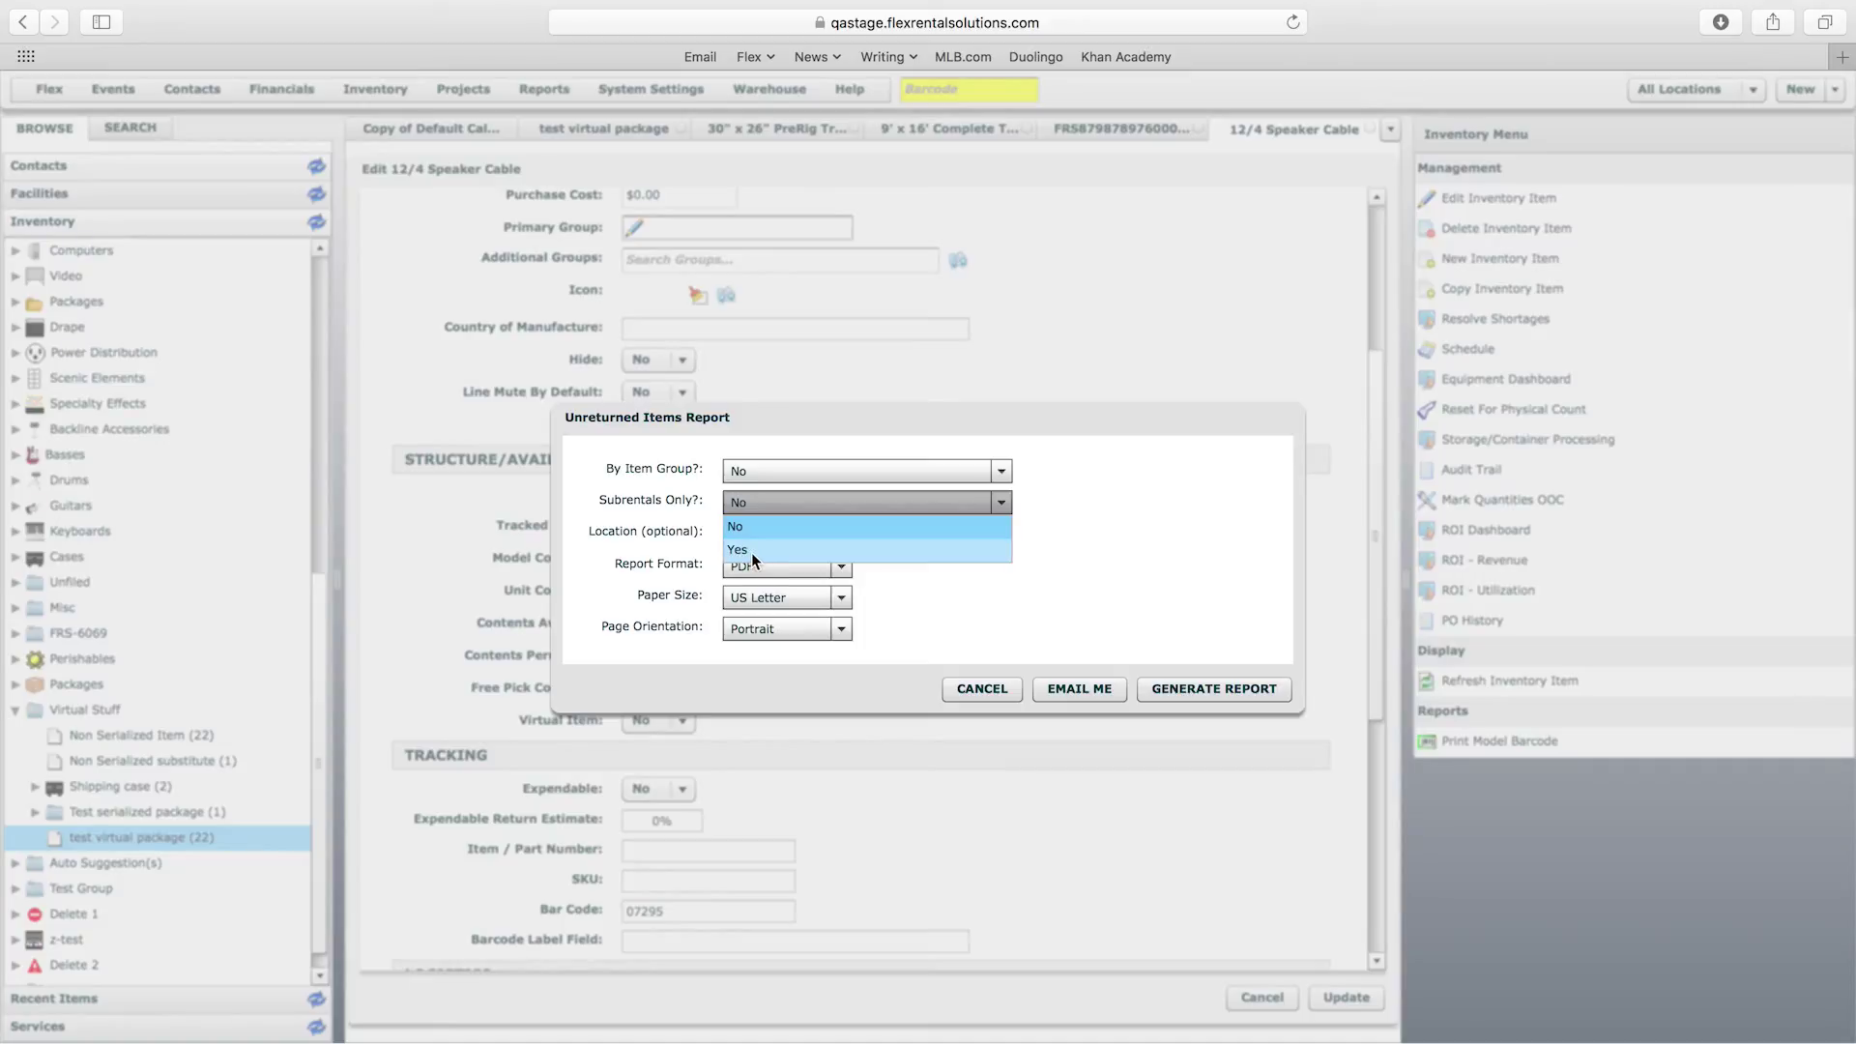
pyautogui.click(659, 526)
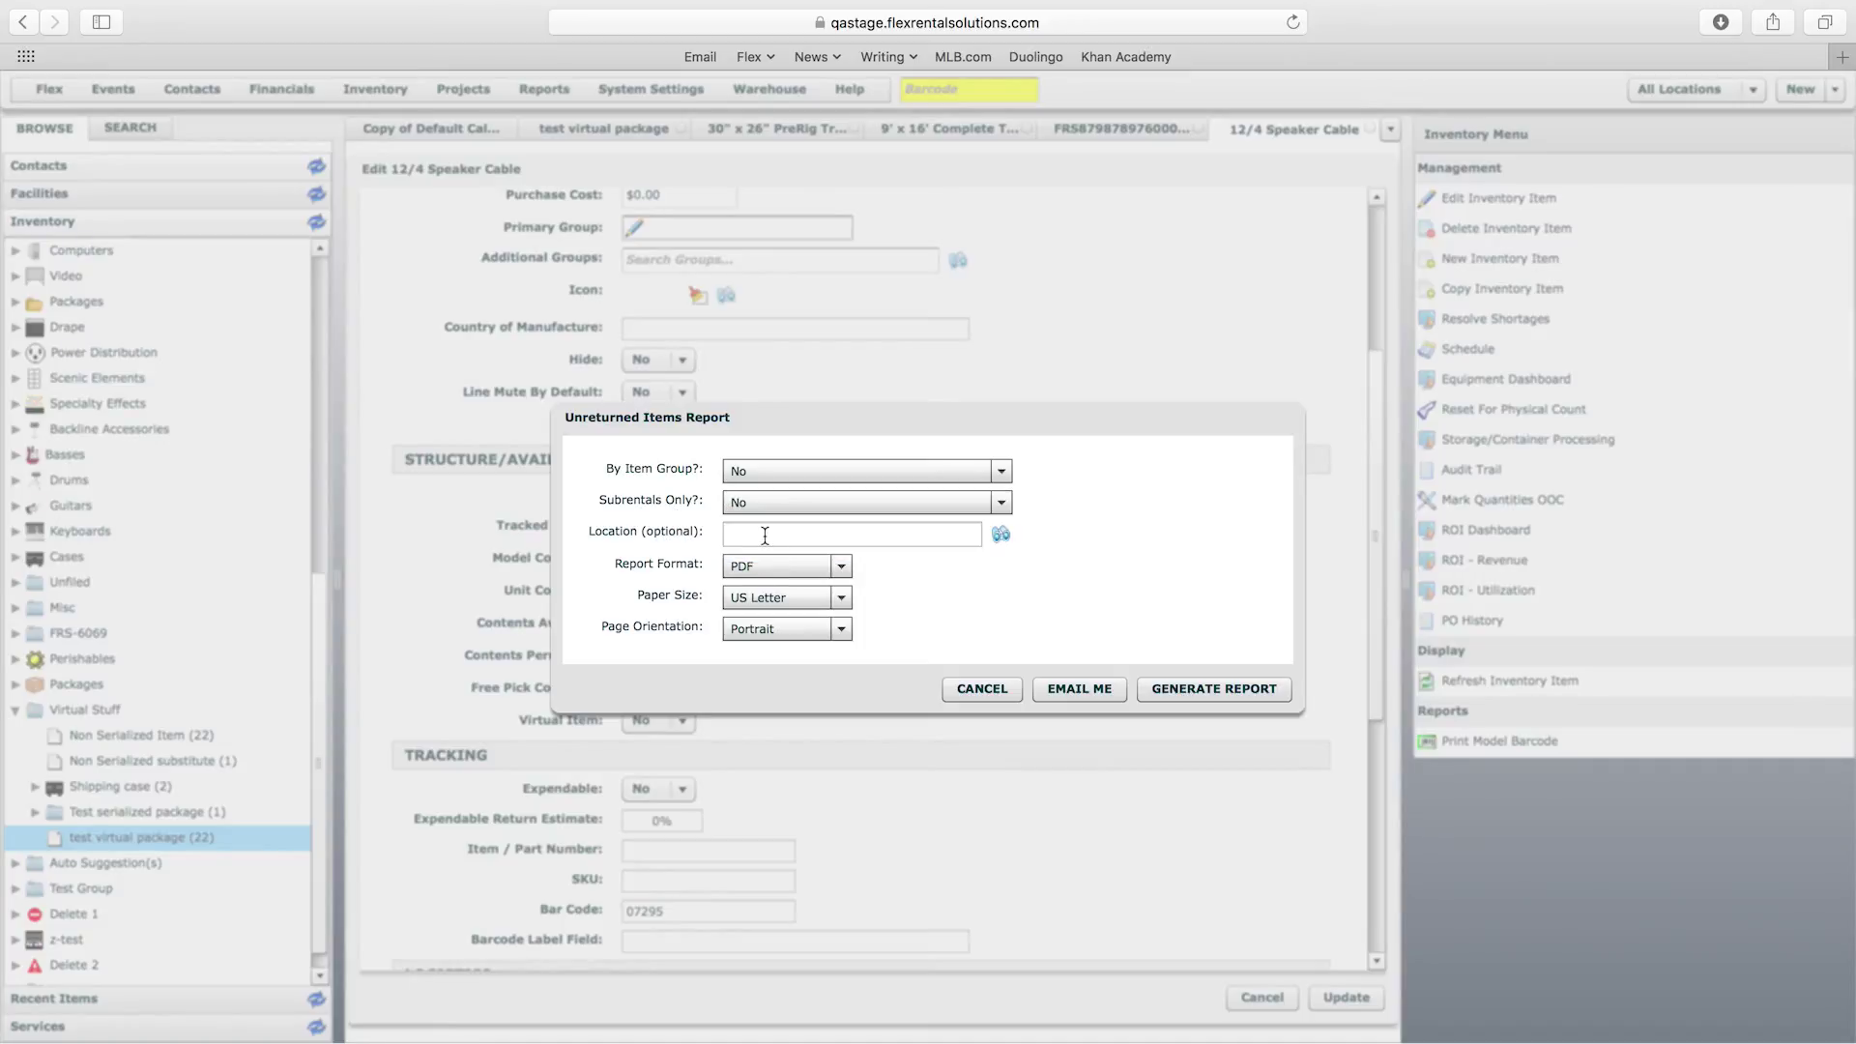
pyautogui.click(789, 469)
pyautogui.click(1215, 689)
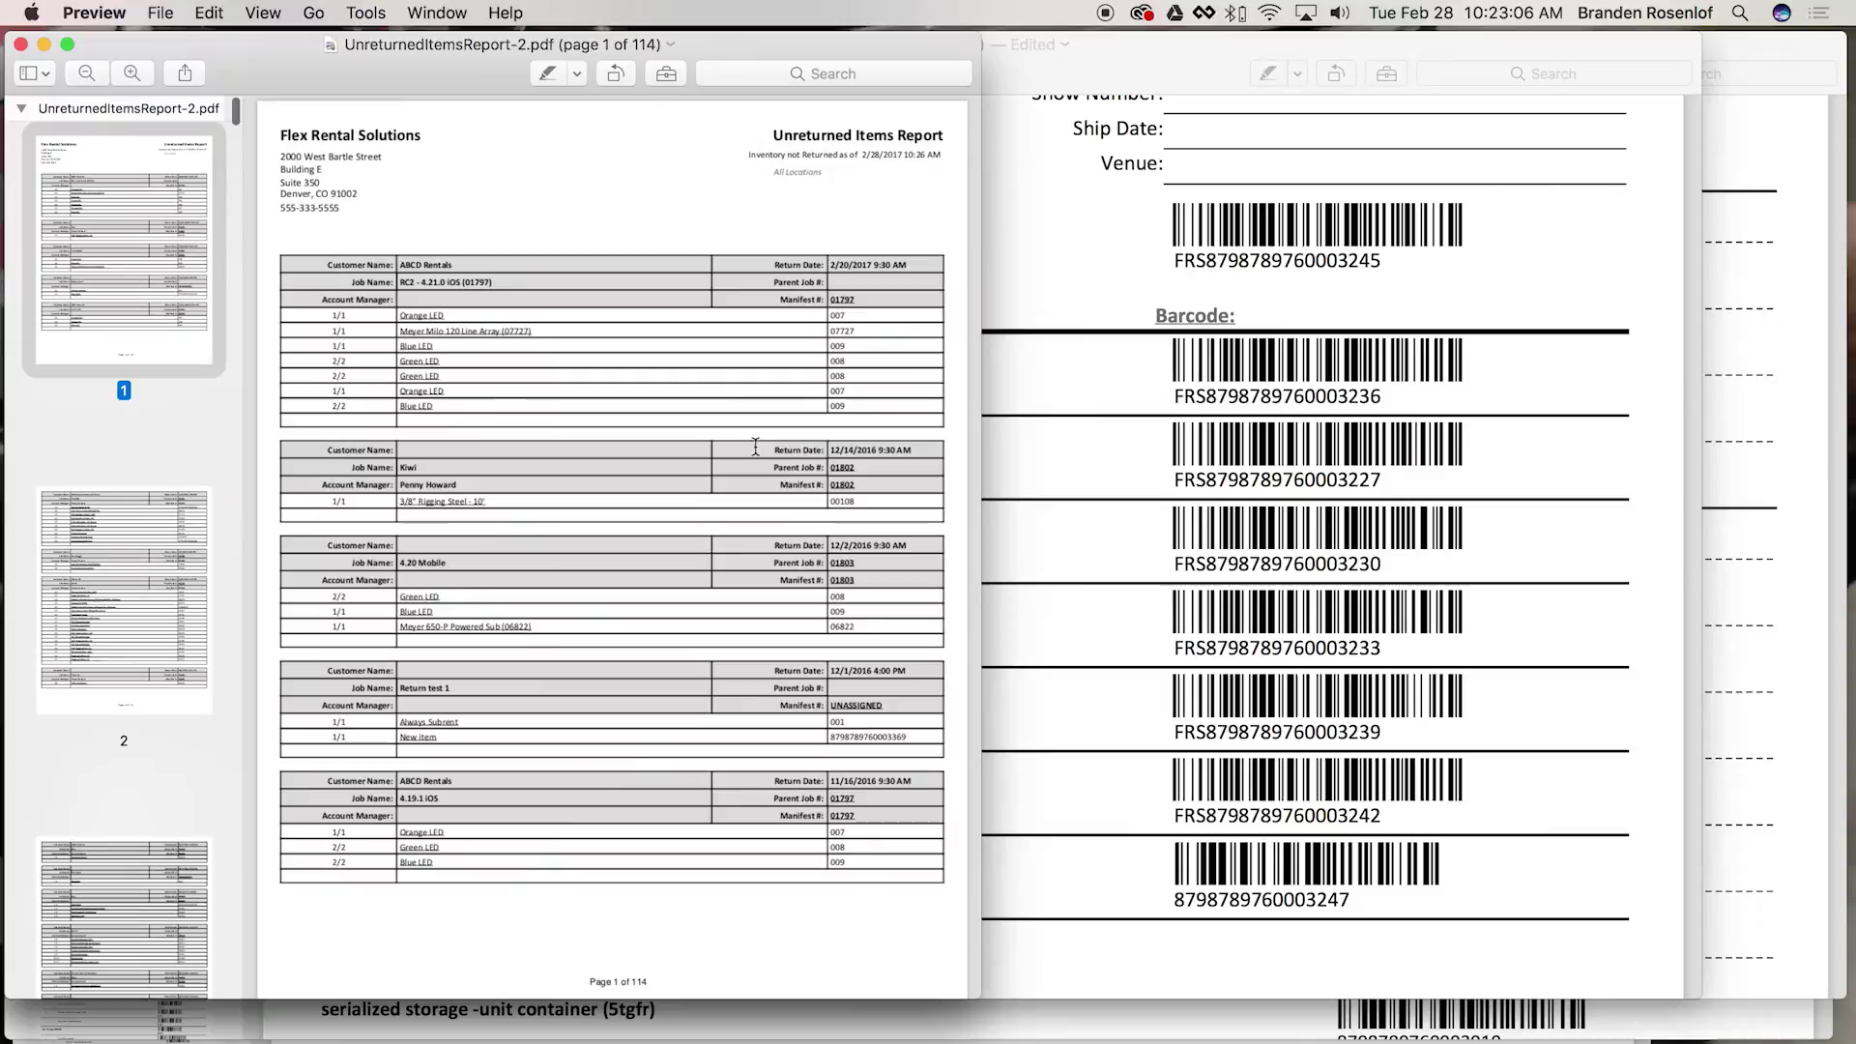
# Widen the Unreturned Items Report's Preview window and examine the customer, job, return date and unreturned items of each entry
pyautogui.moveTo(982, 497); pyautogui.dragTo(1408, 516)
pyautogui.scroll(6, 807, 491)
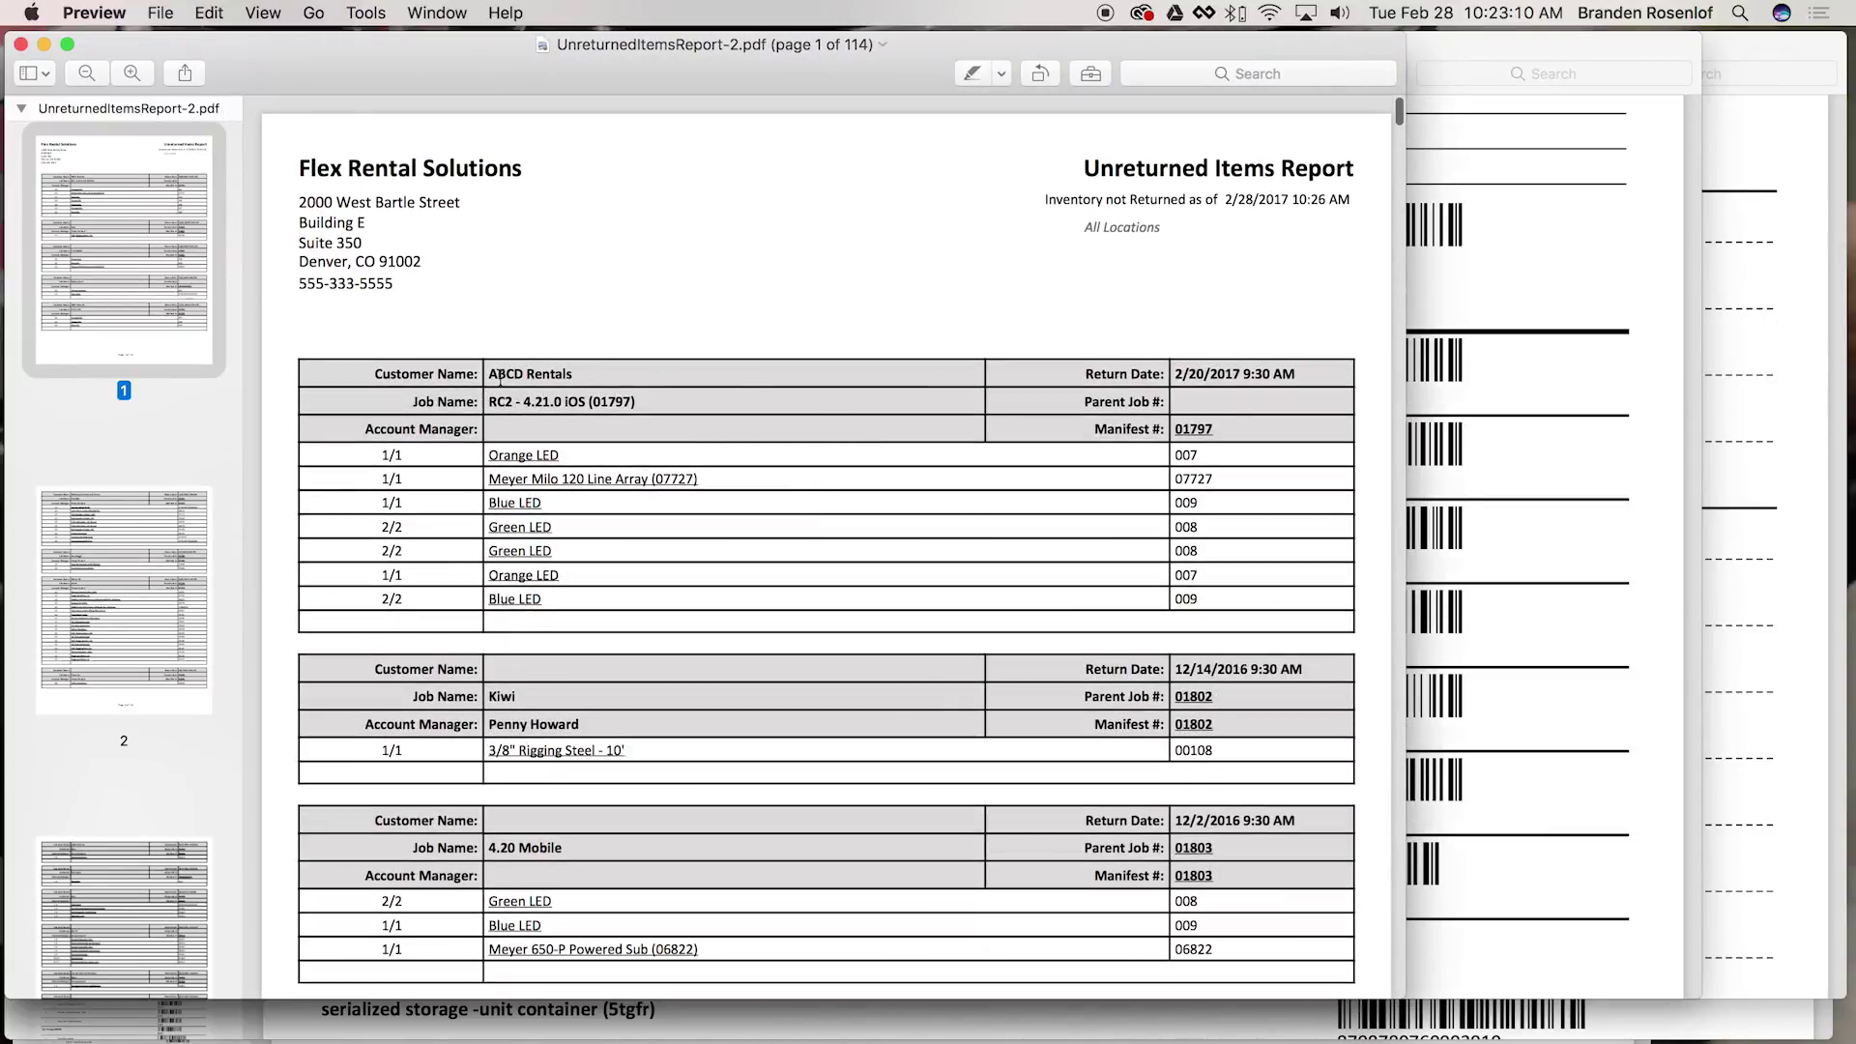
pyautogui.scroll(-10, 741, 391)
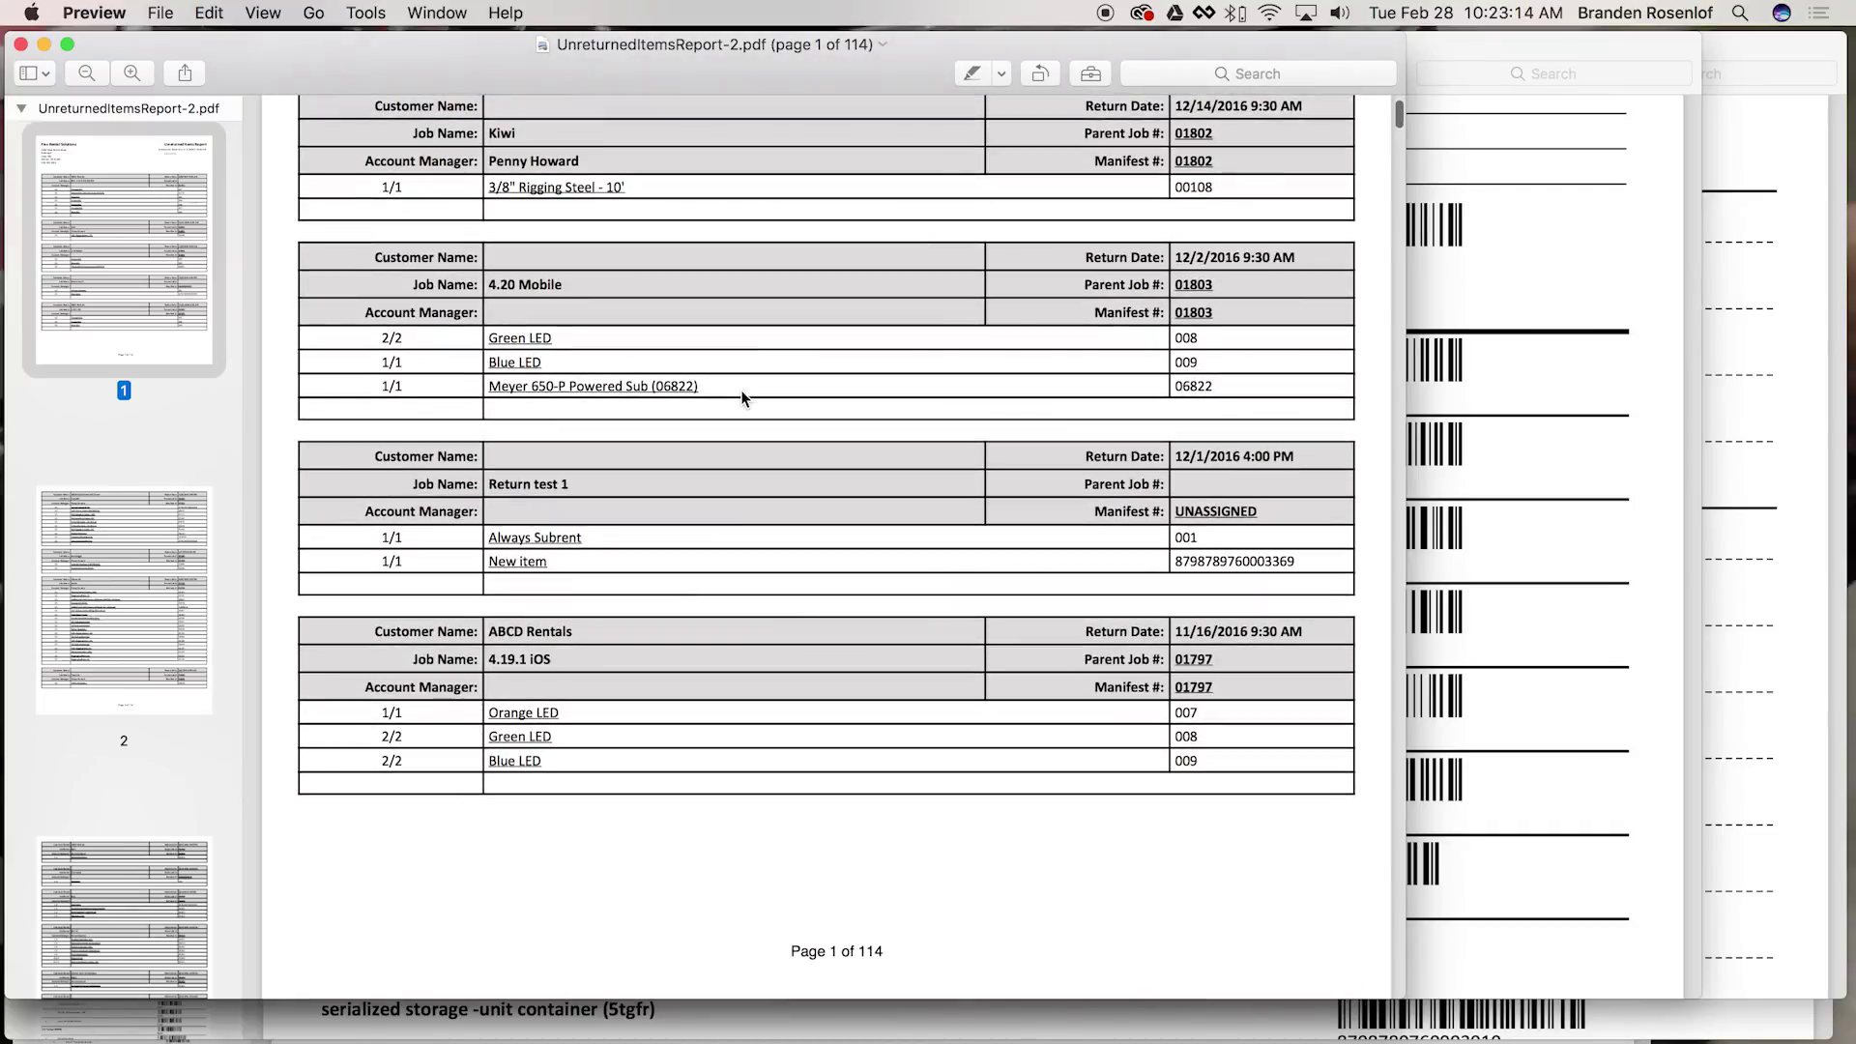
# Return to Flex, generate the Unreturned Items Report with By Item Group set to Yes, and read through its grouped items
pyautogui.hotkey('ctrl', 'Right')
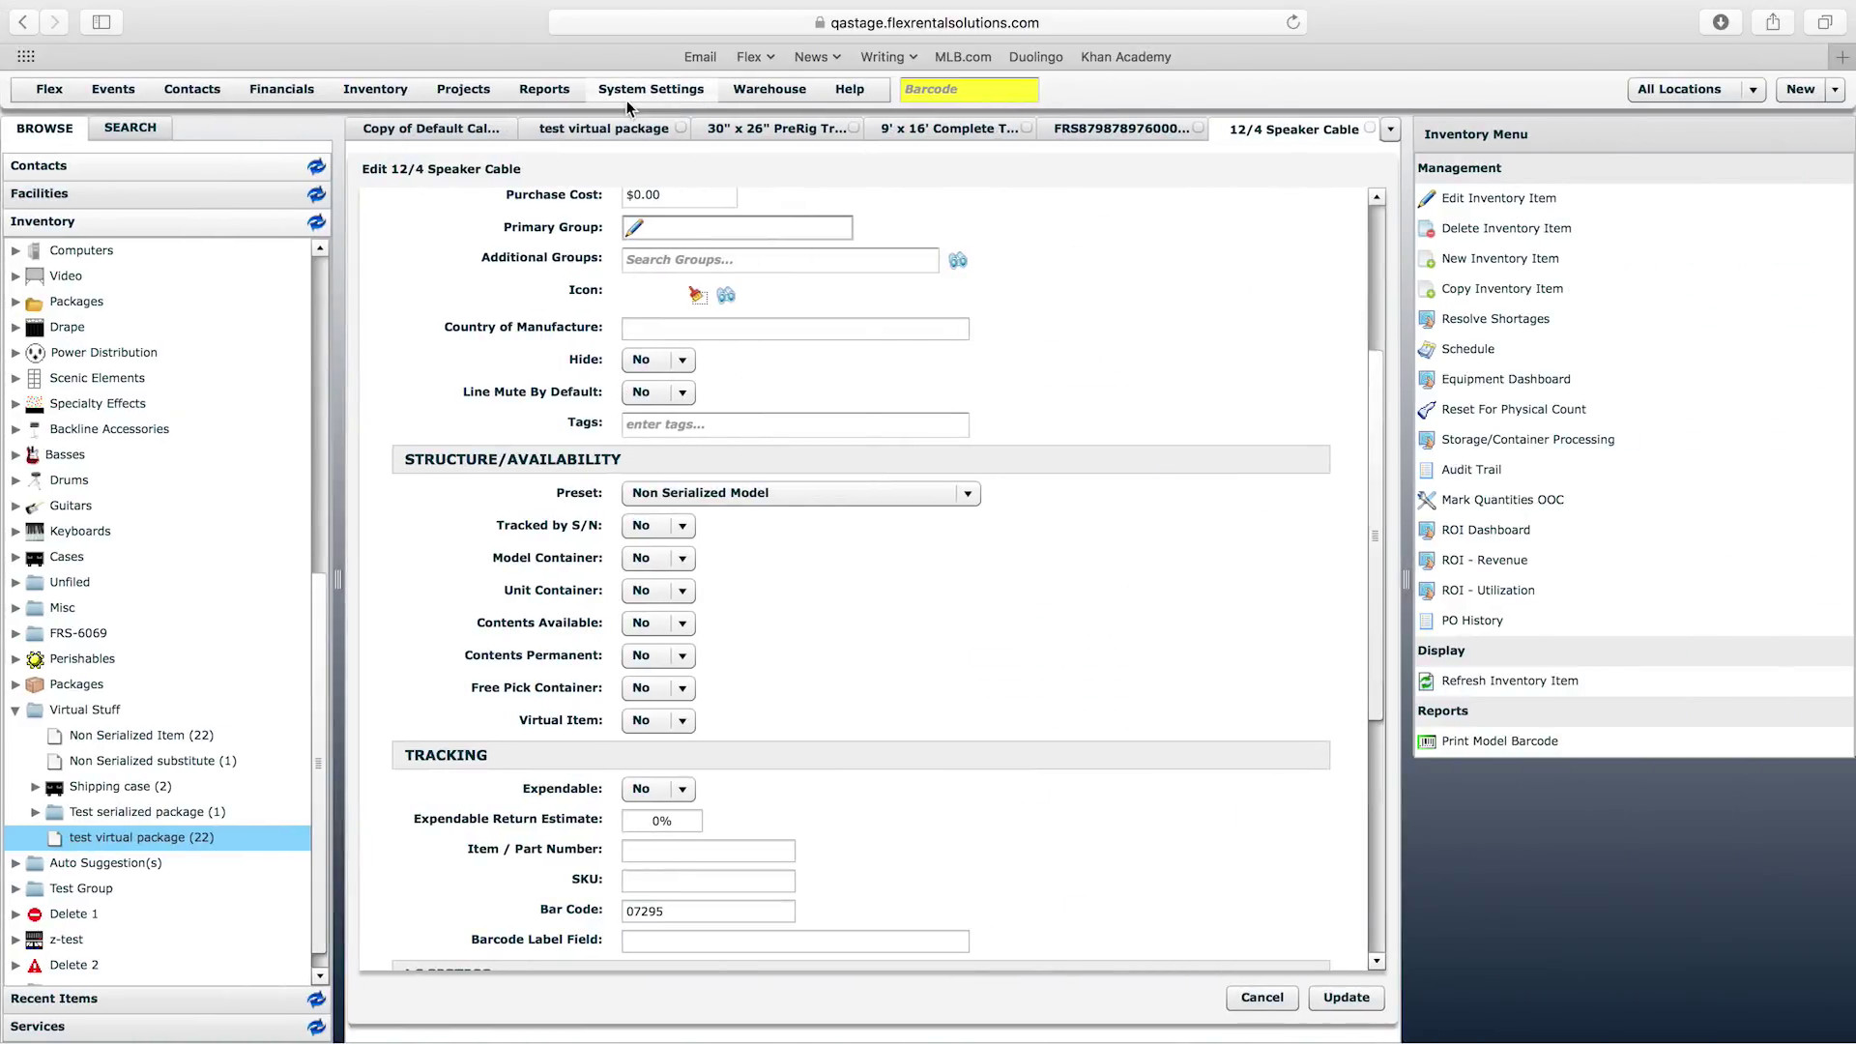
pyautogui.click(544, 89)
pyautogui.scroll(-5, 739, 745)
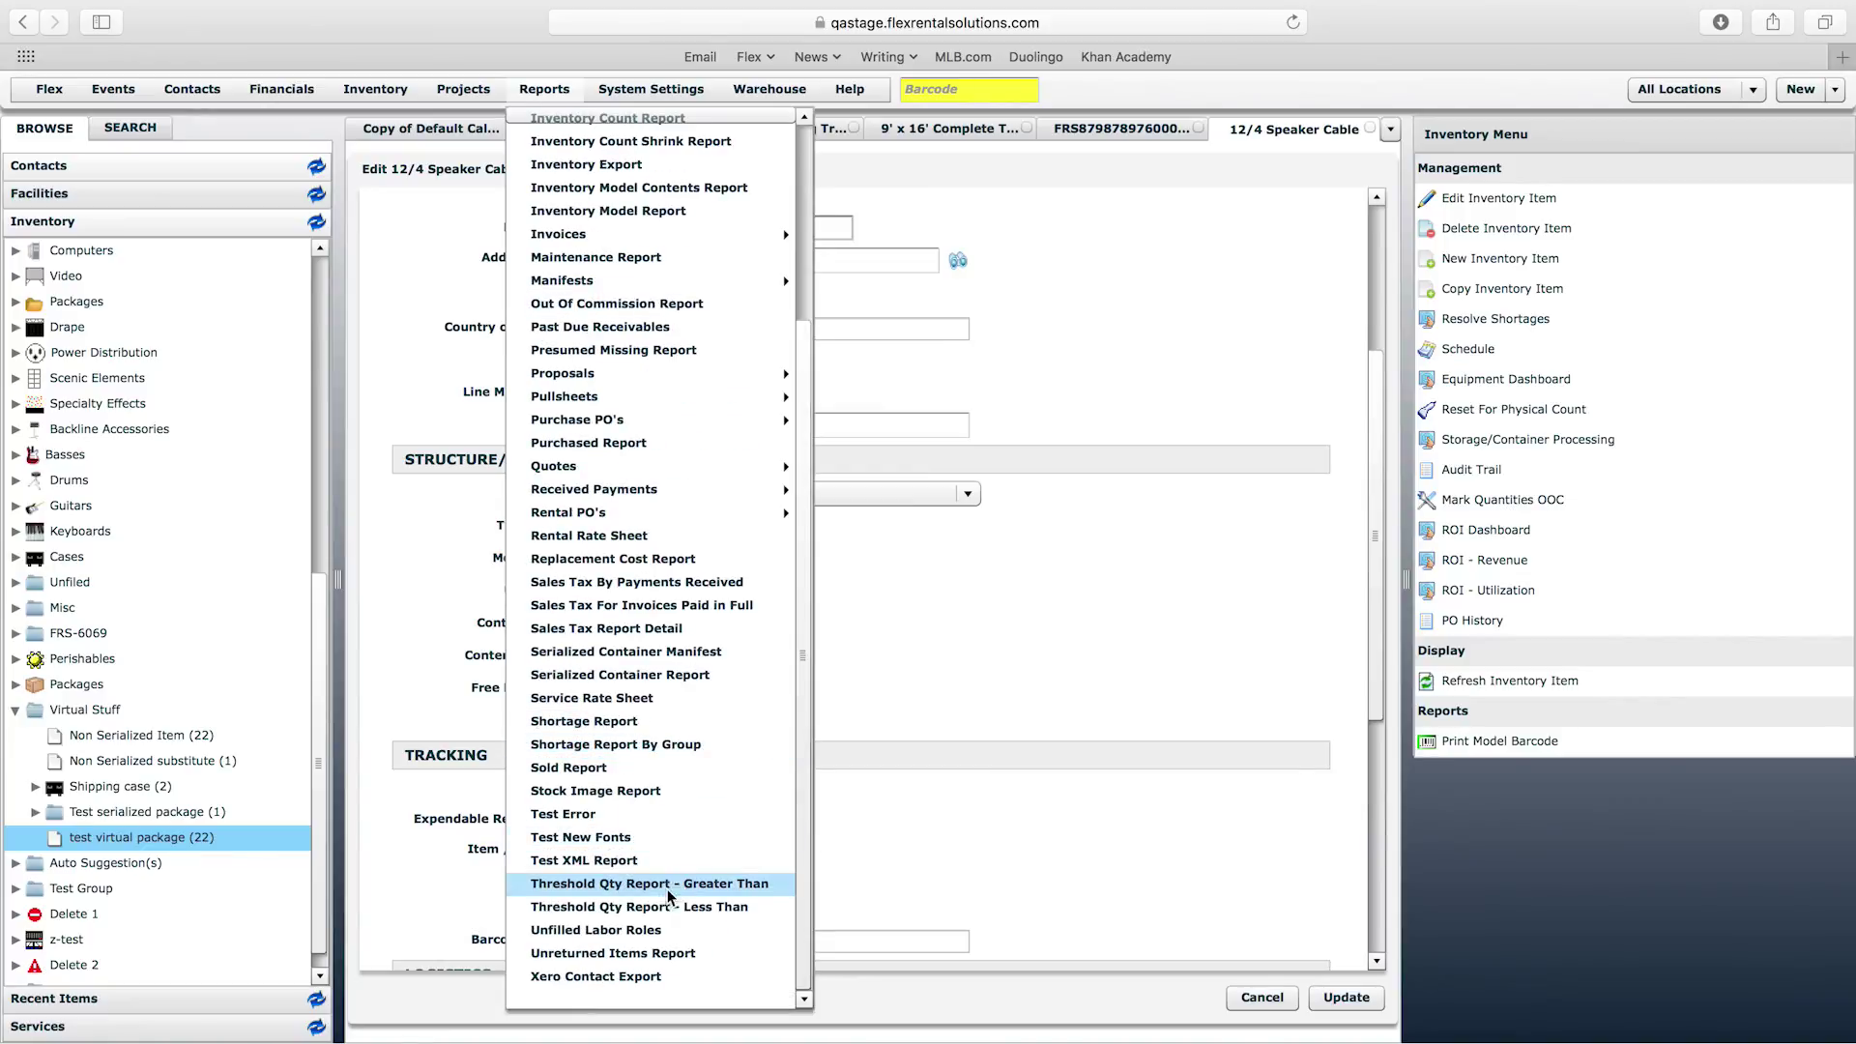
pyautogui.click(629, 956)
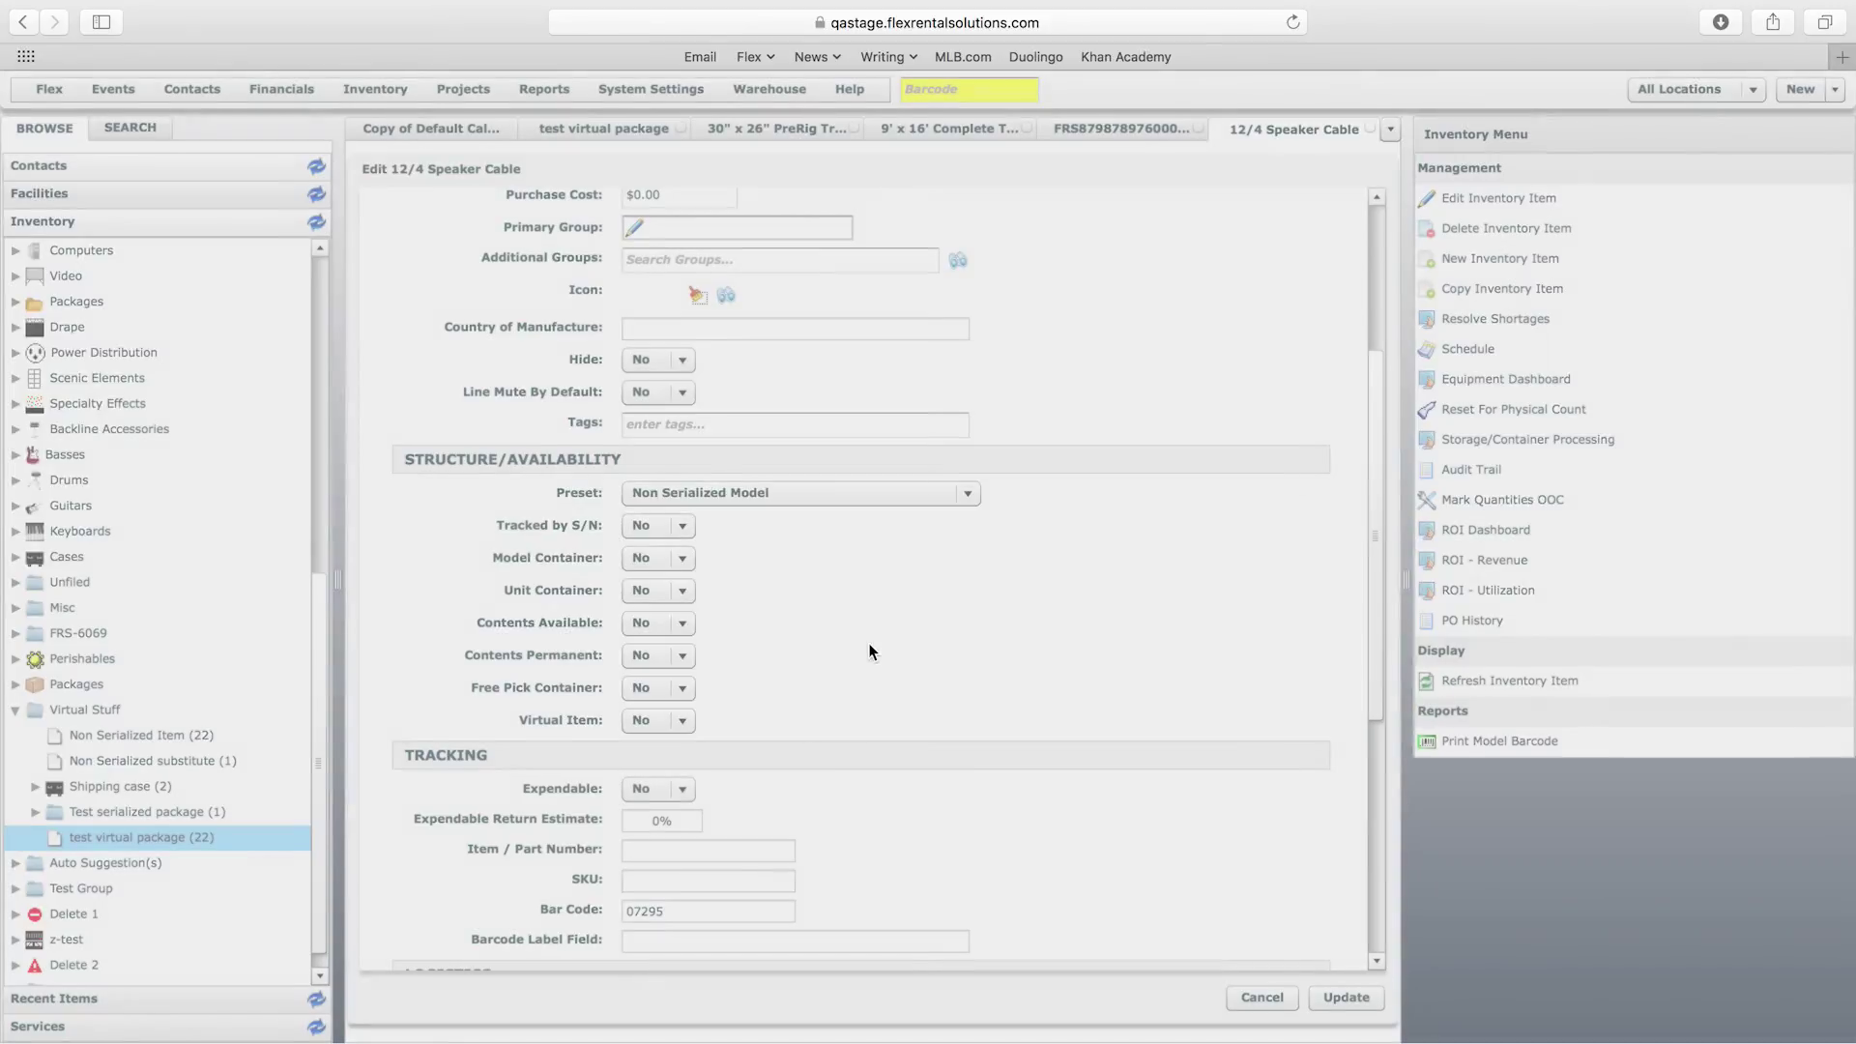
pyautogui.click(750, 471)
pyautogui.click(770, 520)
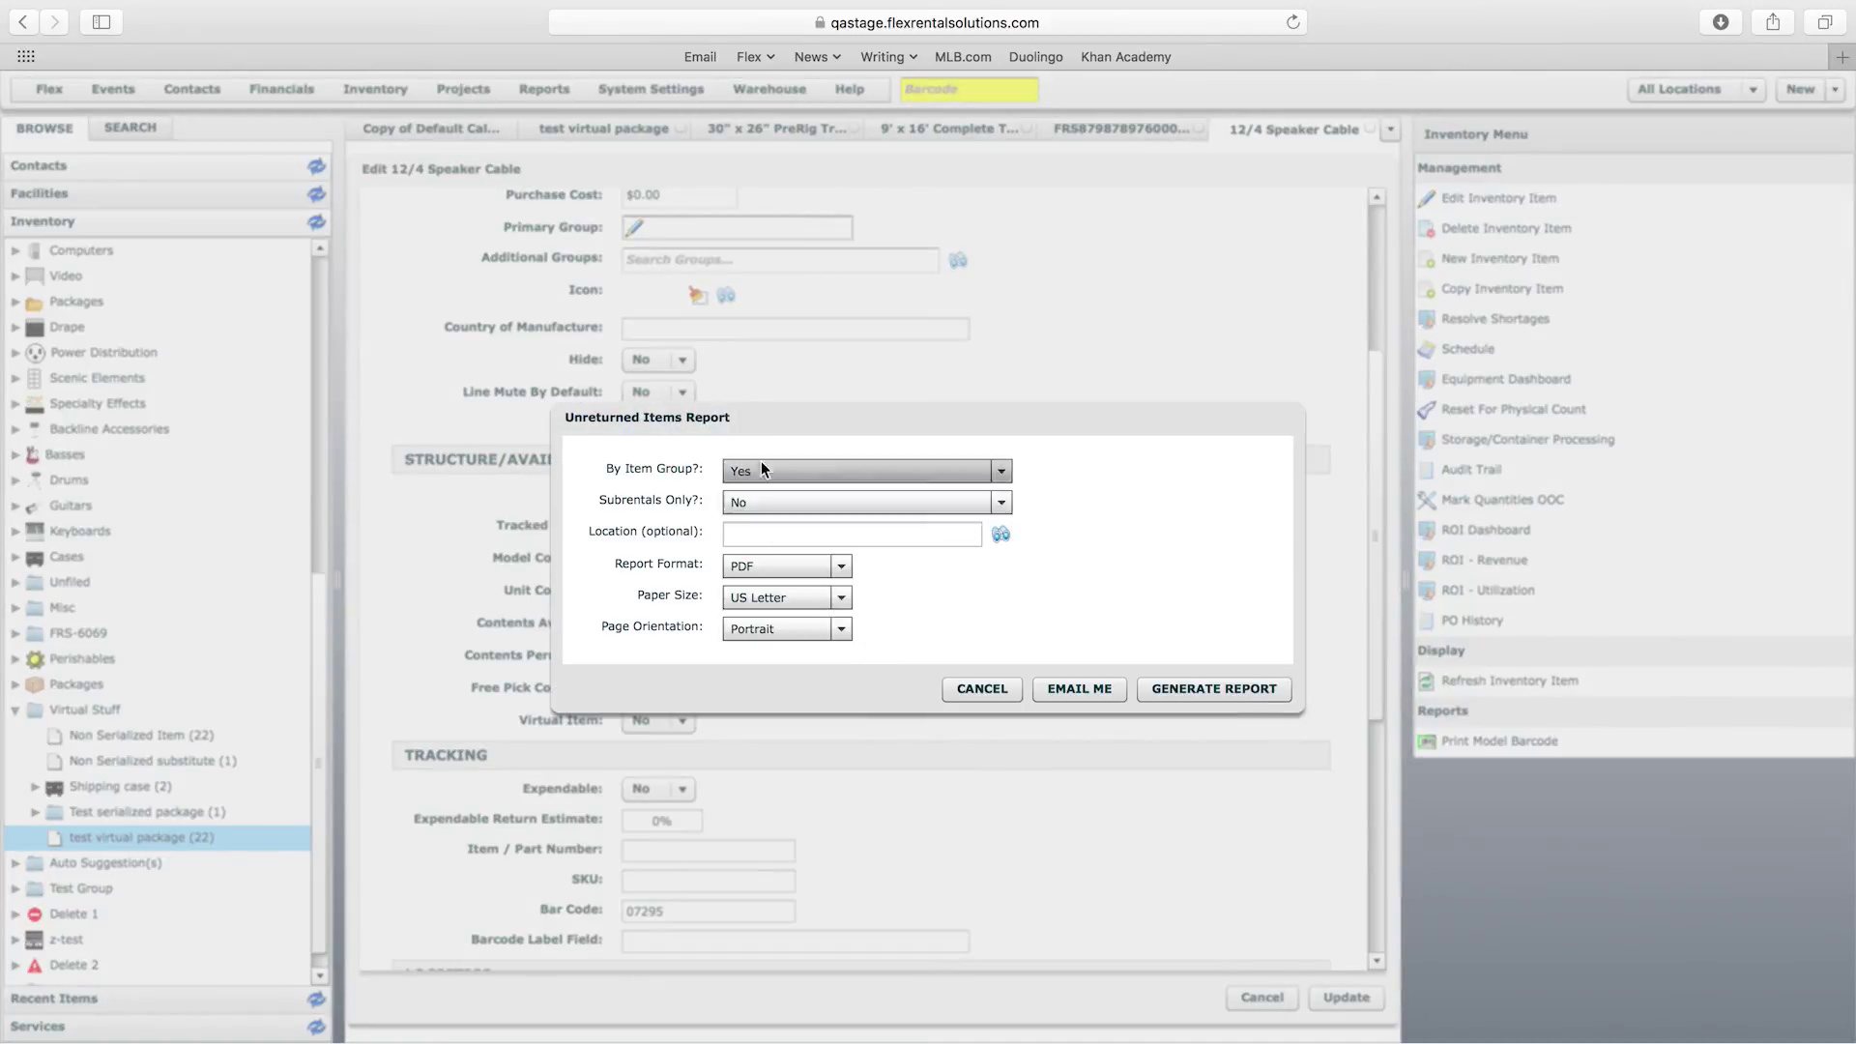
pyautogui.click(1227, 688)
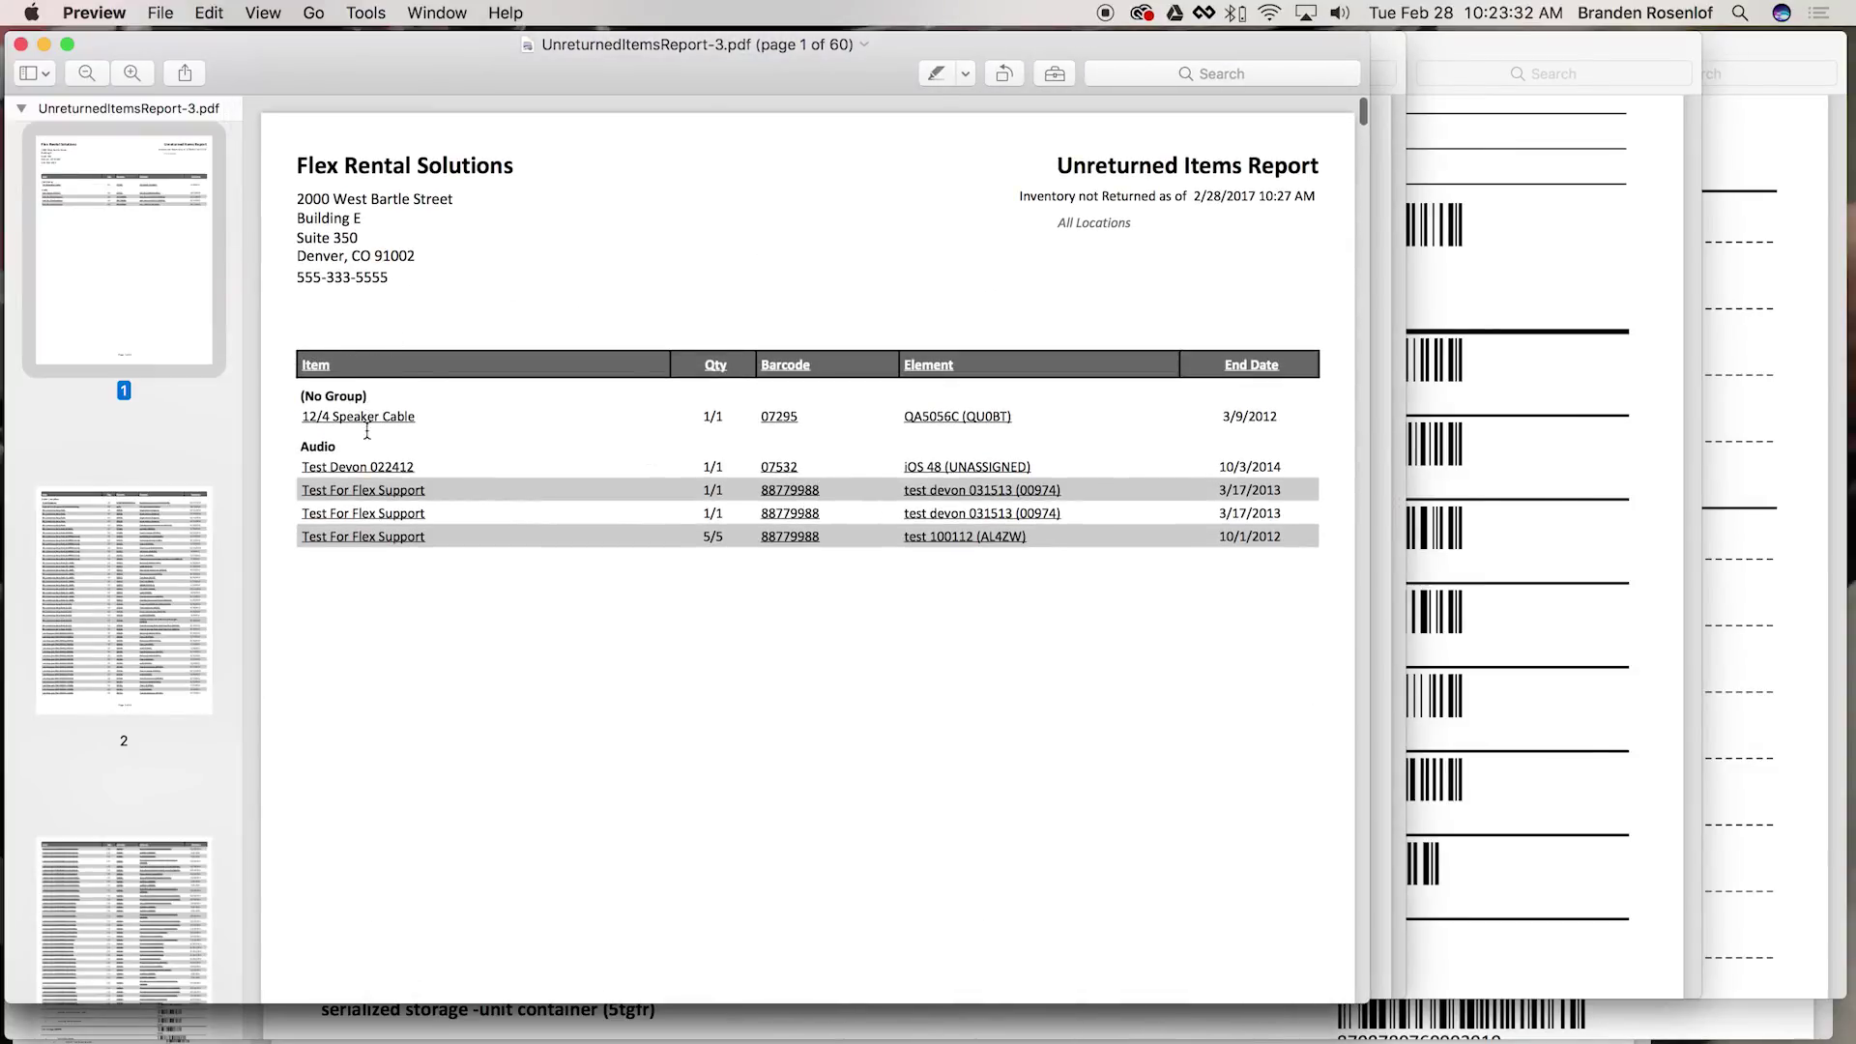
pyautogui.scroll(-20, 500, 411)
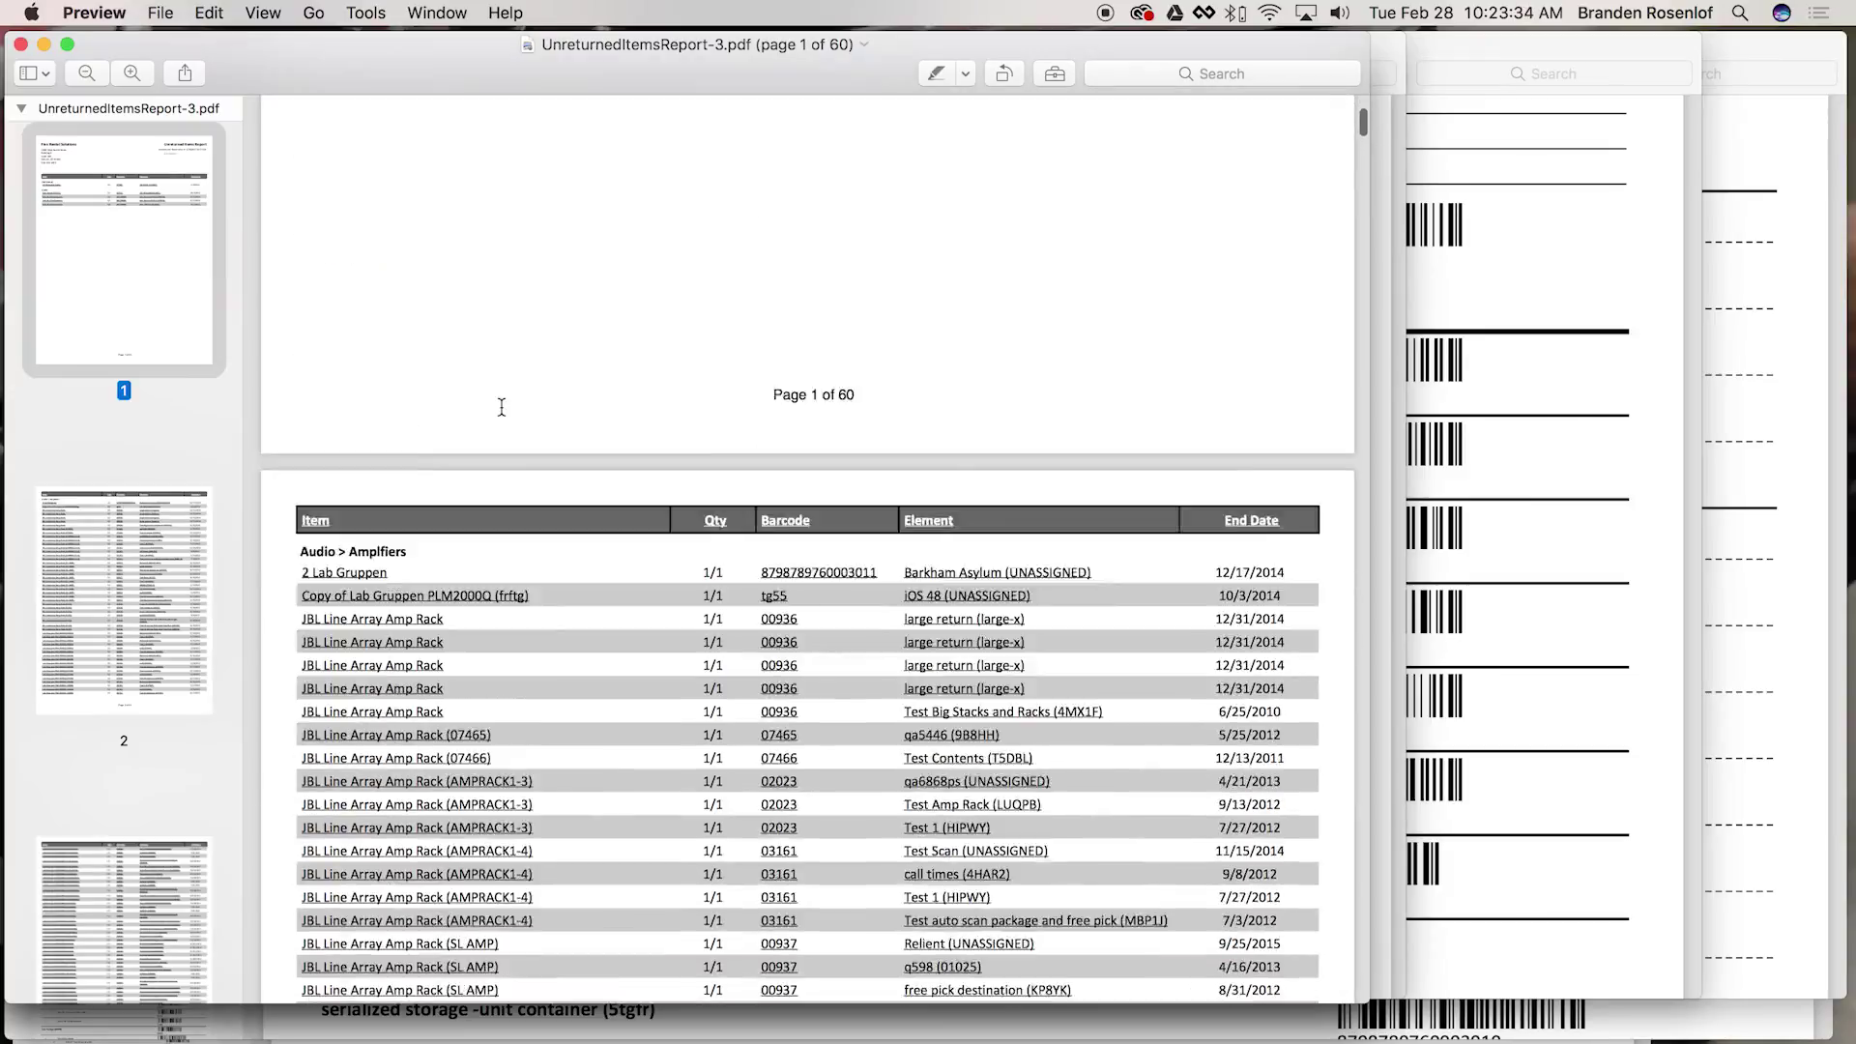
pyautogui.scroll(-10, 501, 414)
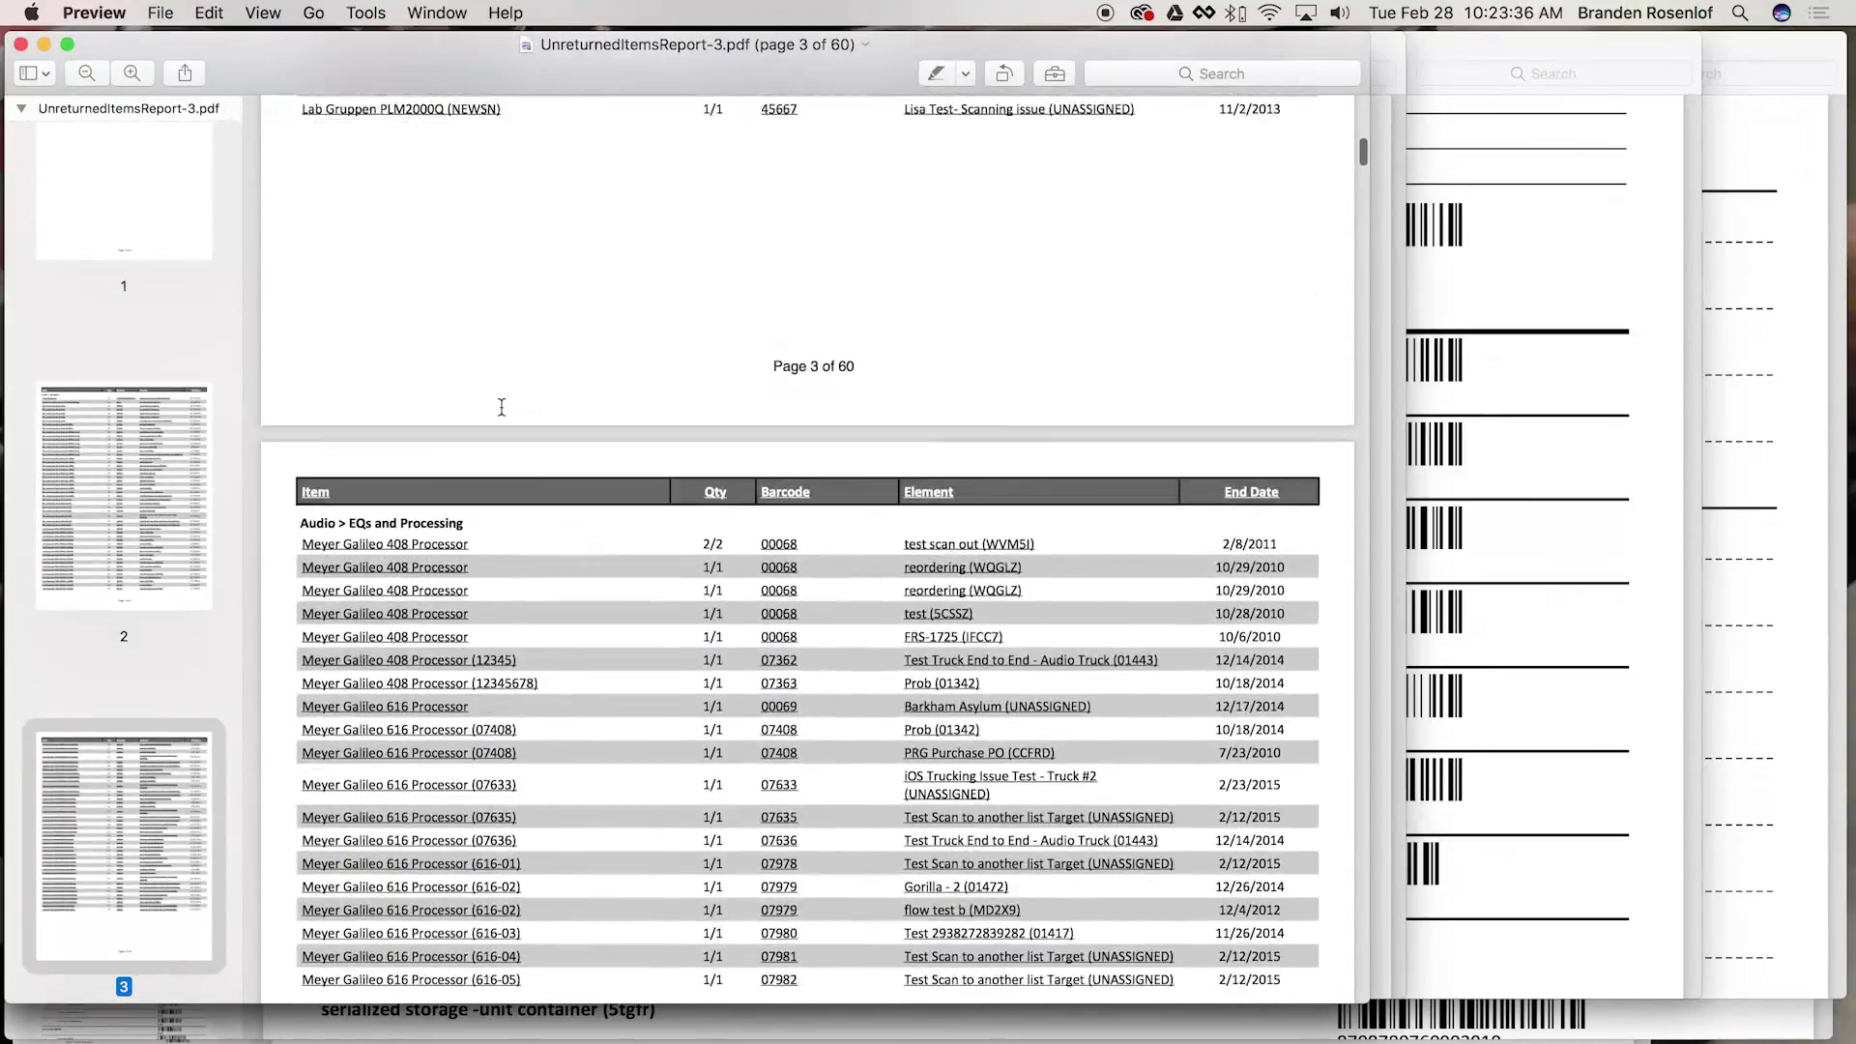
# Switch back to Flex, revisit the Unreturned Items Report's options including Location, and close them without generating another report
pyautogui.press('super+Tab')
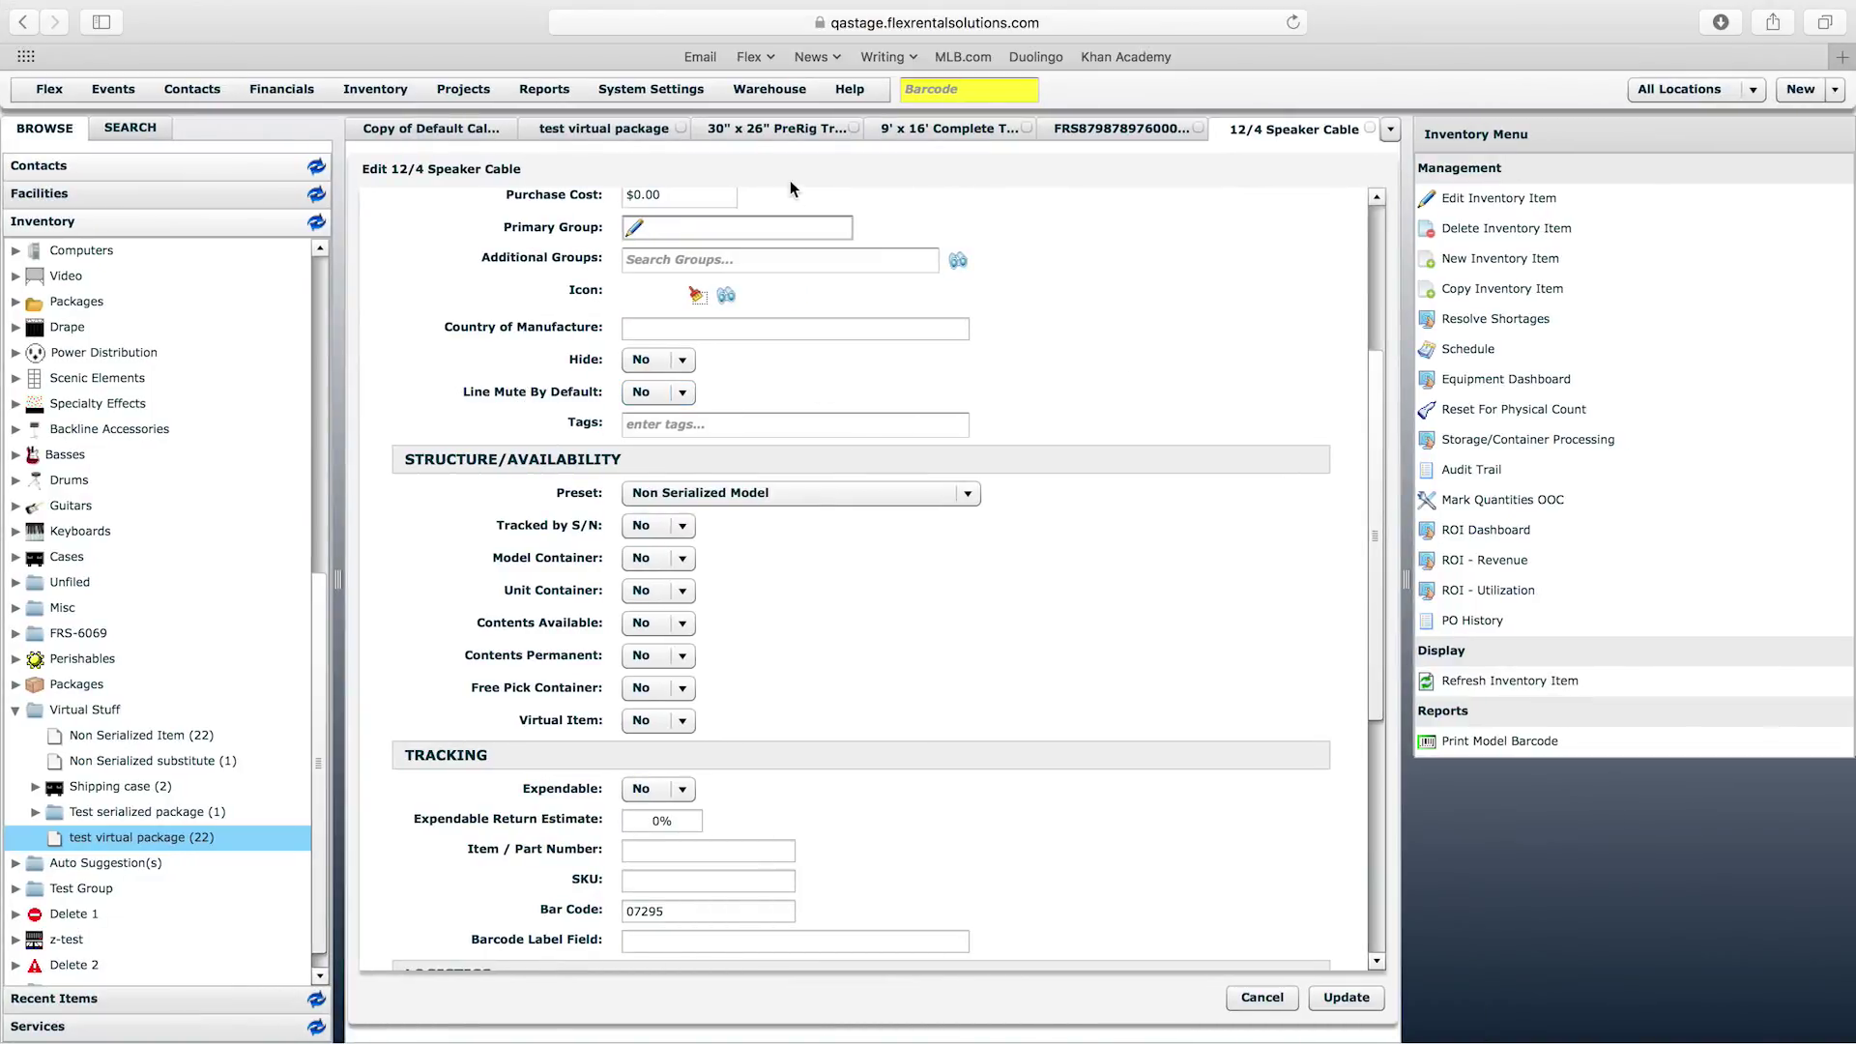
pyautogui.click(545, 89)
pyautogui.scroll(-5, 737, 840)
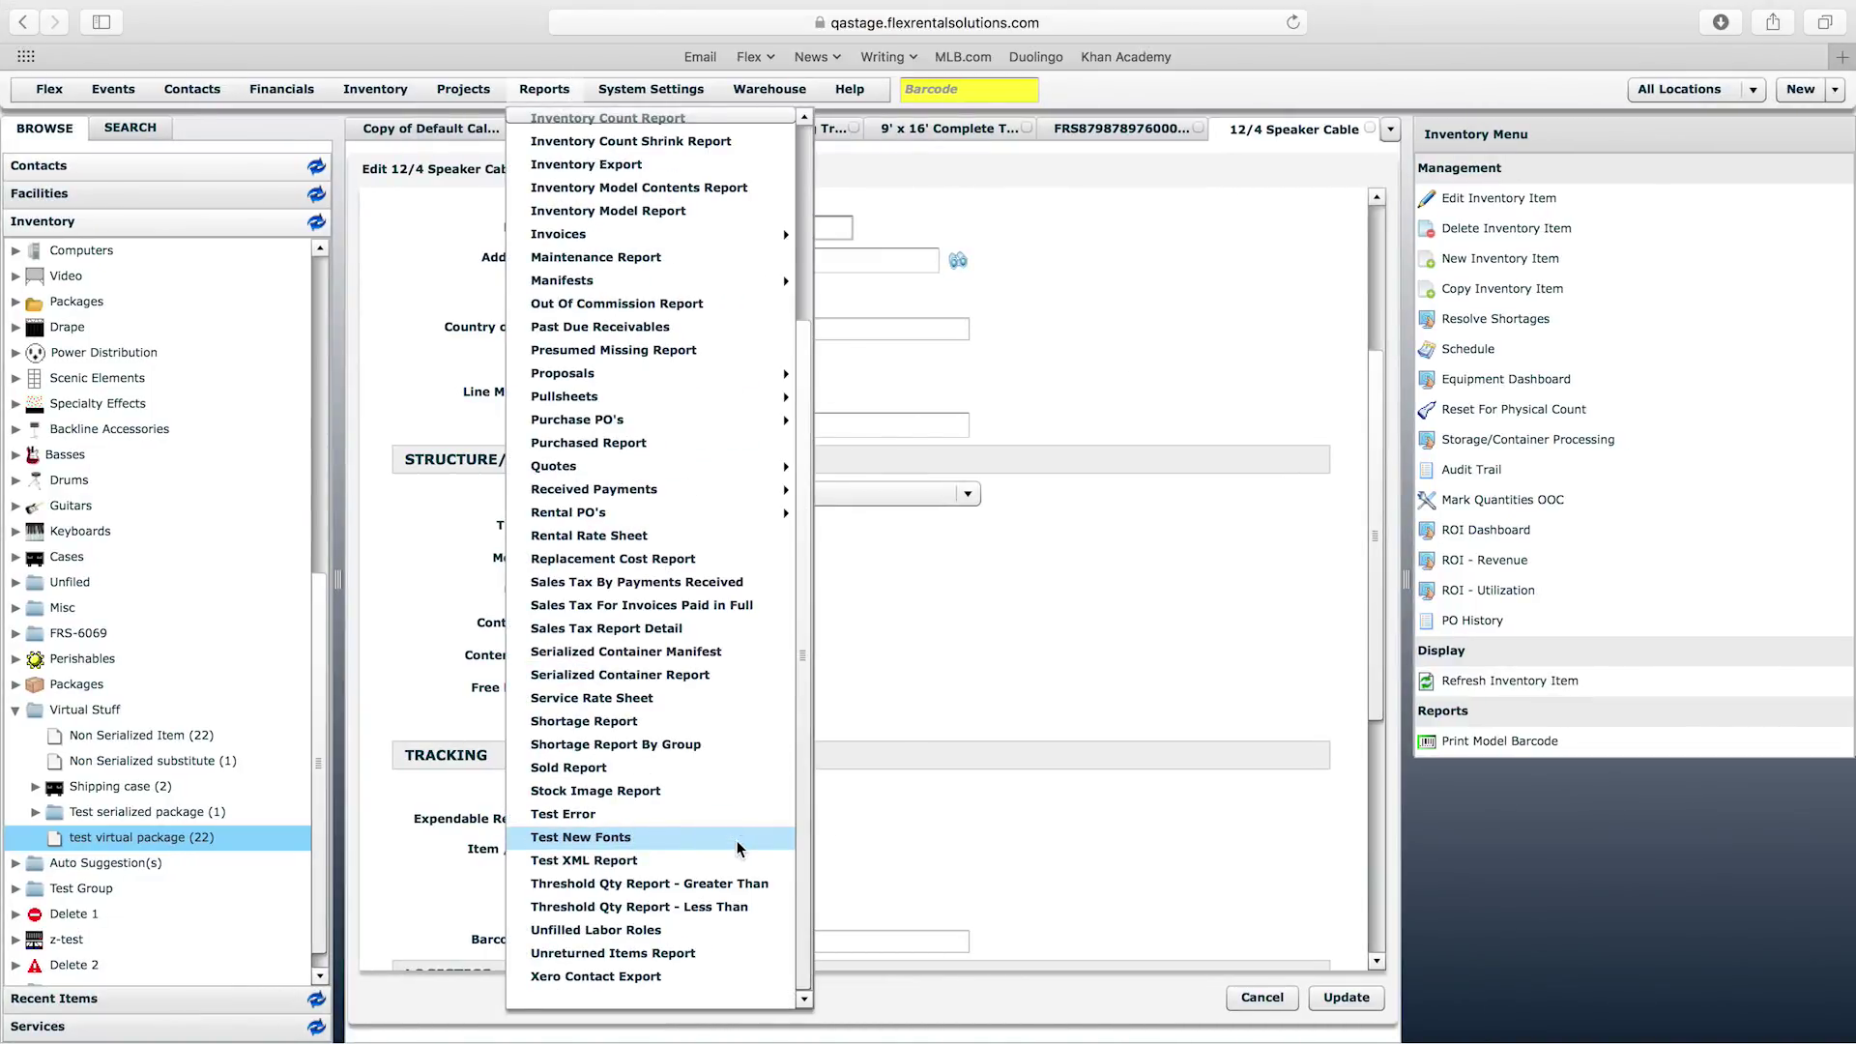
pyautogui.click(626, 961)
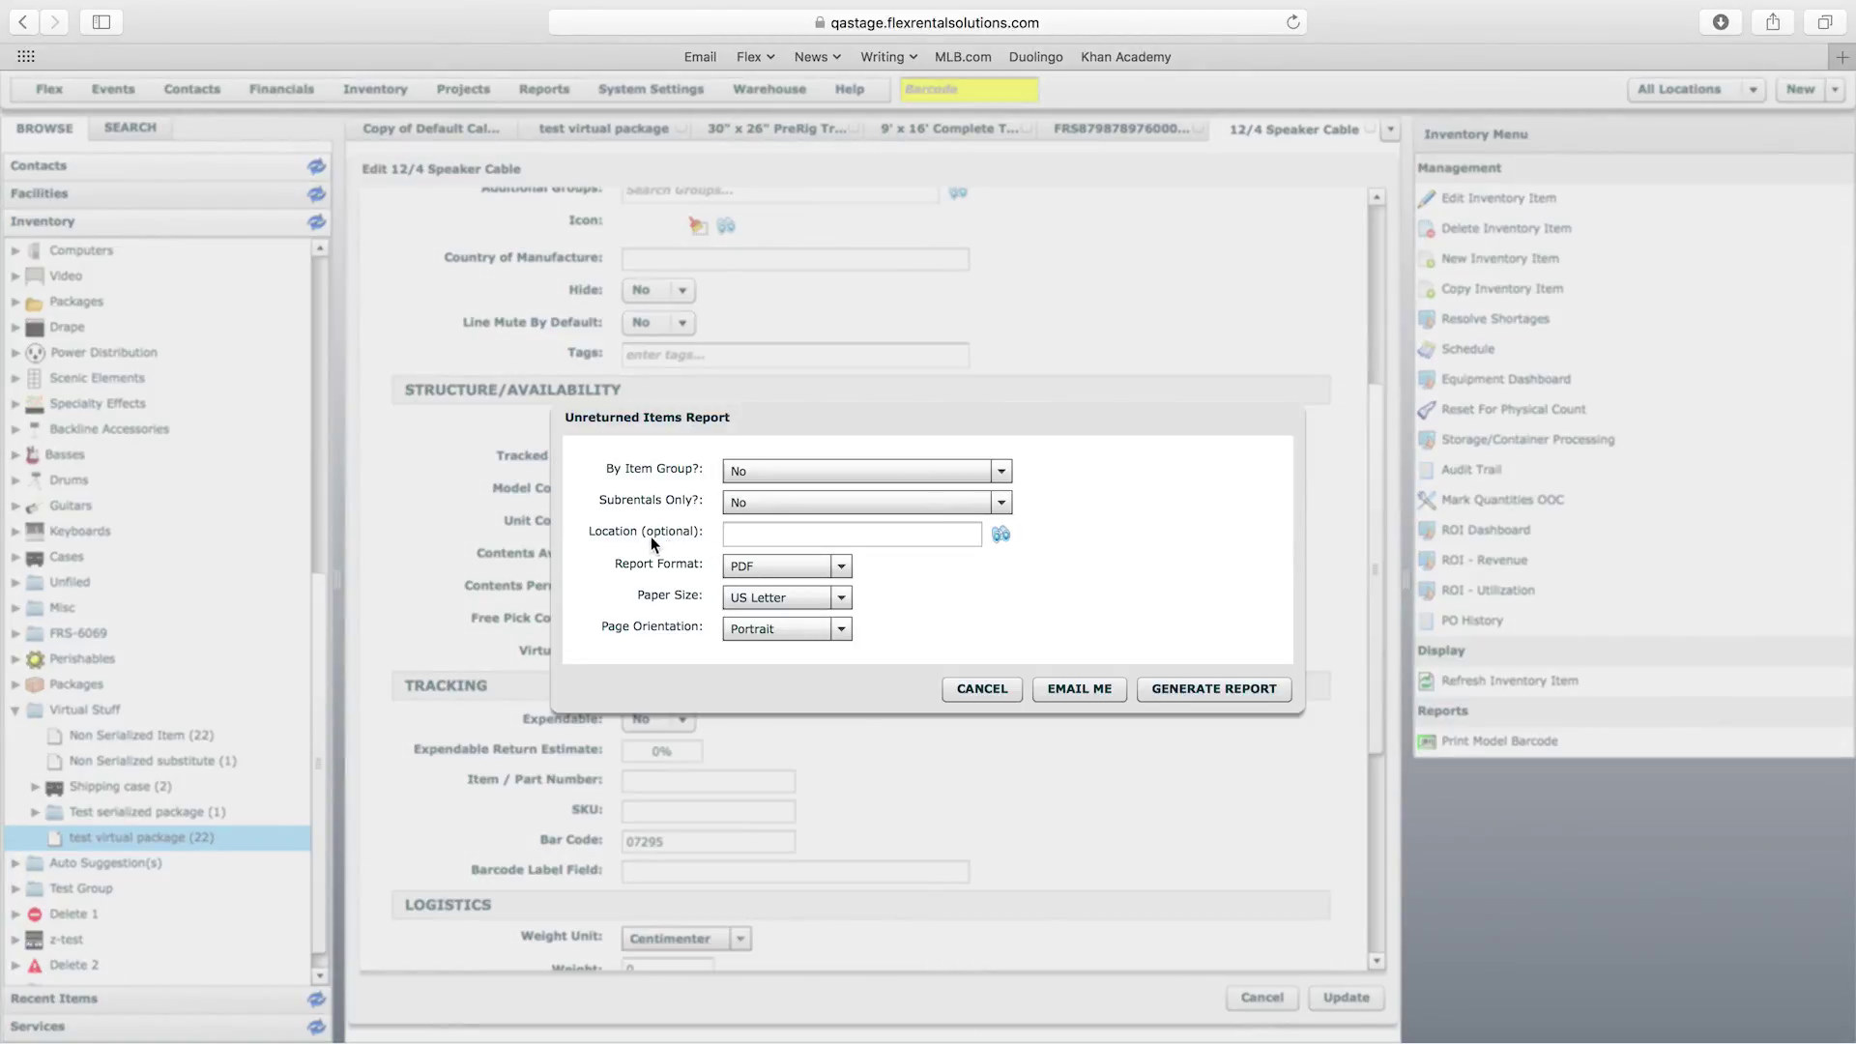
pyautogui.click(979, 692)
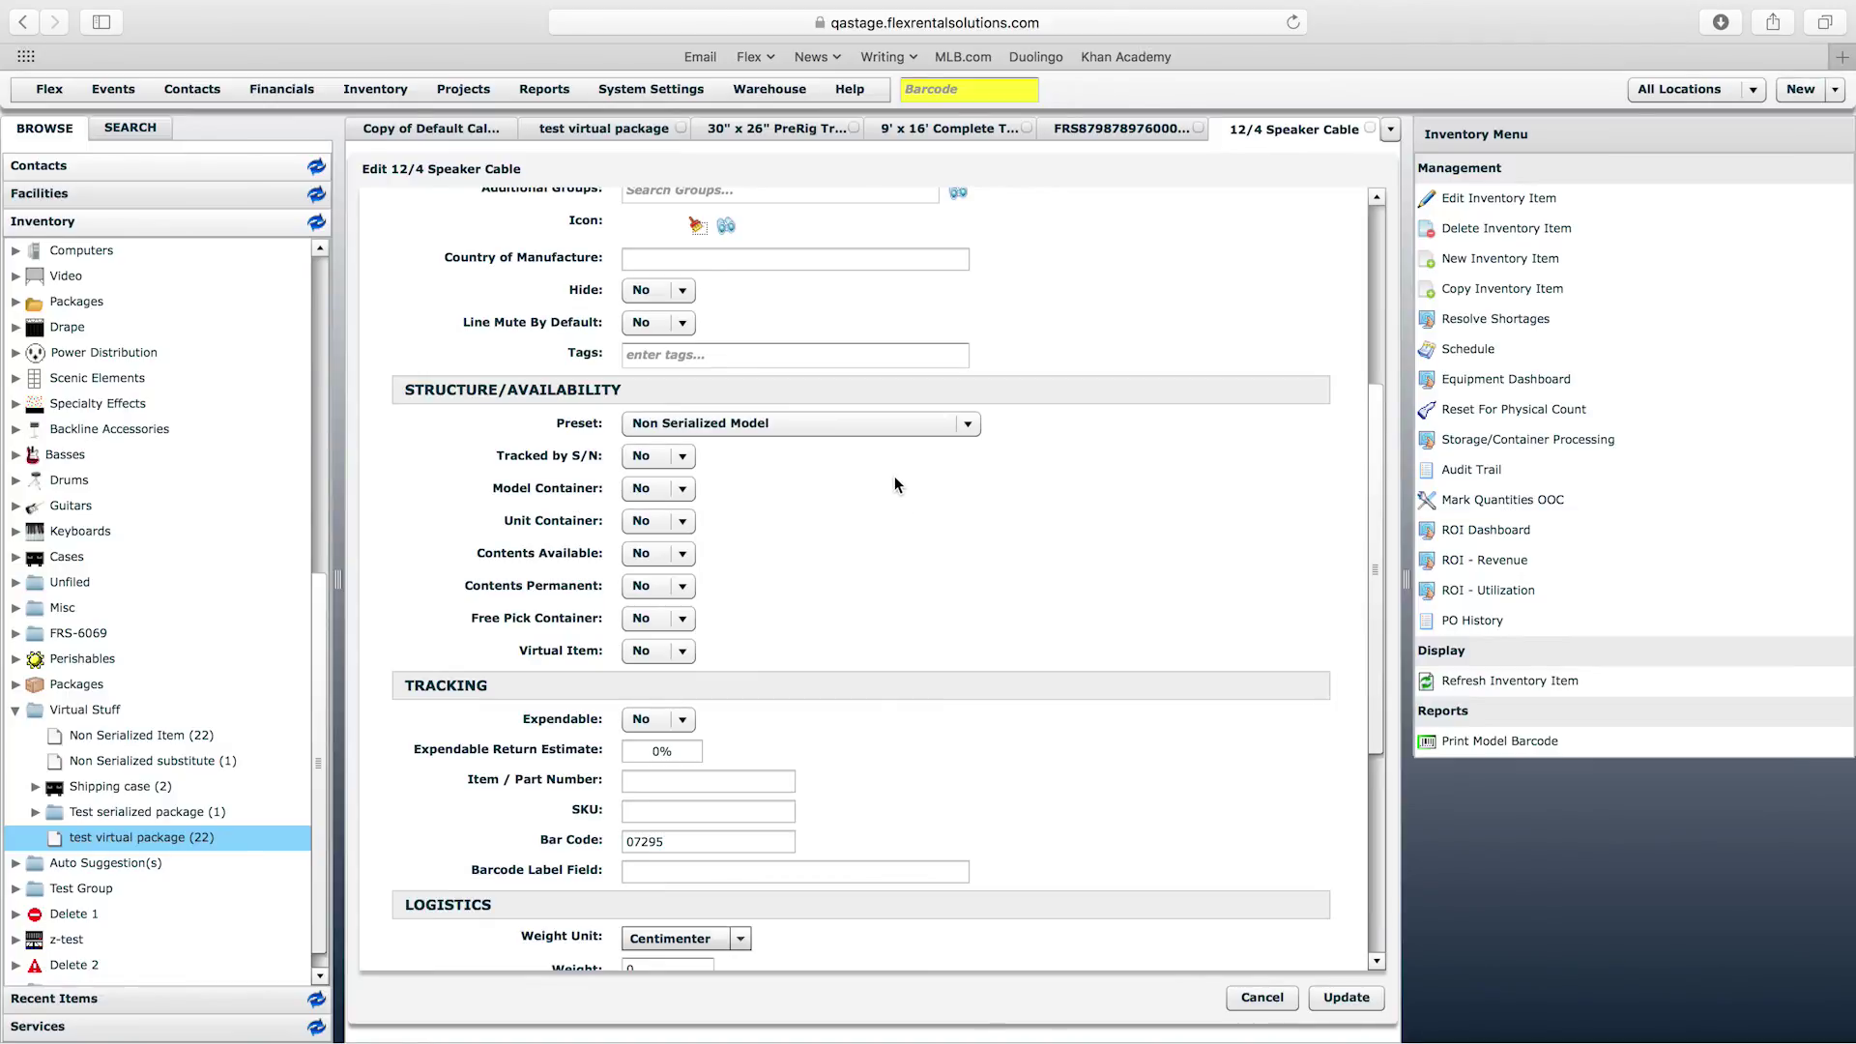
# Look through the available reports and generate the Inventory Model Contents Report for all inventory groups
pyautogui.click(544, 89)
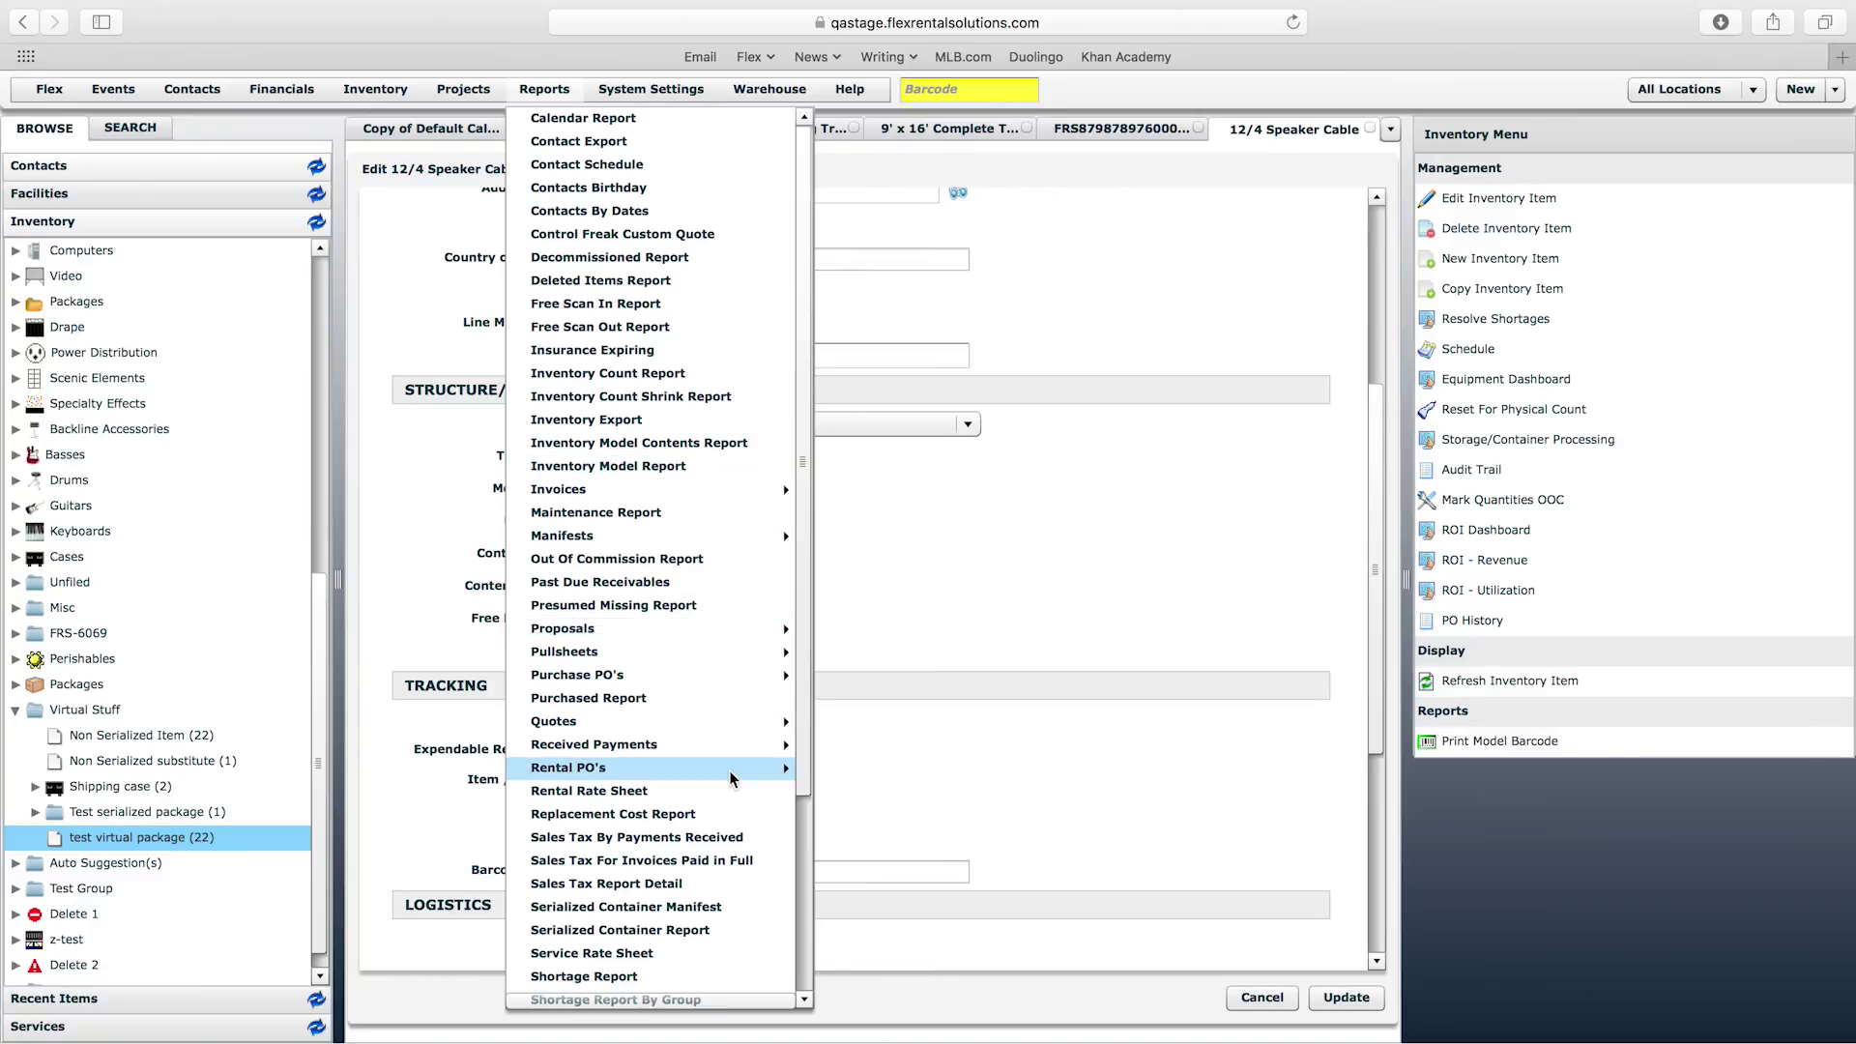
pyautogui.moveTo(807, 747); pyautogui.dragTo(805, 996)
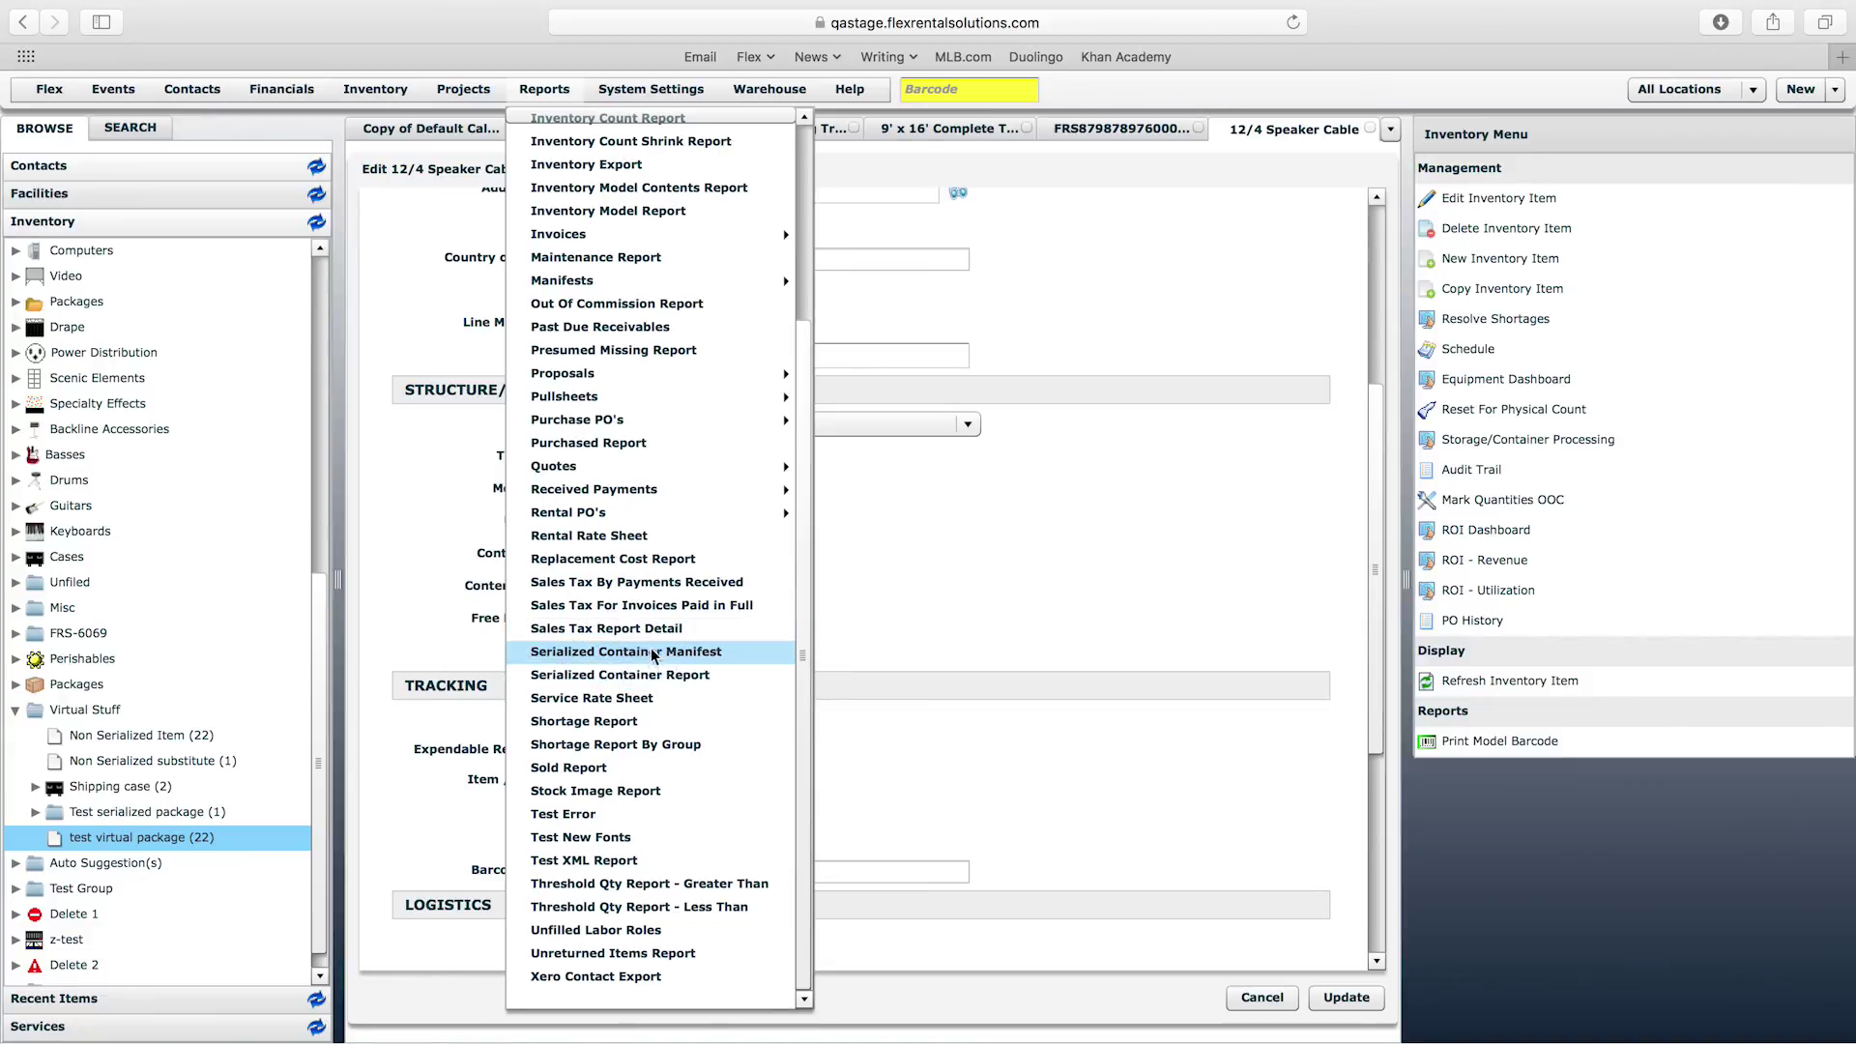
pyautogui.moveTo(808, 698); pyautogui.dragTo(815, 526)
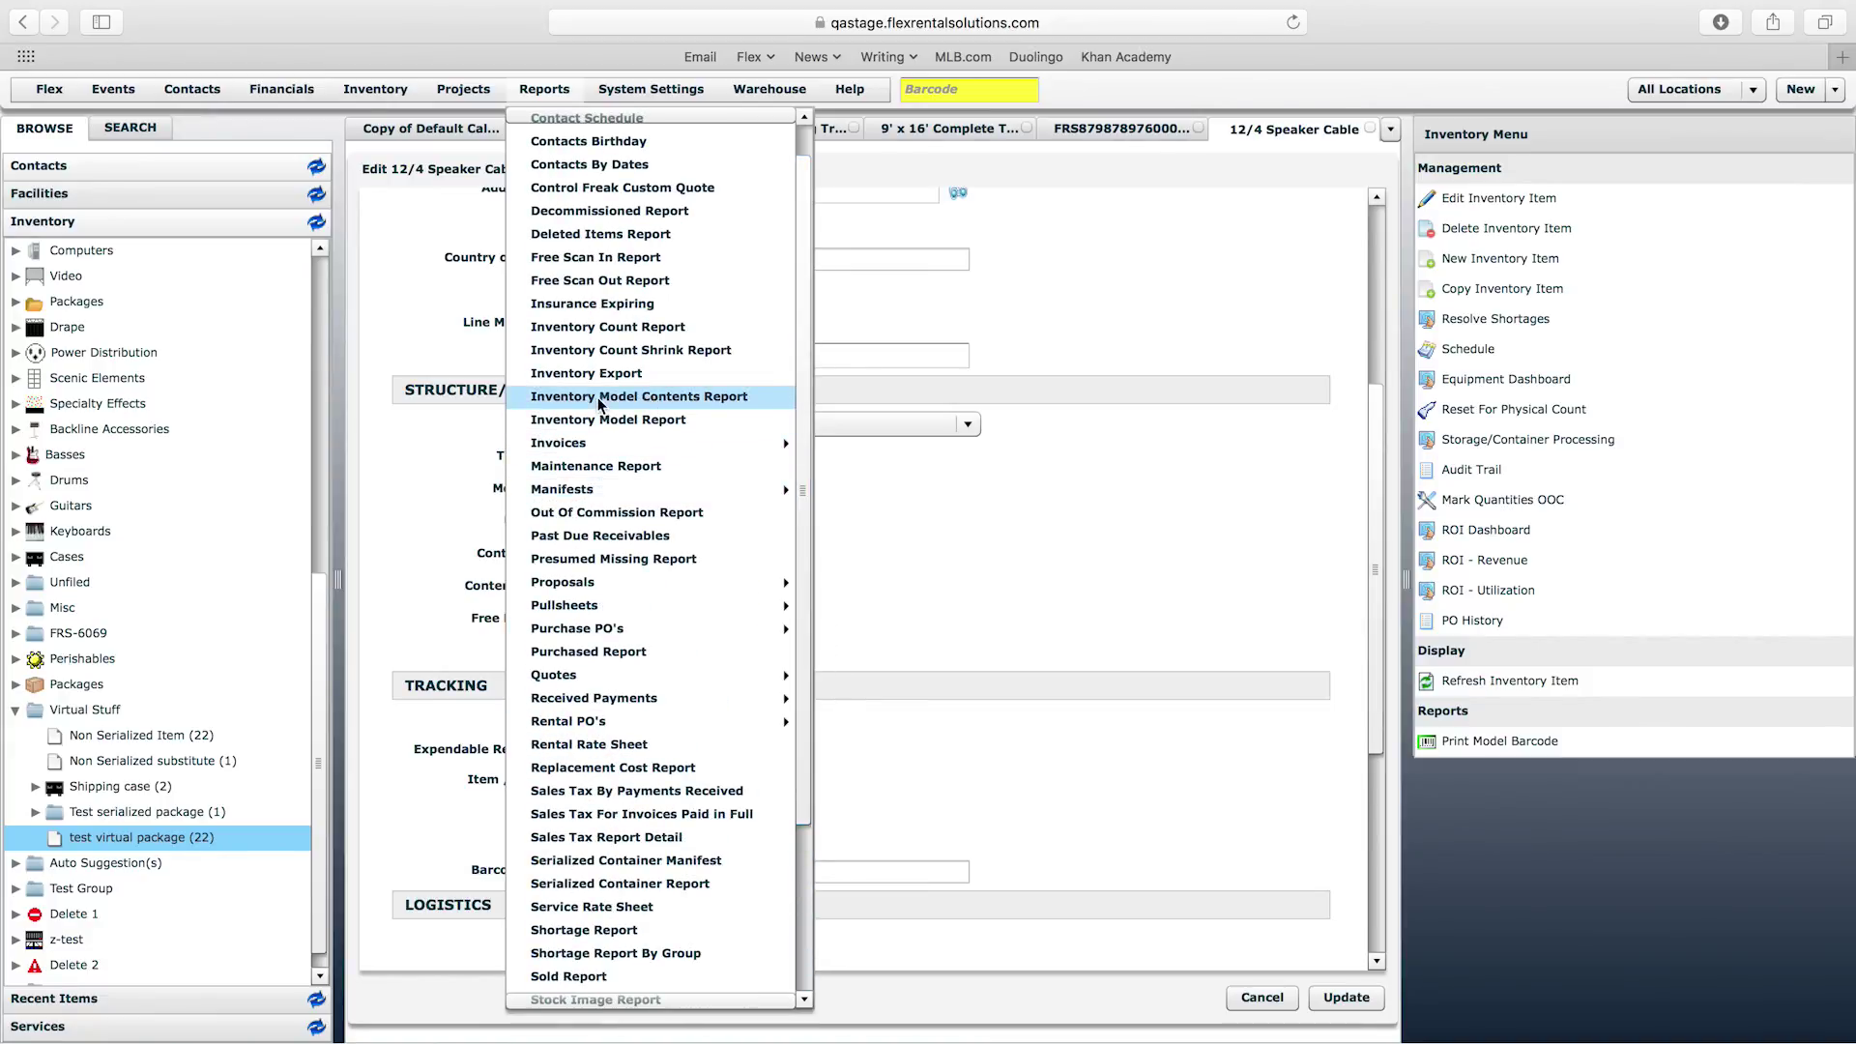
pyautogui.click(675, 397)
pyautogui.click(1174, 679)
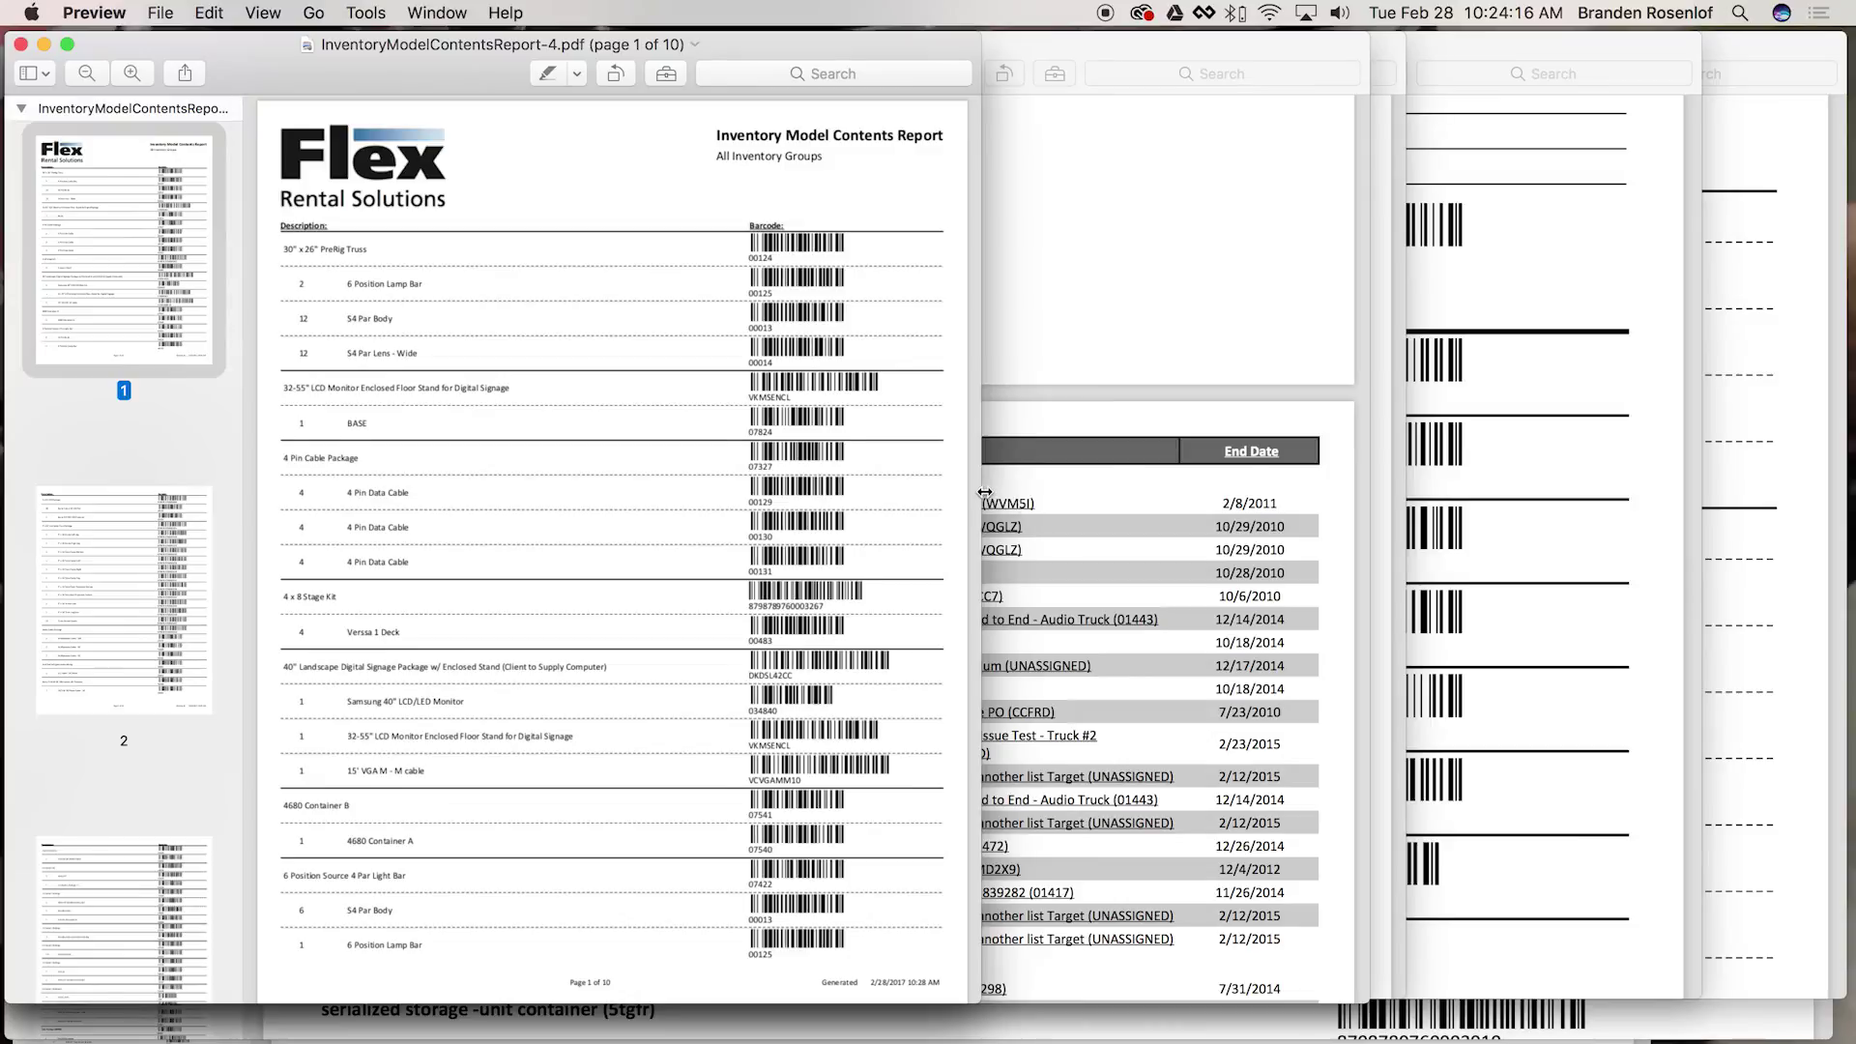
# Widen the Inventory Model Contents Report's Preview window and examine the packages, their contents, quantities and barcodes on the first page
pyautogui.moveTo(984, 492); pyautogui.dragTo(1430, 492)
pyautogui.scroll(10, 920, 543)
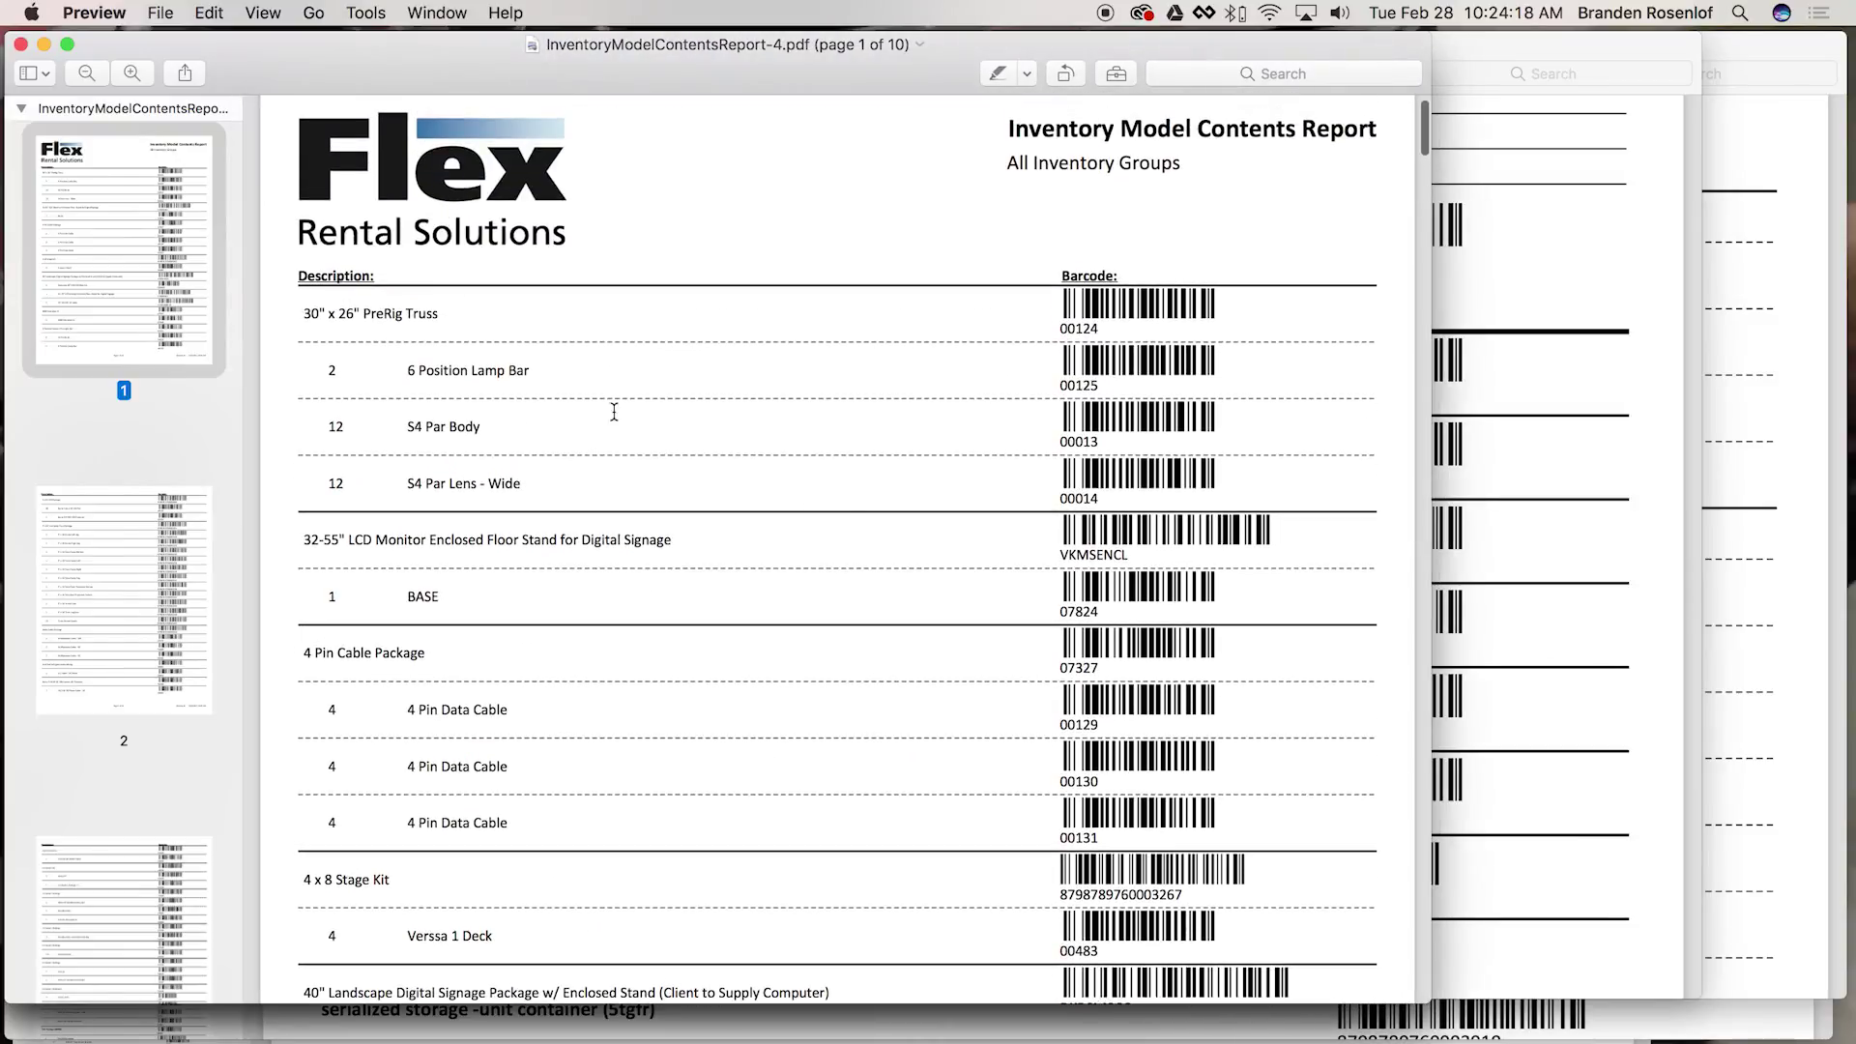
pyautogui.scroll(-5, 508, 647)
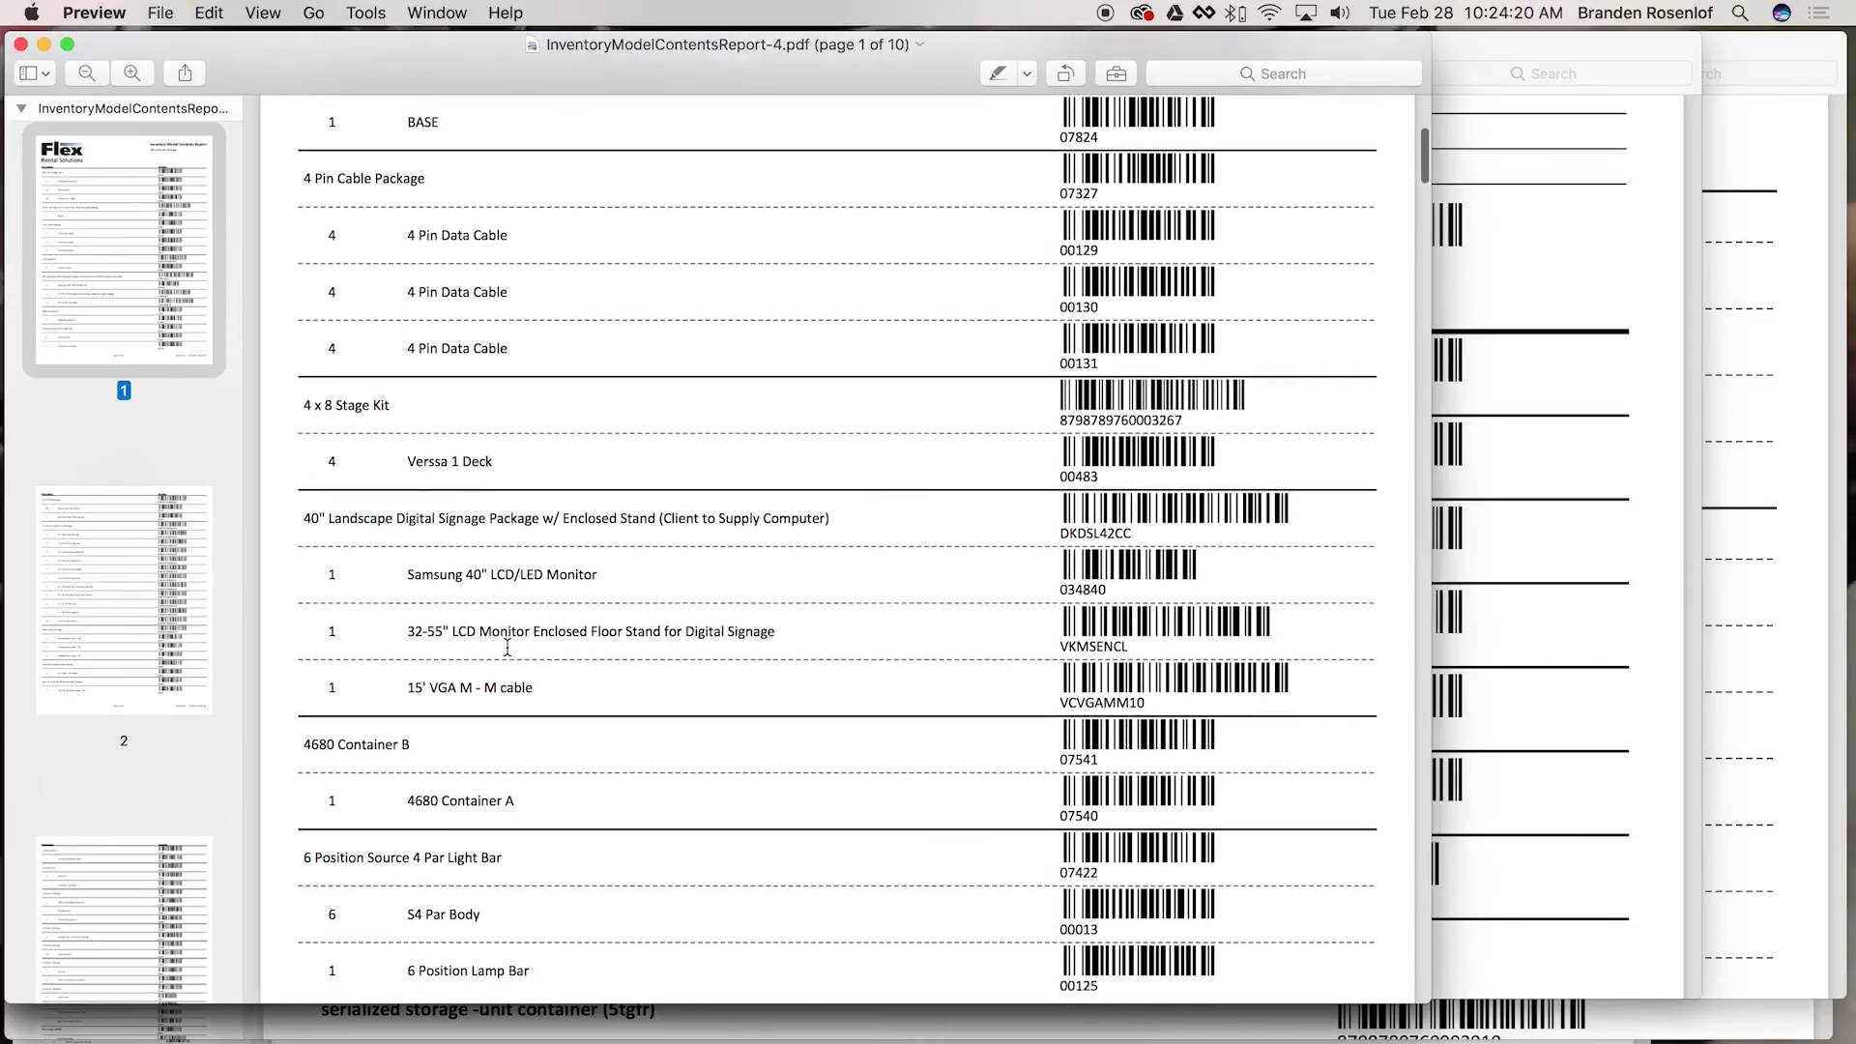
pyautogui.scroll(-3, 498, 663)
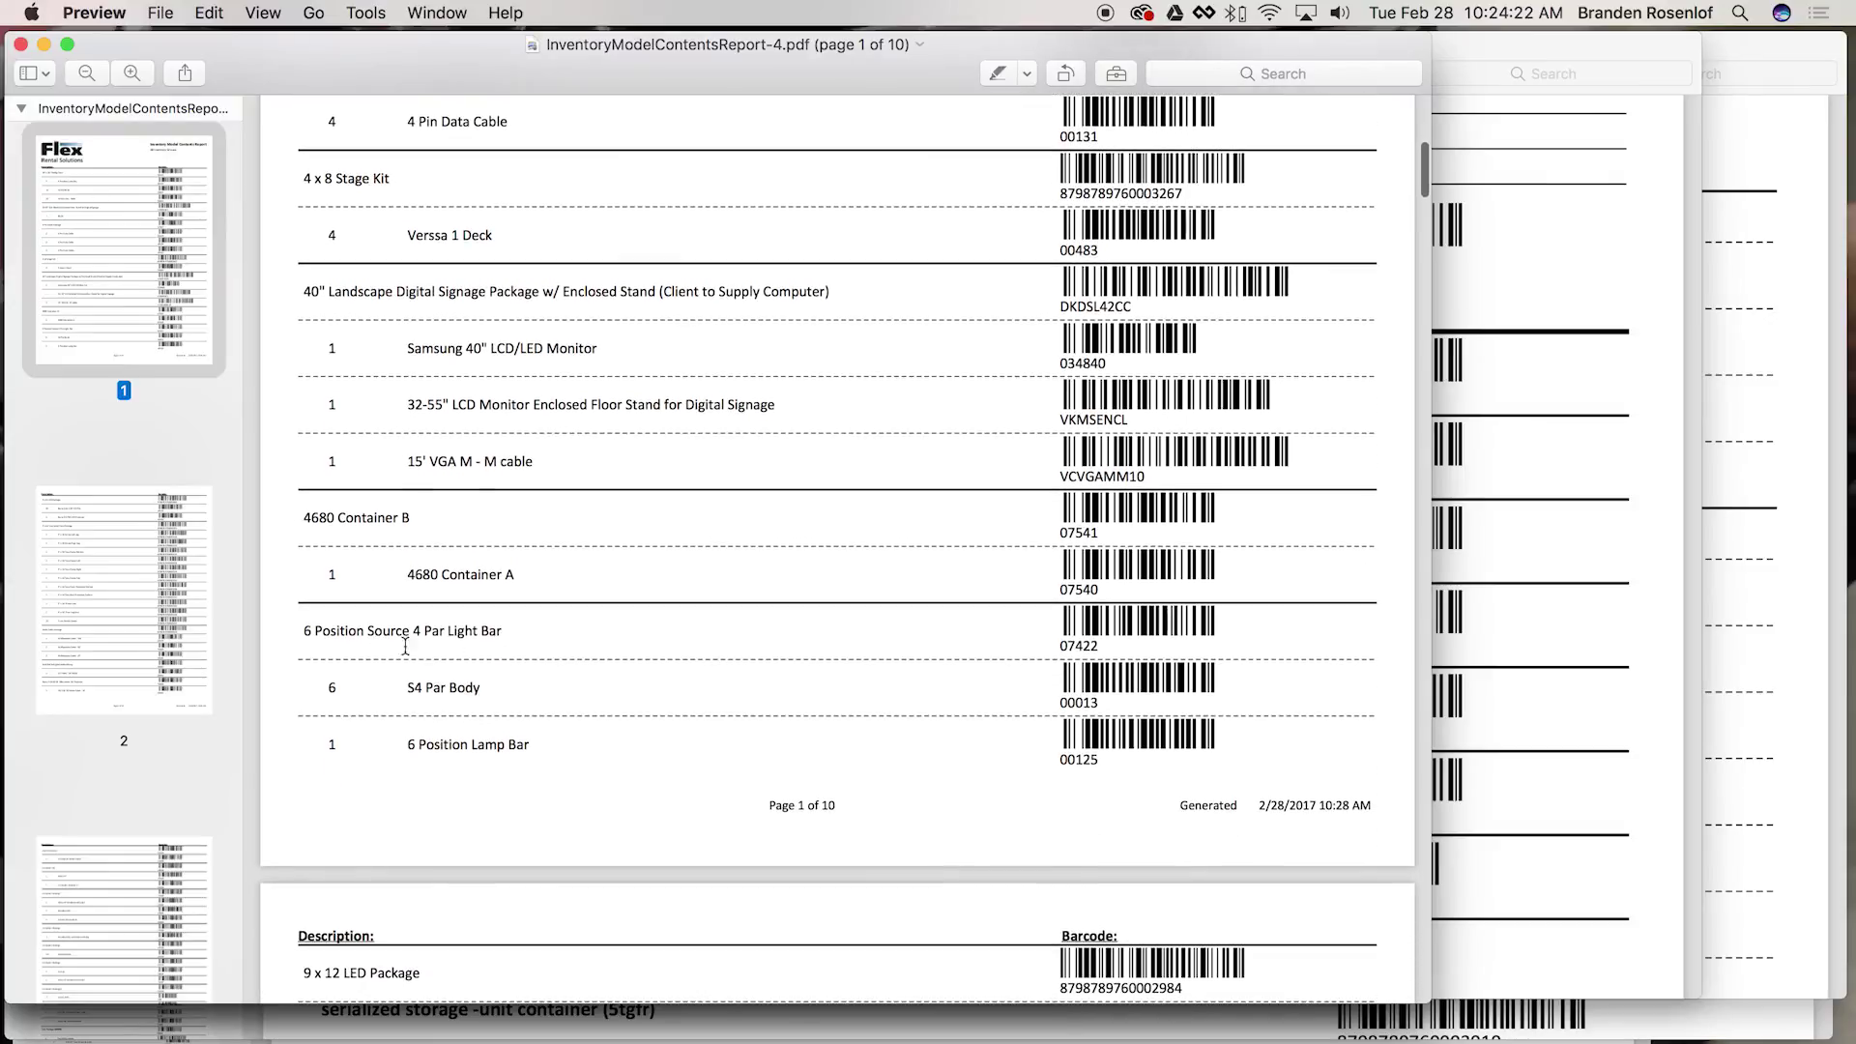
# Return to Flex and generate the Inventory Model Report for all inventory groups
pyautogui.hotkey('ctrl', 'Right')
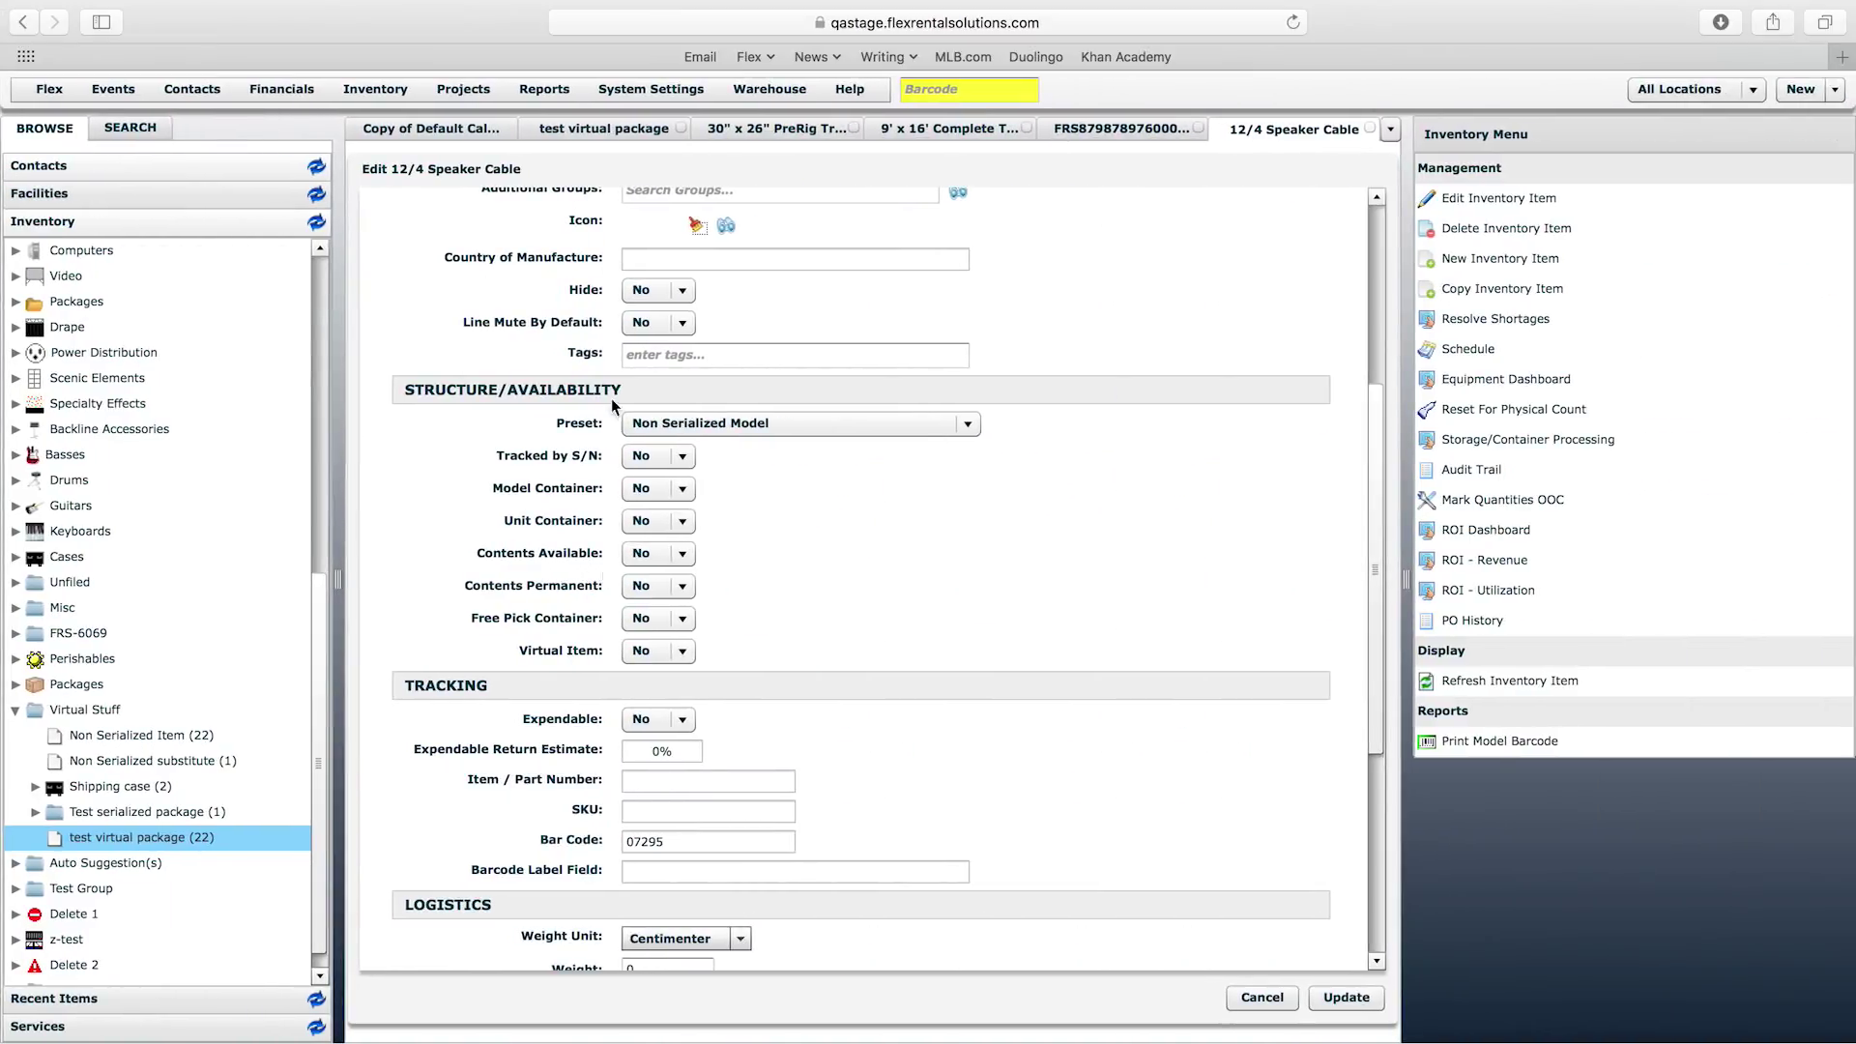
pyautogui.click(550, 89)
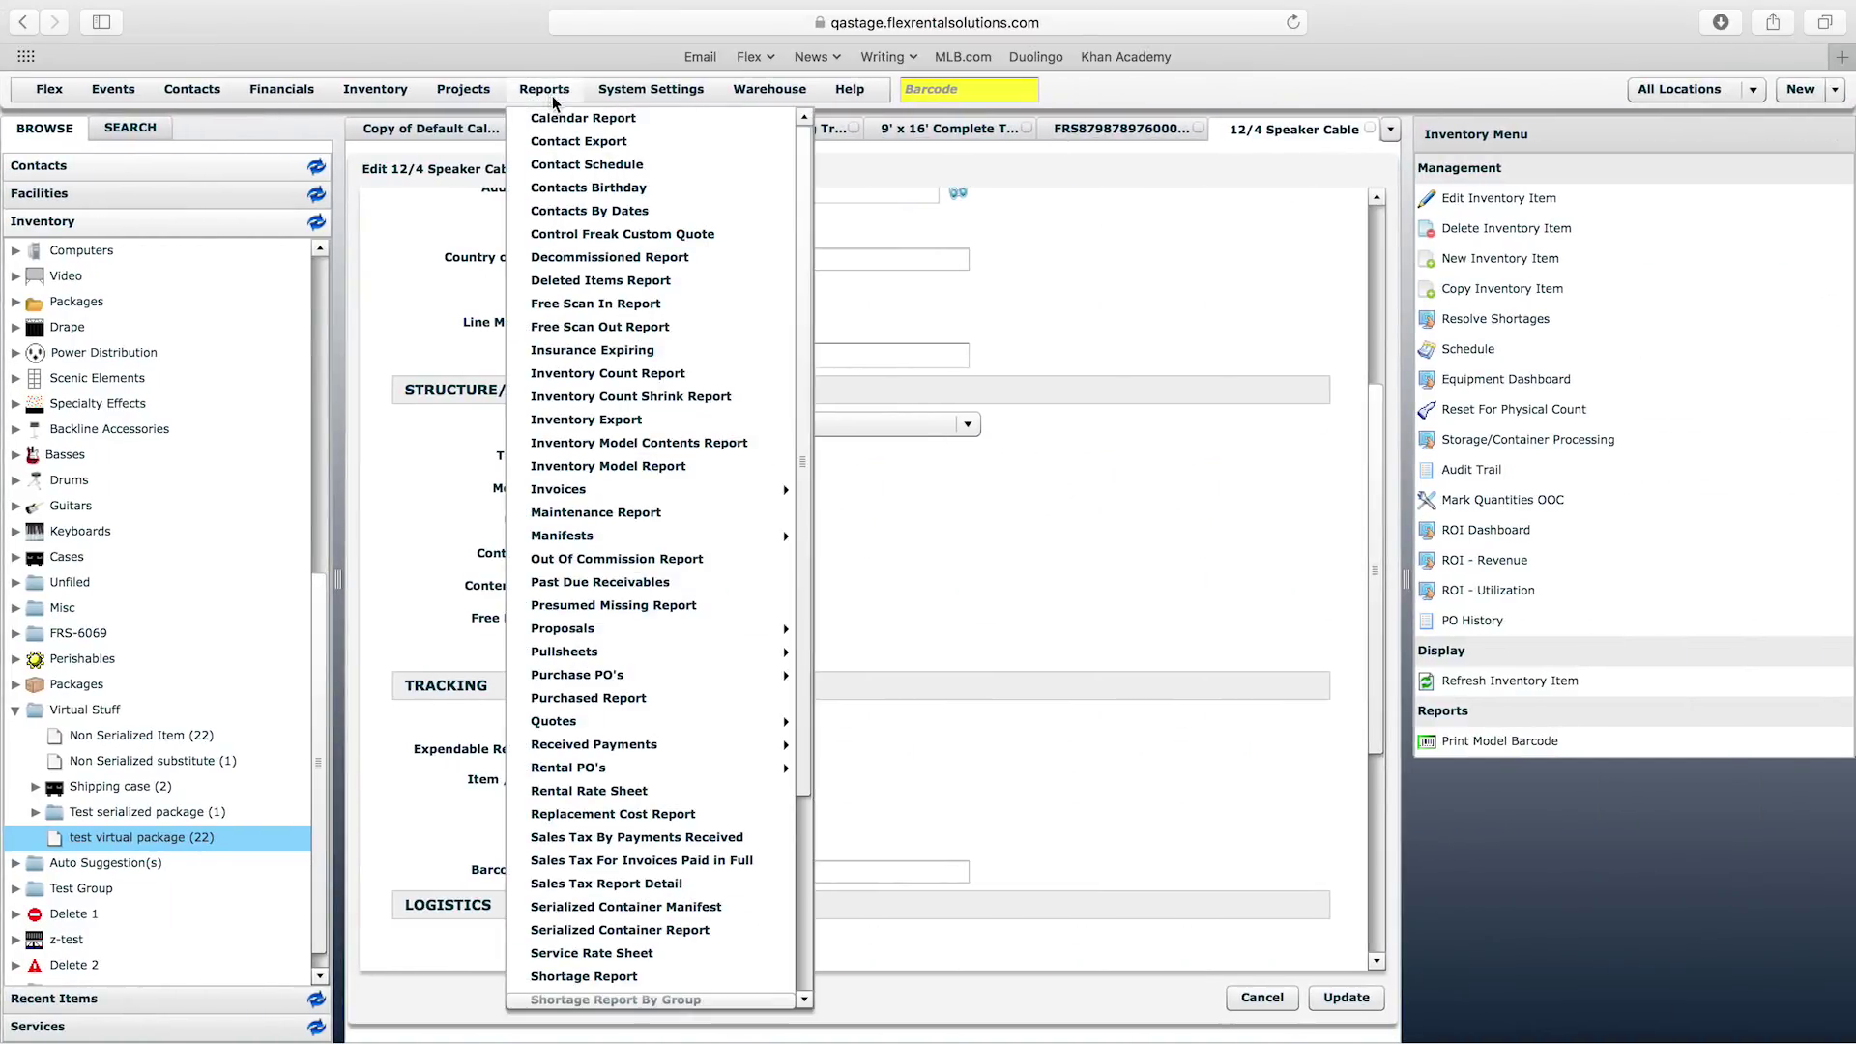
pyautogui.click(646, 468)
pyautogui.click(1216, 677)
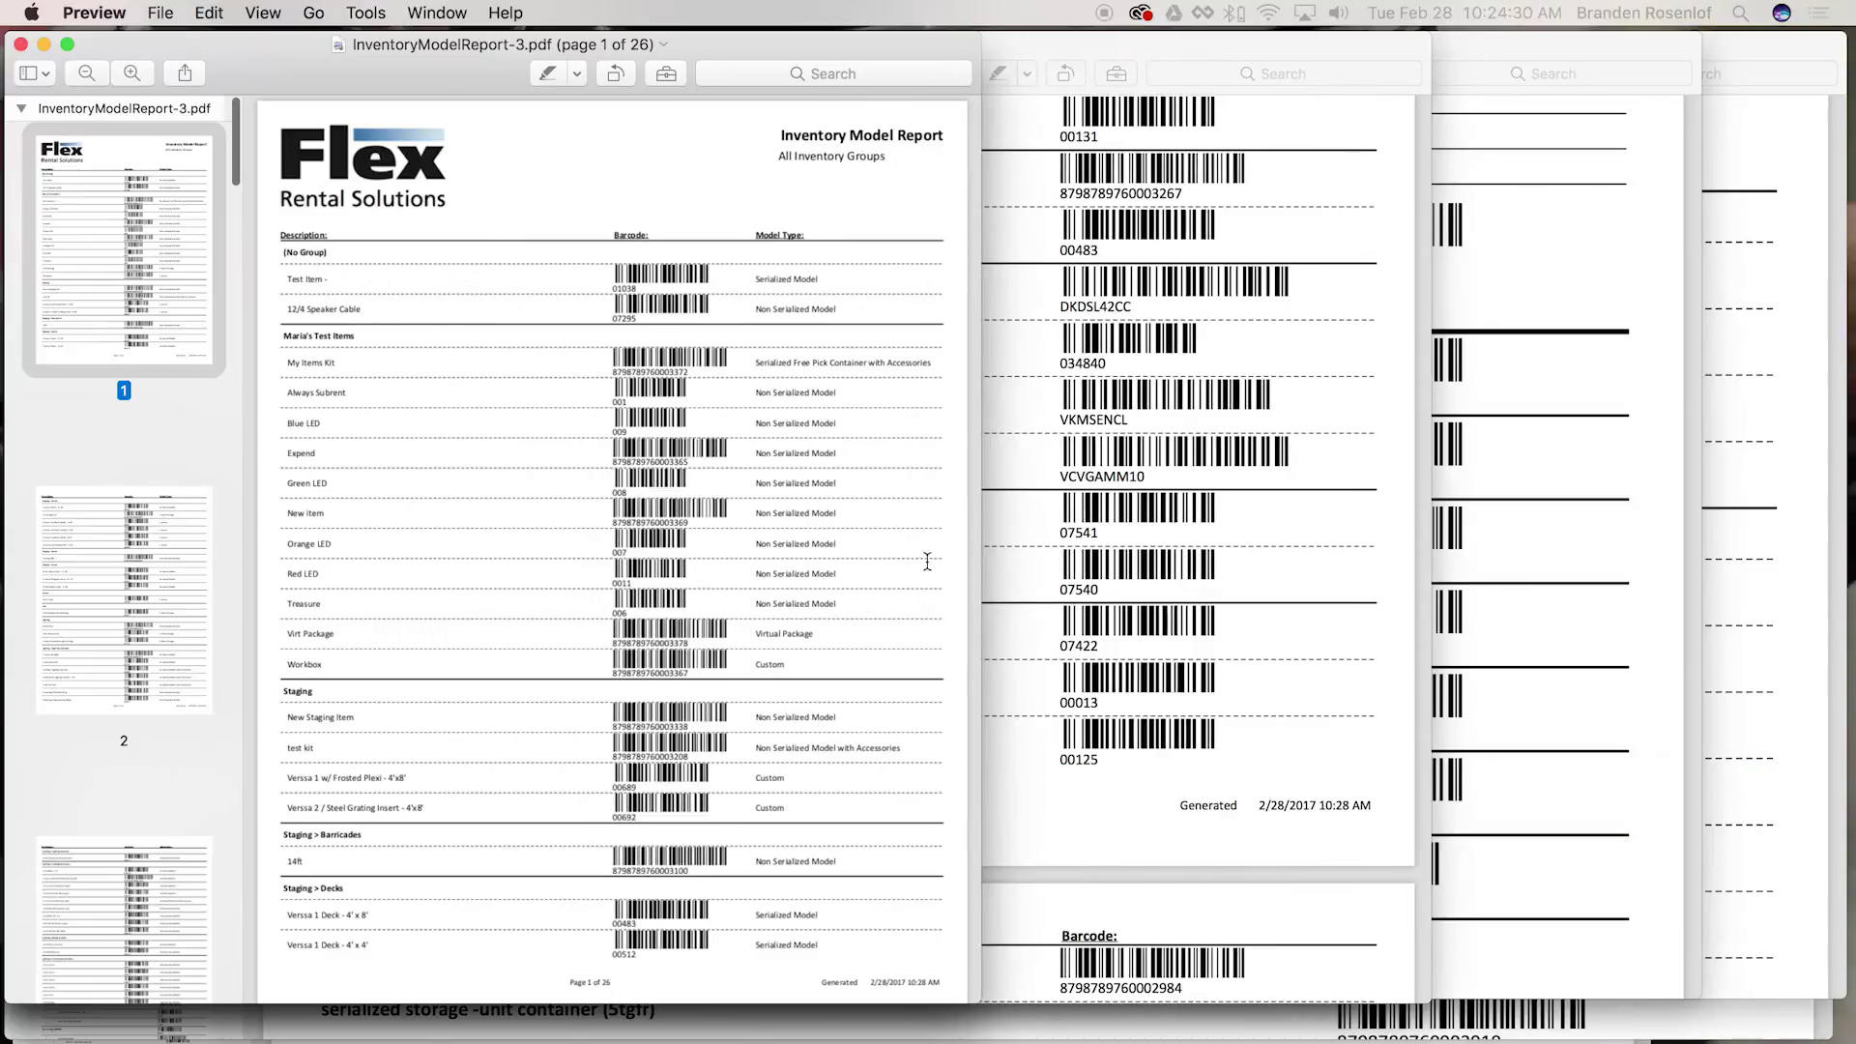
# Widen the Inventory Model Report's Preview window and examine its Description, Barcode and Model Type columns from the start
pyautogui.moveTo(983, 505); pyautogui.dragTo(1637, 516)
pyautogui.scroll(6, 1460, 505)
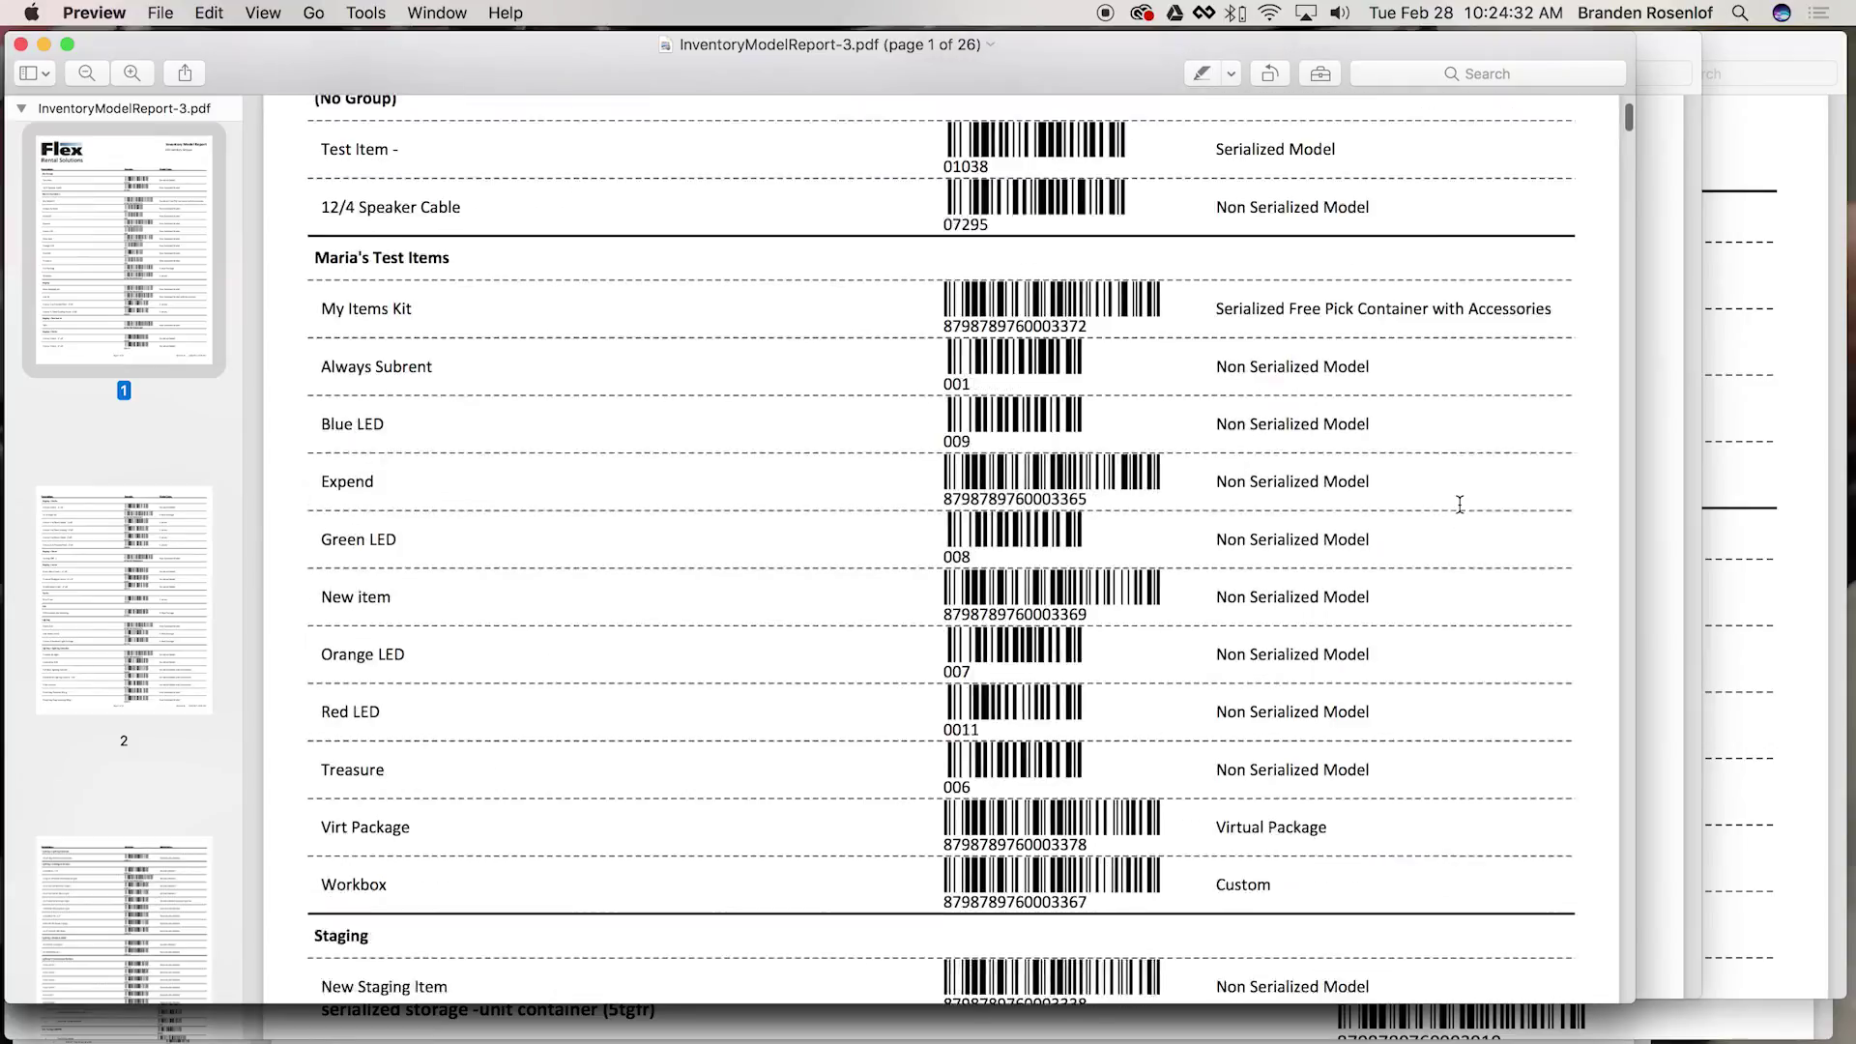
pyautogui.scroll(4, 1460, 504)
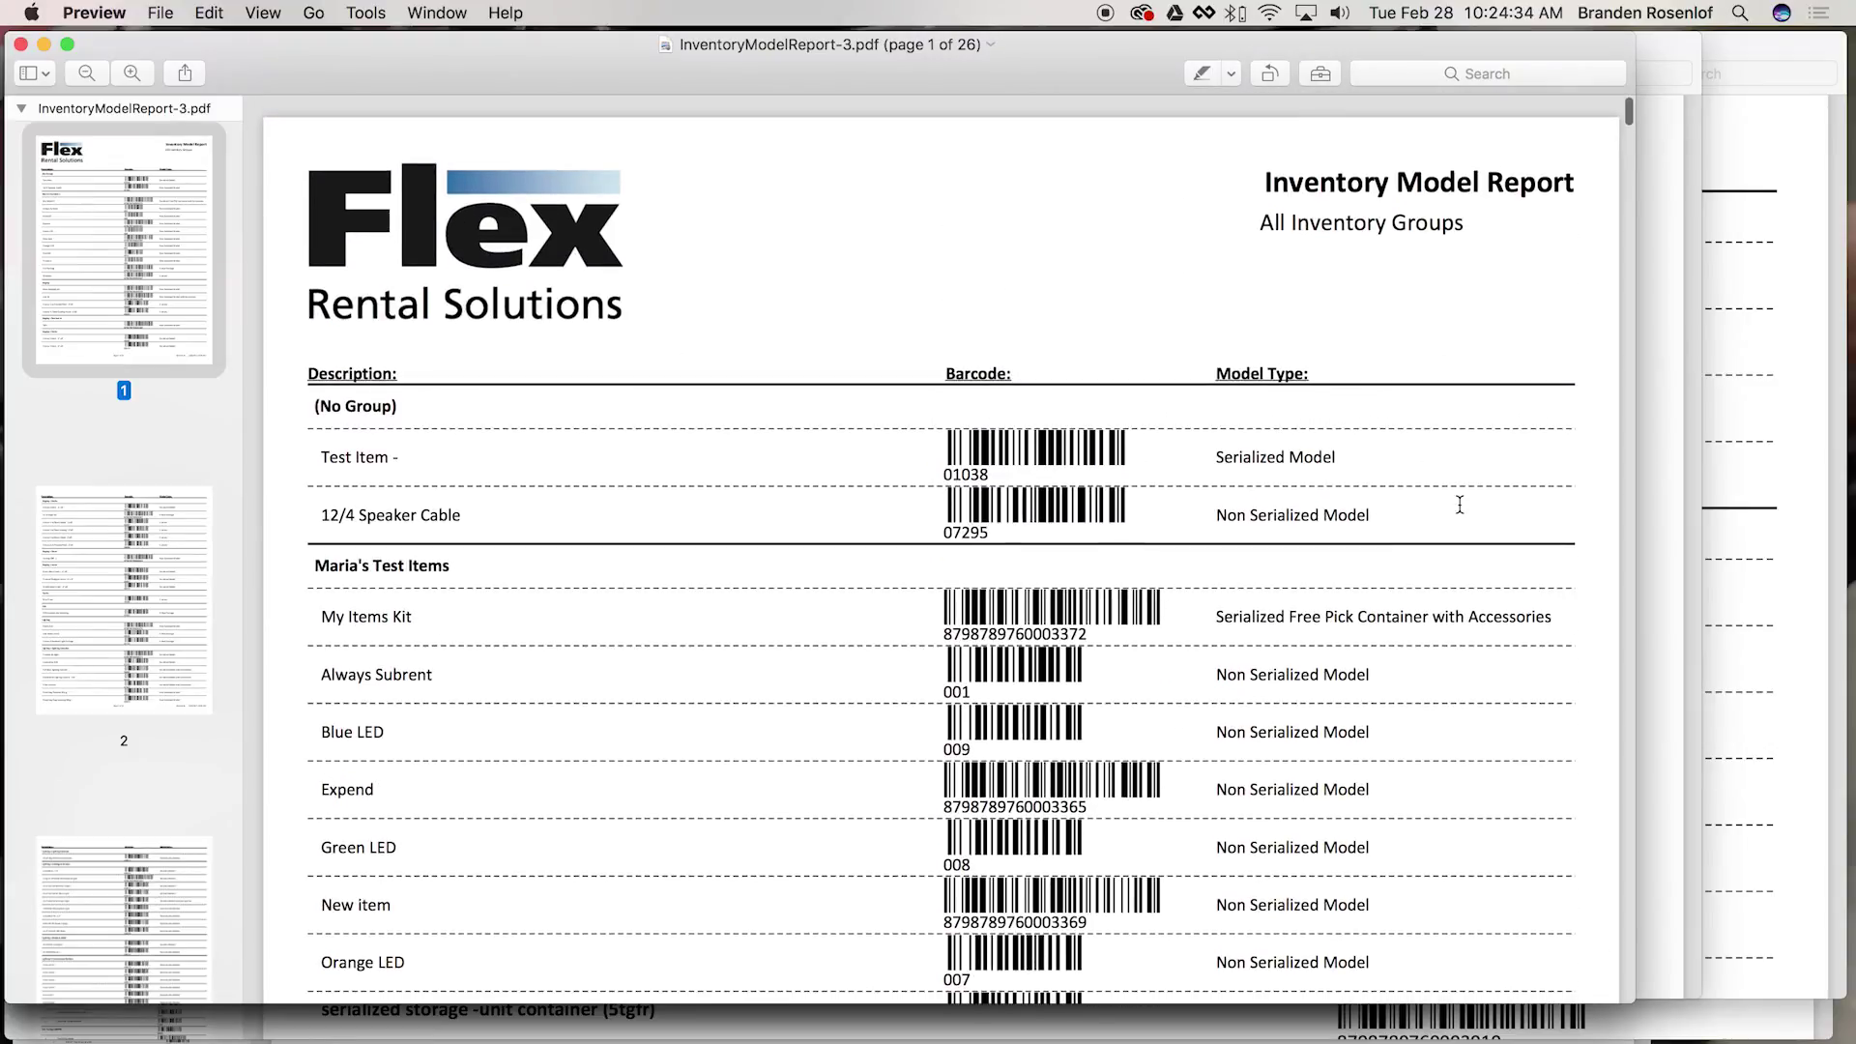
# Return to Flex and generate the Serialized Container Report for all inventory groups and locations with barcodes printed, as a portrait PDF
pyautogui.hotkey('ctrl', 'Right')
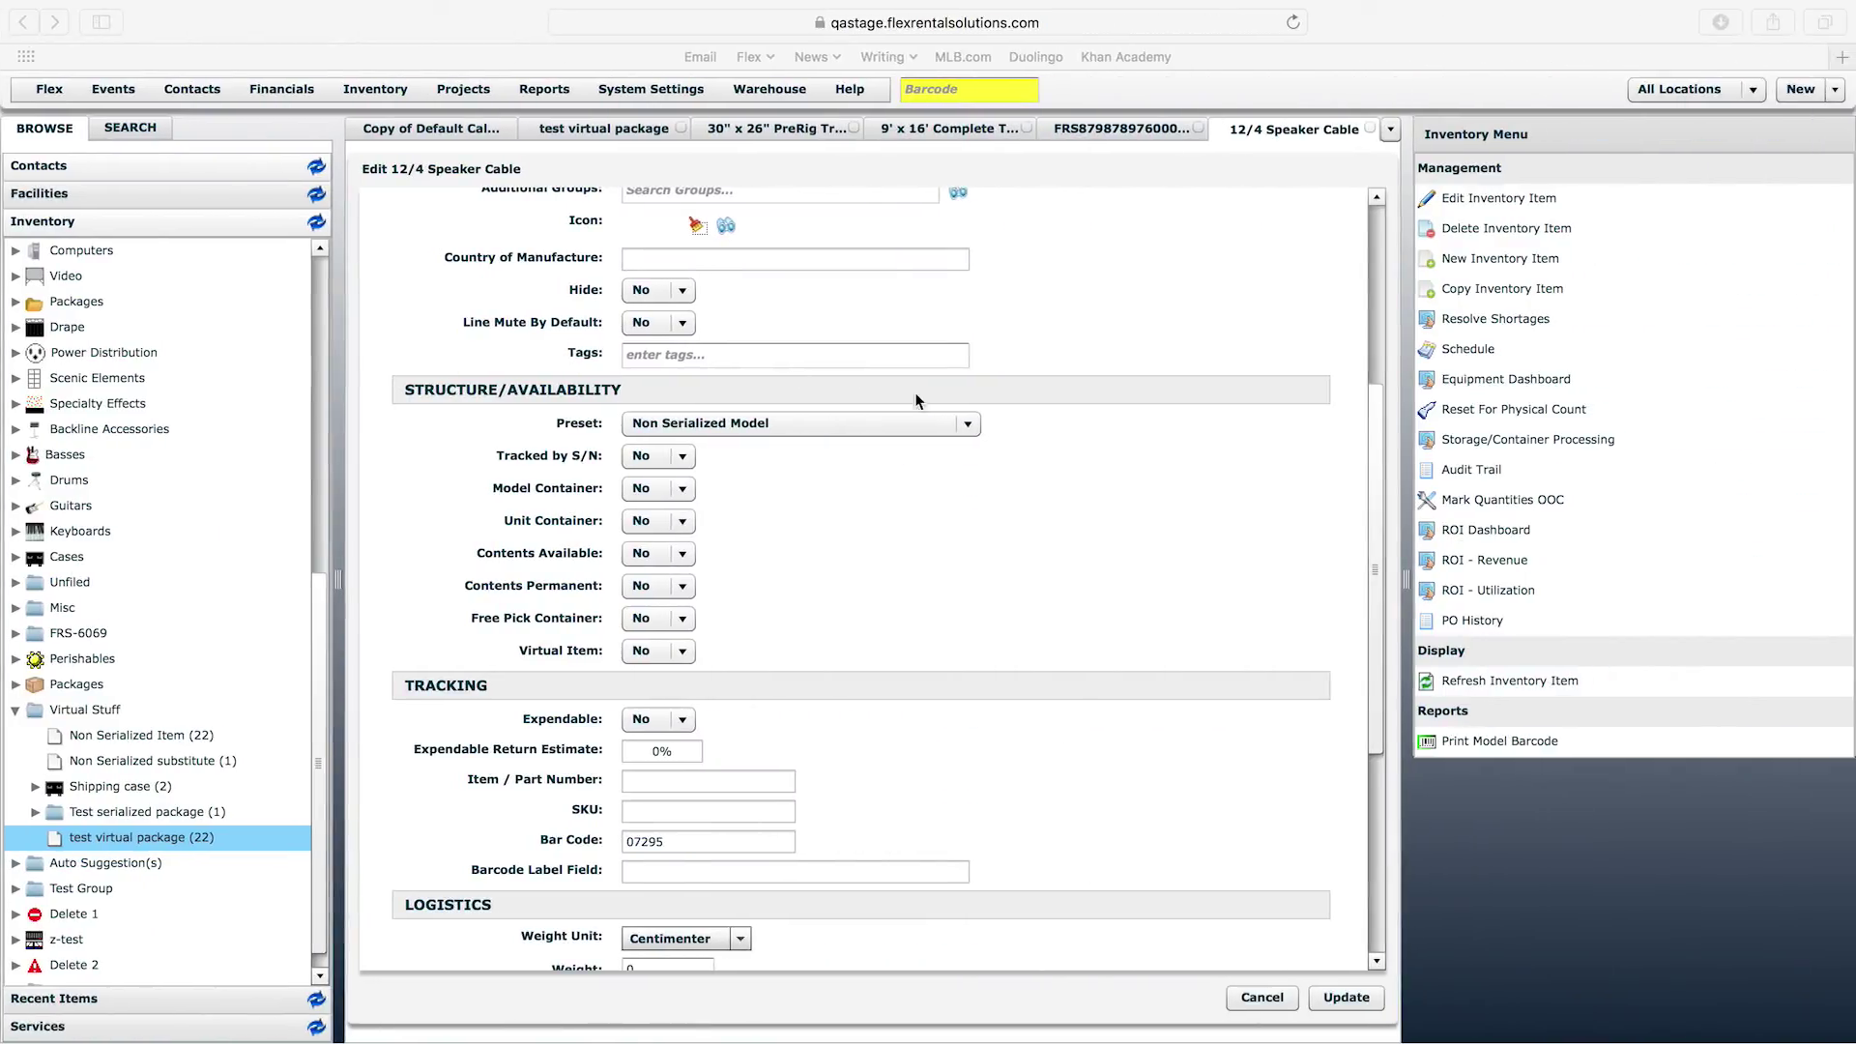
pyautogui.click(507, 91)
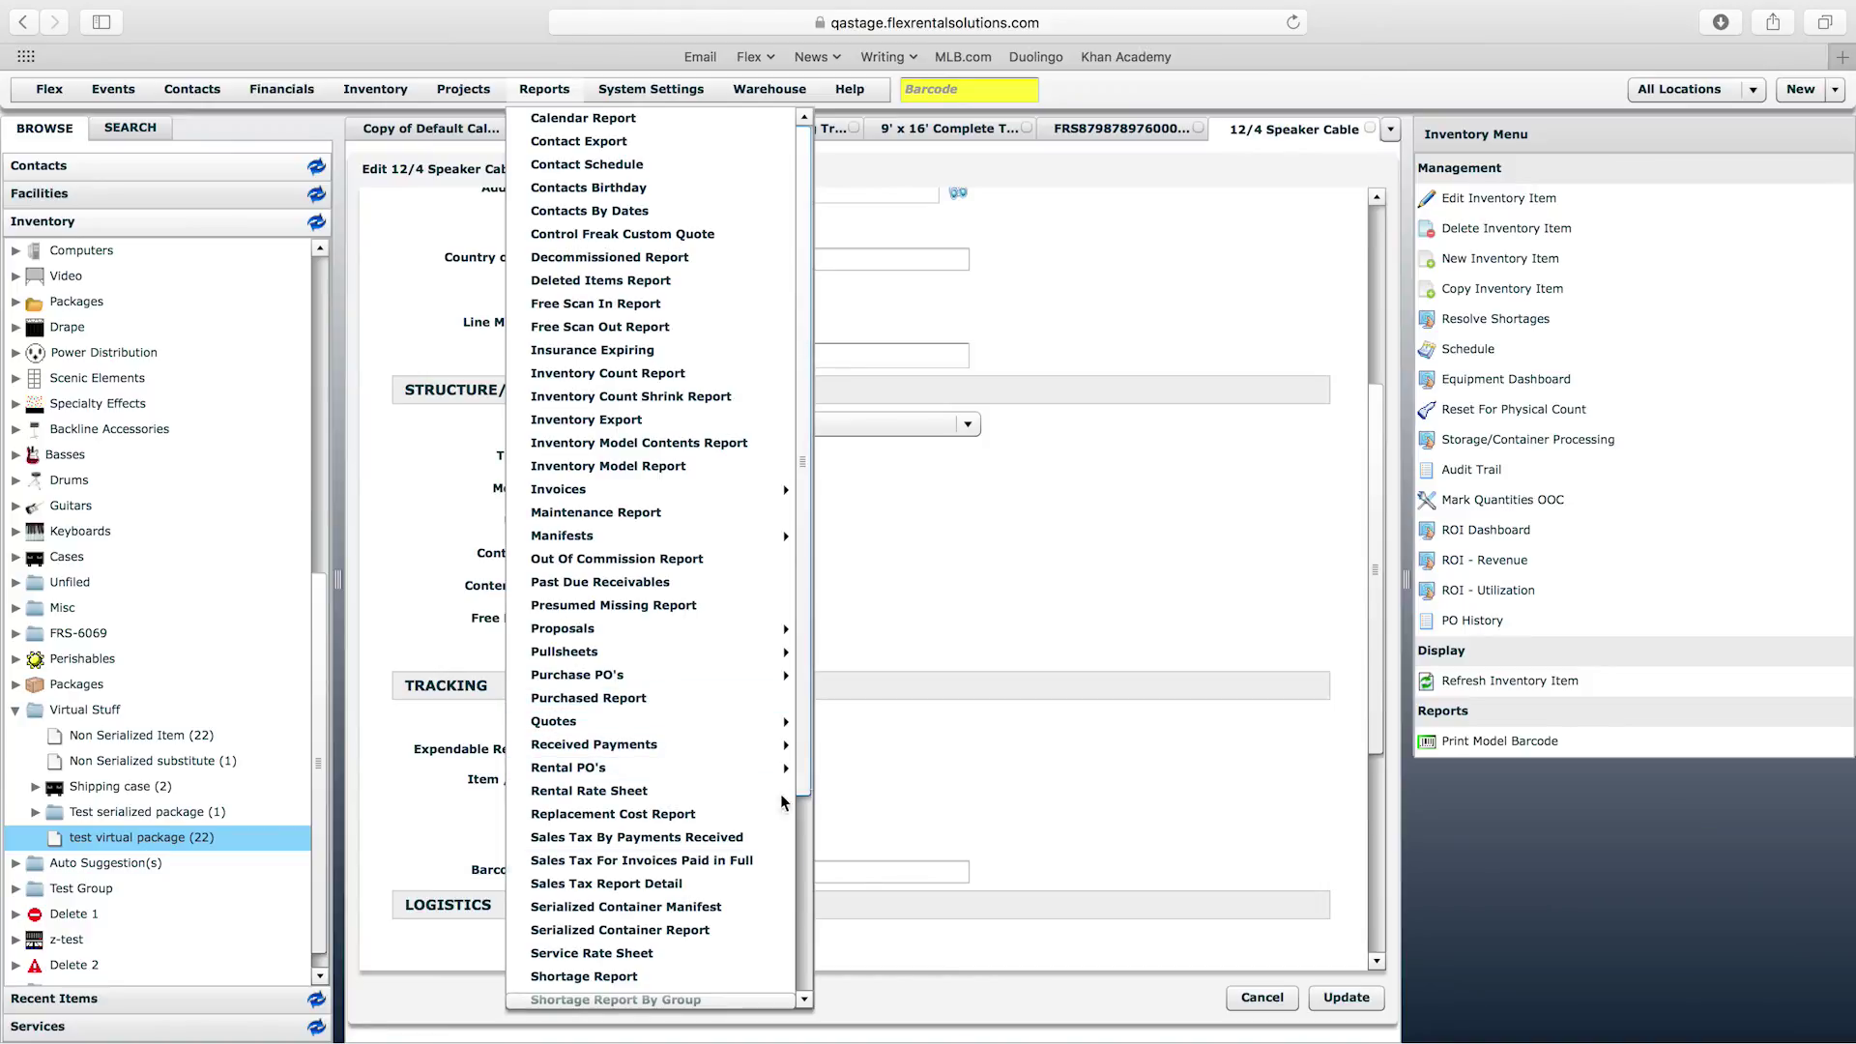
pyautogui.click(655, 930)
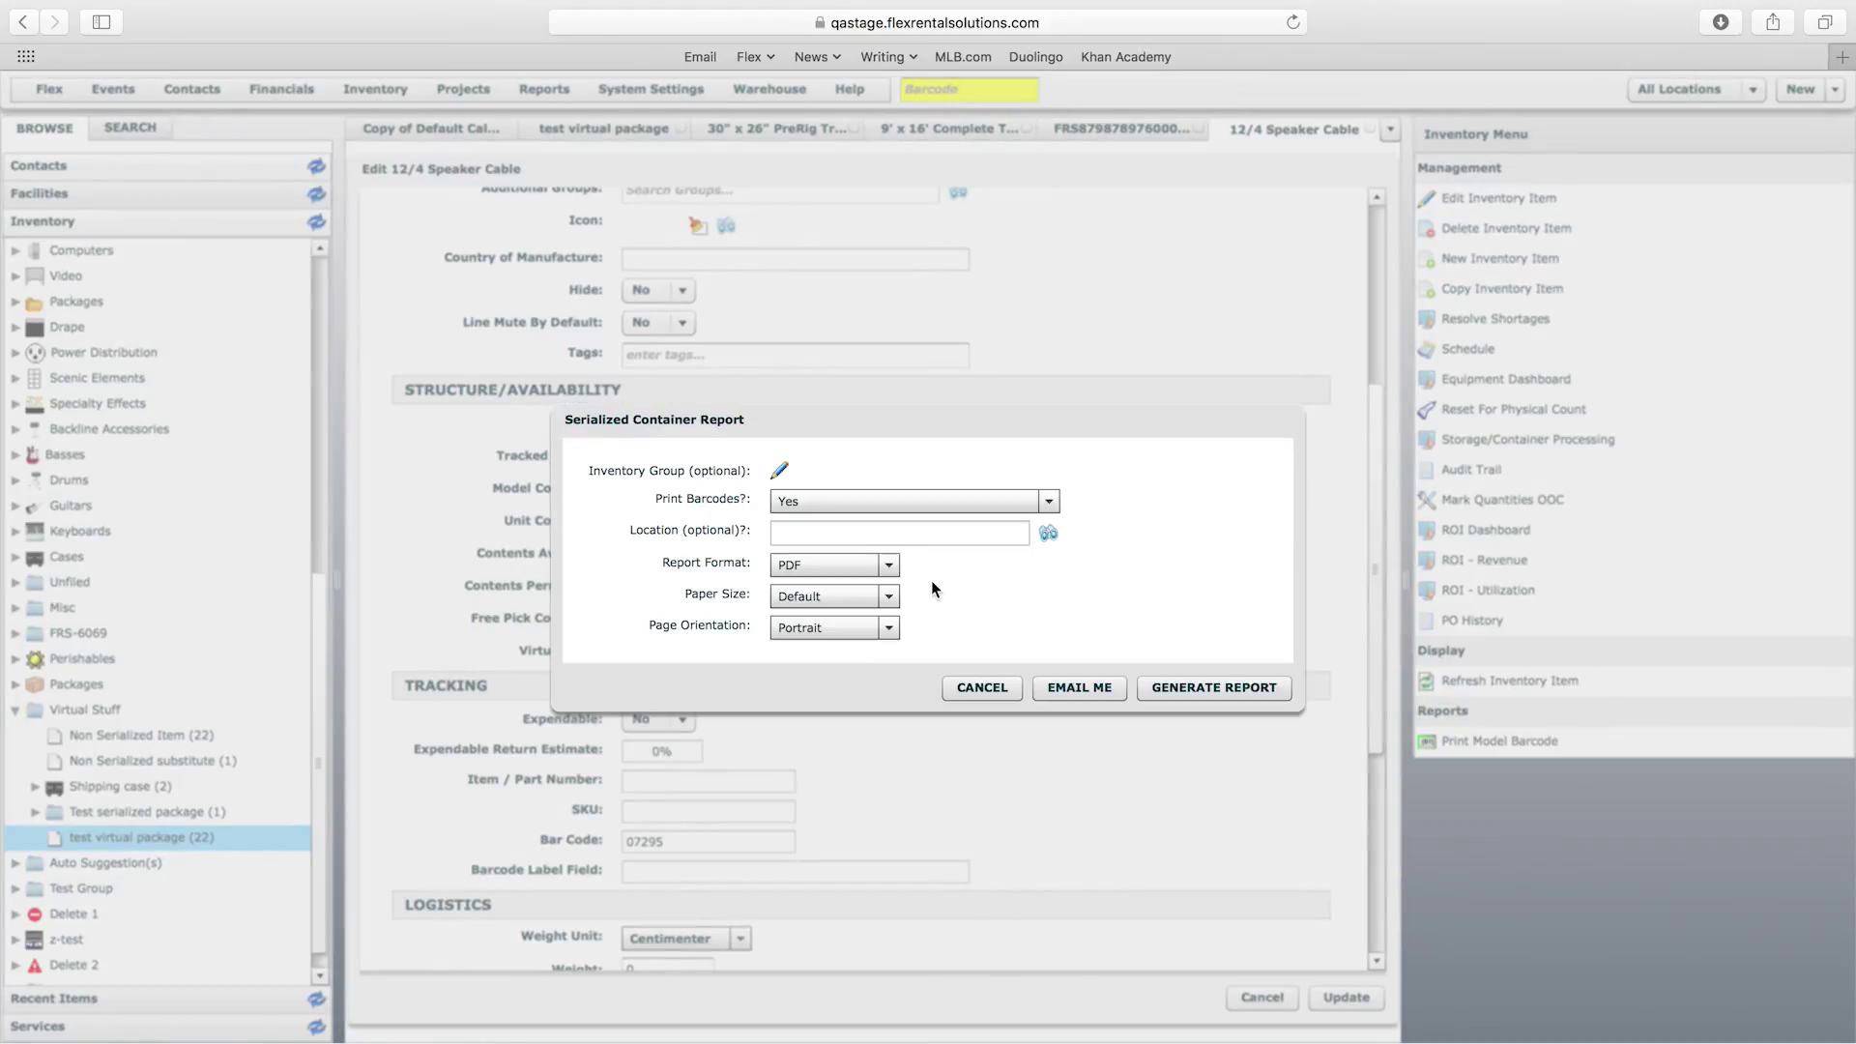
pyautogui.click(1232, 689)
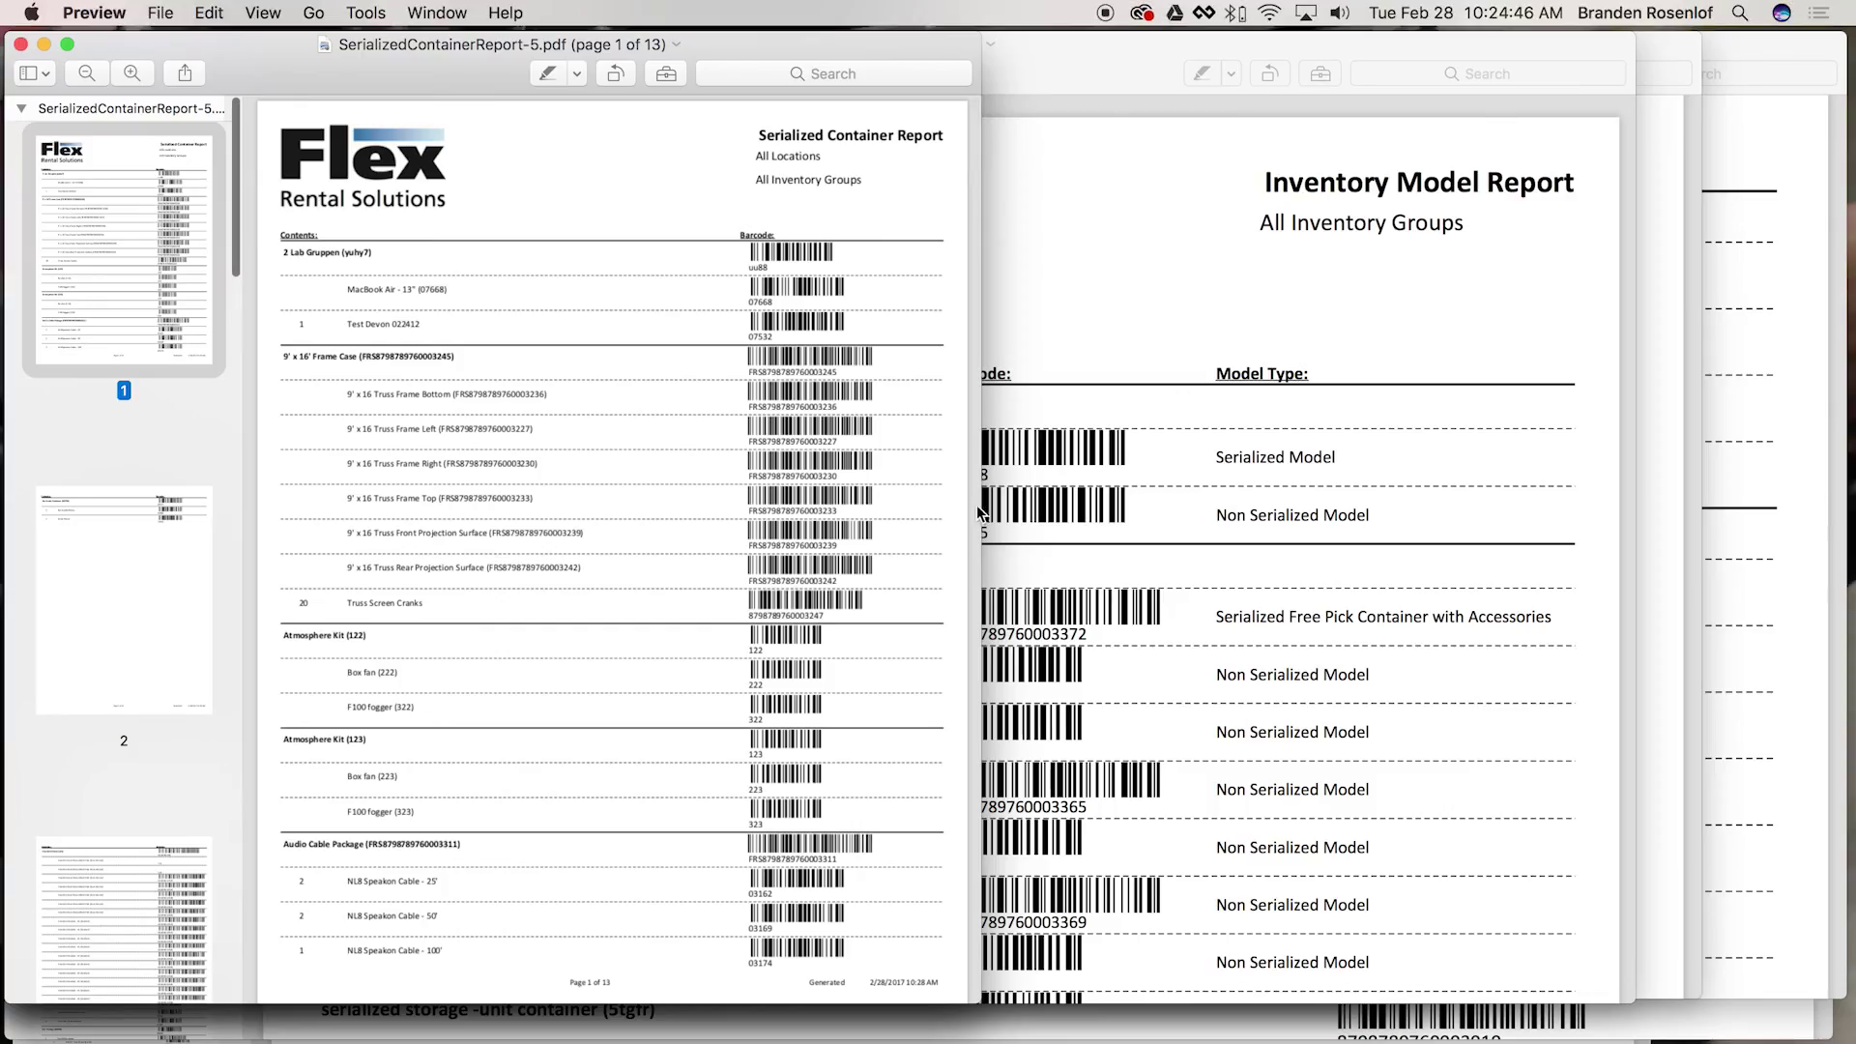
# Enlarge the Serialized Container Report in Preview and examine the containers' contents, highlighting the barcode number of the 9' x 16' Frame Case
pyautogui.press('super+plus')
pyautogui.press('super+plus')
pyautogui.scroll(10, 1253, 574)
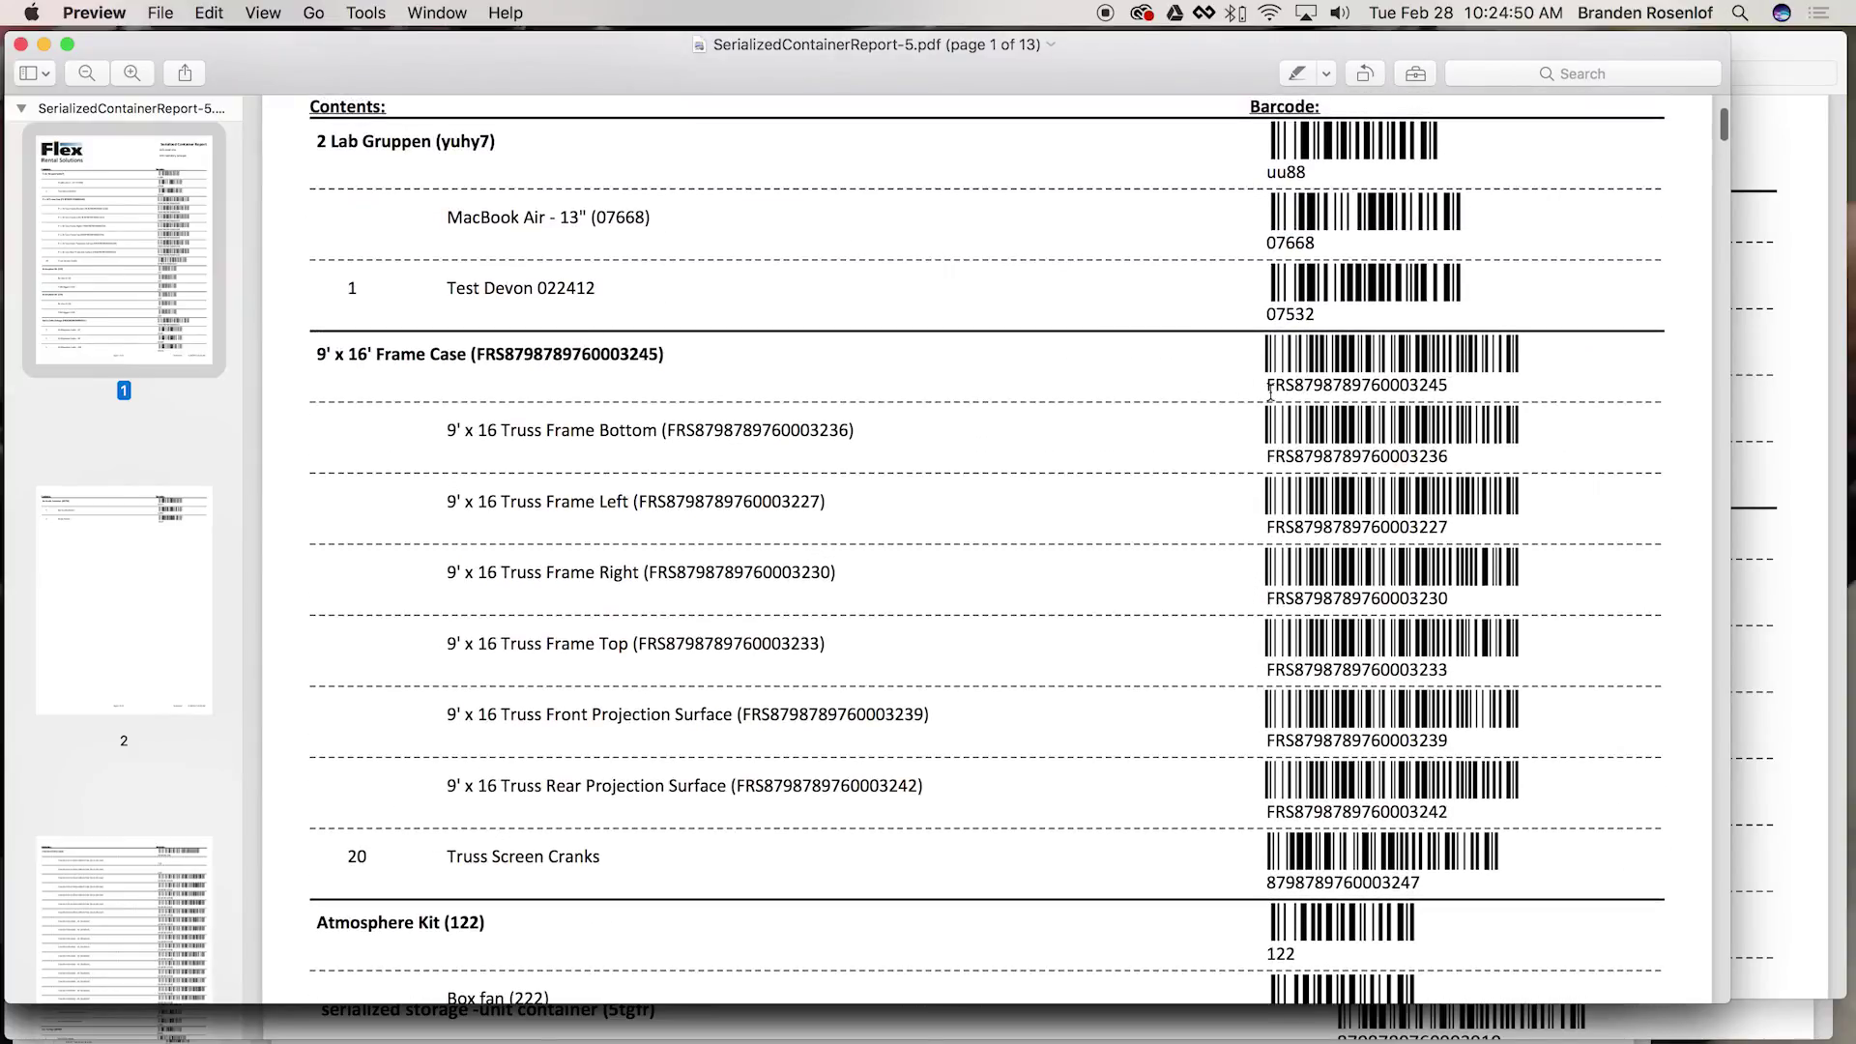
pyautogui.moveTo(1261, 383); pyautogui.dragTo(1479, 384)
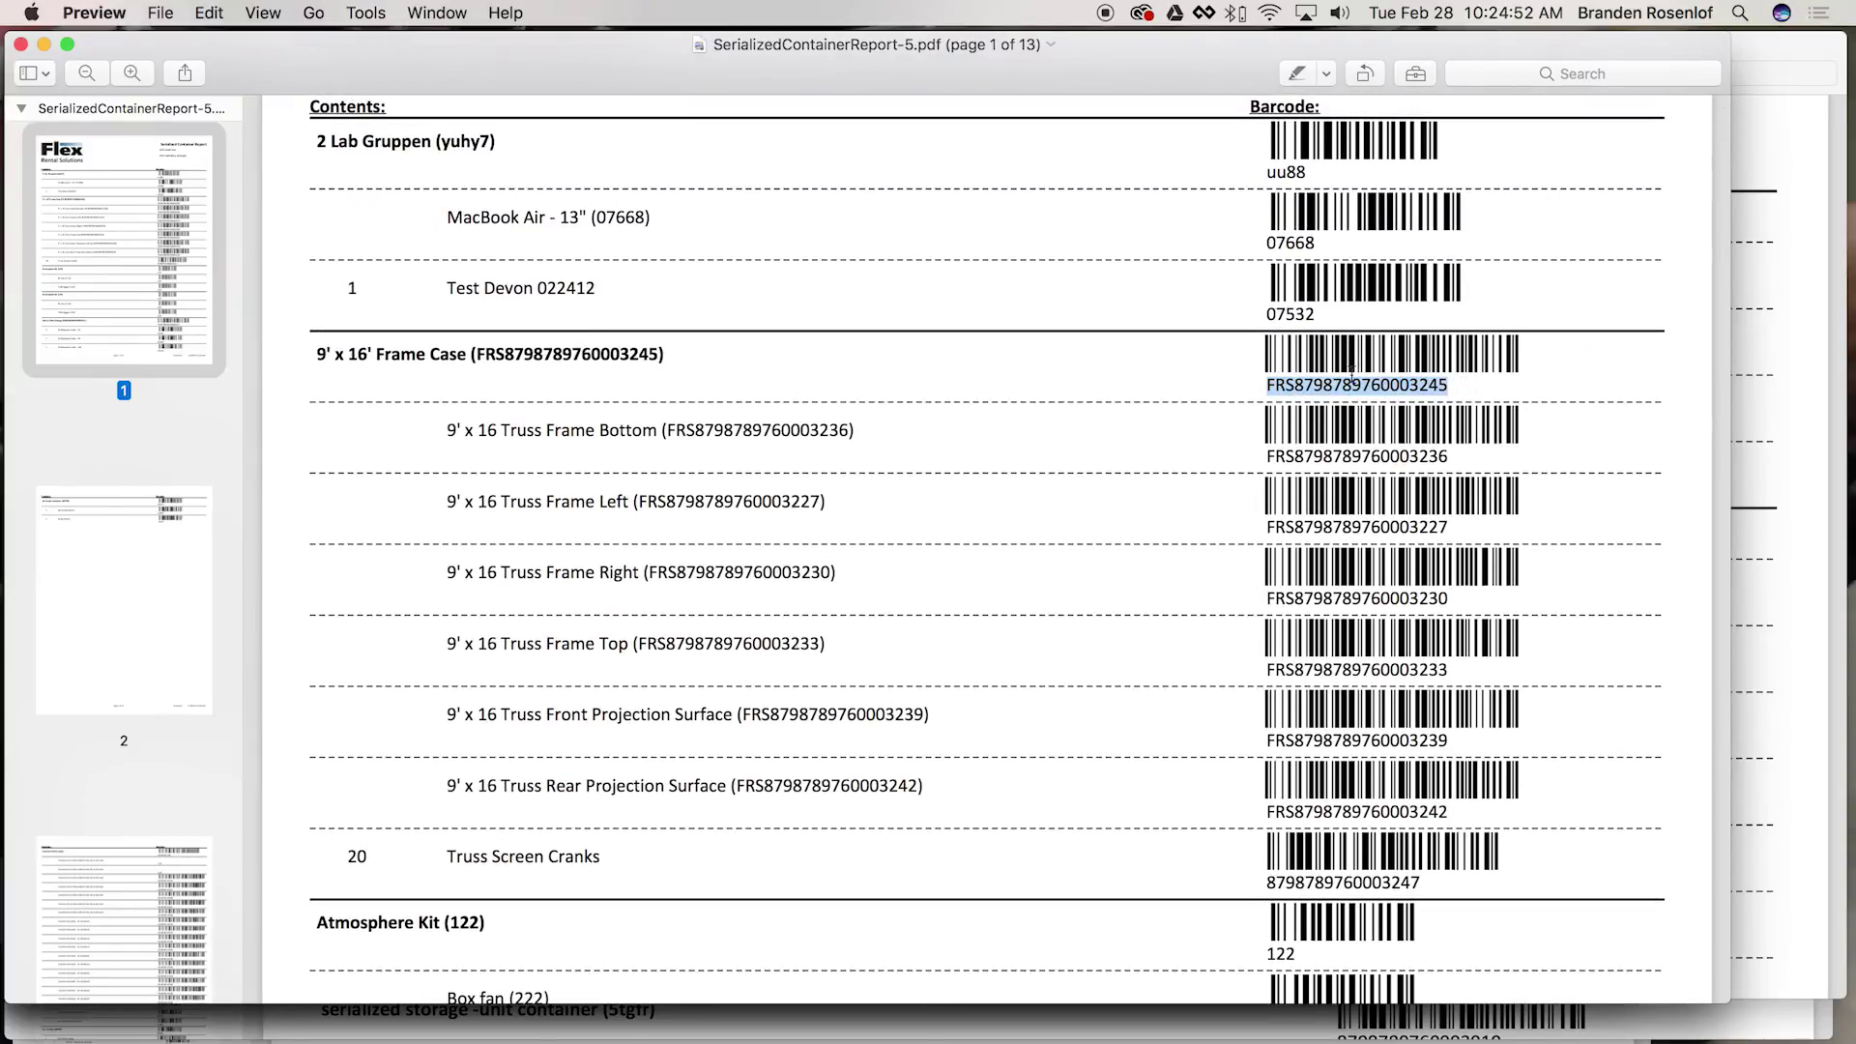
pyautogui.click(1159, 463)
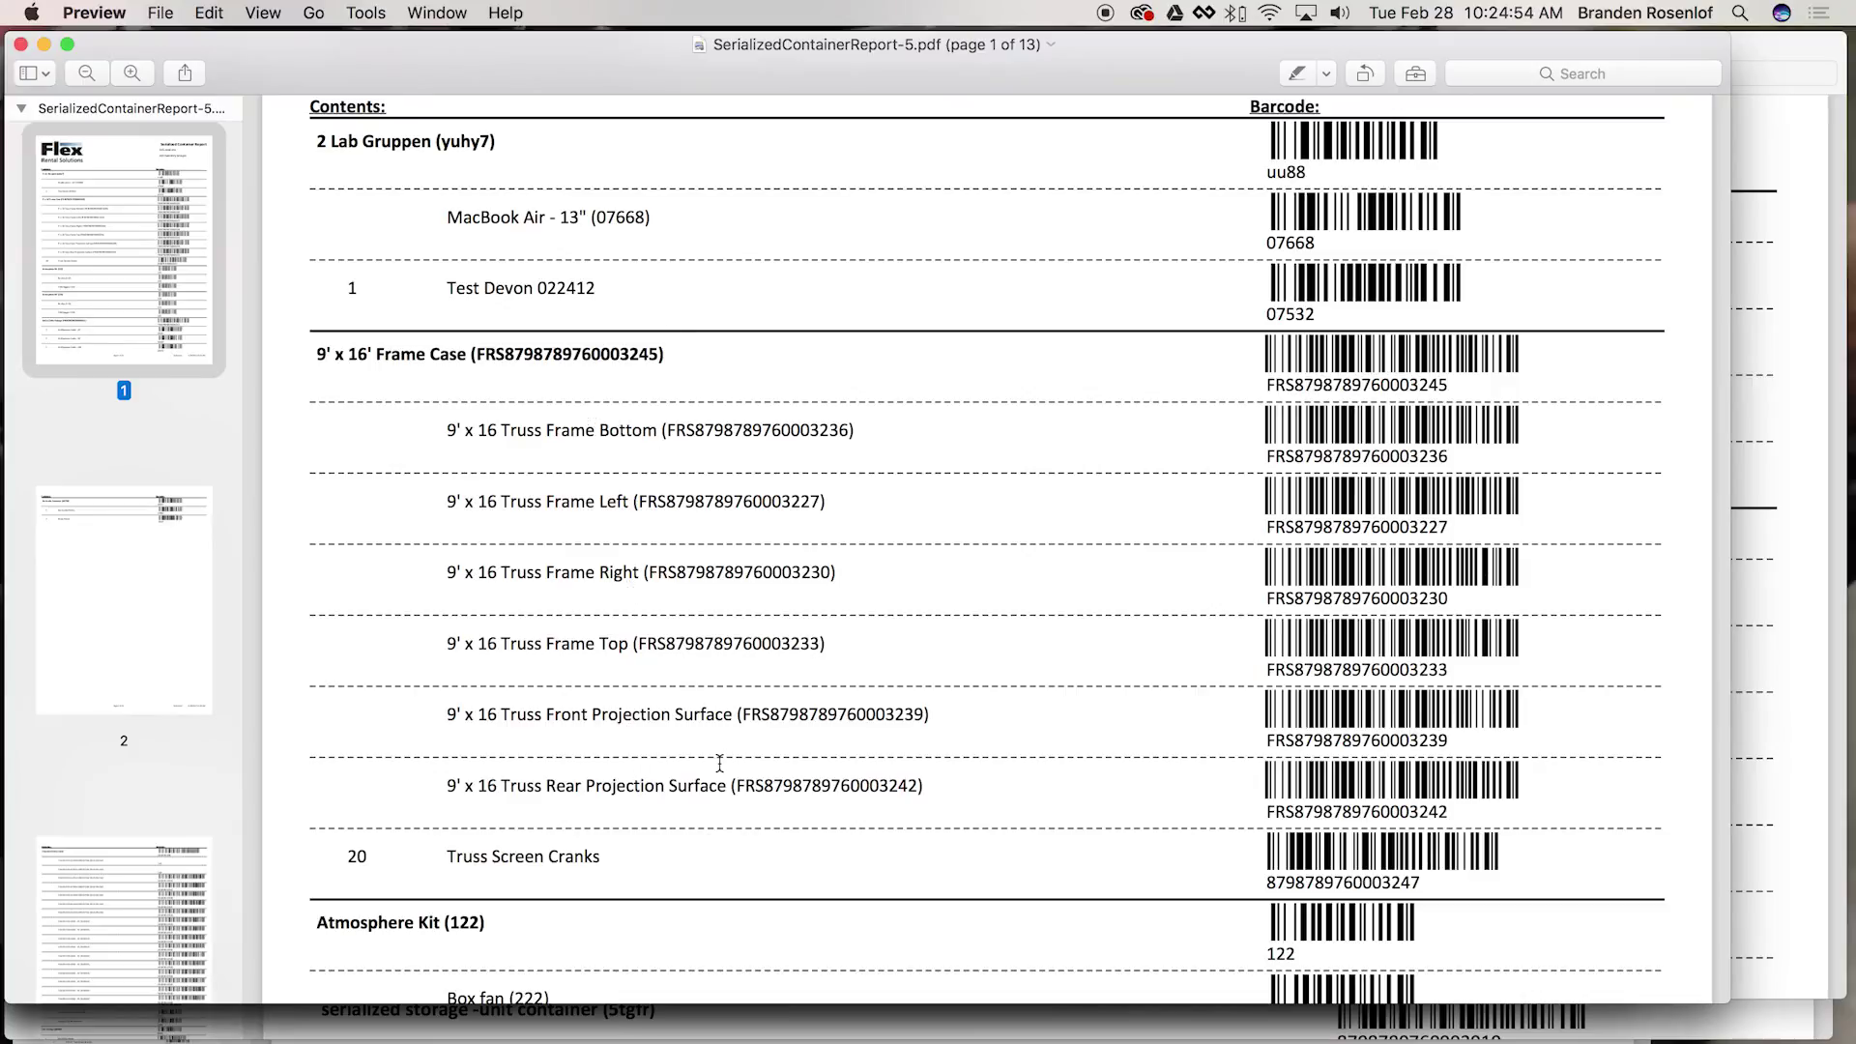
# Return to Flex, review the Unreturned Items Report's options, and close them without generating the report
pyautogui.hotkey('ctrl', 'Right')
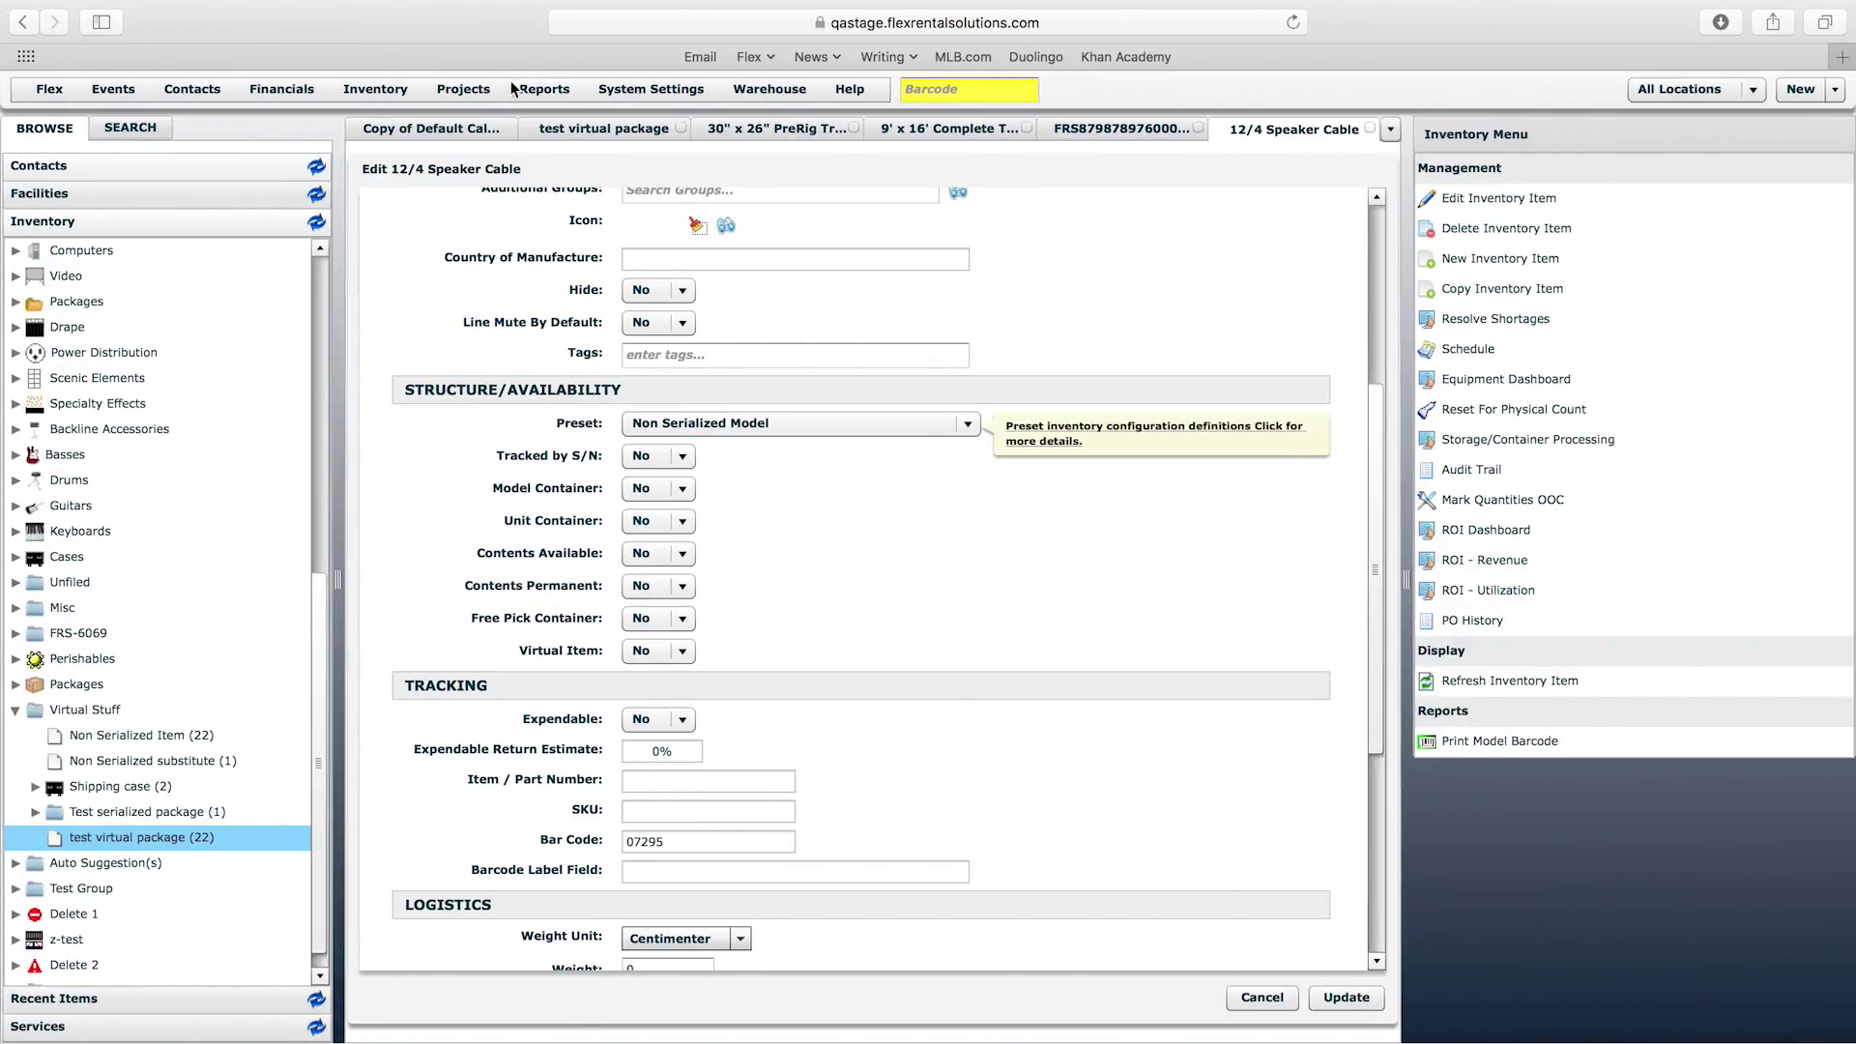
pyautogui.click(544, 89)
pyautogui.scroll(-5, 601, 428)
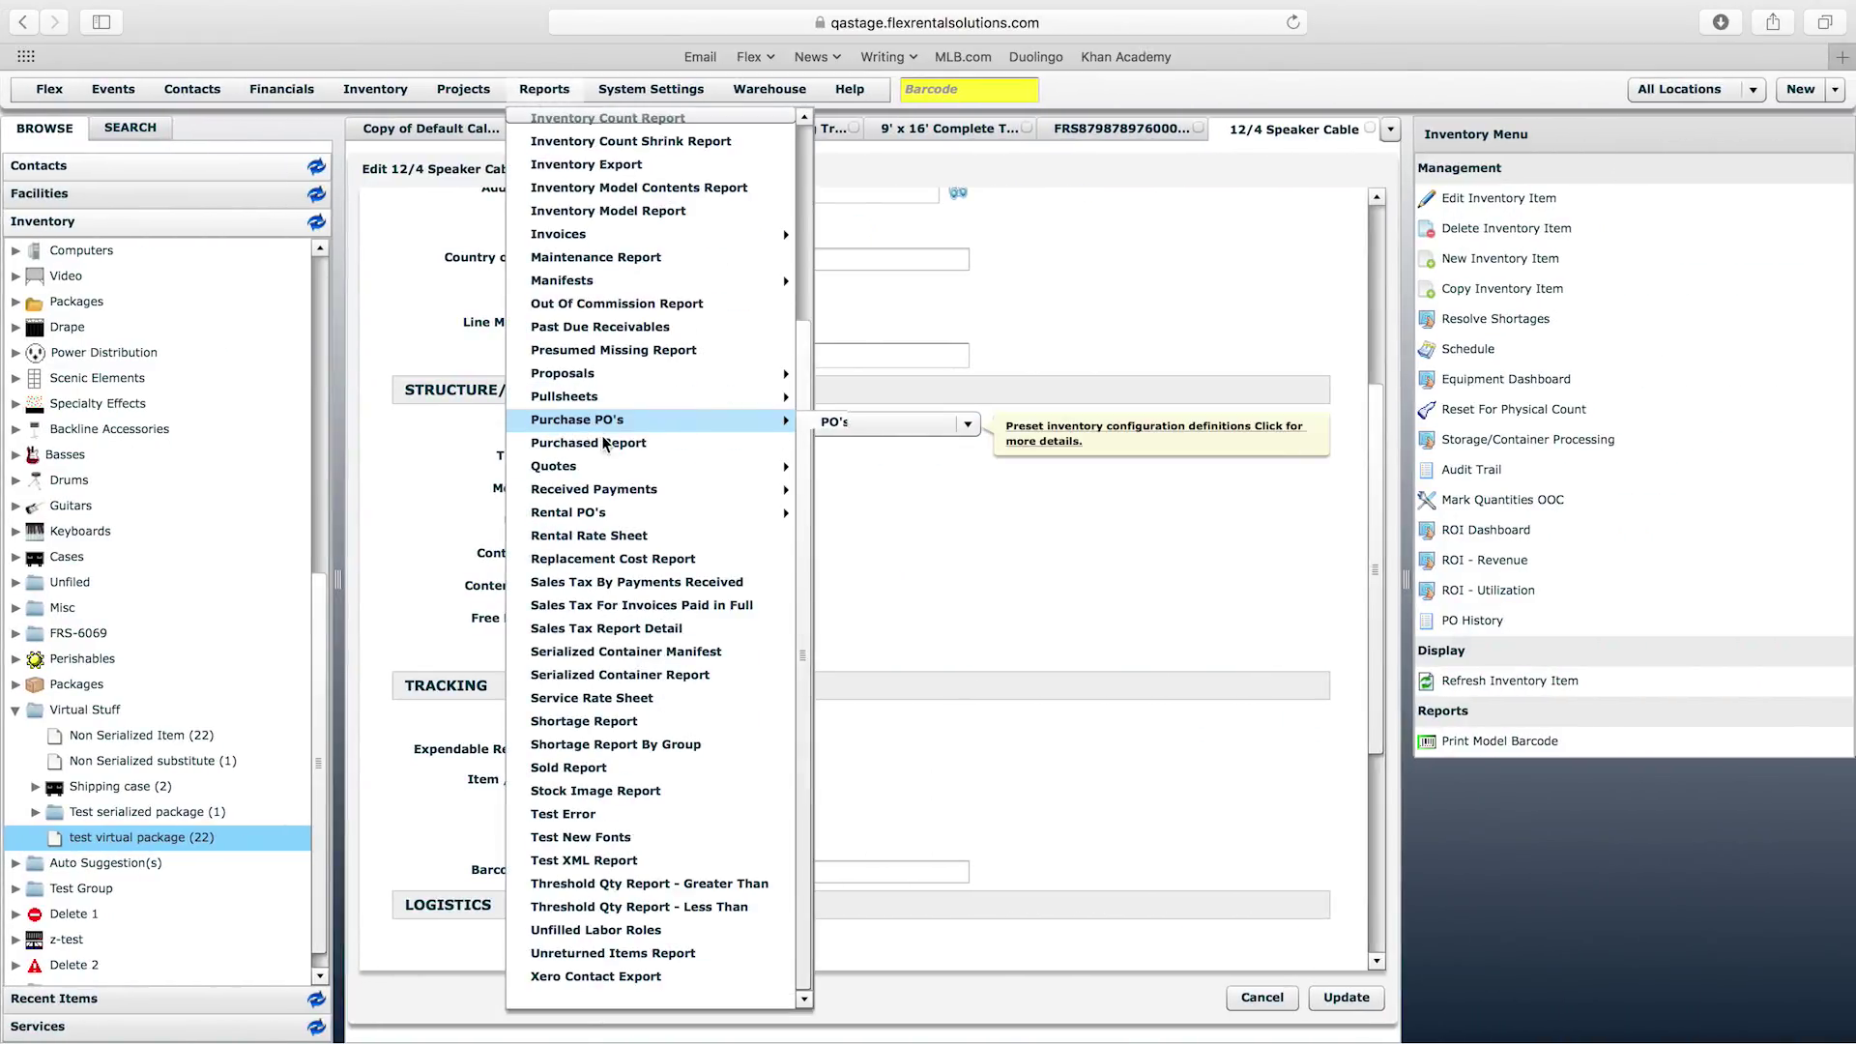
pyautogui.click(622, 953)
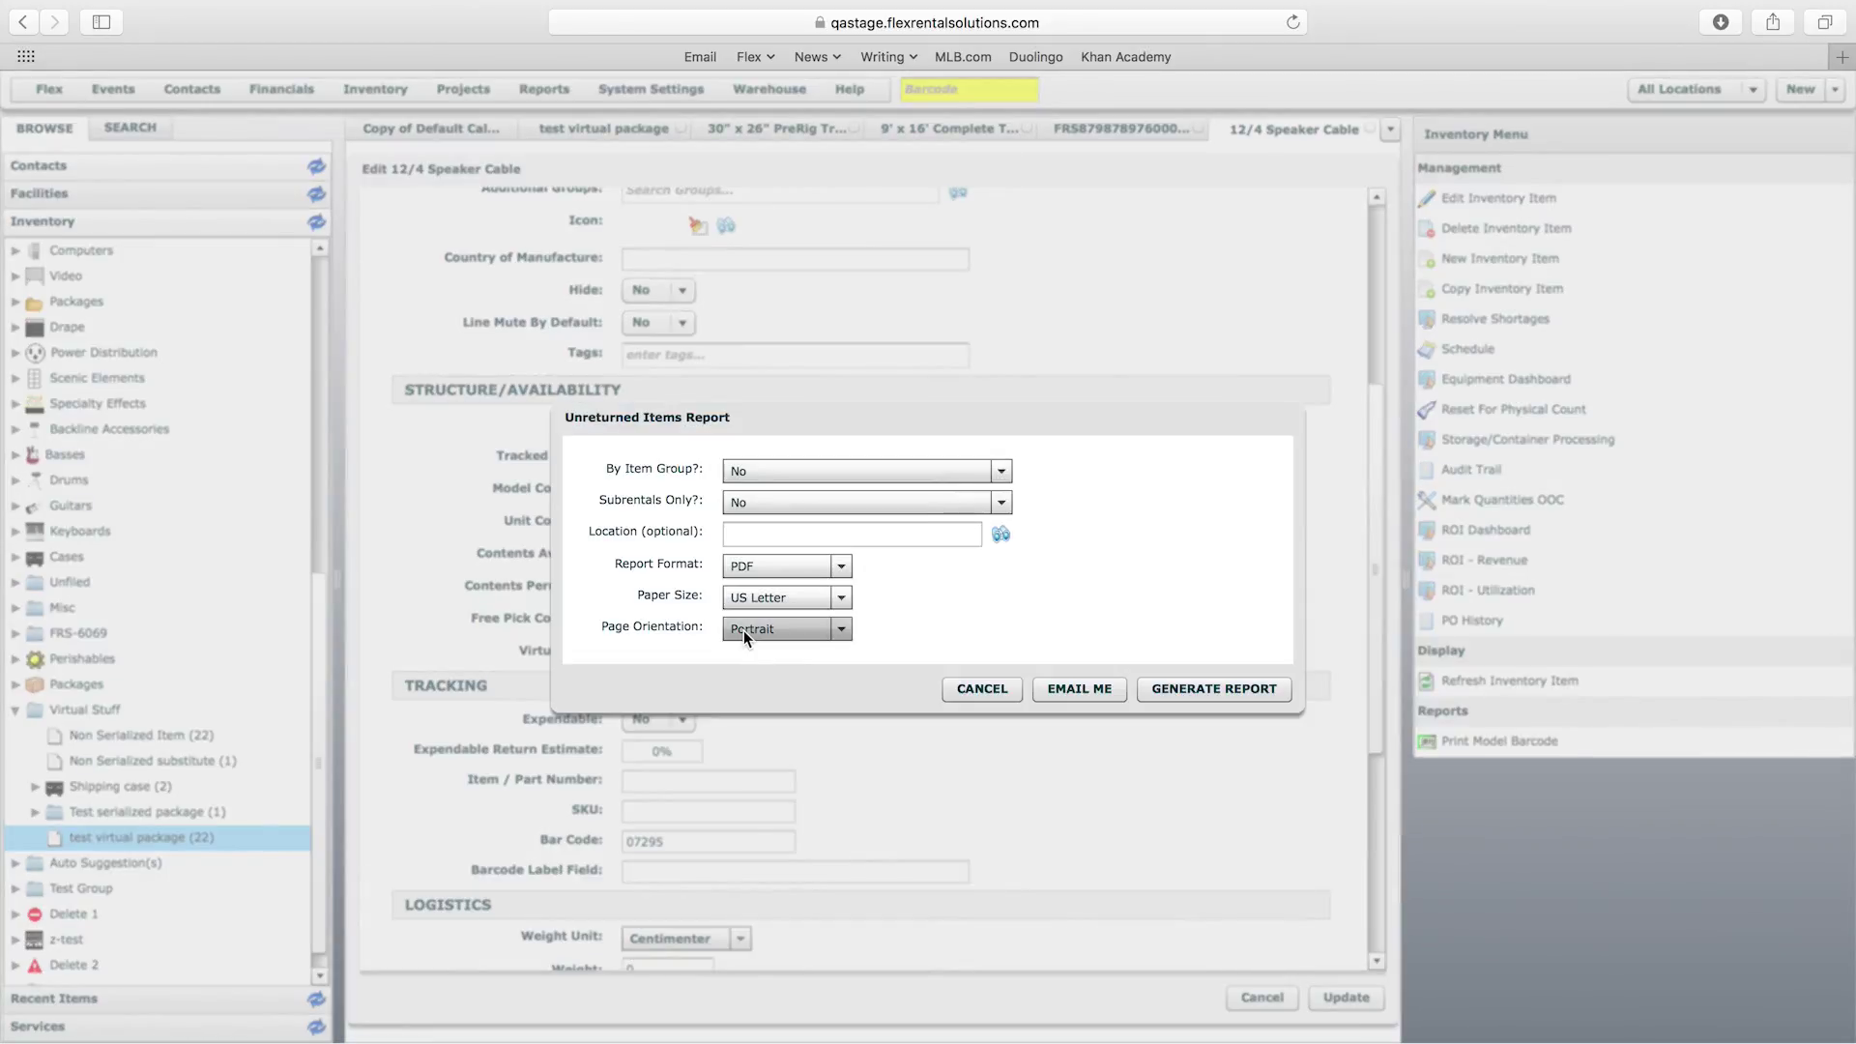
pyautogui.click(992, 689)
pyautogui.click(1000, 546)
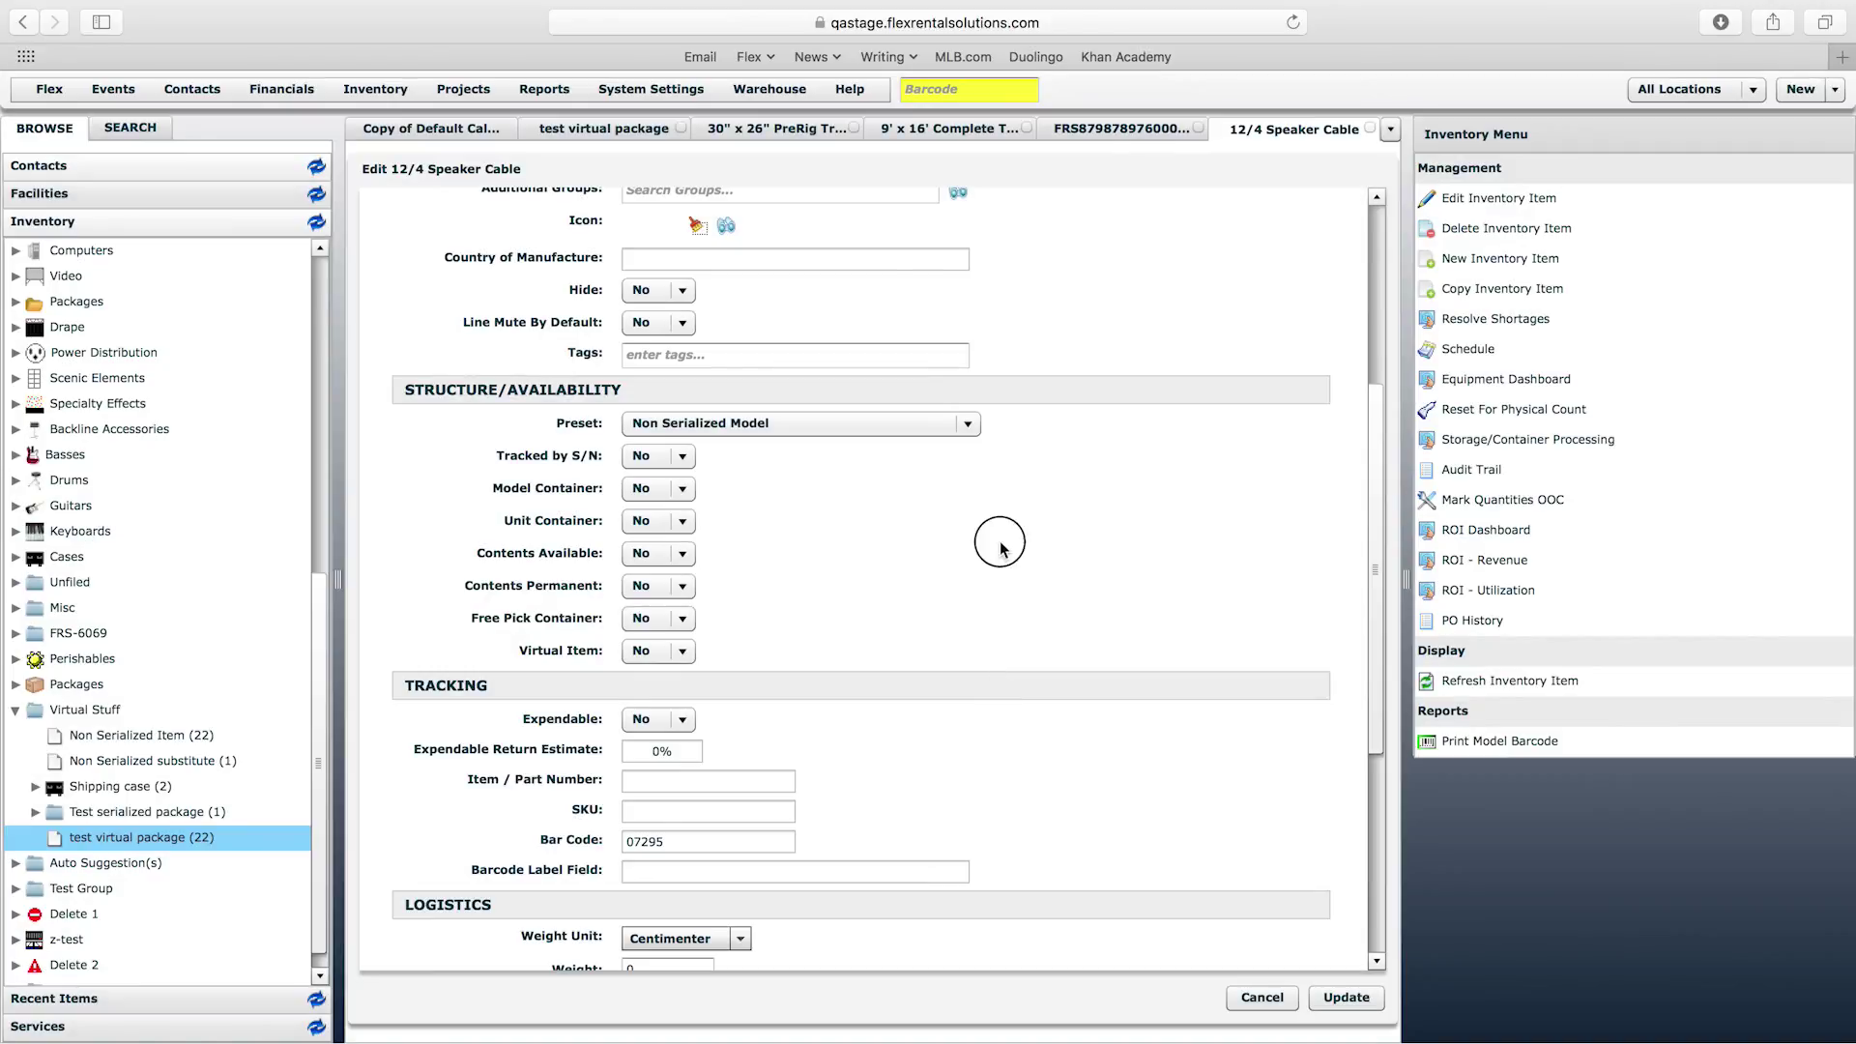